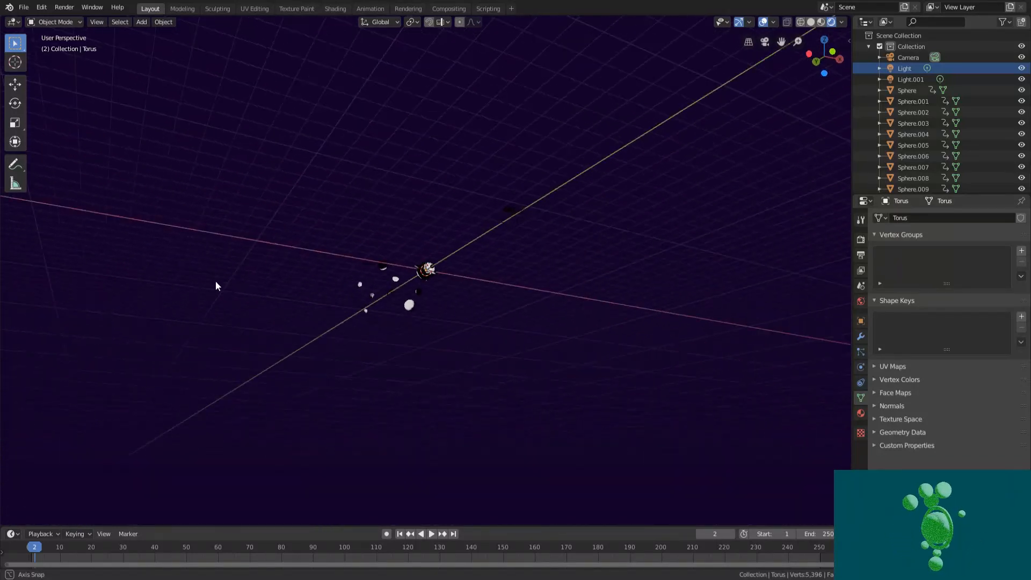
Try rotating the central planet of the finished scene in camera view to preview how its ring and moons follow
key("KP_0")
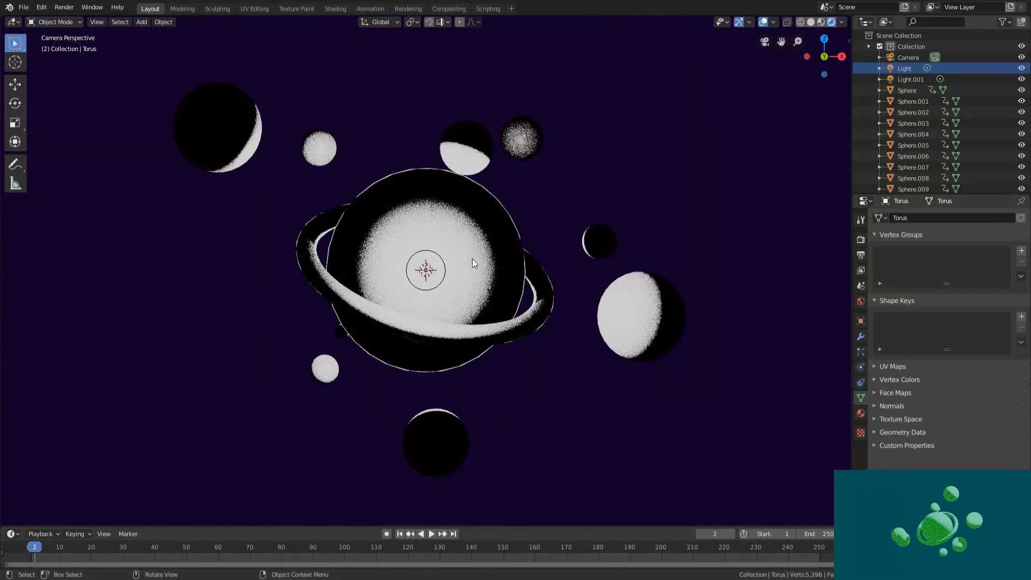
left_click(463, 244)
key("r")
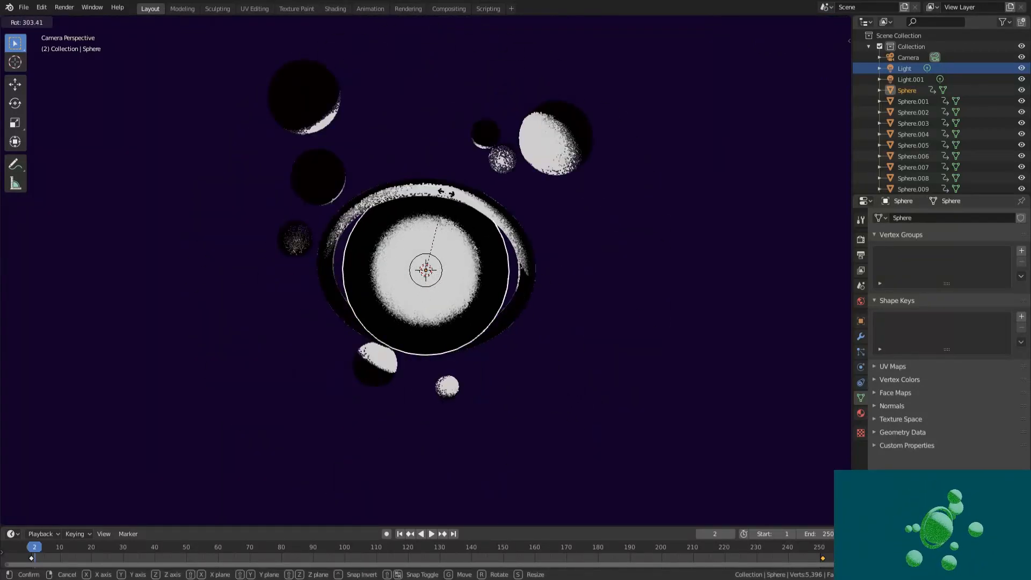
key("Escape")
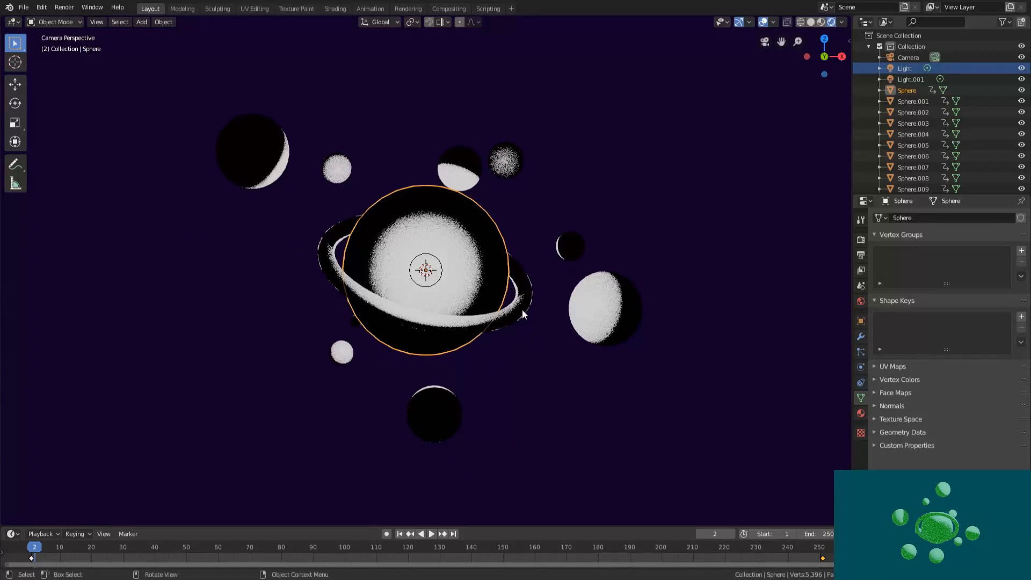
Try rotating the planet system in Solid shading, and return the viewport to Rendered shading
key("z")
left_click(600, 310)
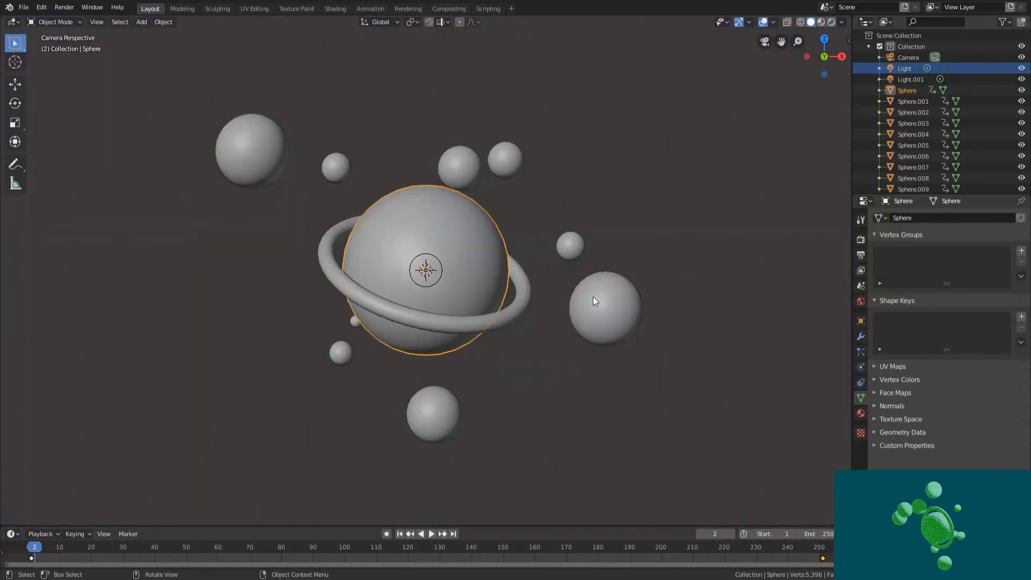
key("r")
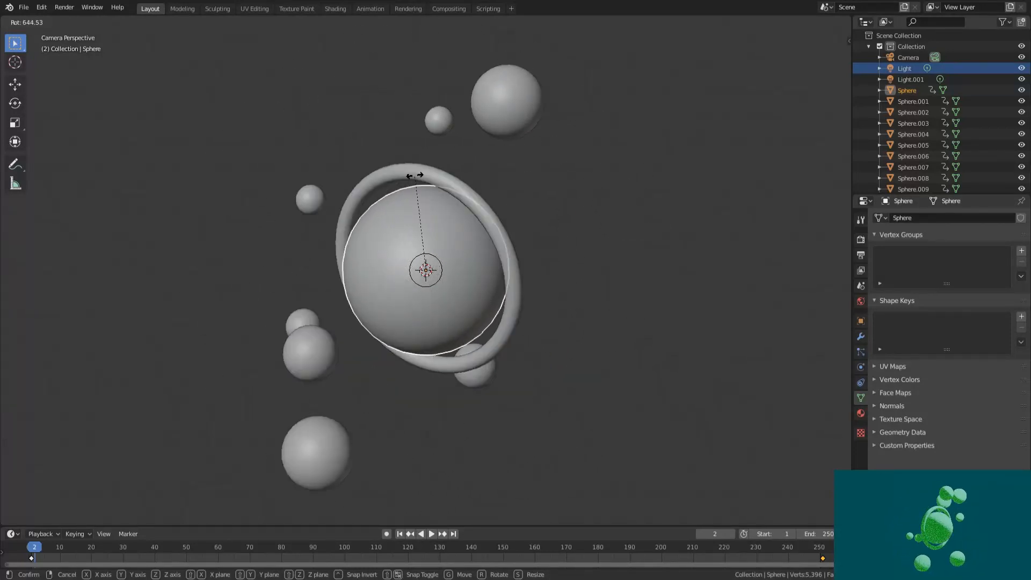
left_click(368, 385)
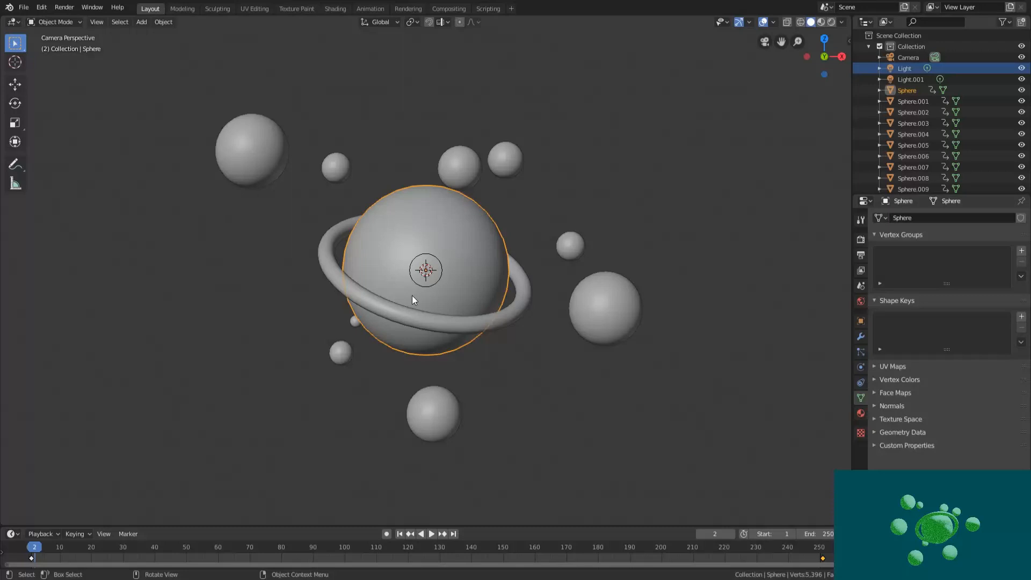
key("r")
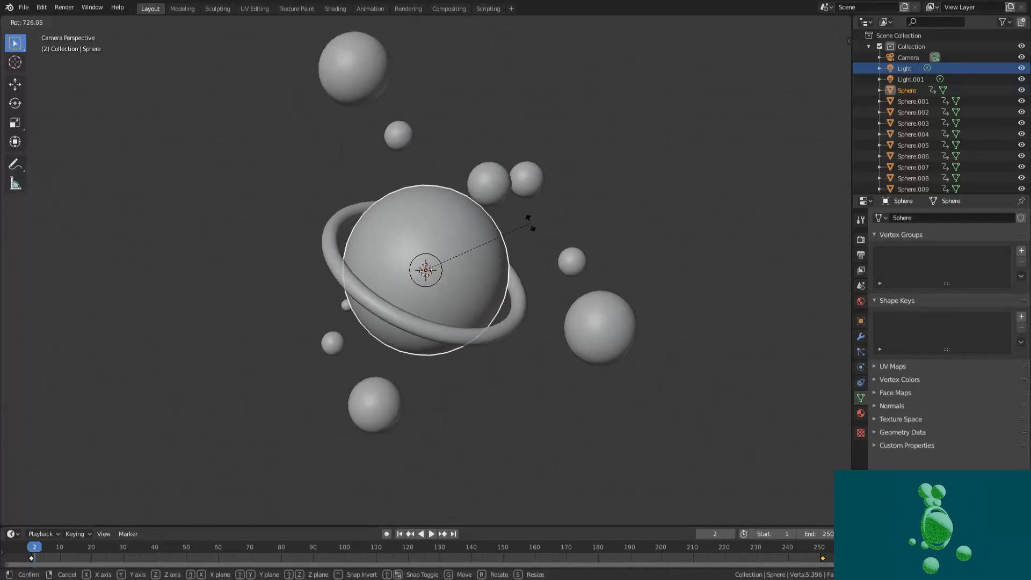
right_click(539, 276)
key("z")
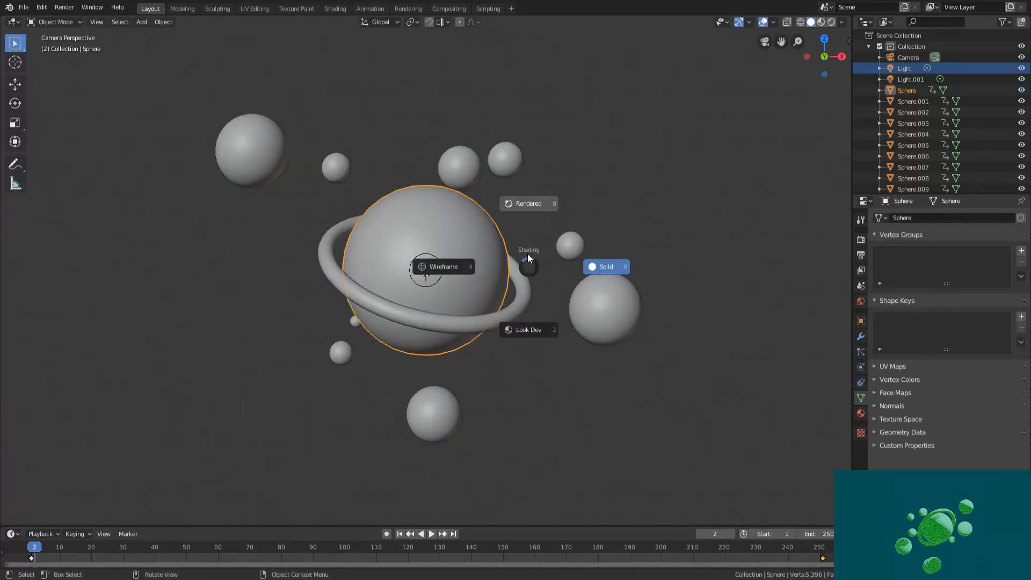
left_click(518, 188)
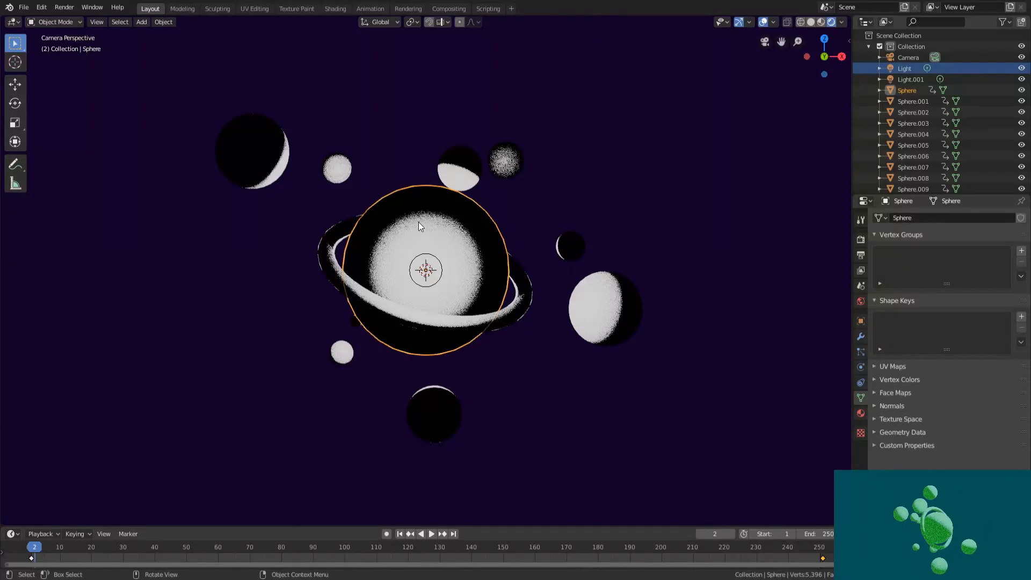
Examine the planet's grainy black-and-white shading up close and the full camera frame, and play the animation
scroll(419, 223, "up", 6)
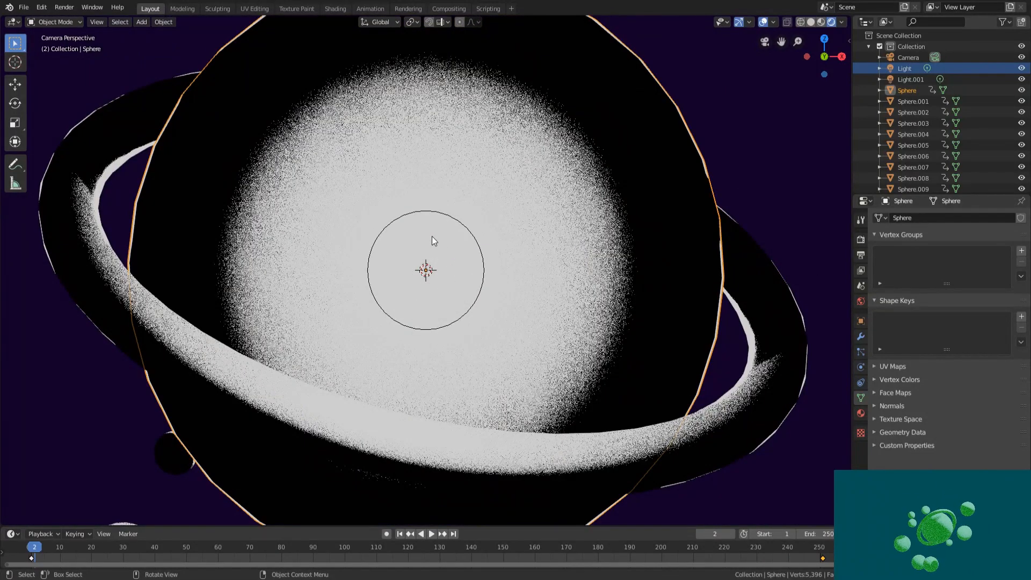
scroll(431, 236, "up", 5)
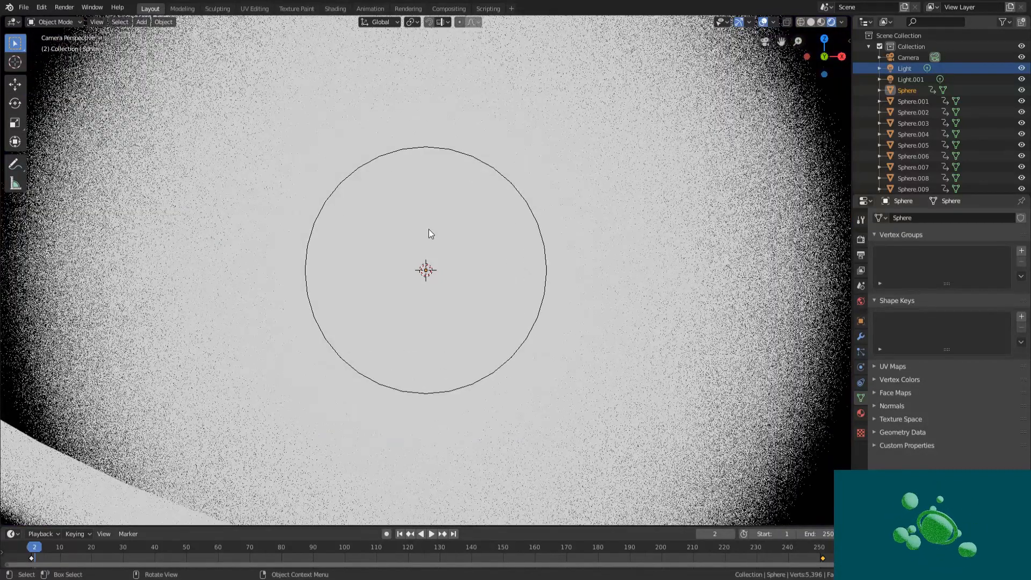
scroll(430, 228, "down", 4)
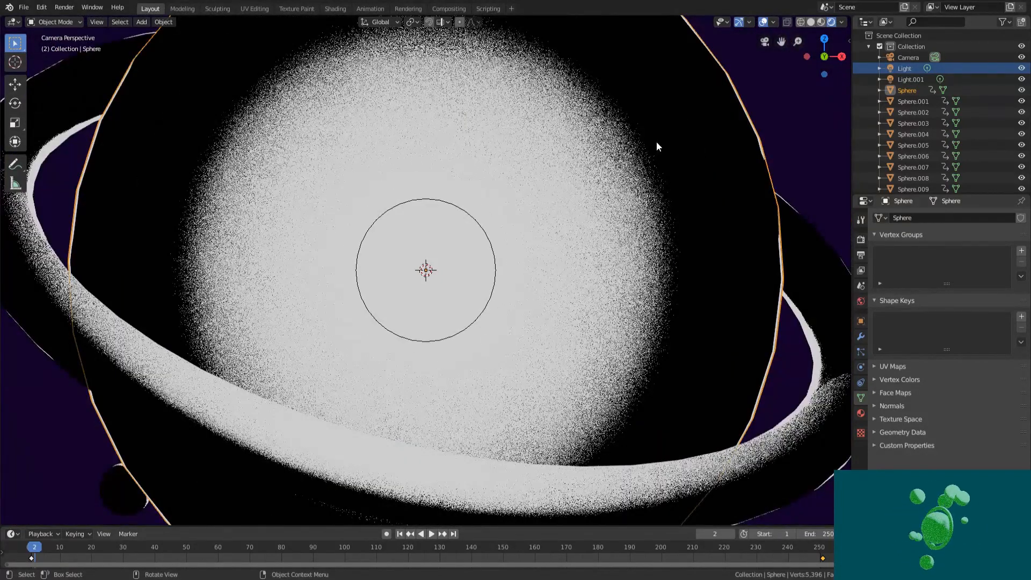
scroll(651, 161, "down", 5)
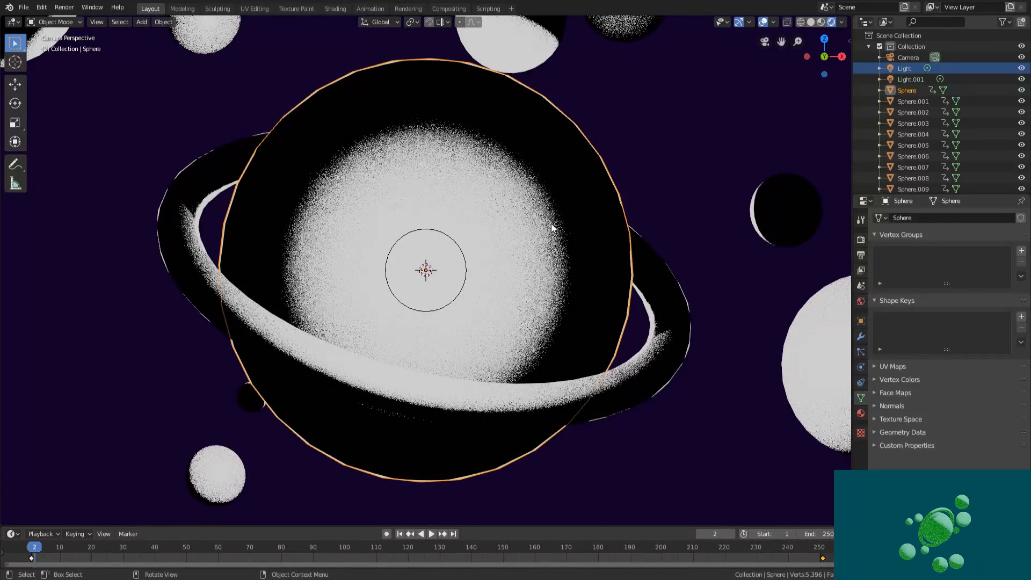
scroll(547, 251, "down", 4)
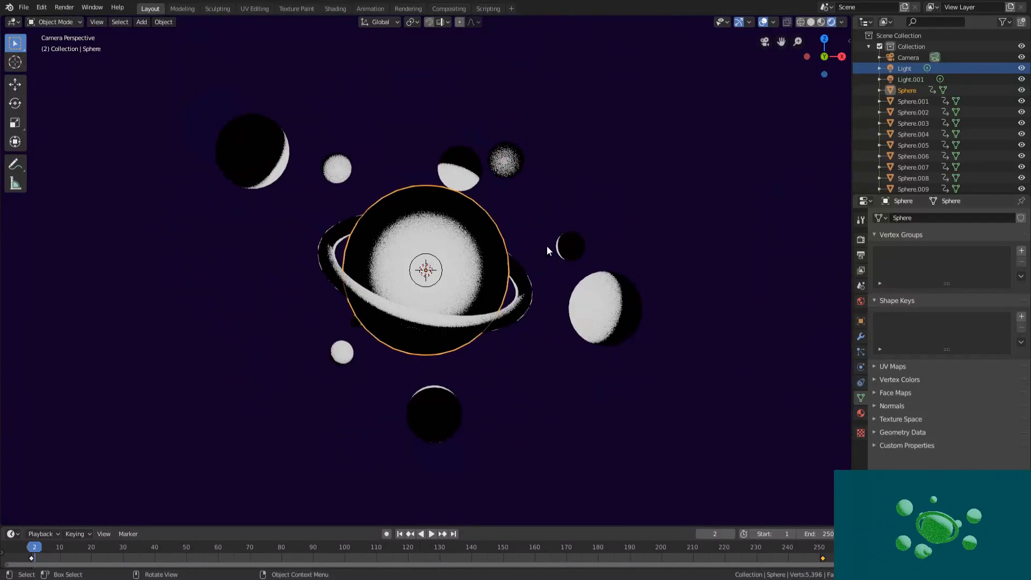
scroll(546, 247, "down", 6)
scroll(552, 257, "up", 4)
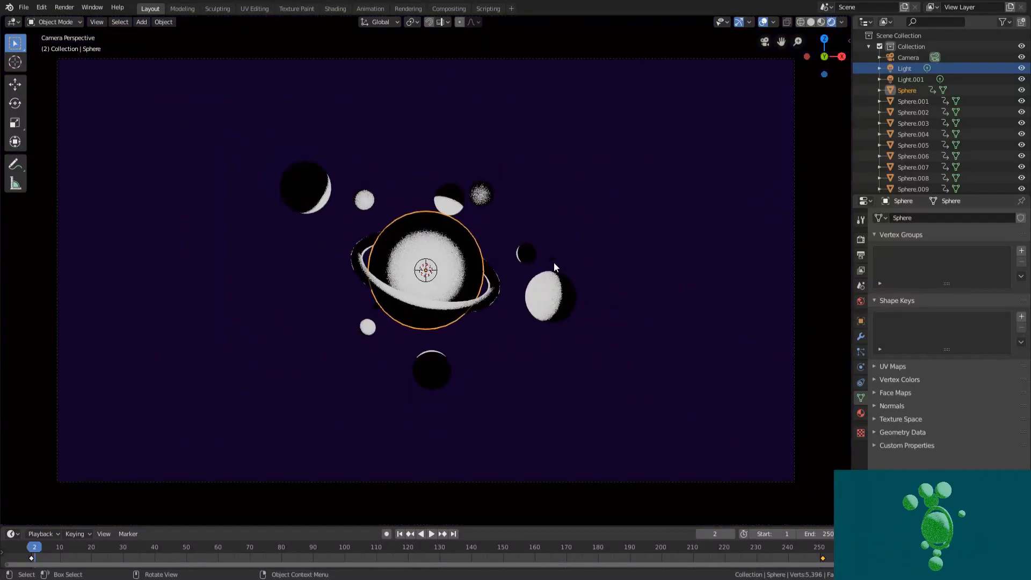
key("space")
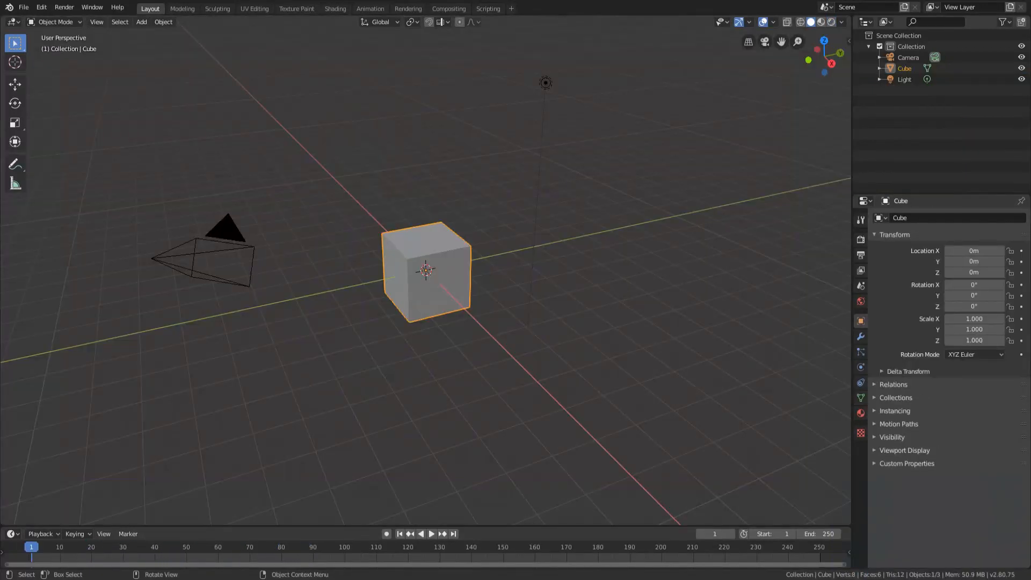
Set the new scene to a front perspective view and align the camera to it
middle_click_drag(567, 242, 634, 205)
middle_click_drag(489, 217, 468, 270)
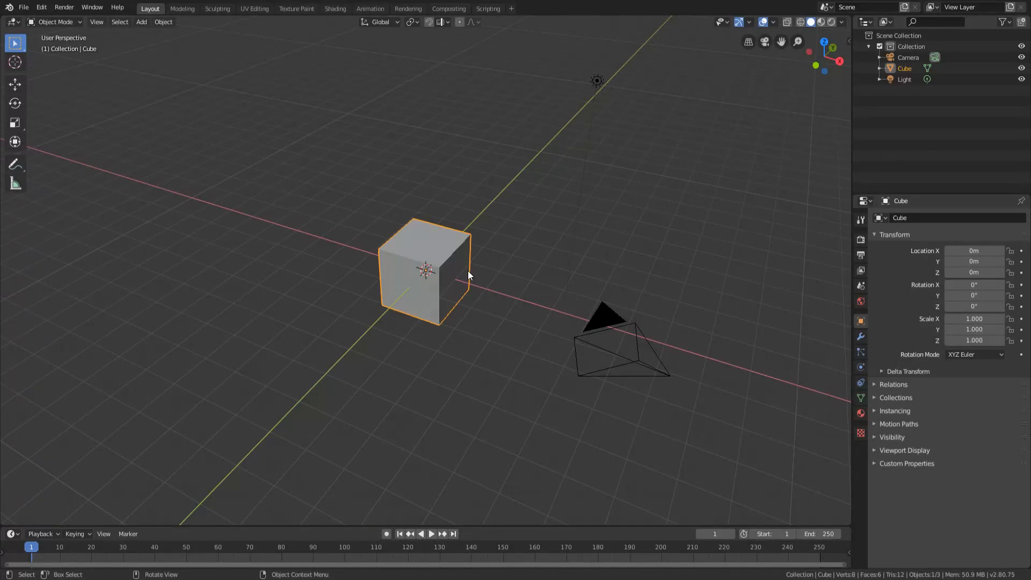
key("KP_0")
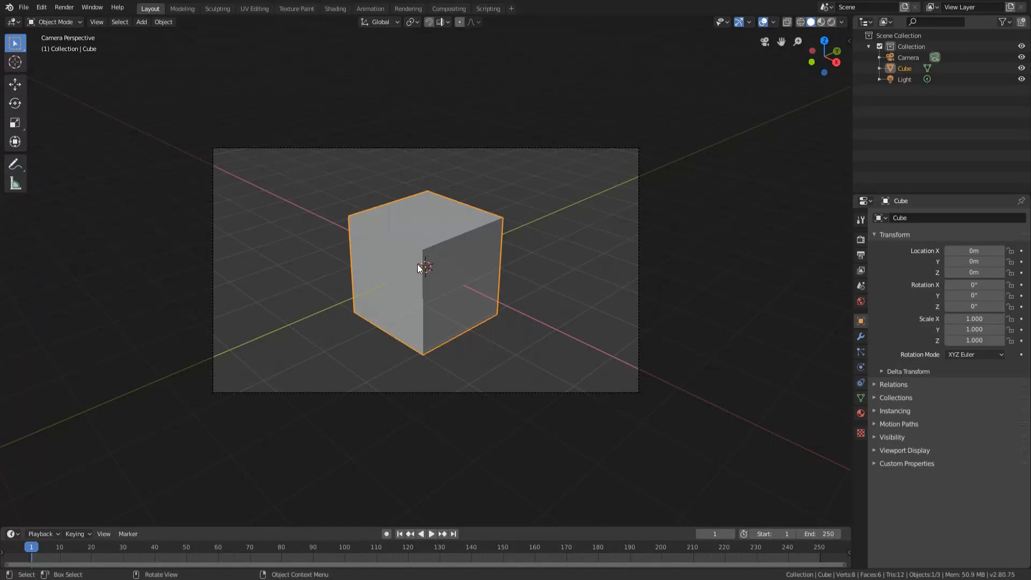
key("KP_1")
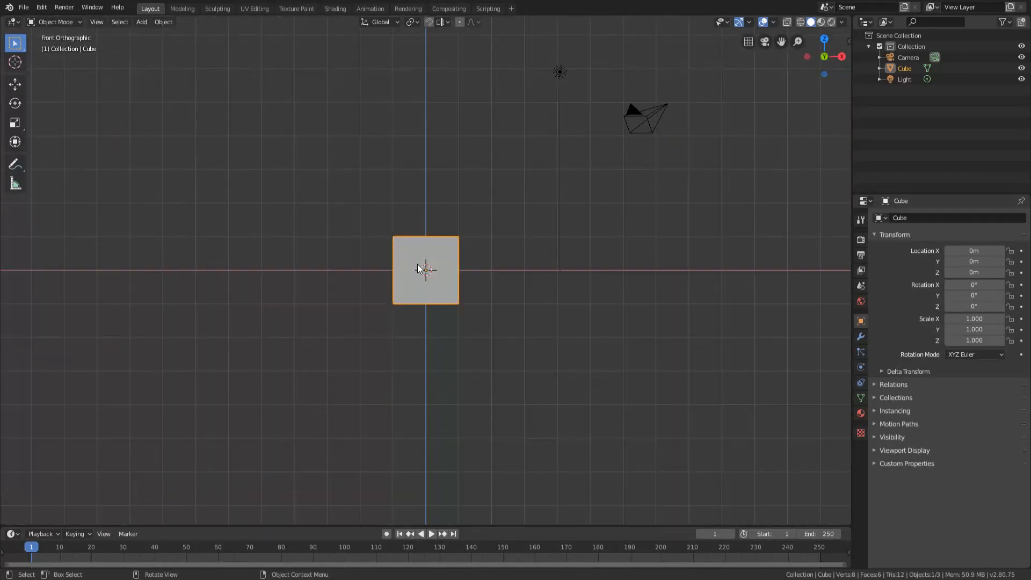
key("KP_5")
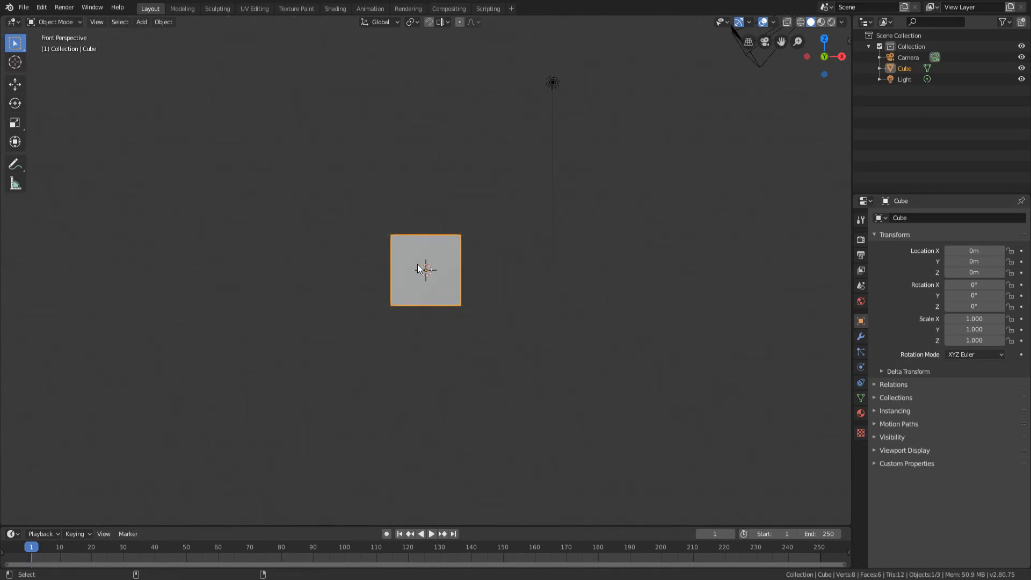
key("KP_0")
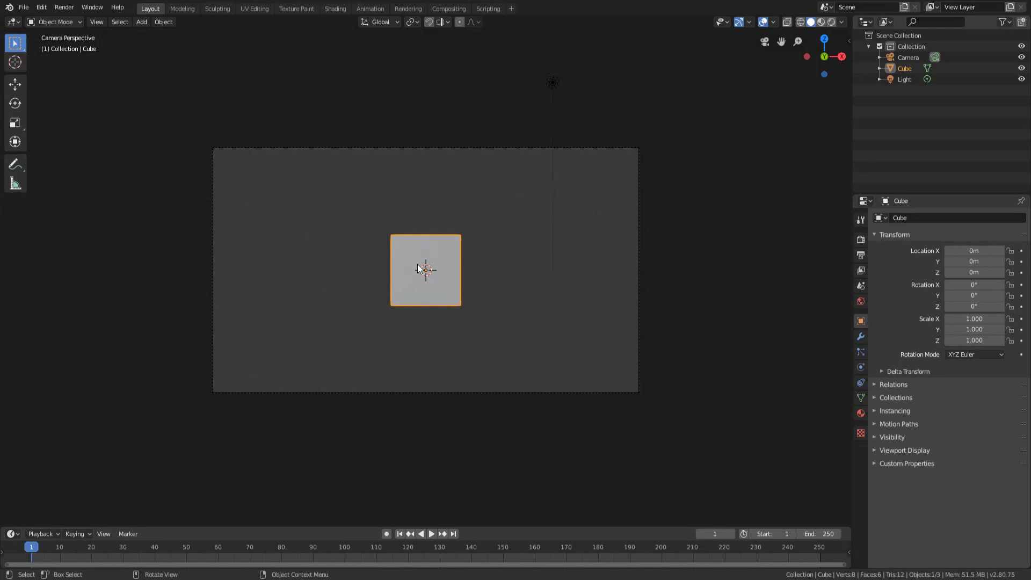
key("ctrl")
Delete the default cube from the scene
scroll(449, 286, "up", 3)
scroll(467, 237, "down", 1)
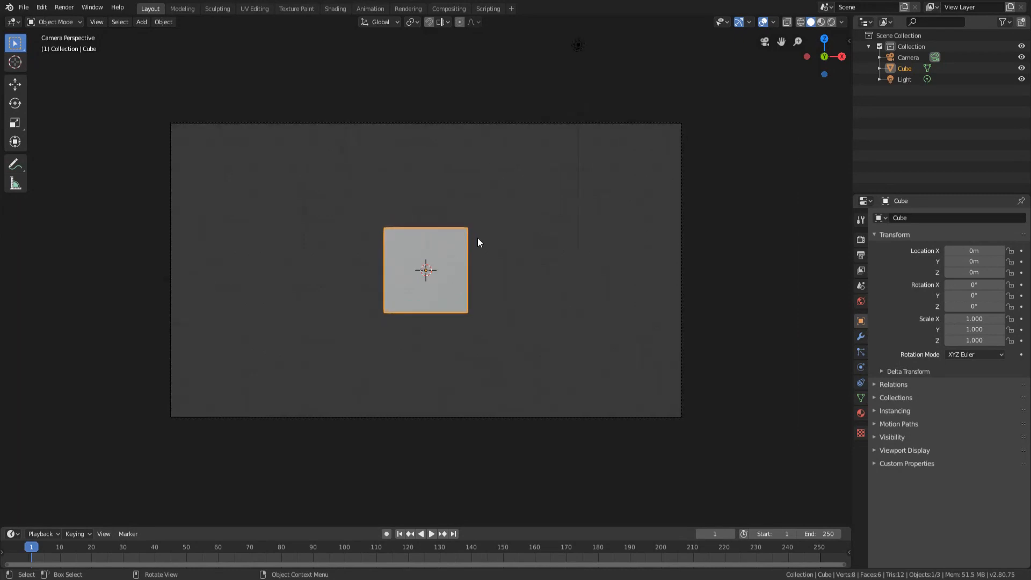
scroll(478, 237, "up", 2)
scroll(478, 237, "down", 2)
key("Delete")
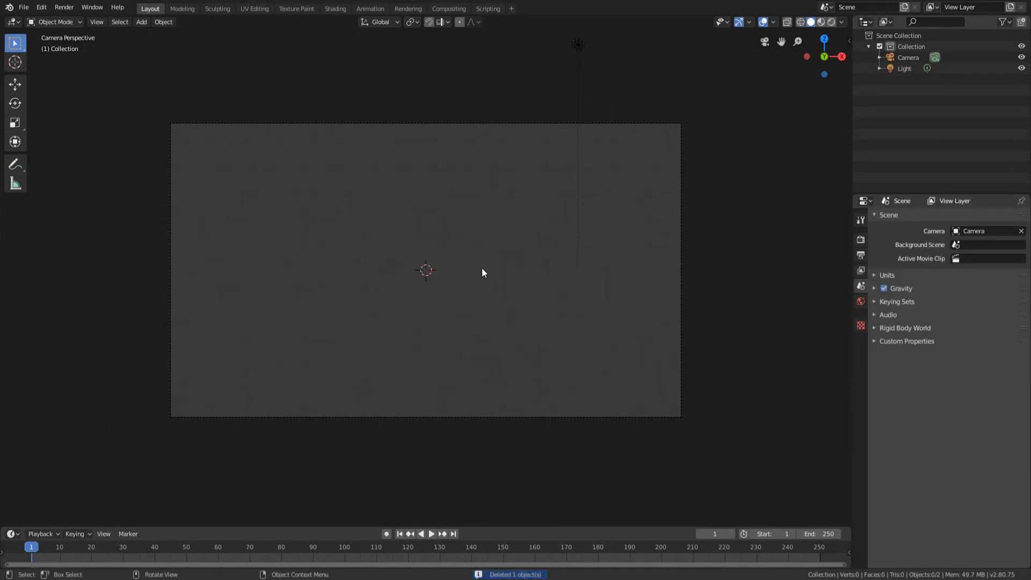
Add a UV sphere at the world origin, in the middle of the camera frame
scroll(483, 264, "down", 4)
scroll(485, 268, "up", 5)
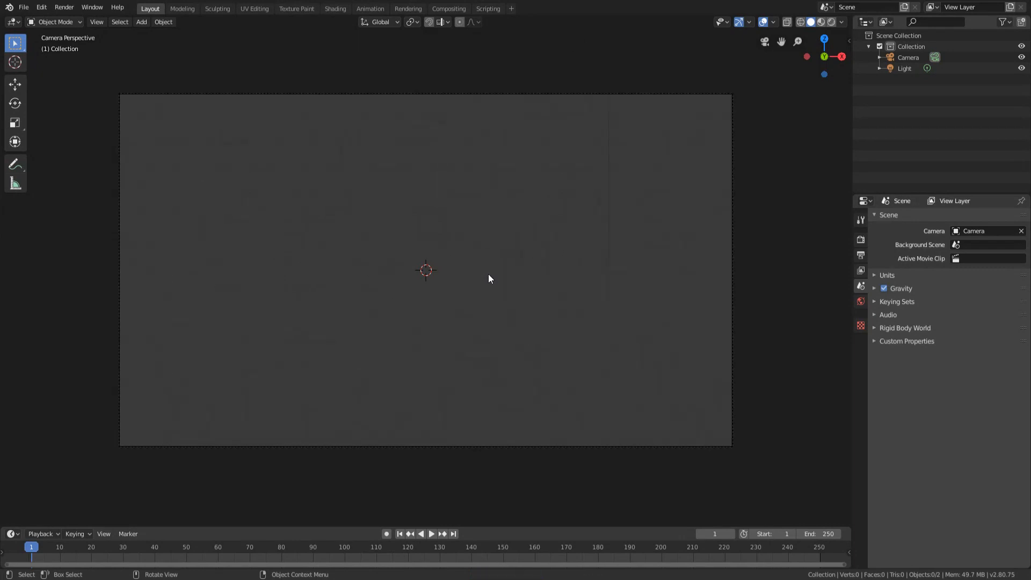
scroll(488, 276, "up", 3)
scroll(489, 276, "down", 4)
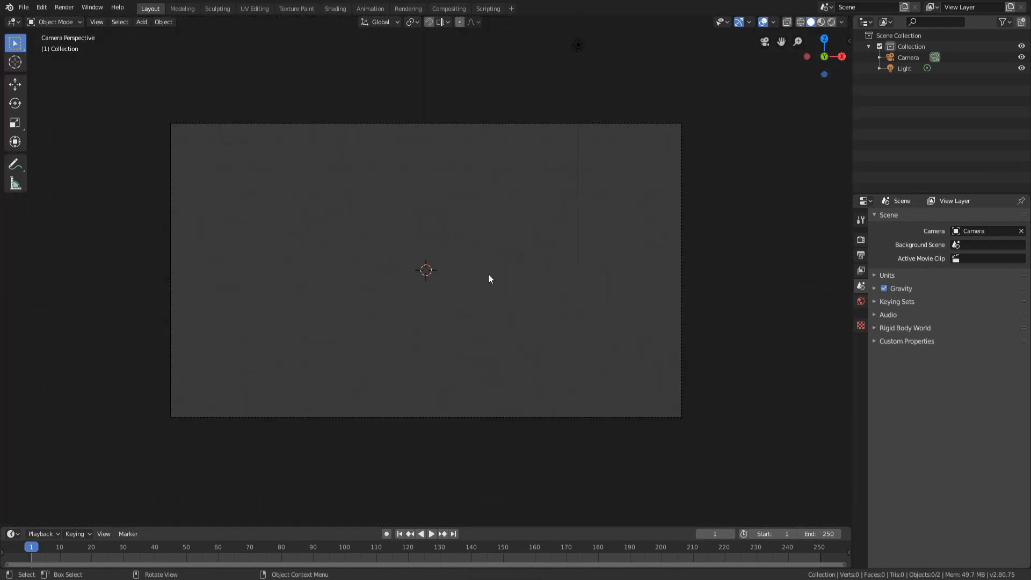
scroll(489, 275, "down", 1)
scroll(487, 275, "up", 1)
key("shift+a")
mouse_move(473, 276)
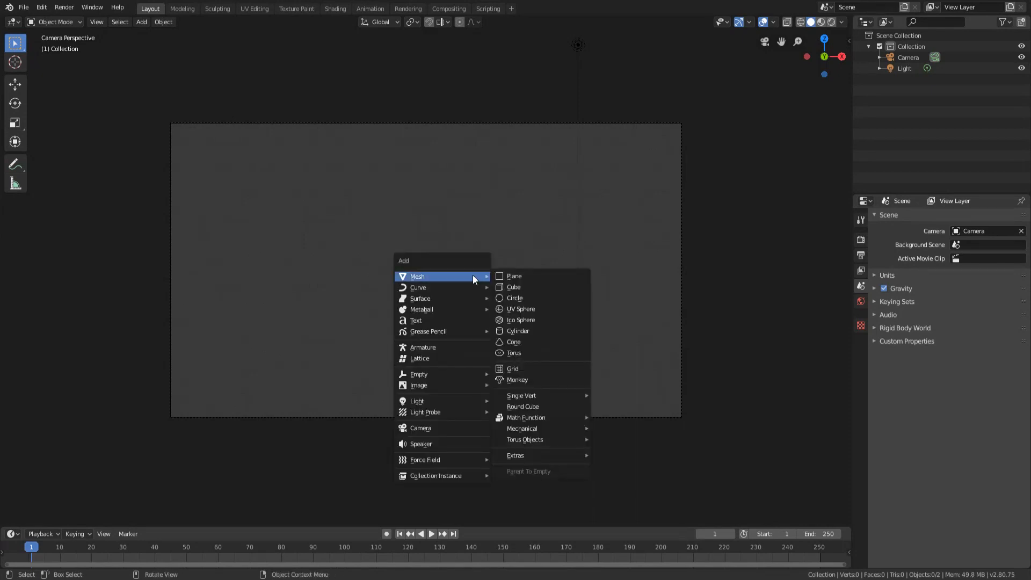
left_click(526, 310)
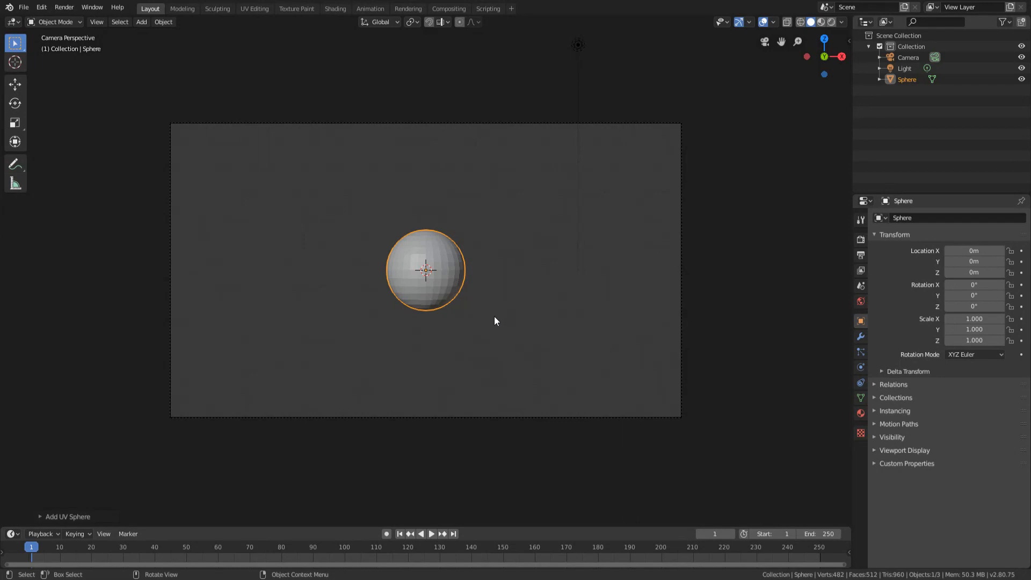
Inspect the camera's placement relative to the sphere from several angles, selecting each in turn, and return to camera view
scroll(513, 298, "down", 1)
scroll(513, 298, "up", 1)
middle_click_drag(512, 298, 711, 327)
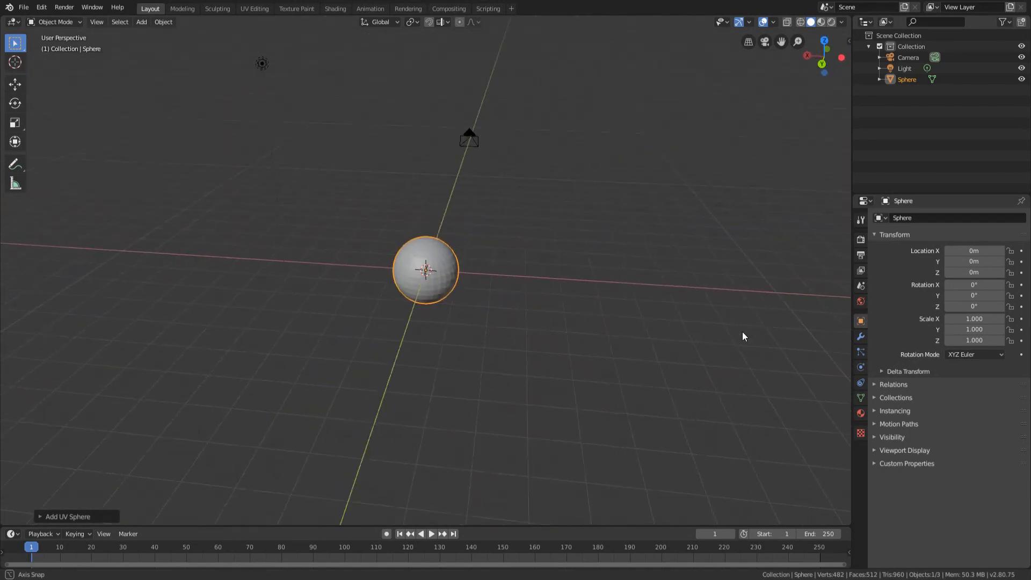
scroll(584, 325, "up", 5)
middle_click_drag(584, 326, 204, 250)
scroll(524, 345, "down", 4)
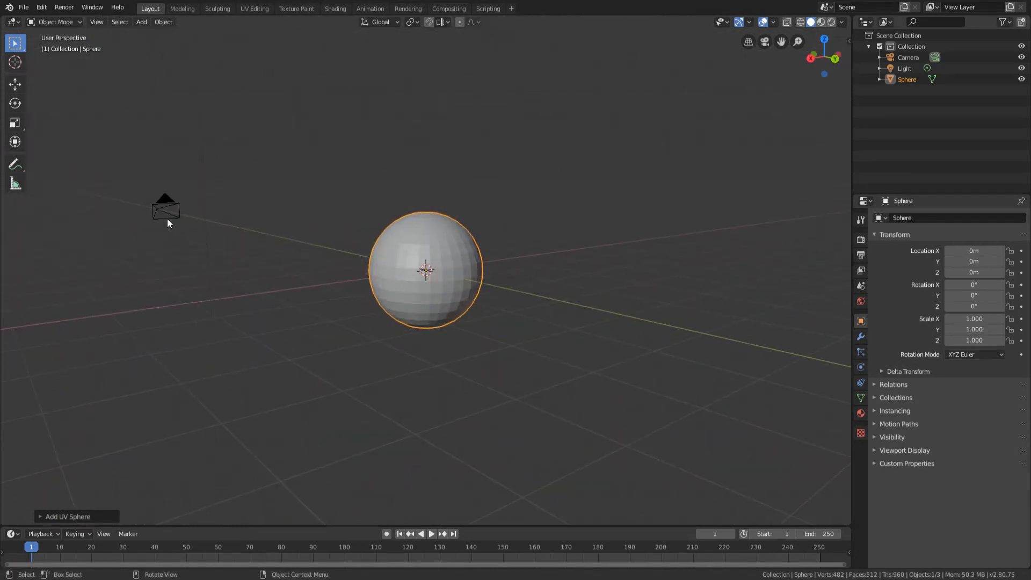
left_click(168, 198)
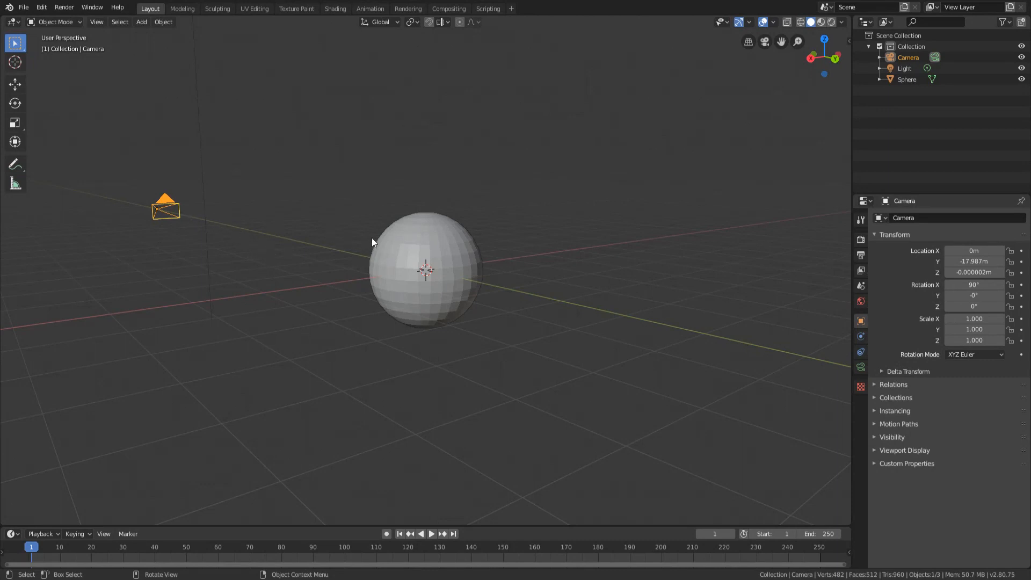
right_click(441, 267)
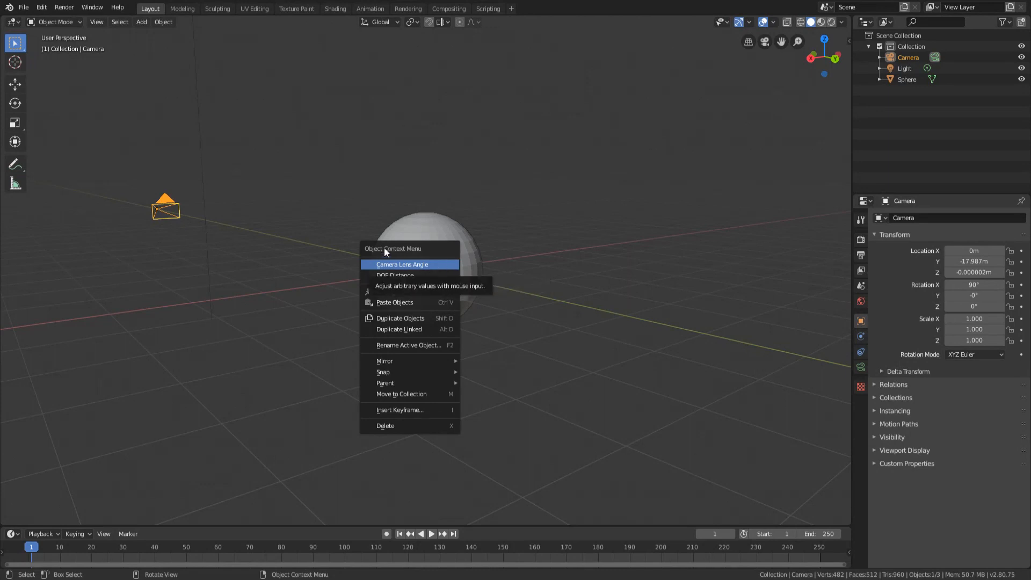
left_click(433, 269)
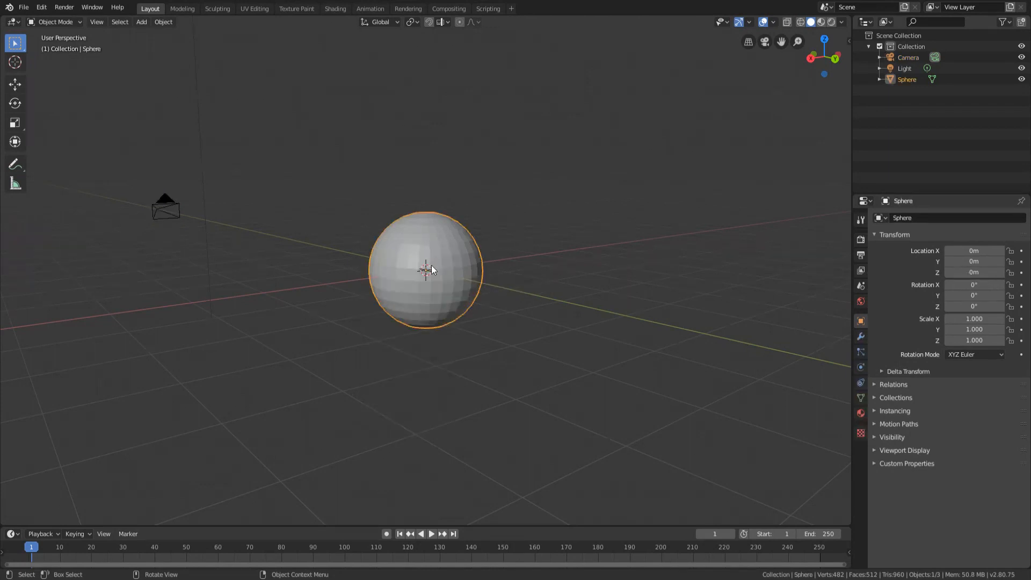
left_click(178, 194)
left_click(430, 238)
left_click(176, 204)
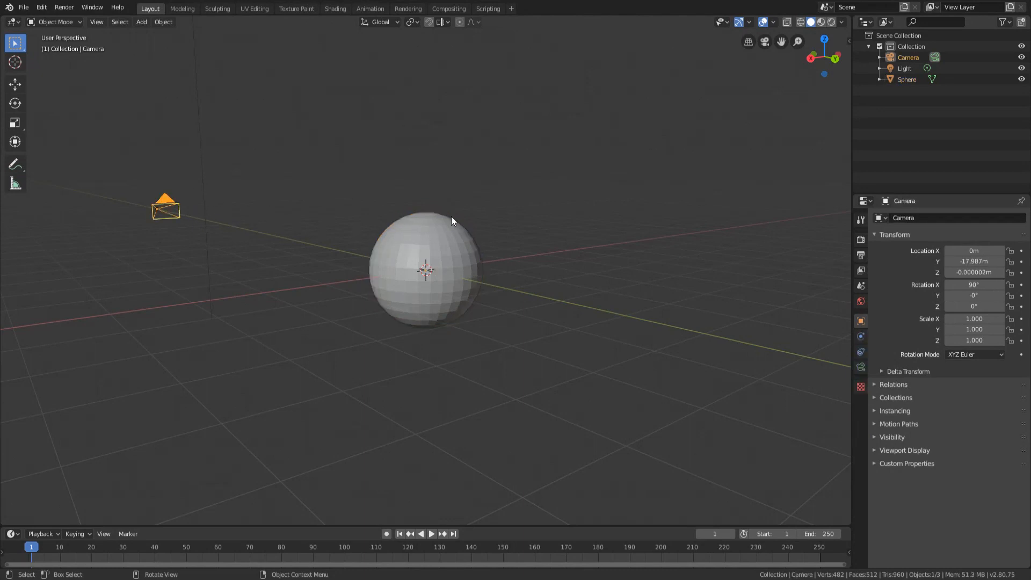
left_click(457, 254)
middle_click_drag(294, 273, 329, 301)
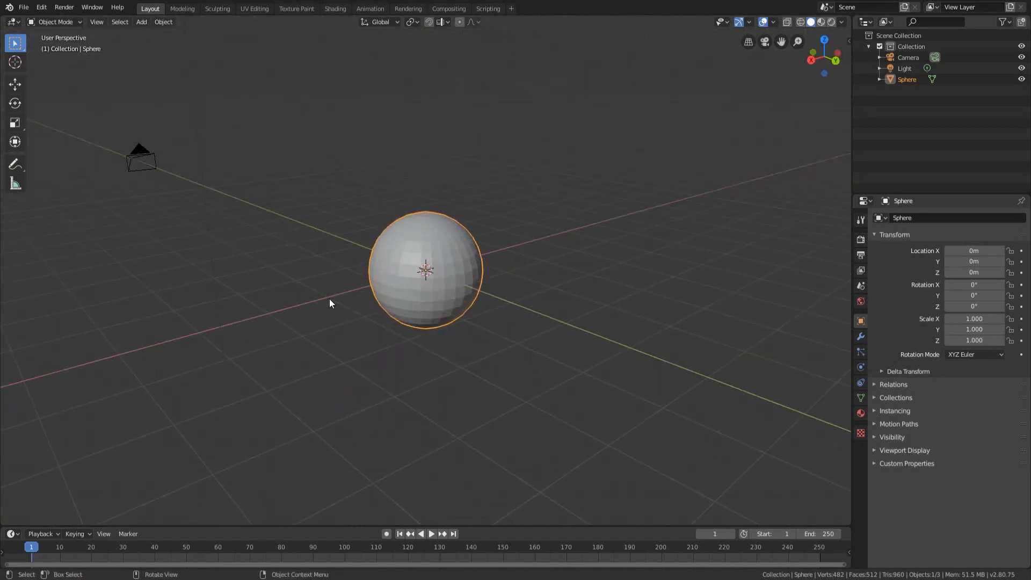
key("KP_0")
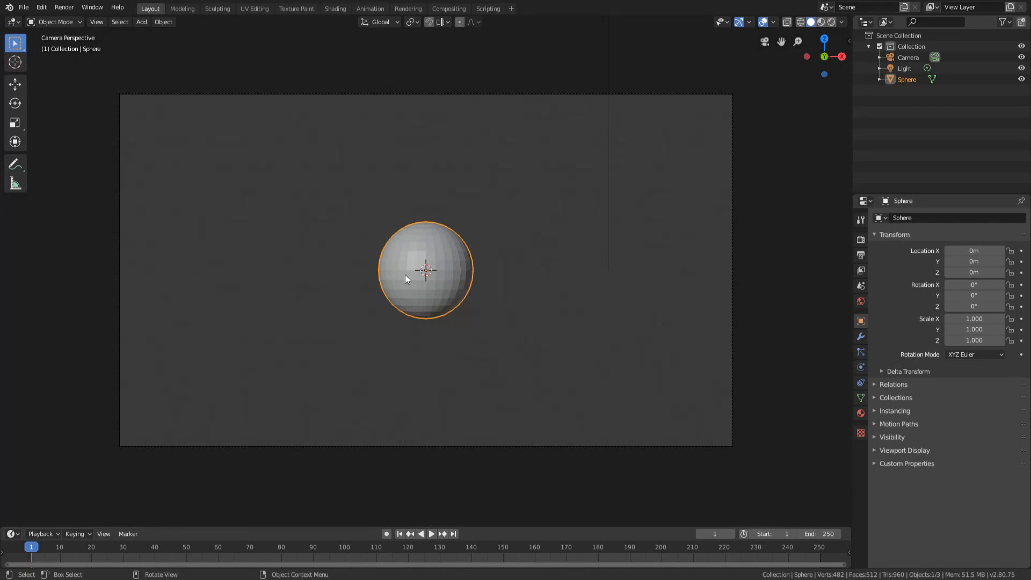
scroll(439, 281, "up", 1)
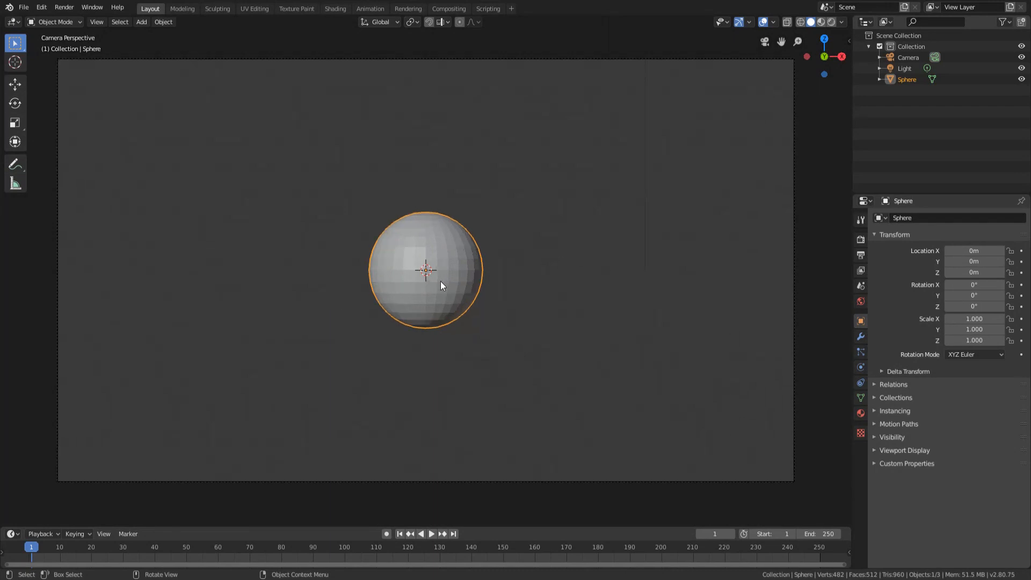
scroll(440, 282, "down", 1)
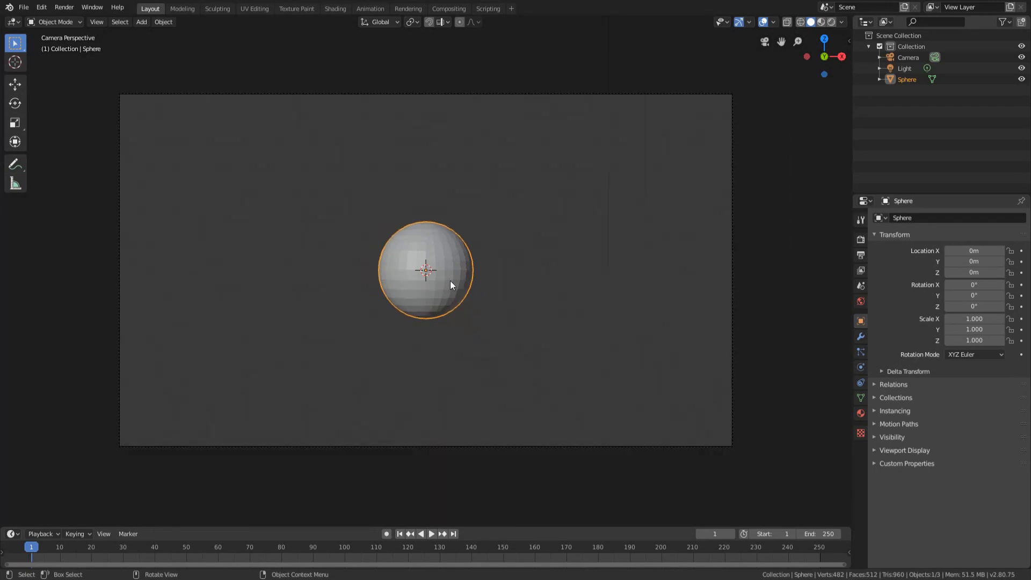
key("Tab")
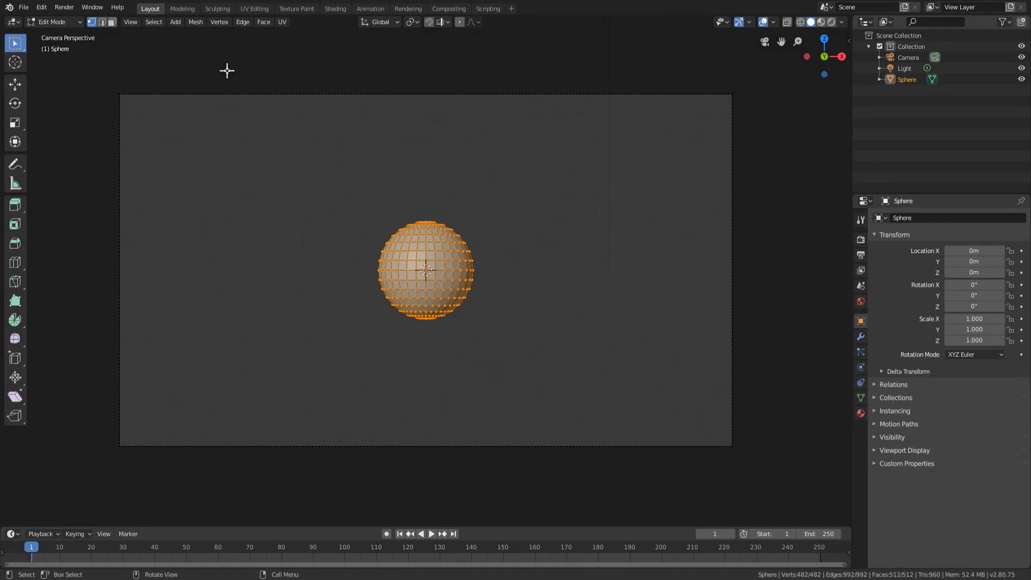
scroll(445, 250, "up", 1)
scroll(454, 254, "up", 1)
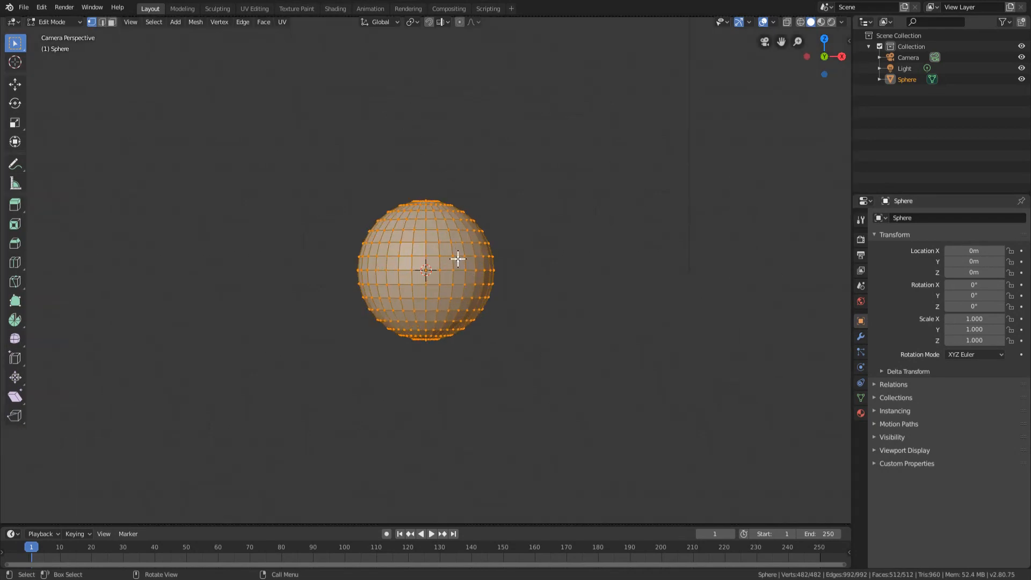
key("Tab")
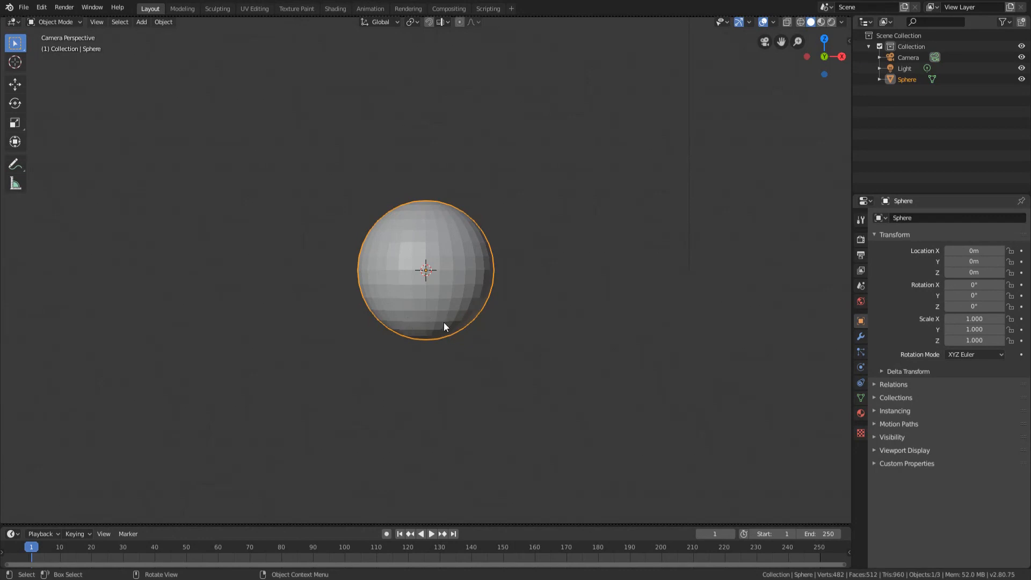
scroll(456, 317, "down", 3)
scroll(472, 278, "up", 1)
Apply smooth shading to all of the sphere's faces in Edit Mode and return to Object Mode
key("Tab")
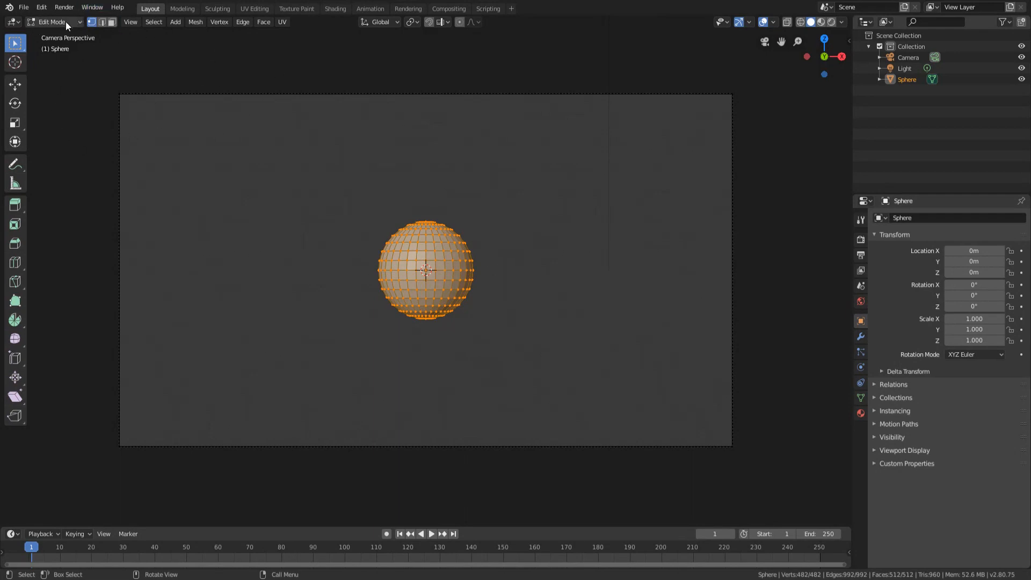
left_click(37, 22)
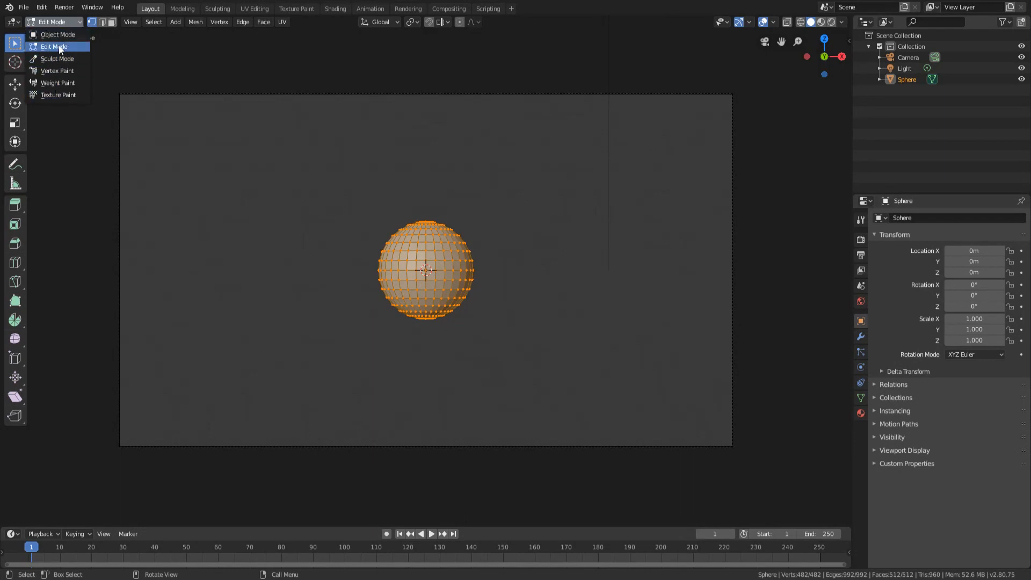
right_click(57, 31)
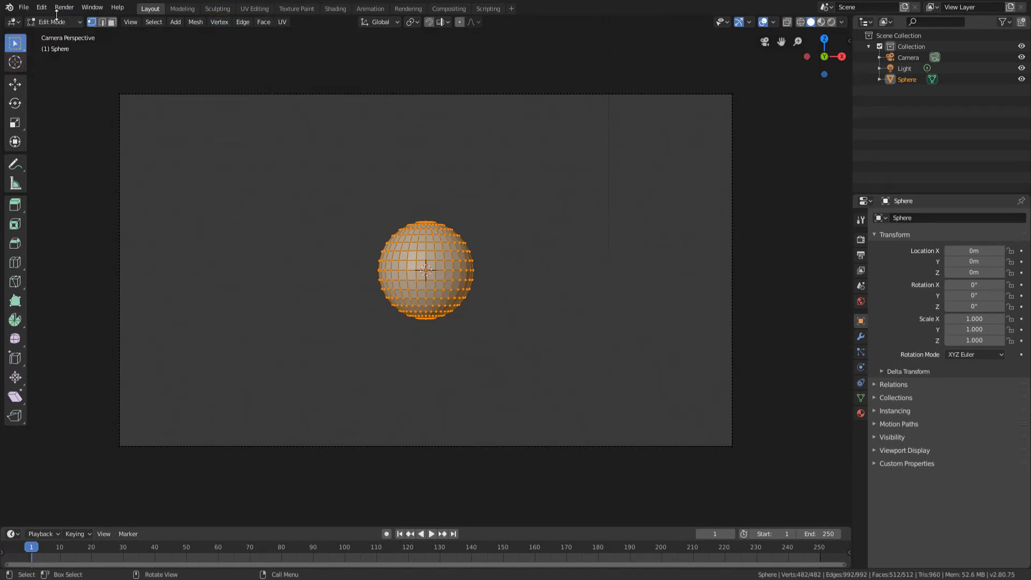
left_click(47, 24)
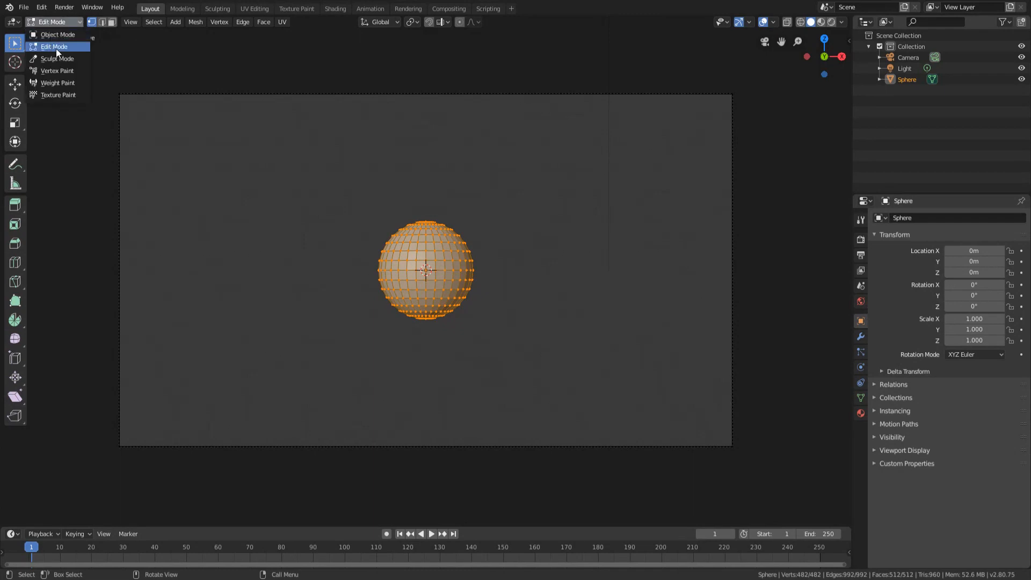
left_click(263, 22)
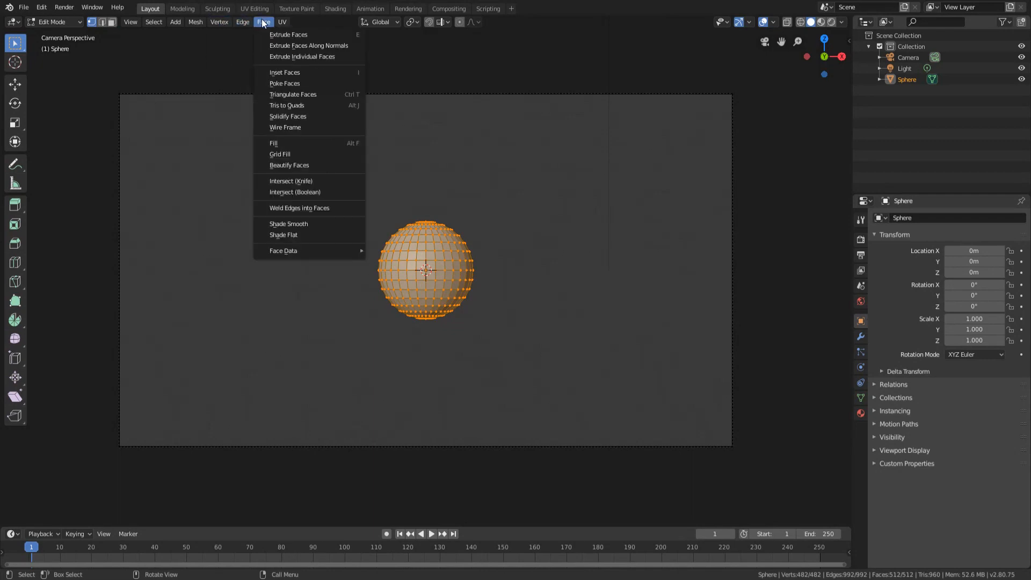
mouse_move(287, 250)
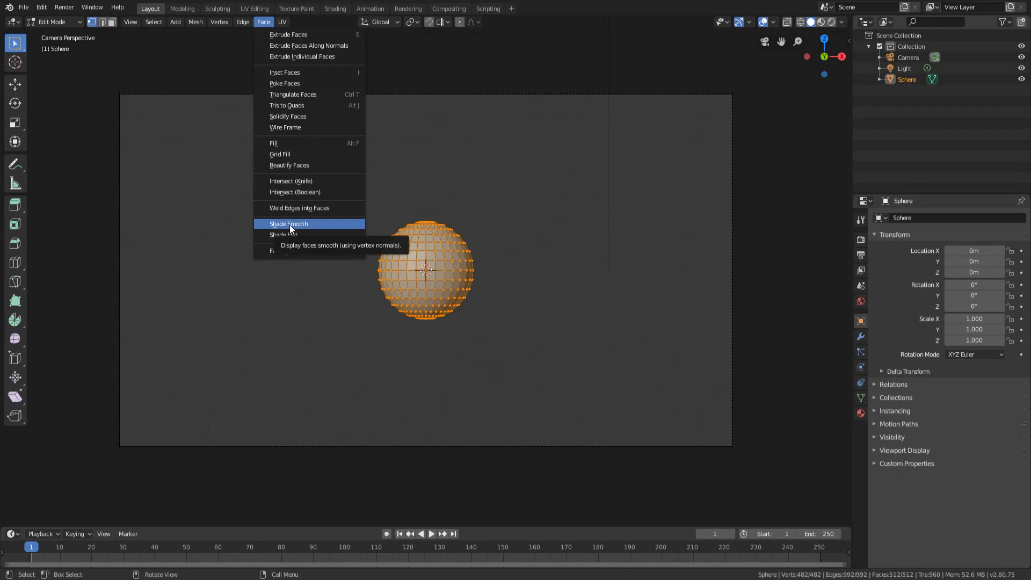
left_click(289, 224)
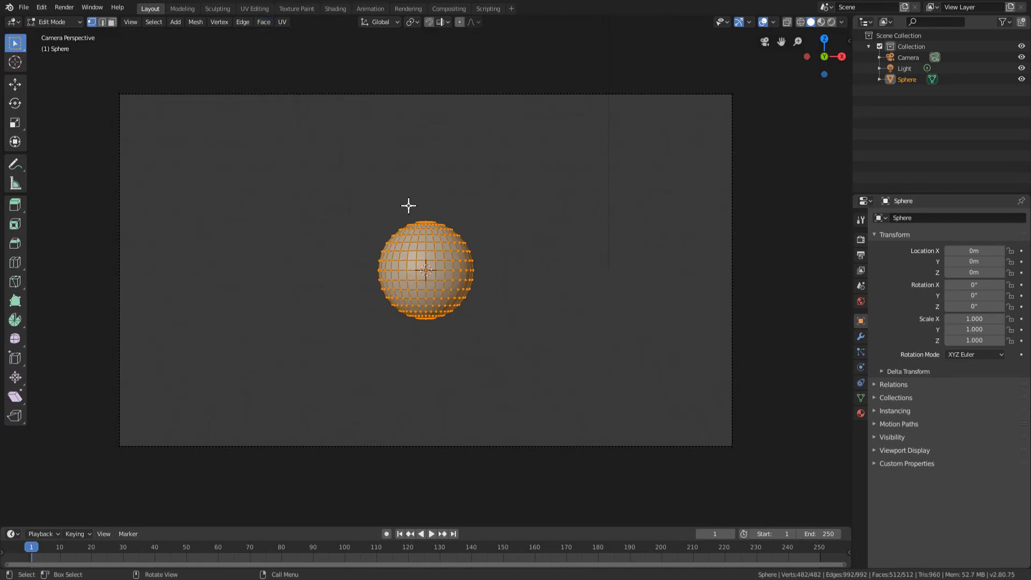
key("Tab")
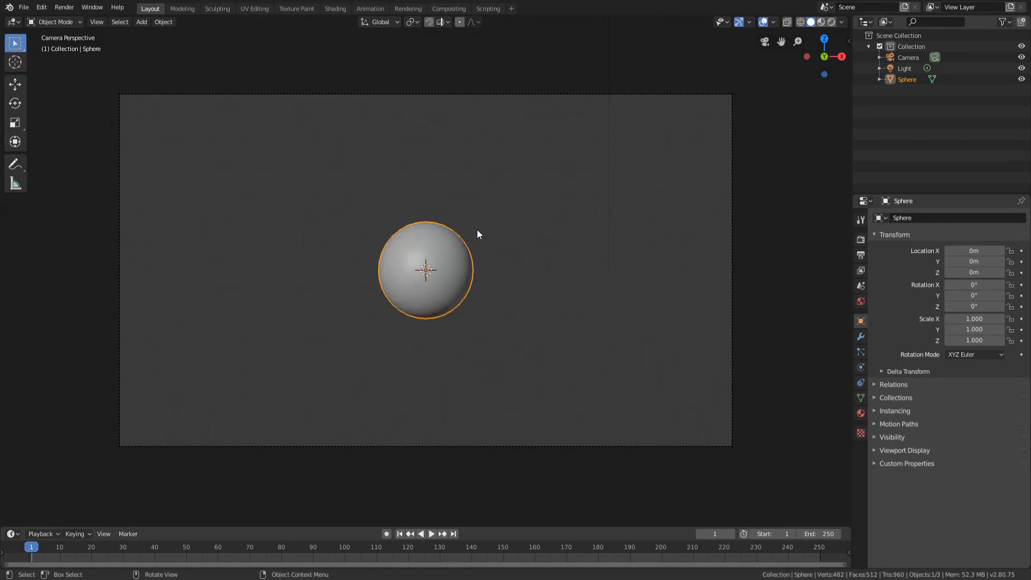
Switch all of the sphere's faces to flat shading and return to Object Mode to compare the look
scroll(496, 276, "up", 6)
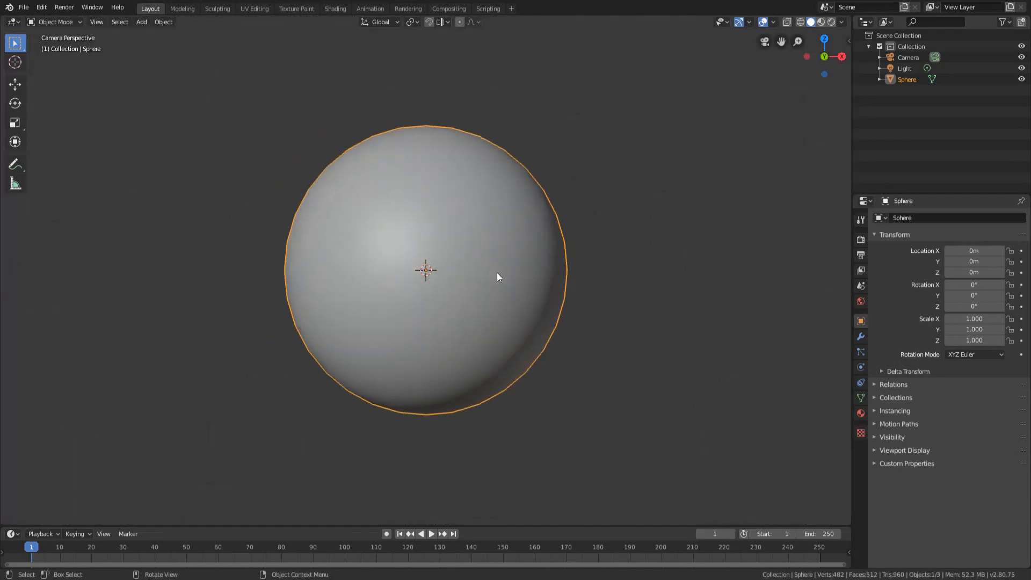
key("Tab")
scroll(497, 272, "down", 2)
left_click(264, 22)
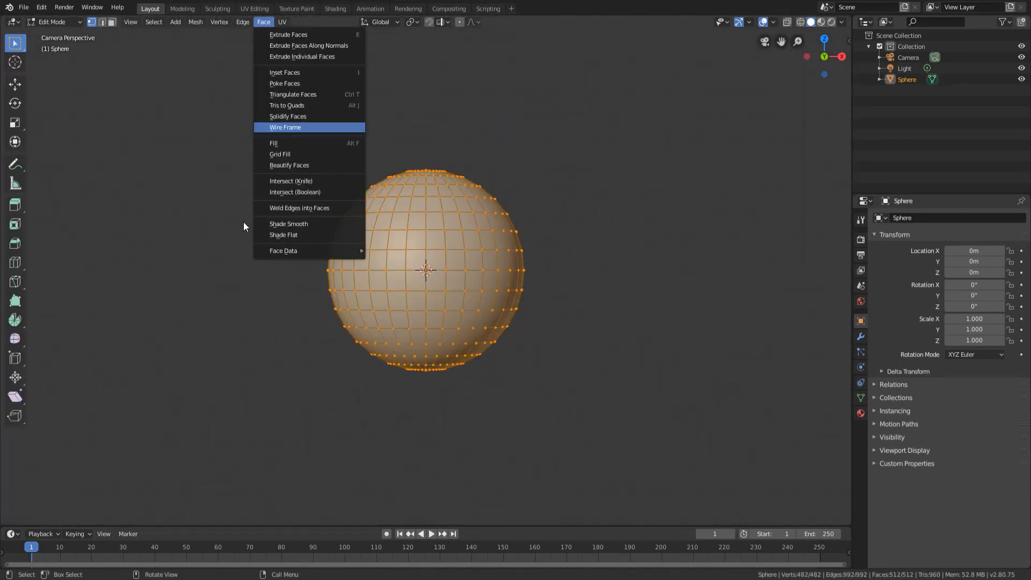
left_click(279, 234)
key("Tab")
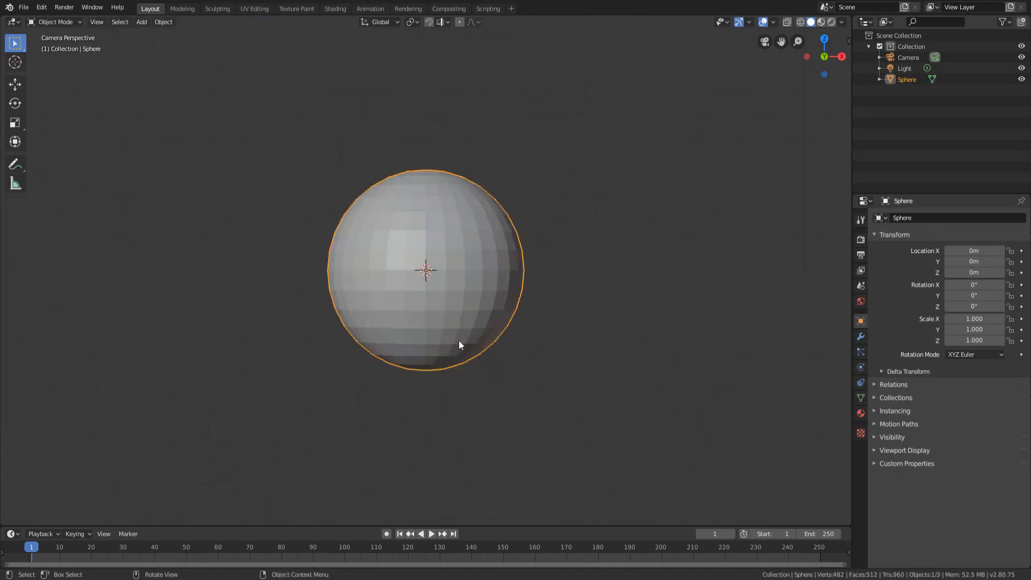
Set the sphere's faces back to smooth shading and return to Object Mode
key("Tab")
left_click(264, 21)
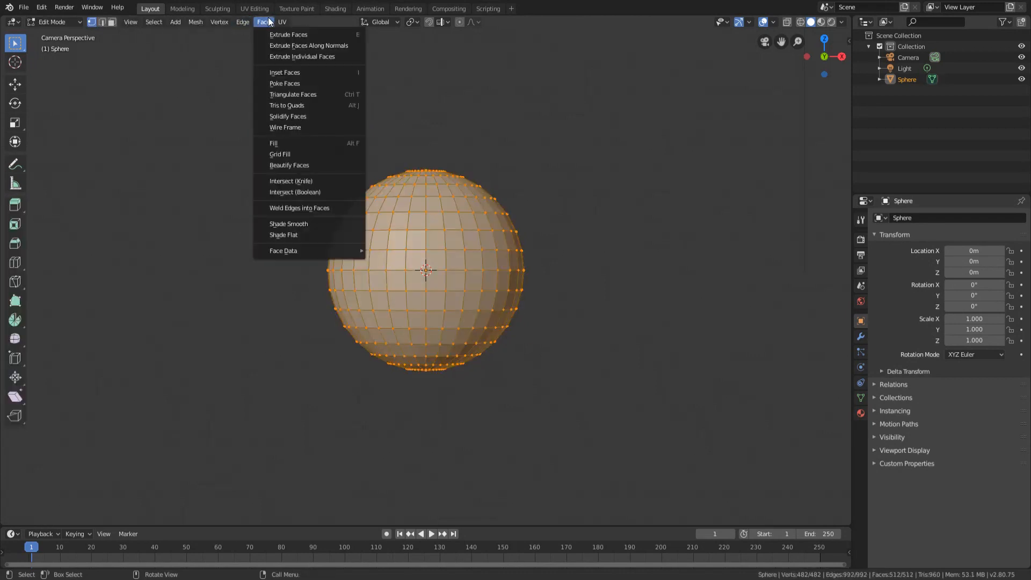
left_click(270, 223)
key("Tab")
scroll(535, 225, "down", 6)
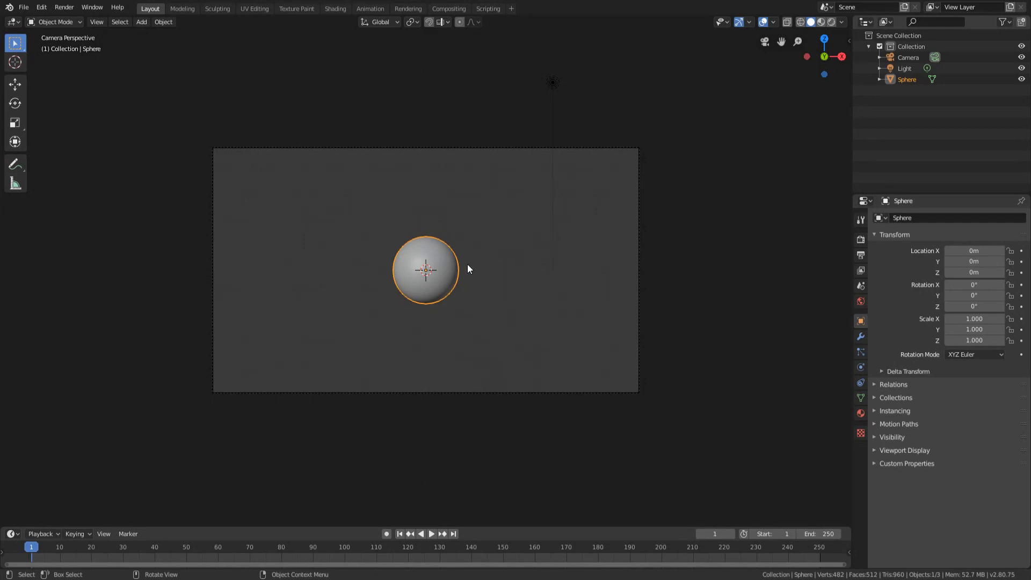
Duplicate the sphere in place, keeping the copy at the world origin
scroll(457, 280, "up", 3)
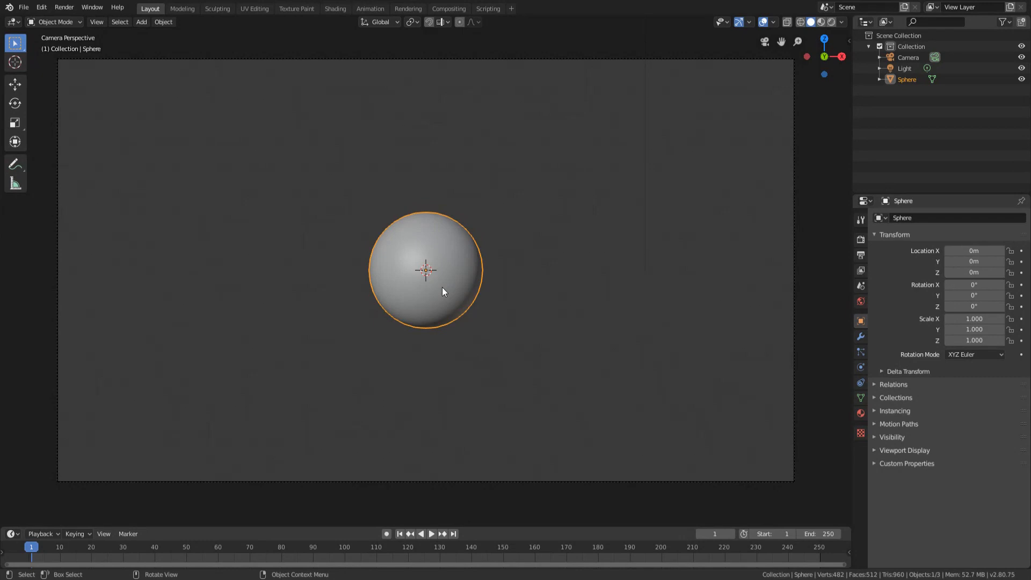
key("shift")
key("shift+d")
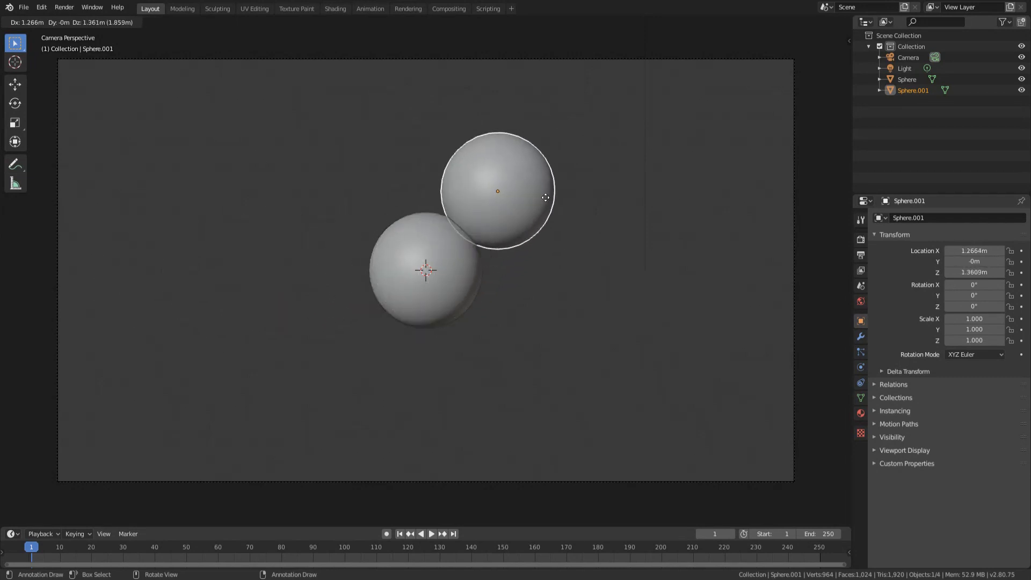
key("Escape")
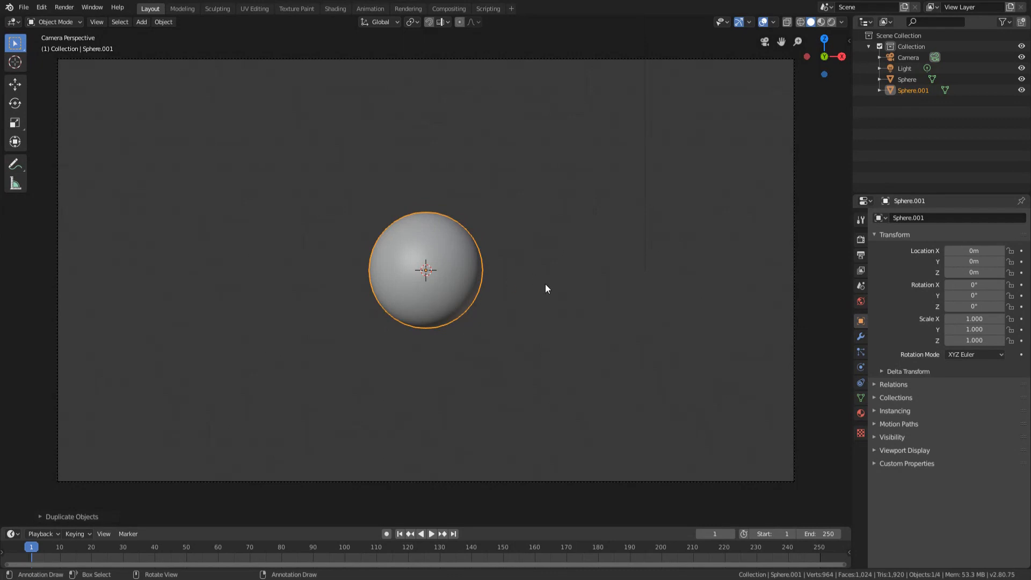
key("g")
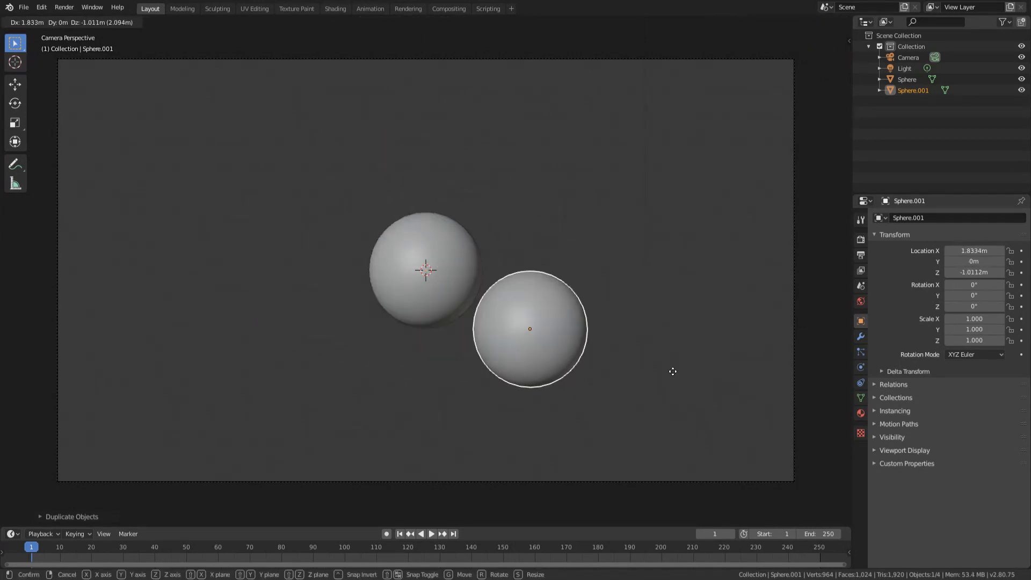
right_click(694, 275)
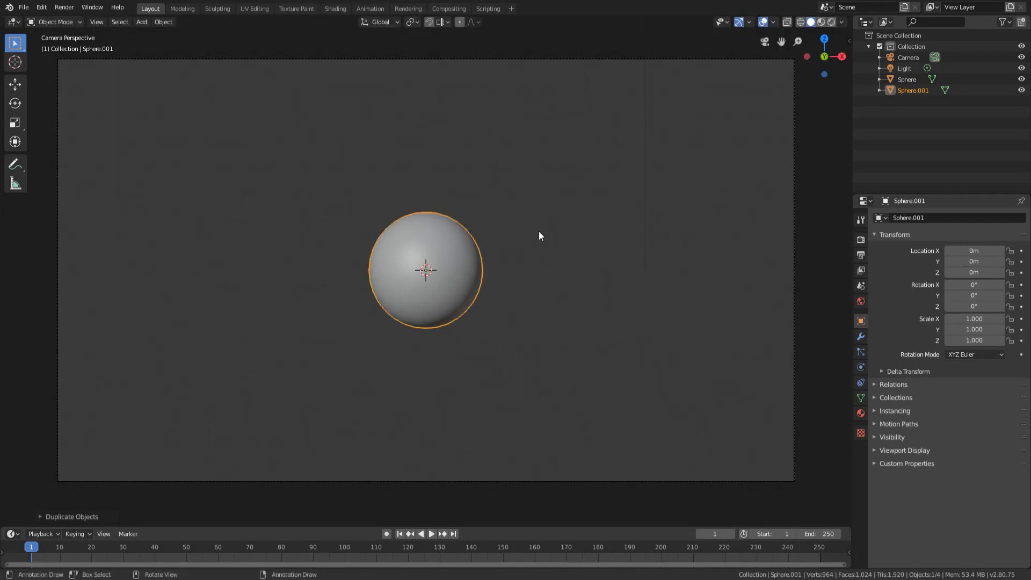
Move the copy's whole mesh about 2.94 m along X in Edit Mode
key("Tab")
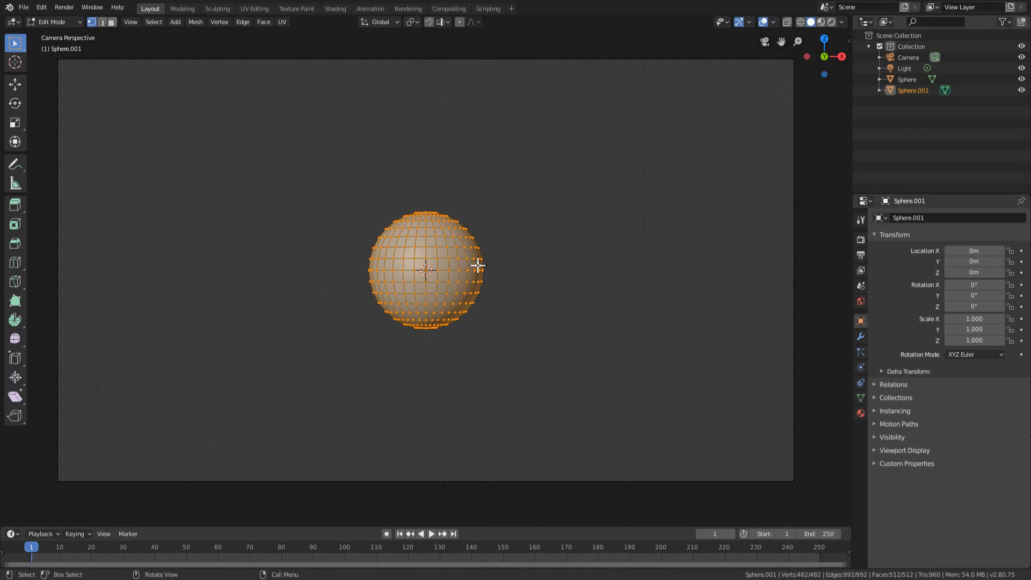
key("g")
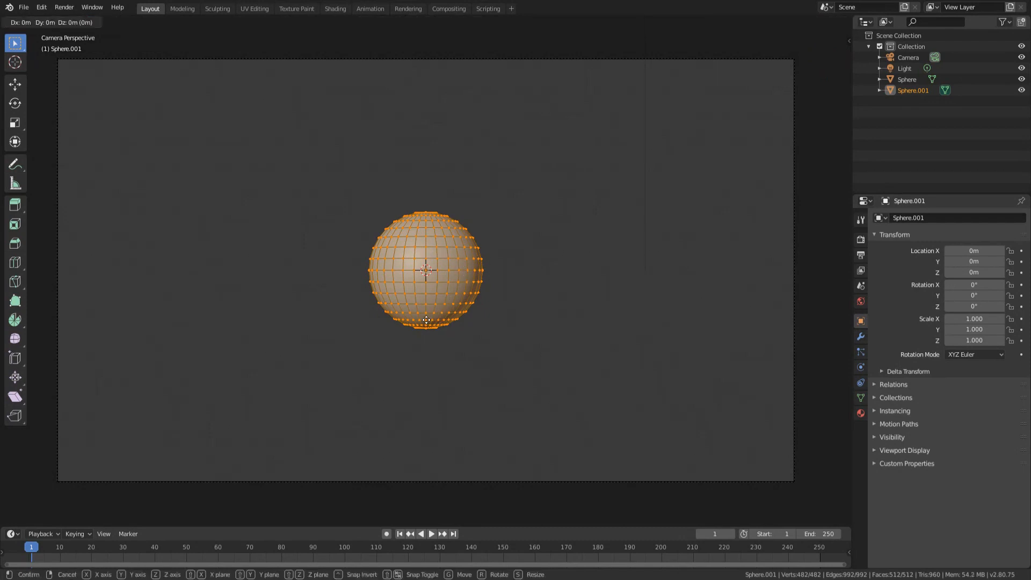
key("x")
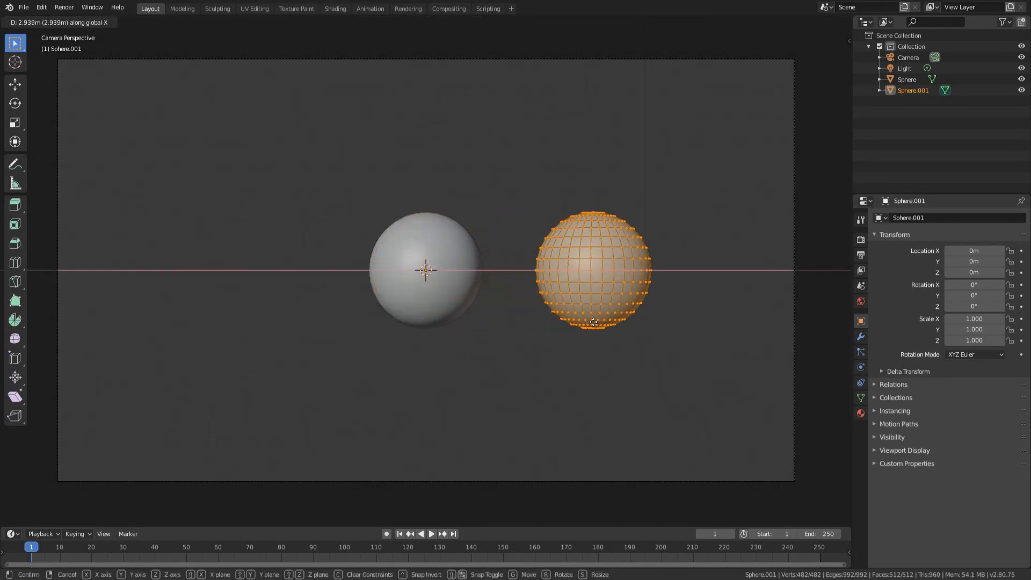
left_click(593, 322)
key("Tab")
Try moving and rotating the copy in Object Mode to test its origin point away from the mesh
key("Tab")
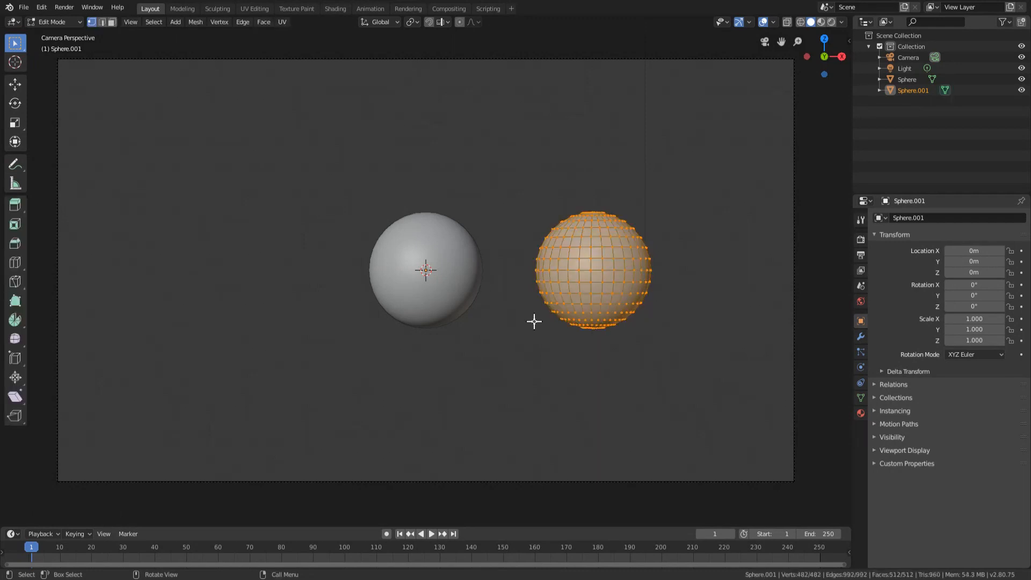
key("g")
key("Escape")
key("Tab")
scroll(502, 280, "up", 3)
key("g")
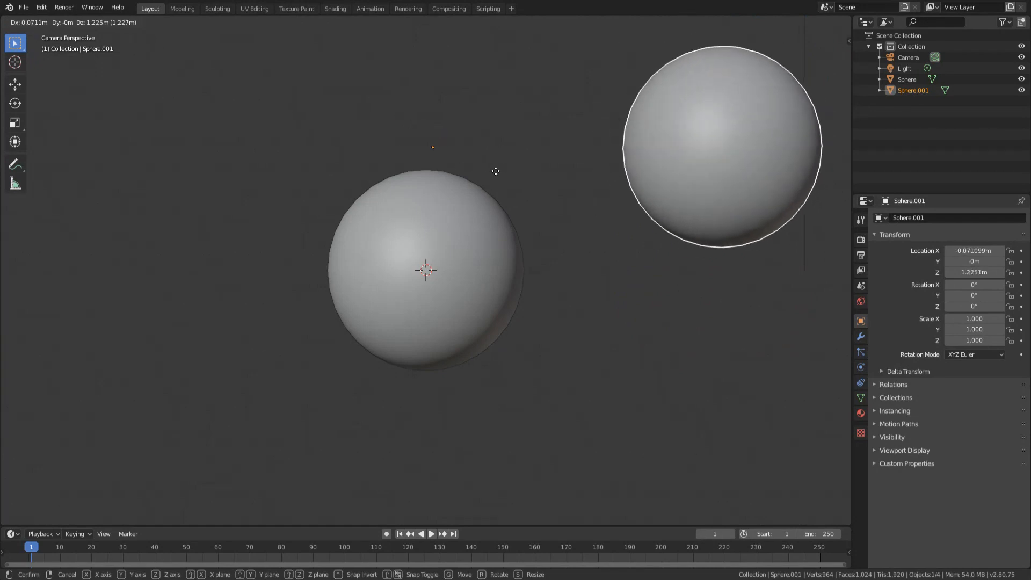
right_click(489, 296)
scroll(568, 288, "down", 4)
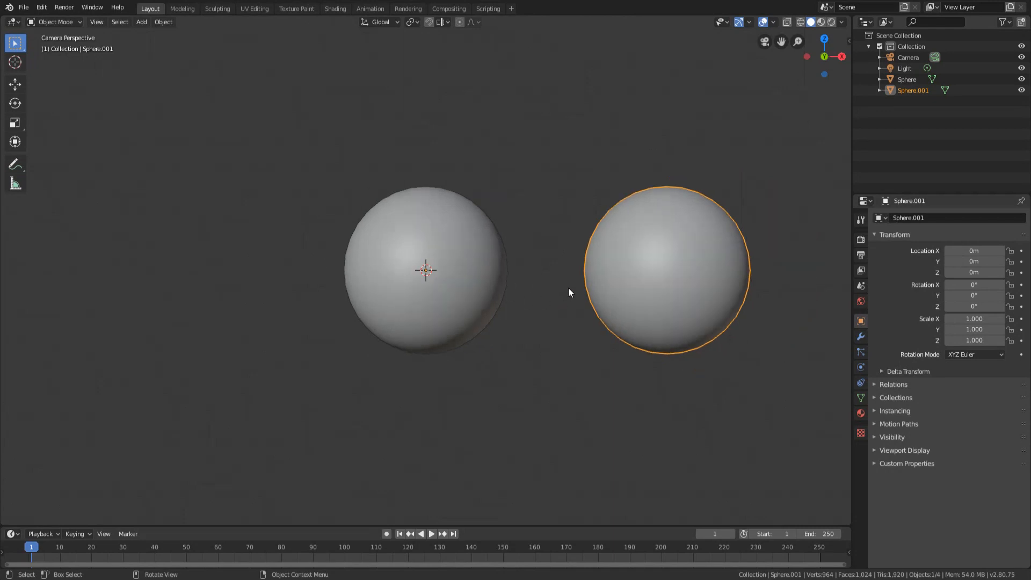
key("r")
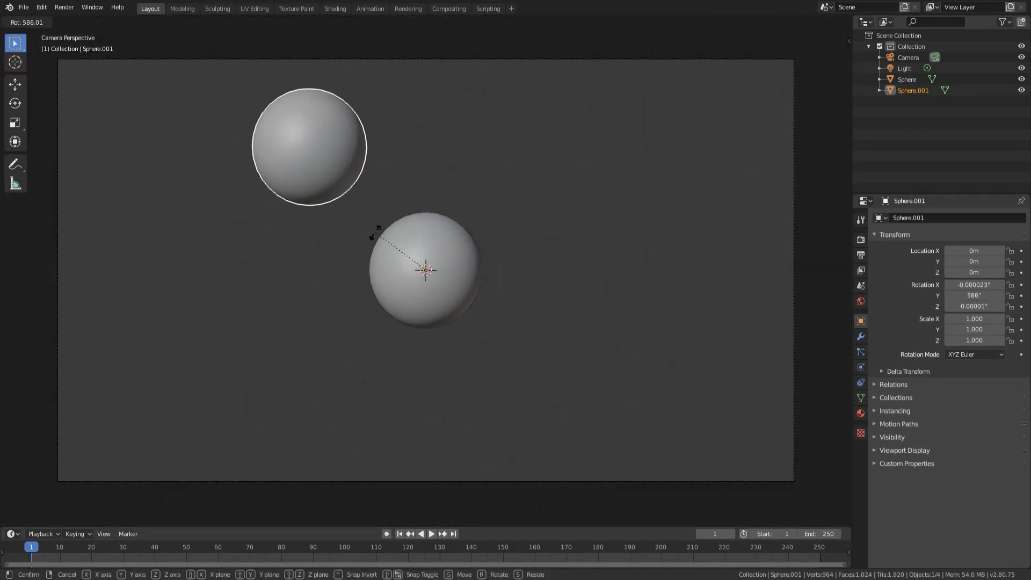
key("Escape")
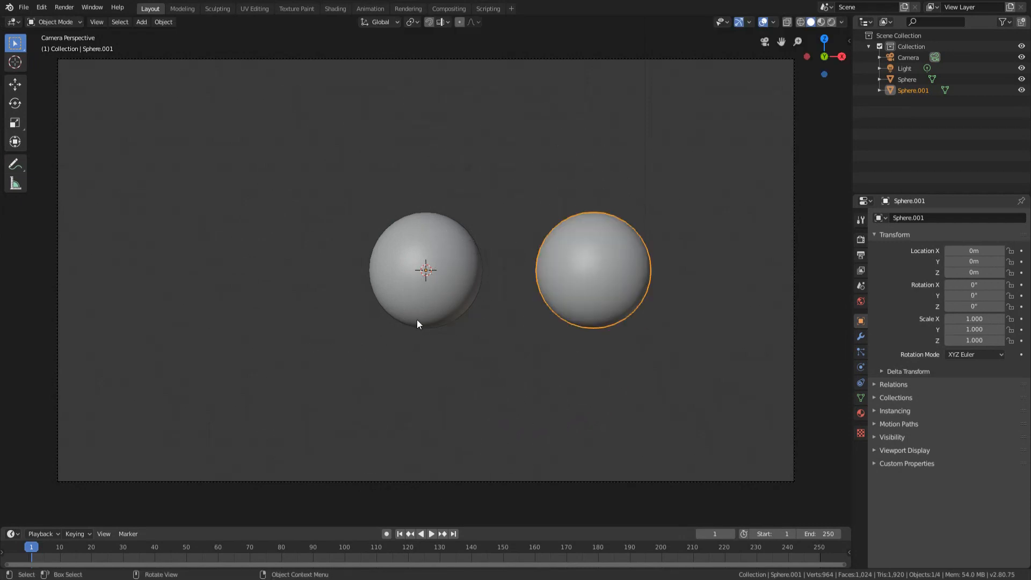
Undo the Edit Mode move of the copy's mesh and return to Object Mode
key("Tab")
key("ctrl+z")
key("ctrl+z")
key("ctrl+z")
key("ctrl+z")
key("ctrl+z")
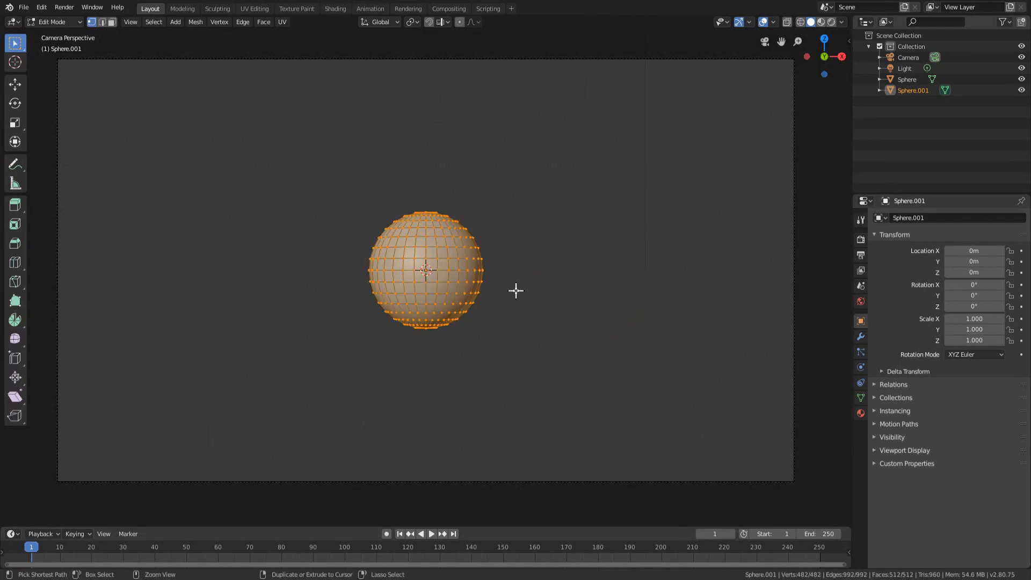
key("Tab")
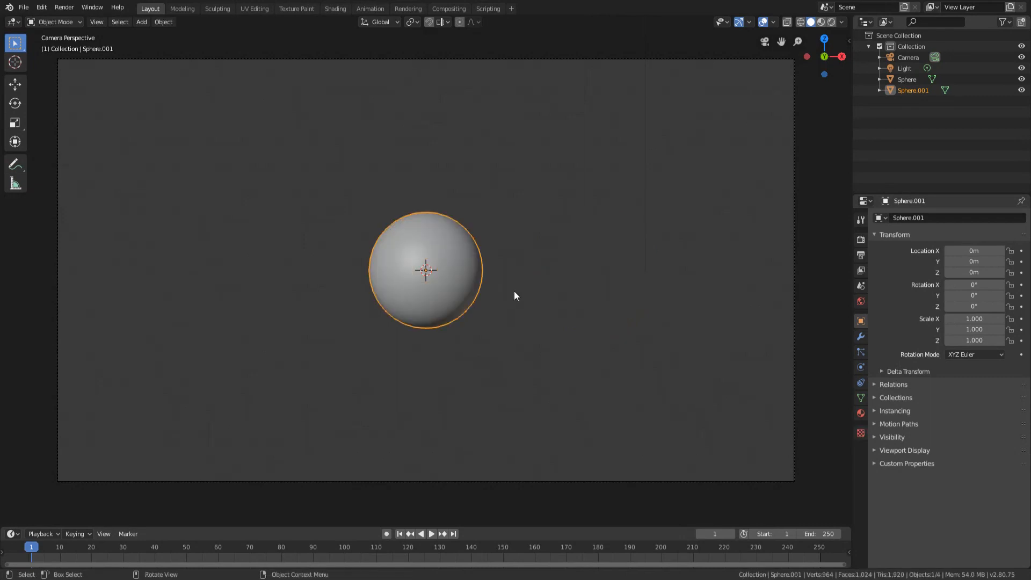
Move the duplicated sphere about 2.96 m along X in Object Mode, so its origin travels with it
key("Tab")
key("Tab")
key("g")
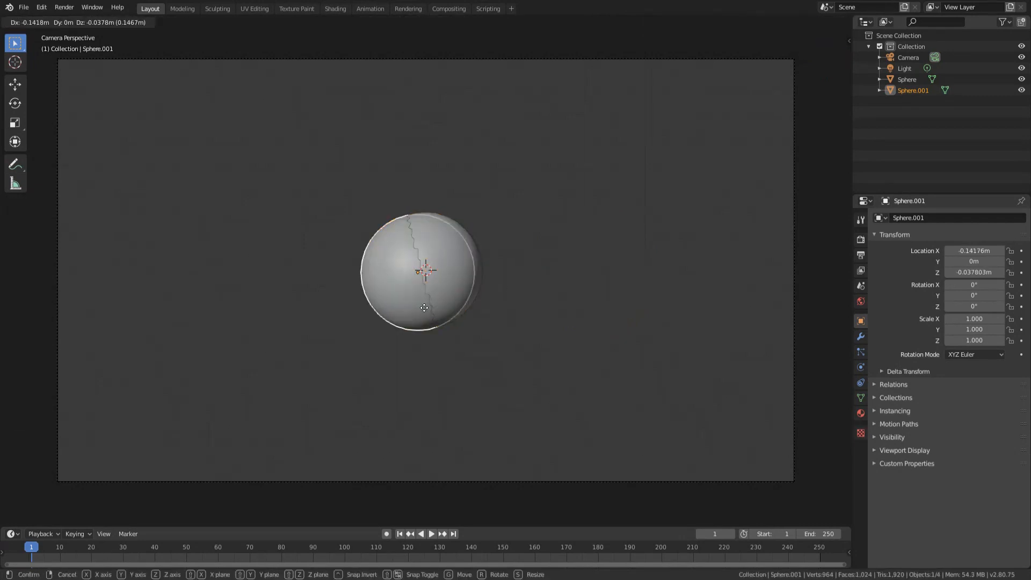
key("x")
left_click(601, 315)
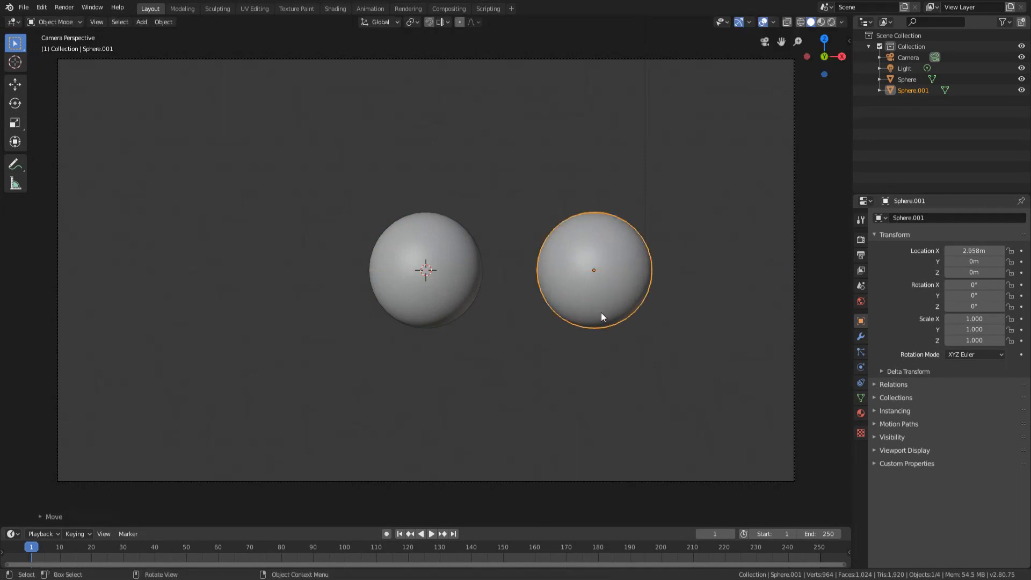
Try rotating the moved copy around its own origin, and undo its Object Mode move along X
key("r")
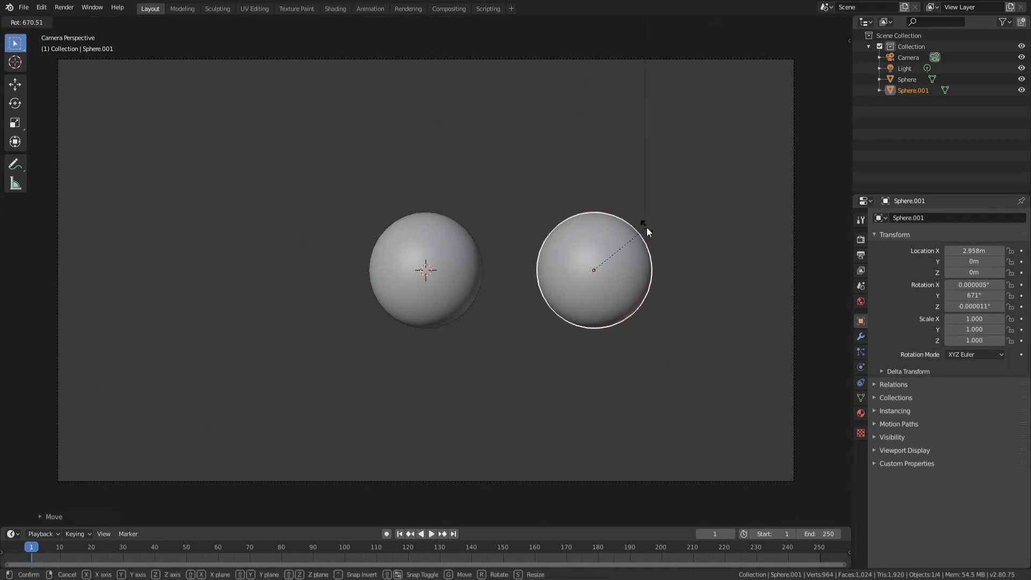
key("Escape")
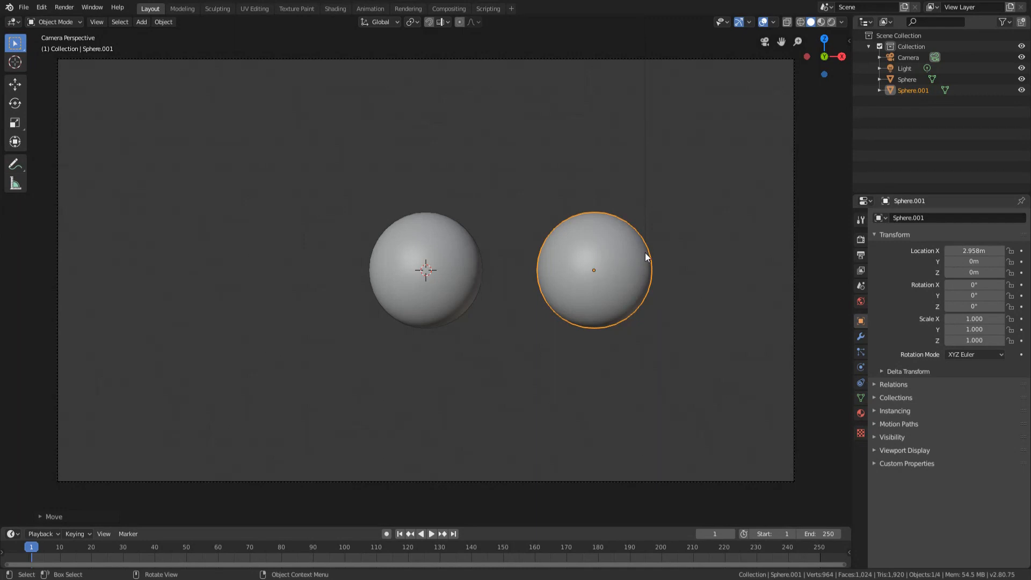
key("ctrl+z")
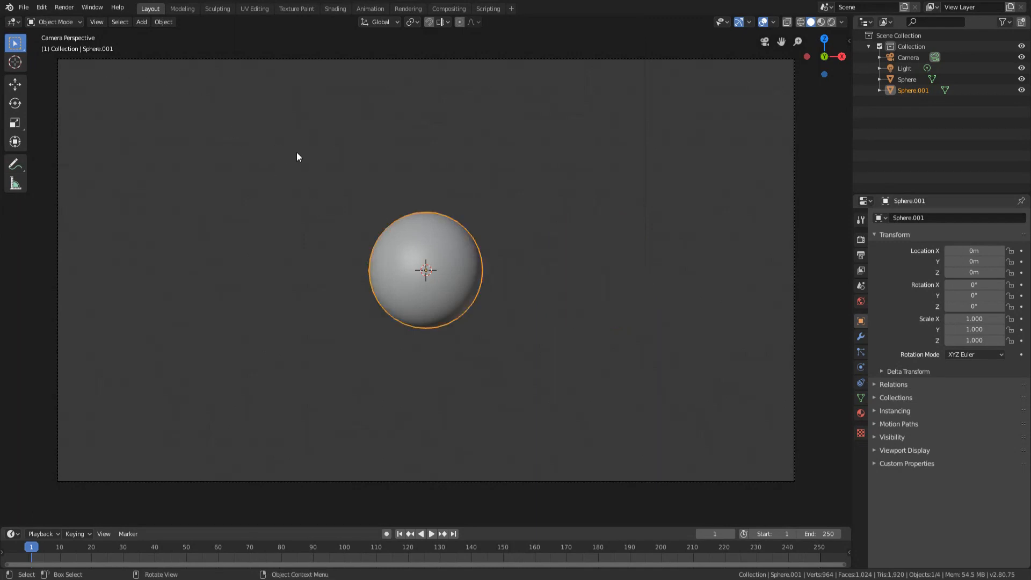
Try offsetting the copy's mesh up and to the right in Edit Mode and rotating it around the central origin in Object Mode
key("Tab")
key("g")
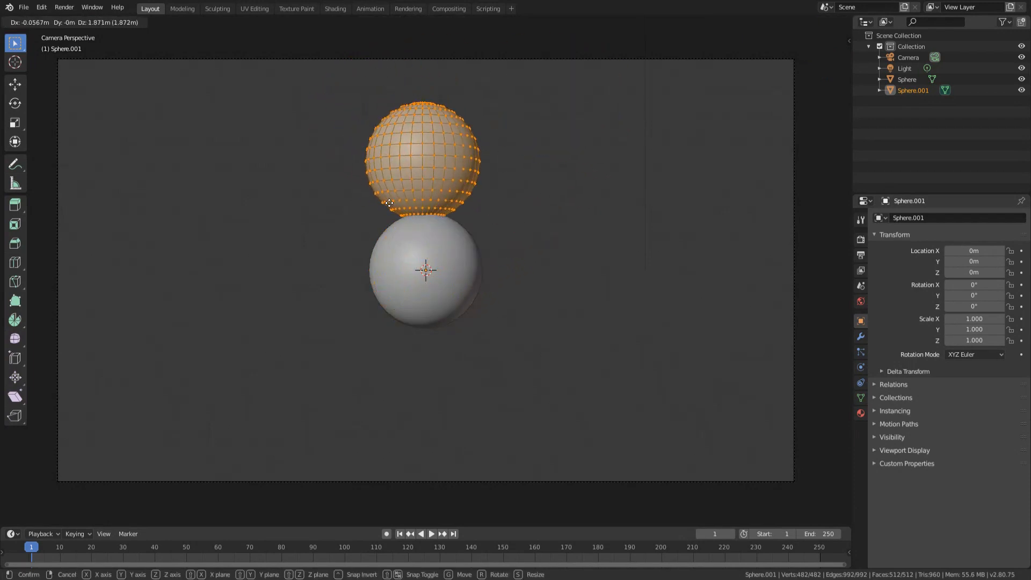
left_click(511, 168)
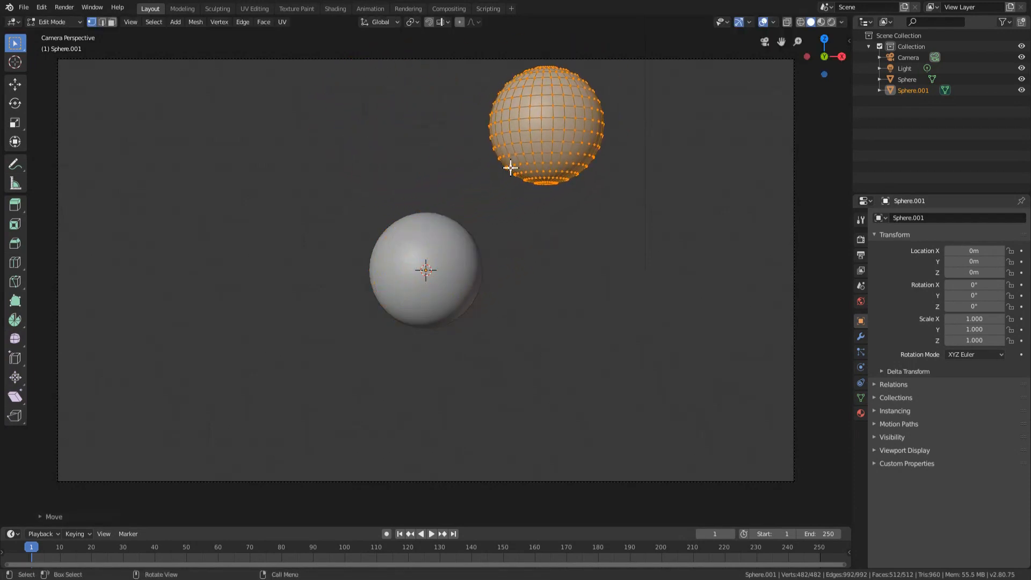
key("Tab")
key("r")
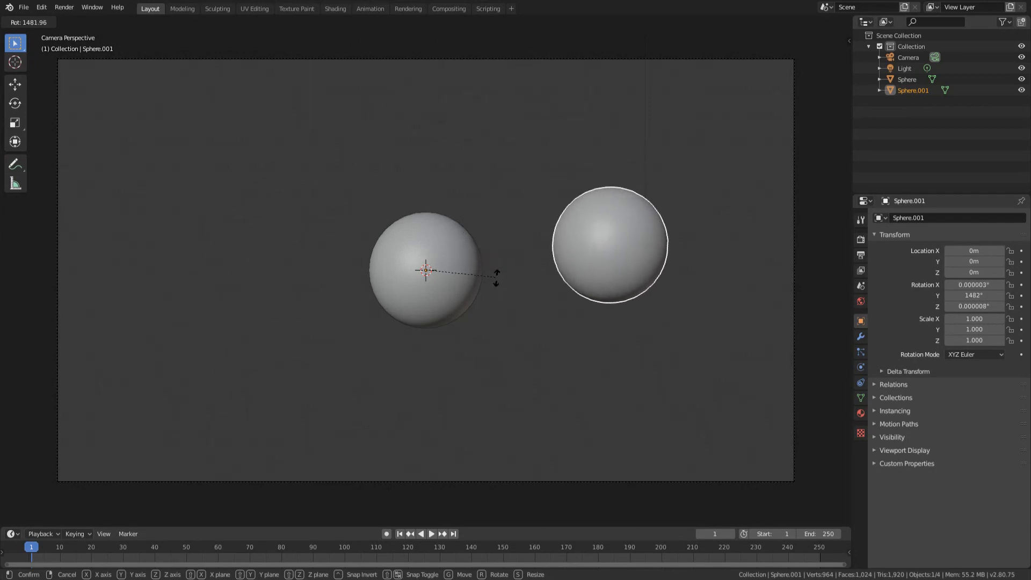
right_click(489, 311)
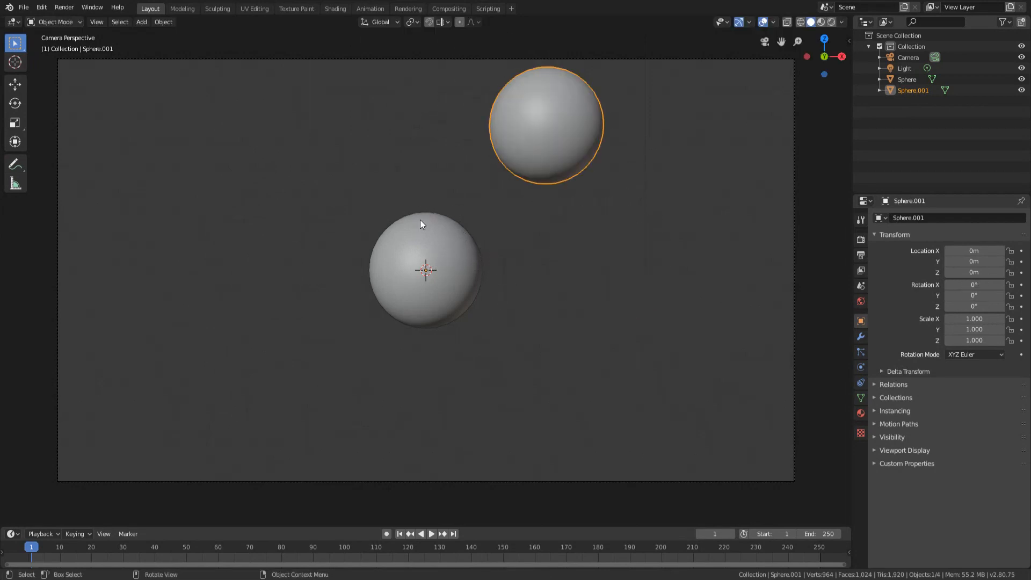
key("Tab")
key("Tab")
key("Tab")
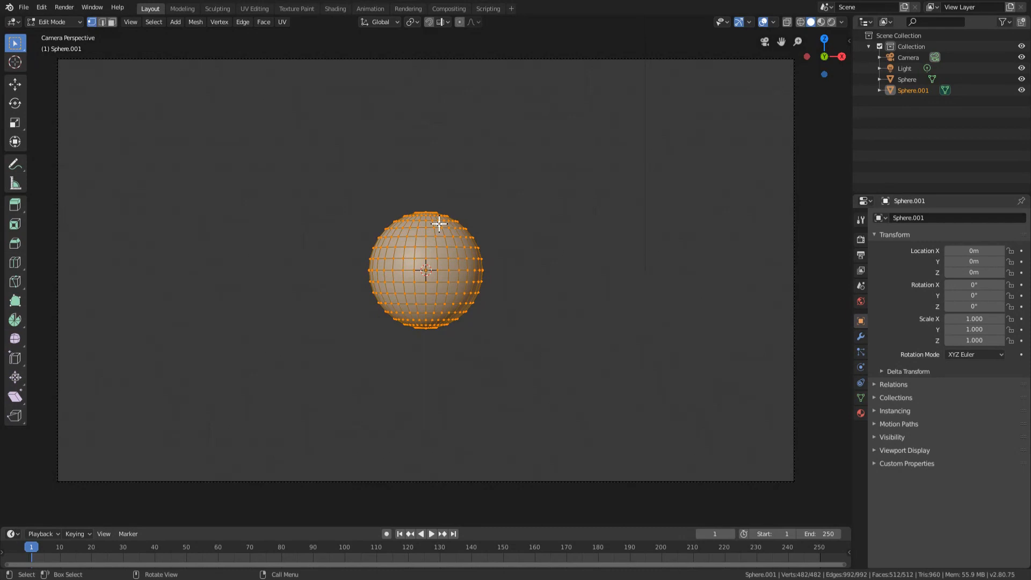
key("Tab")
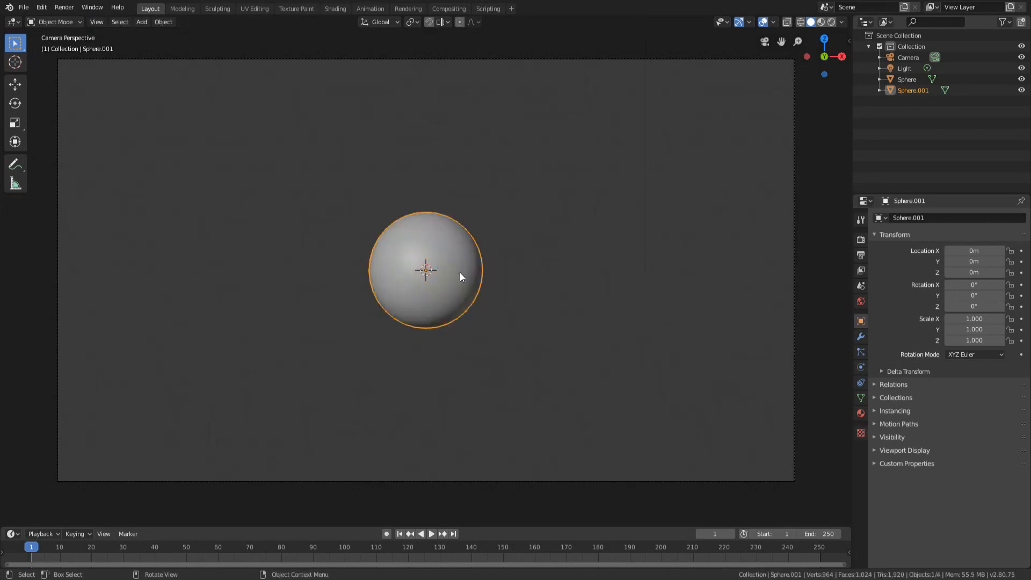
Move the copy's whole mesh along X in Edit Mode to the right of the central sphere, leaving its origin at the centre
key("Tab")
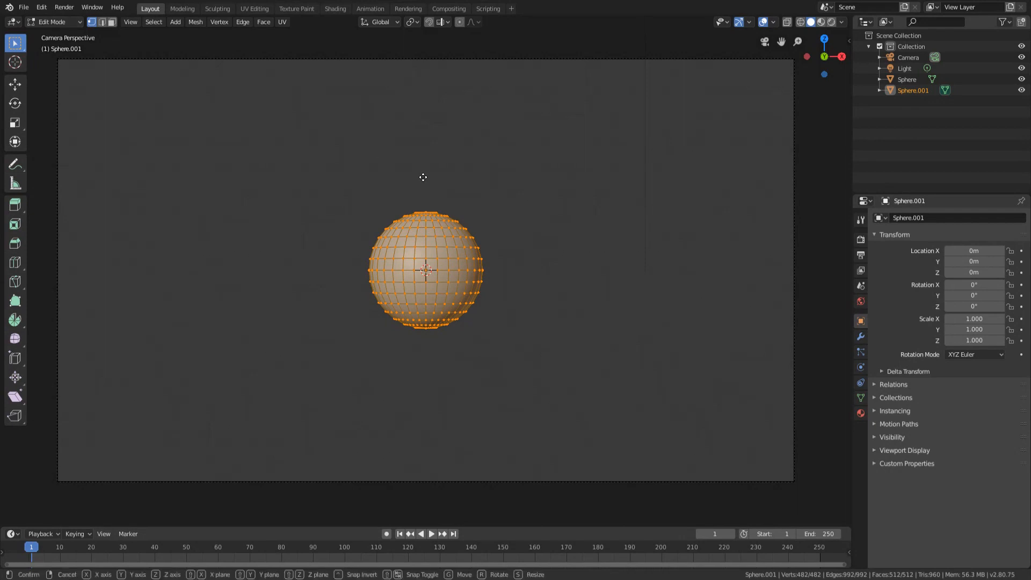
key("g")
key("x")
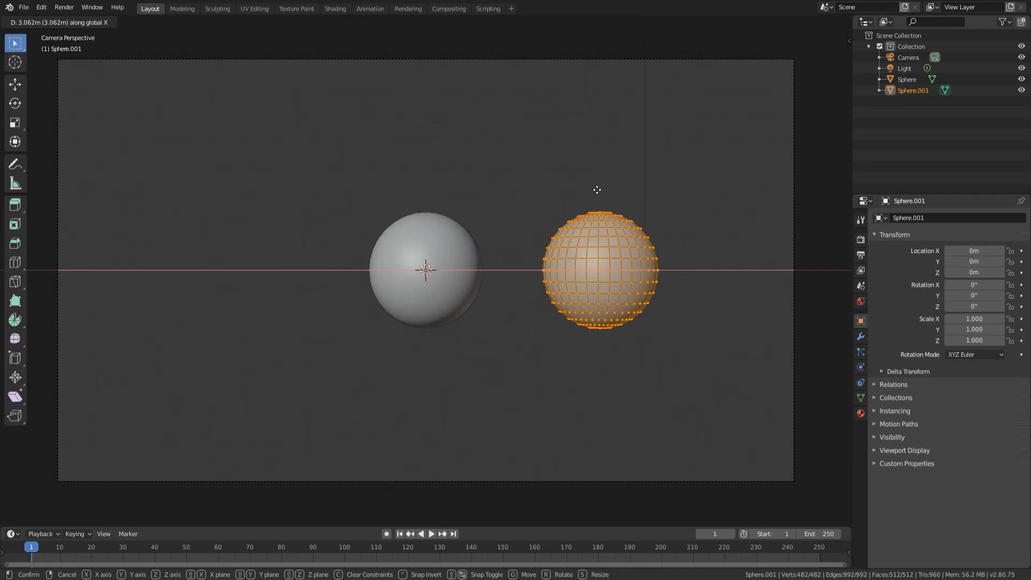
left_click(627, 184)
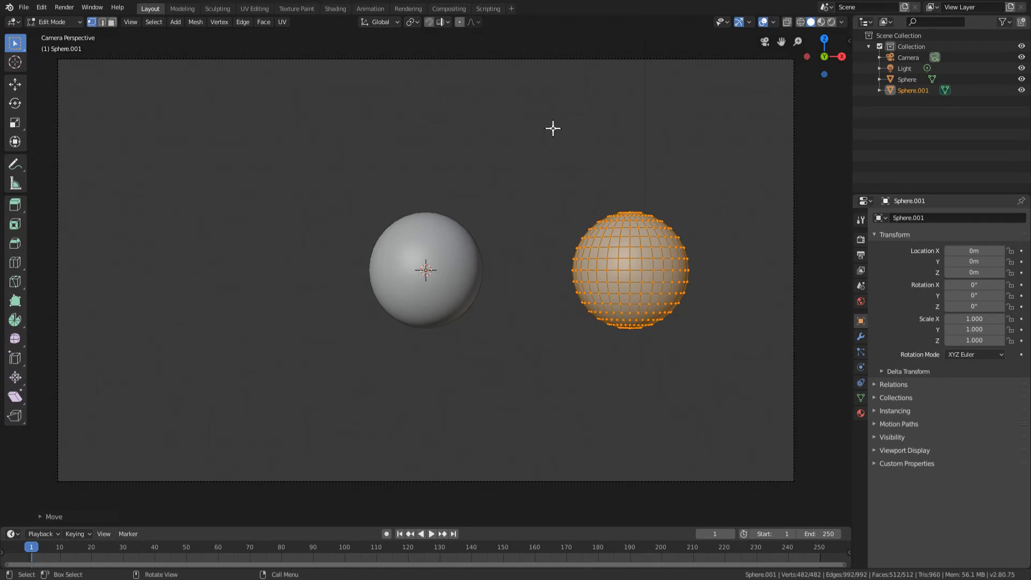
Scale the offset mesh down to about half its size and return to Object Mode
key("s")
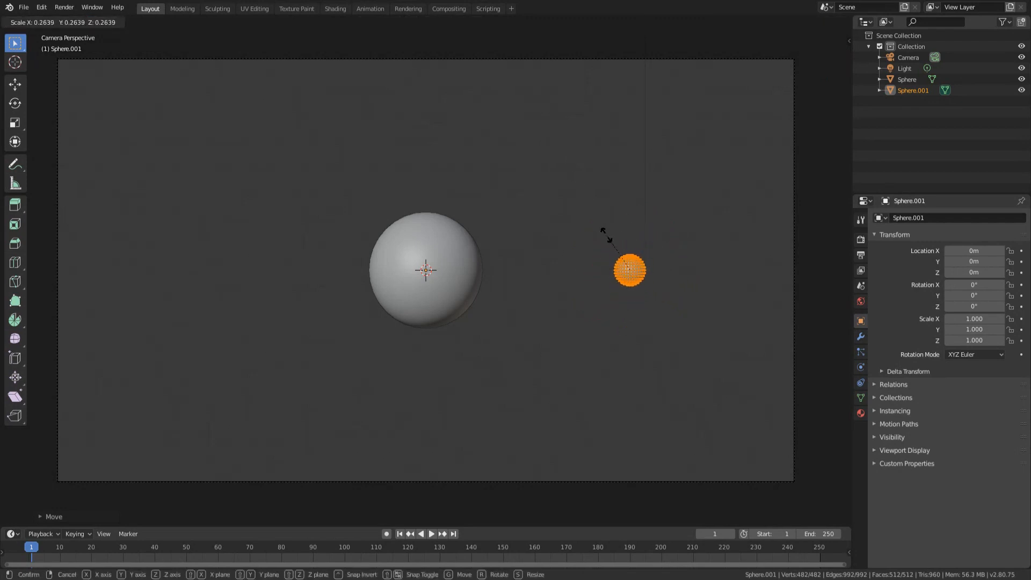
left_click(591, 200)
scroll(575, 267, "down", 3)
scroll(575, 266, "up", 3)
scroll(590, 266, "down", 4)
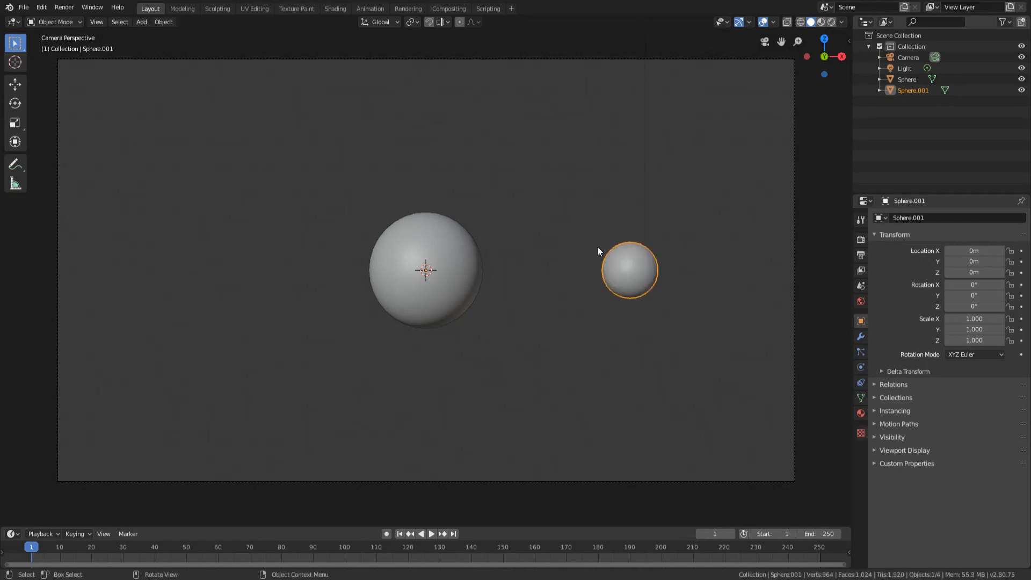
scroll(588, 279, "up", 4)
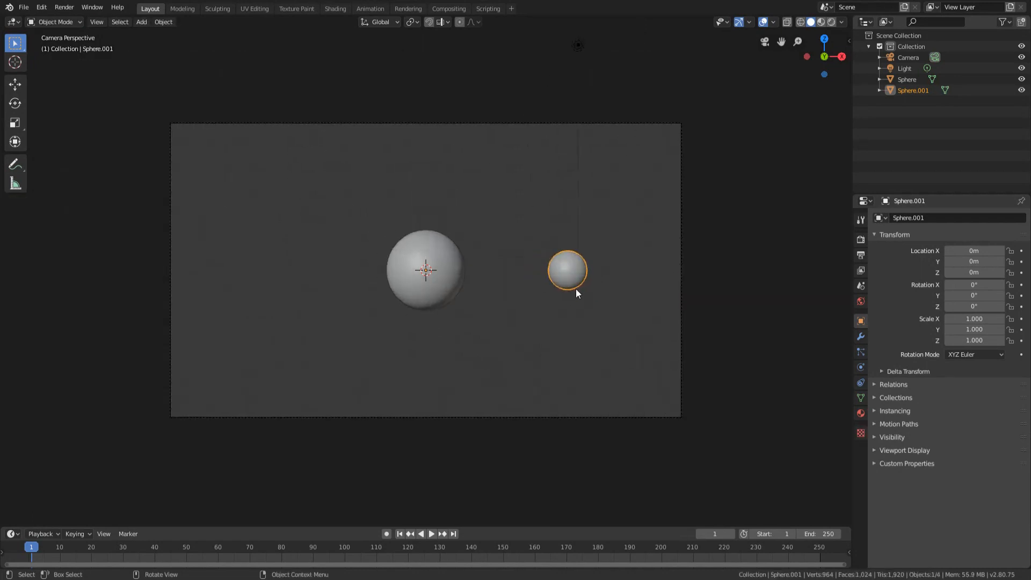
scroll(571, 310, "down", 1)
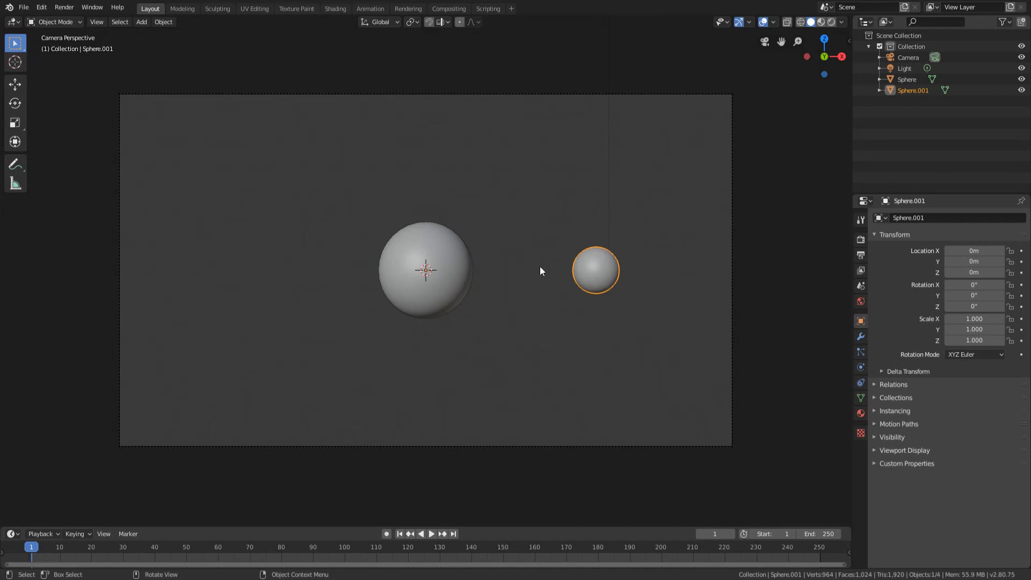
Duplicate the small sphere in place and move the copy's mesh below and left of the central sphere in Edit Mode
key("shift+d")
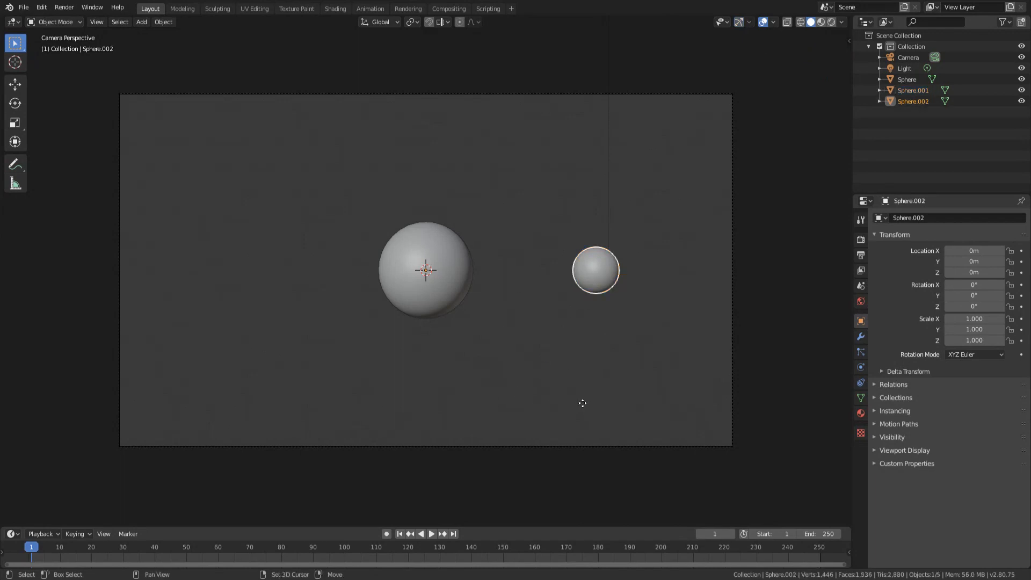
right_click(581, 290)
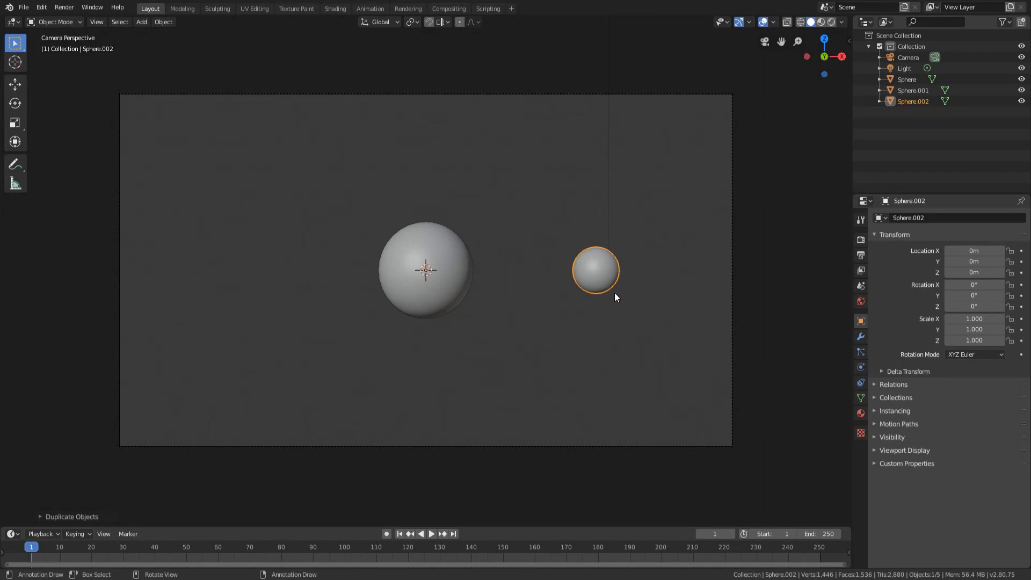
key("Tab")
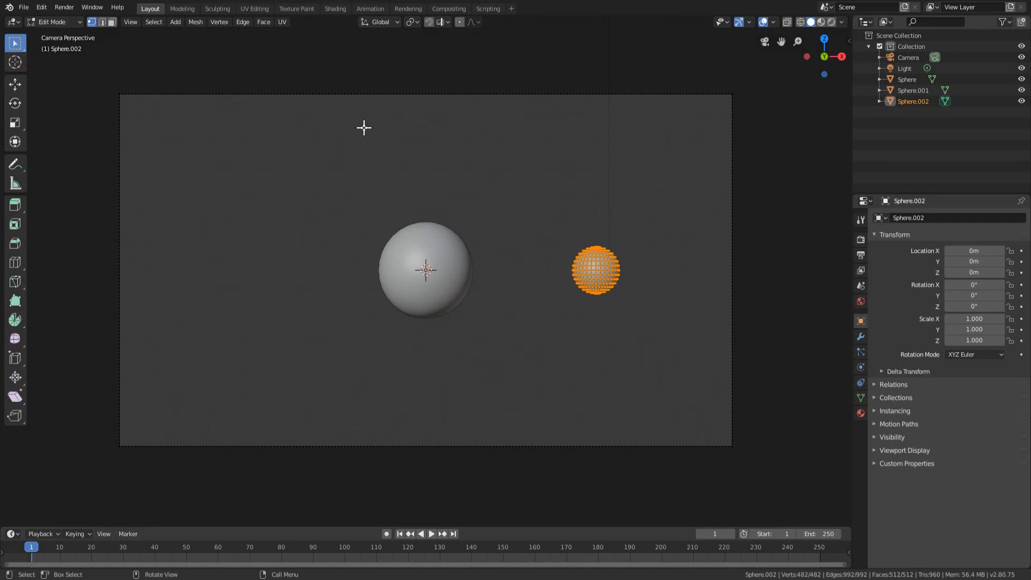
key("g")
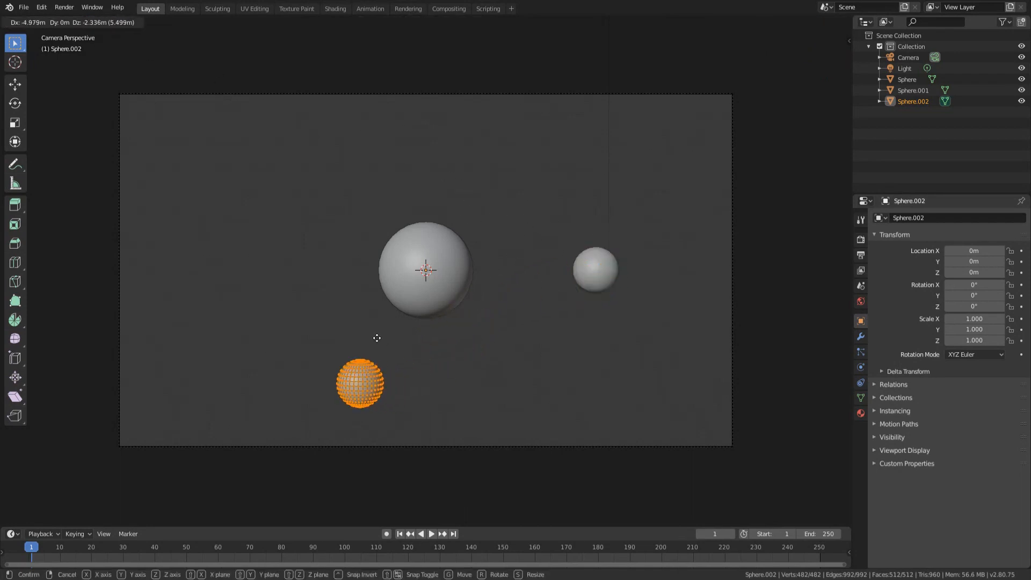
left_click(346, 300)
Enlarge the lower-left sphere's mesh to about 1.1 times its size and return to Object Mode
key("s")
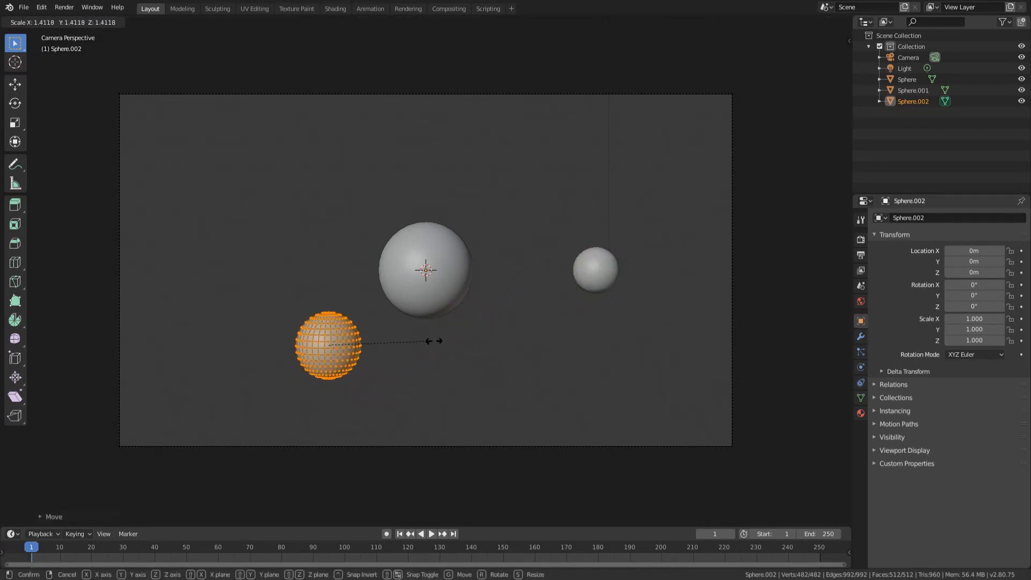
left_click(426, 336)
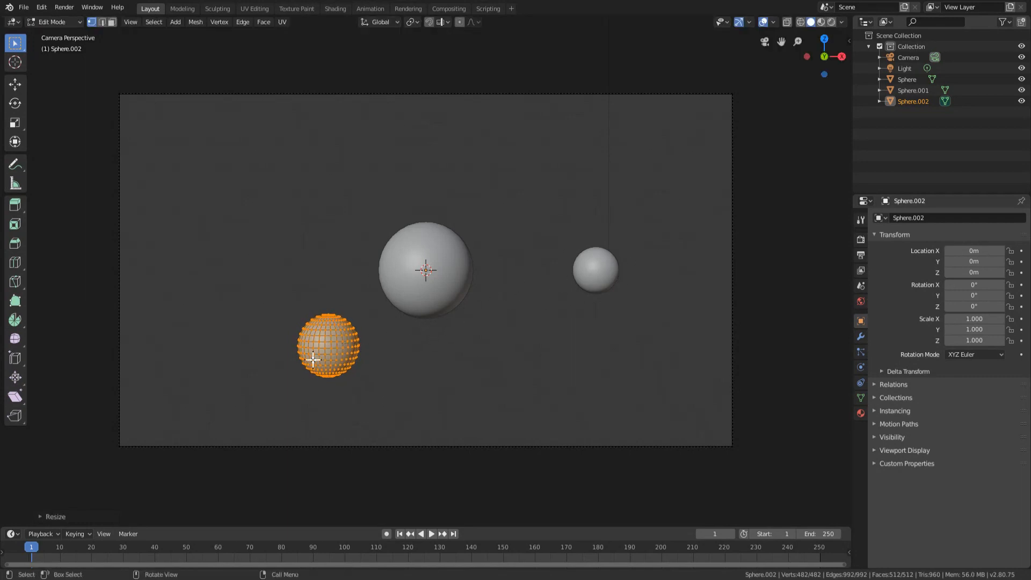
key("s")
left_click(367, 346)
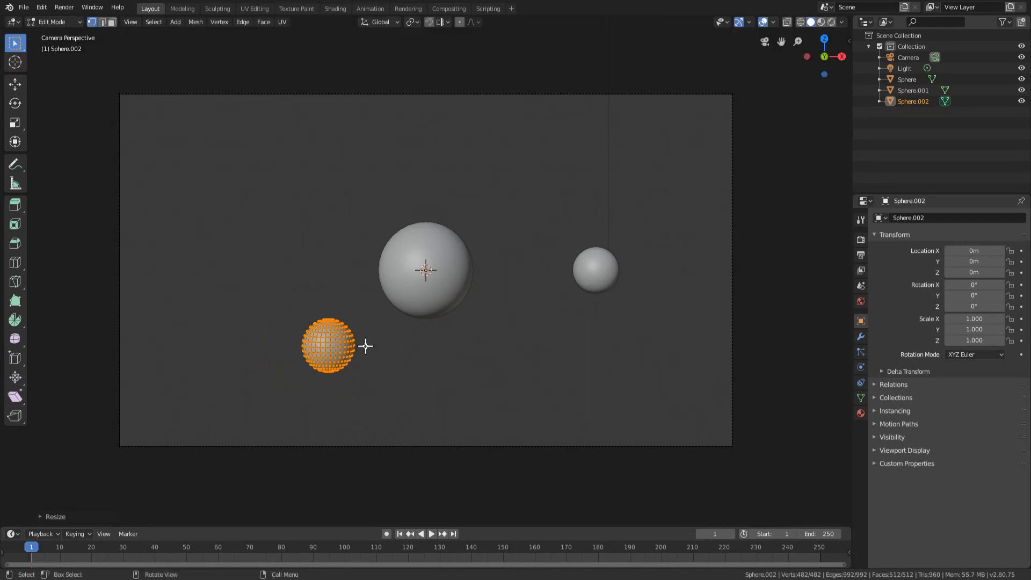
key("Tab")
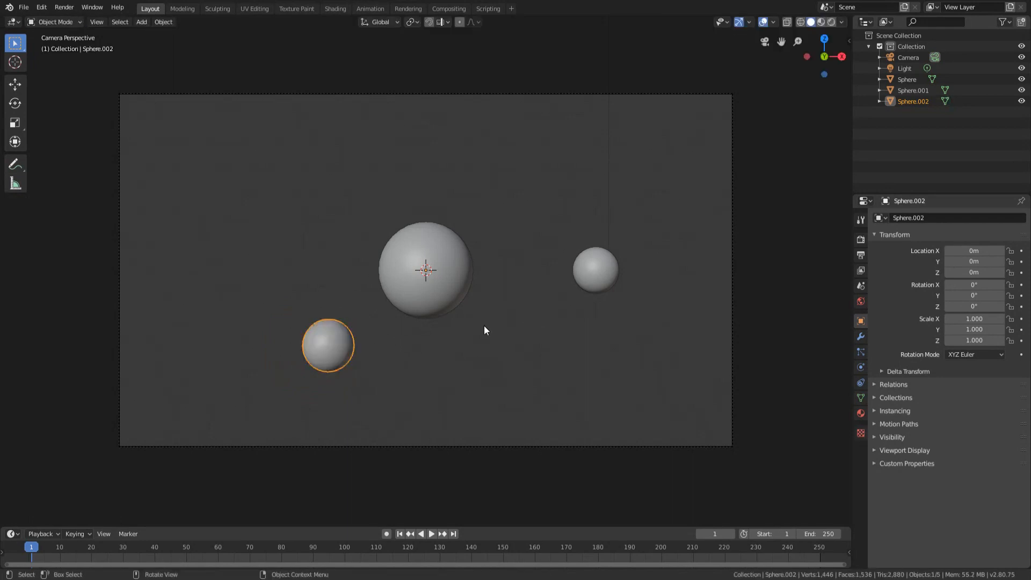
Duplicate the lower-left sphere in place, then move the copy's mesh above the central sphere and shrink it to about half size in Edit Mode
key("shift+d")
right_click(409, 290)
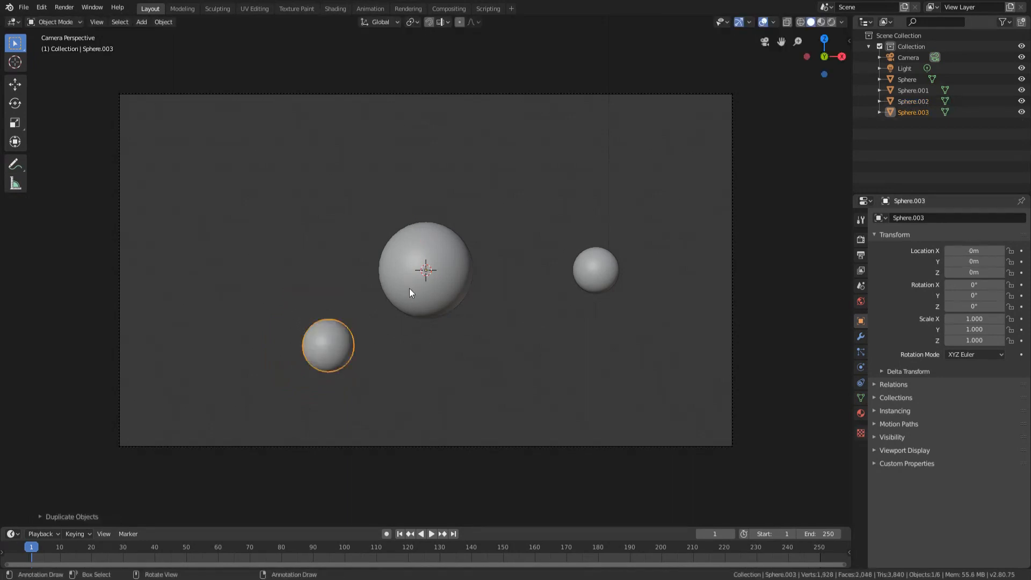
key("Tab")
key("g")
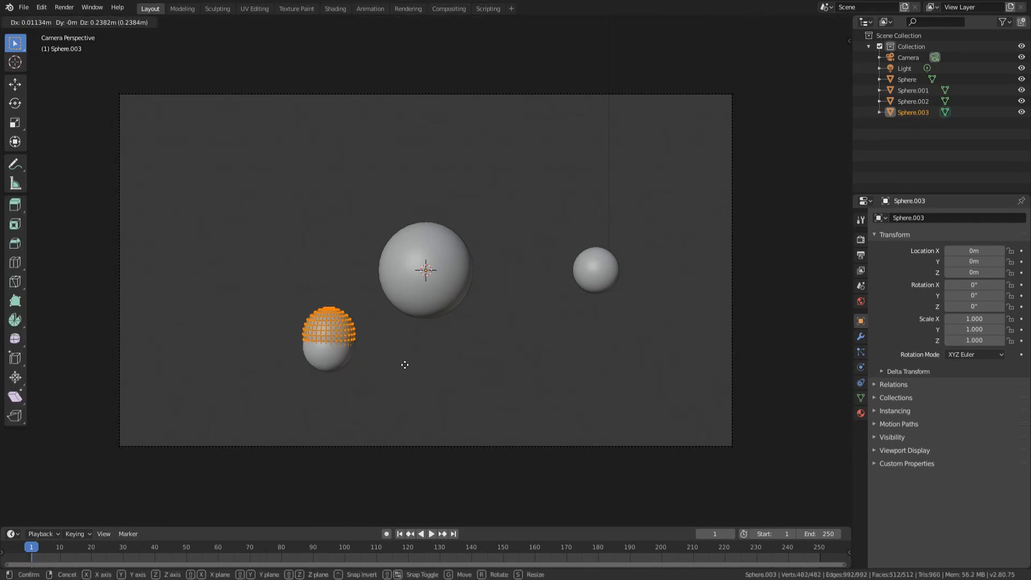
left_click(468, 208)
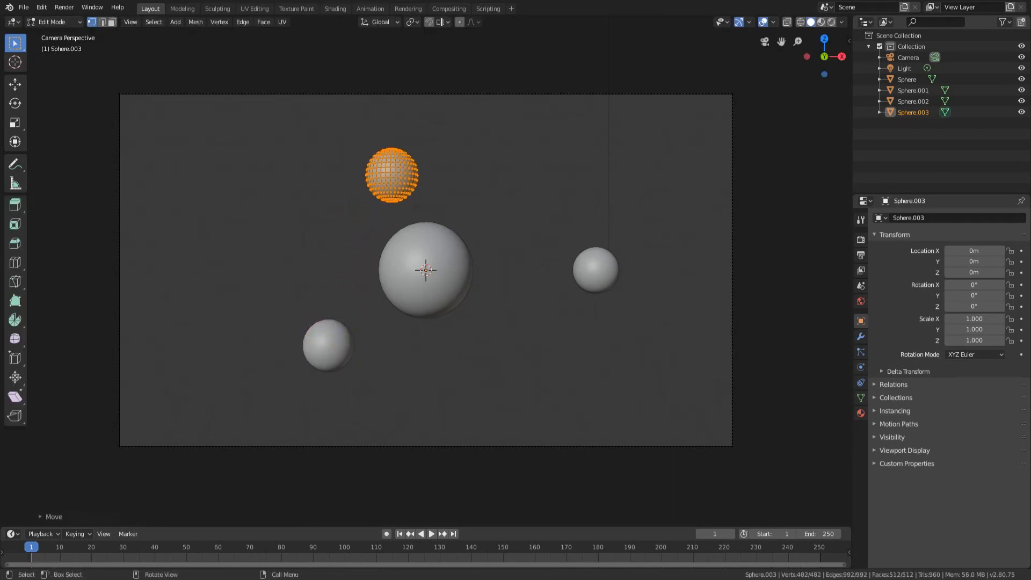
key("s")
left_click(445, 178)
key("Tab")
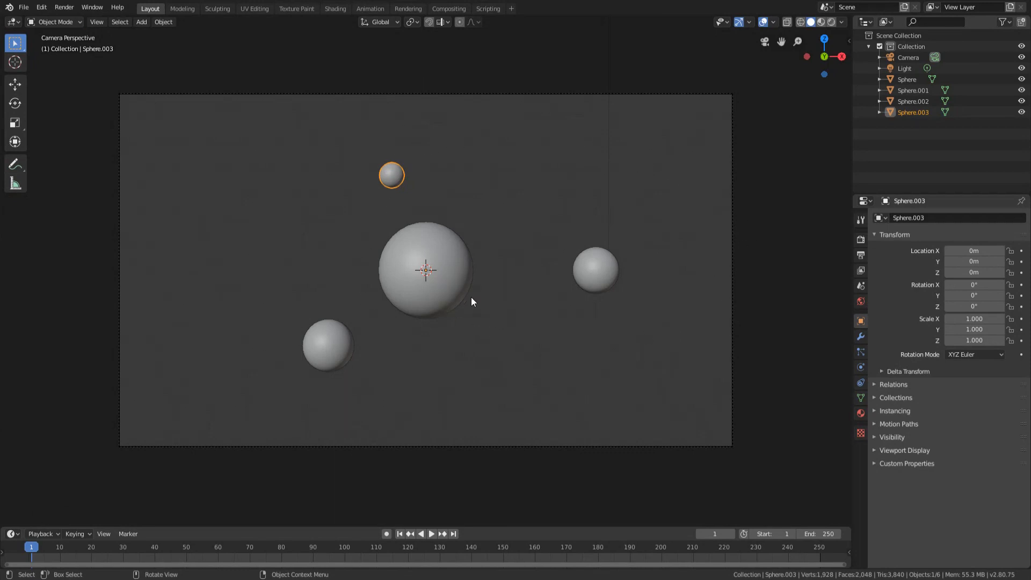
Duplicate the small upper sphere in place, then move the copy's mesh far up and right and enlarge it to about double in Edit Mode
key("shift+d")
right_click(472, 241)
key("Tab")
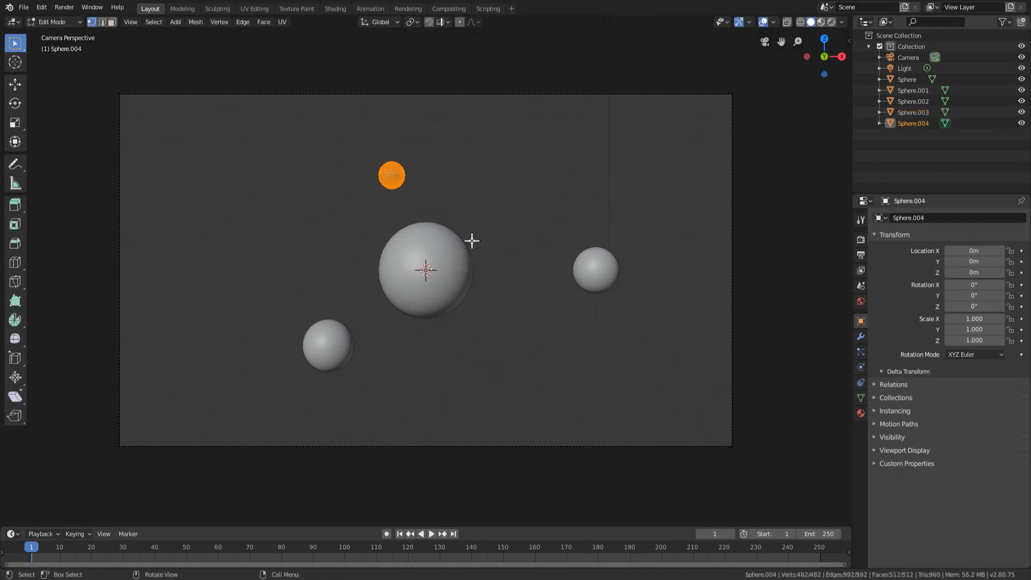
key("g")
key("s")
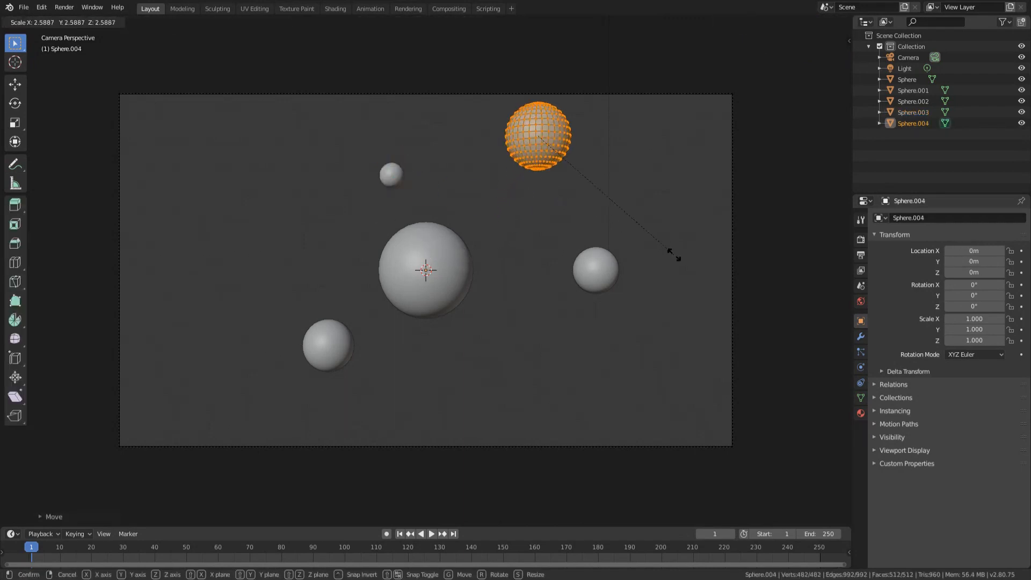
left_click(585, 240)
key("Tab")
Duplicate the far upper-right sphere, then move the copy's mesh just below and right of the central sphere and shrink it to about 0.6 in Edit Mode
key("shift+d")
right_click(561, 246)
key("Tab")
key("g")
left_click(551, 426)
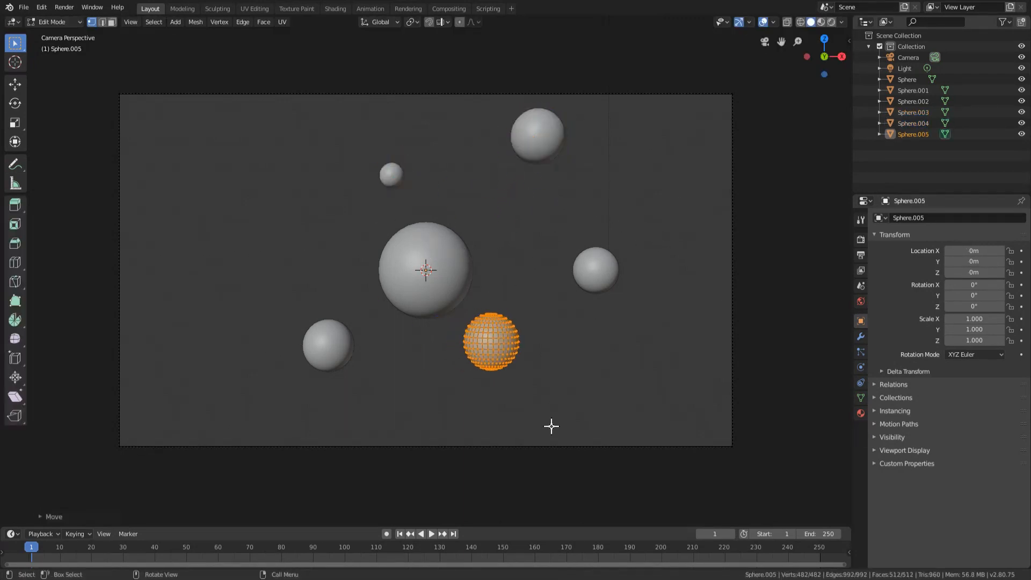
key("s")
left_click(513, 397)
key("Tab")
Duplicate the small lower-right sphere, placing the copy's mesh above and left of the central sphere at about double size
key("shift+d")
key("s")
left_click(509, 273)
key("Tab")
Duplicate the large upper-left sphere, then move the copy's mesh close to the central sphere's upper right and shrink it to about half in Edit Mode
key("shift+d")
right_click(593, 270)
key("Tab")
key("g")
left_click(643, 268)
key("s")
left_click(577, 240)
key("Tab")
Duplicate the sphere at the central sphere's upper right, moving the copy's mesh below the central sphere at nearly double size
key("shift+d")
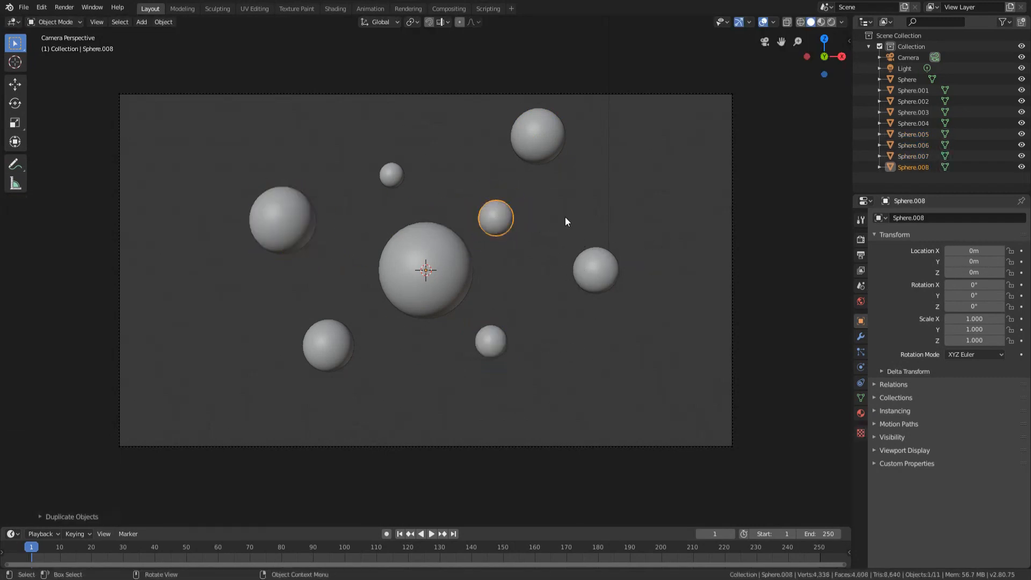
right_click(566, 221)
key("Tab")
key("g")
left_click(566, 396)
key("Tab")
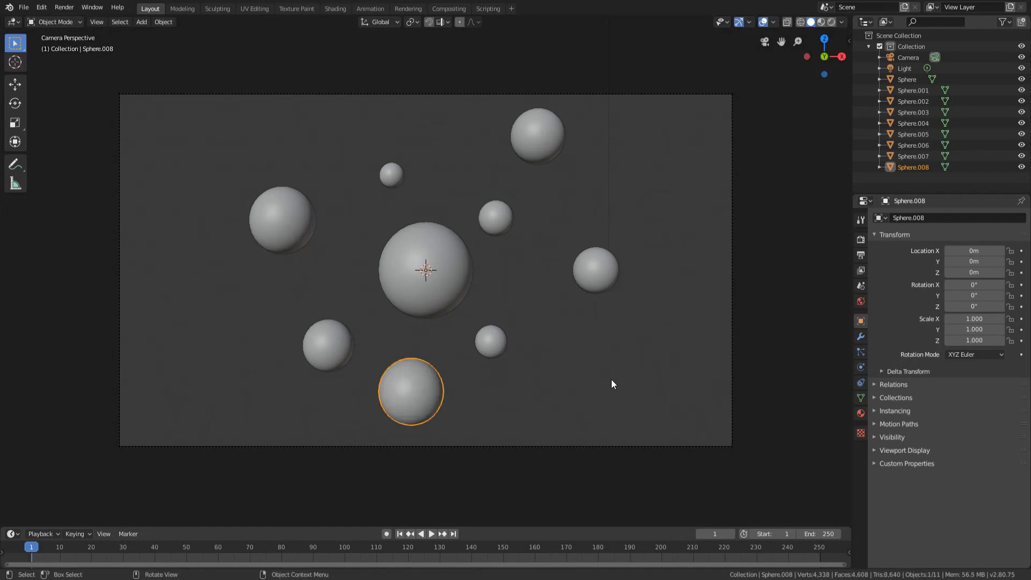
Duplicate the large bottom sphere, then move the copy's mesh just left of the central sphere and shrink it to about half in Edit Mode
key("shift+d")
right_click(585, 389)
key("Tab")
key("g")
left_click(520, 187)
key("s")
left_click(408, 243)
key("Tab")
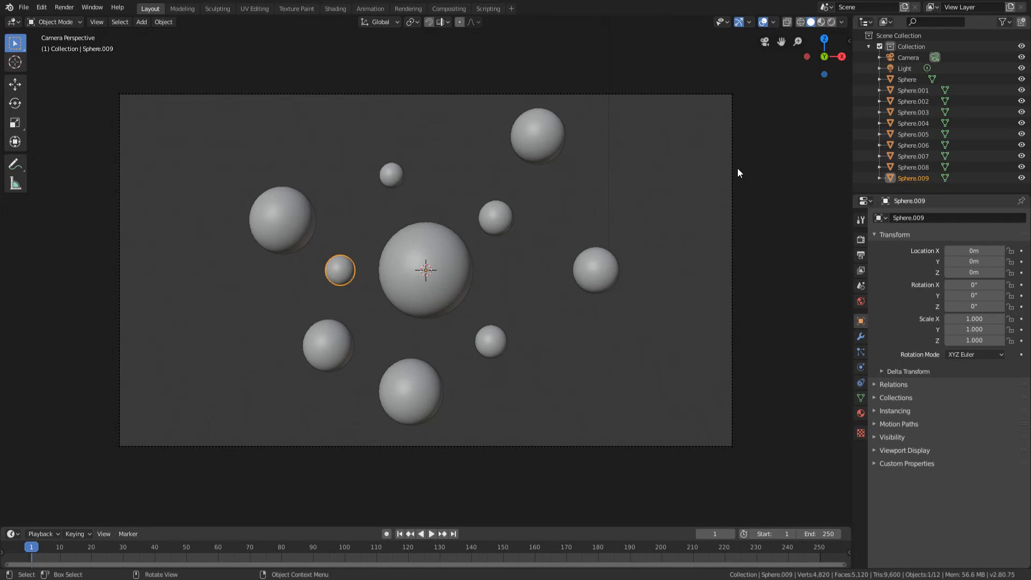
Move the upper-right sphere's mesh about 1.4 m left in Edit Mode, keeping its origin at the centre
left_click(412, 280)
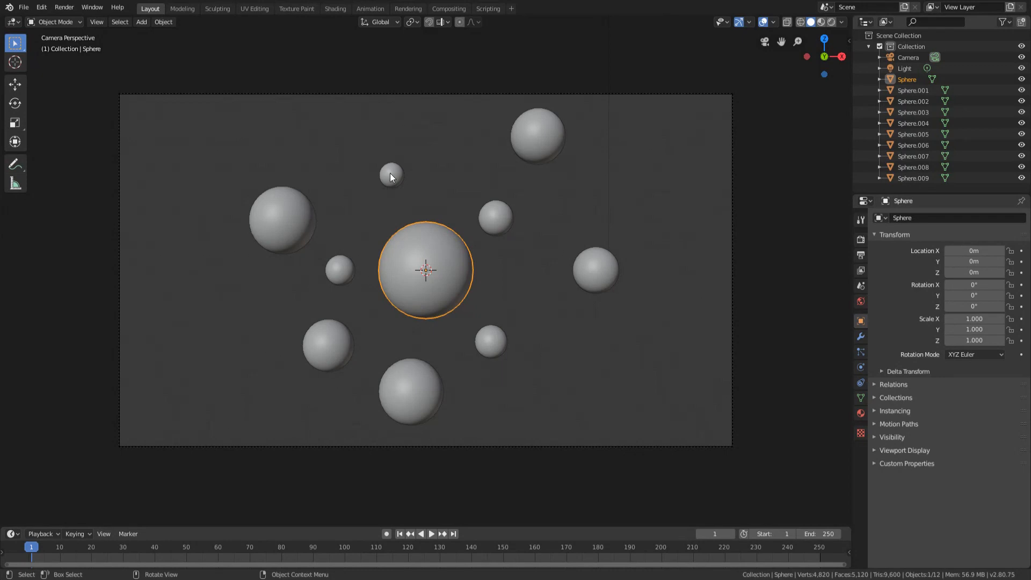
left_click(553, 146)
key("KP_7")
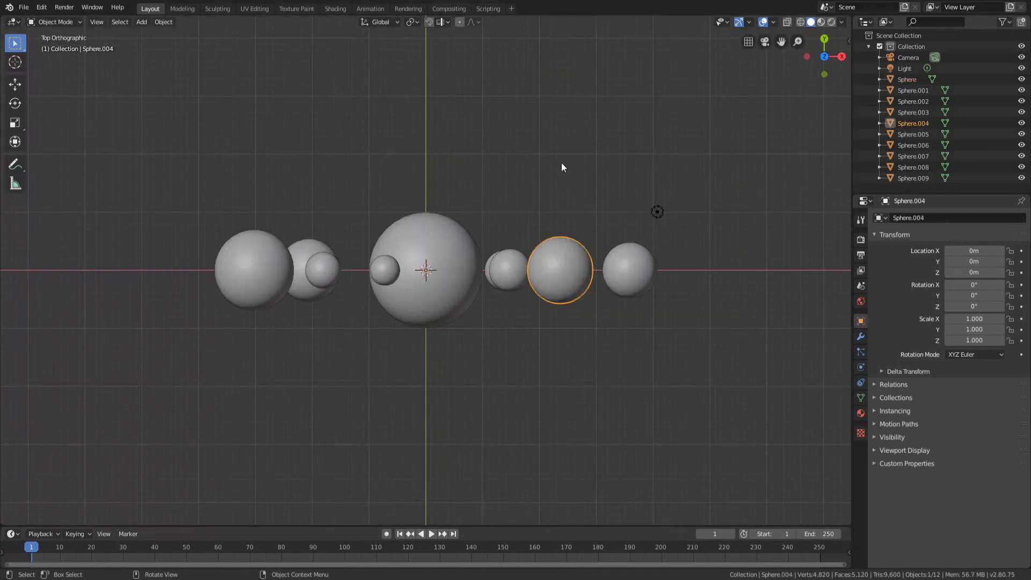
key("KP_0")
key("Tab")
key("g")
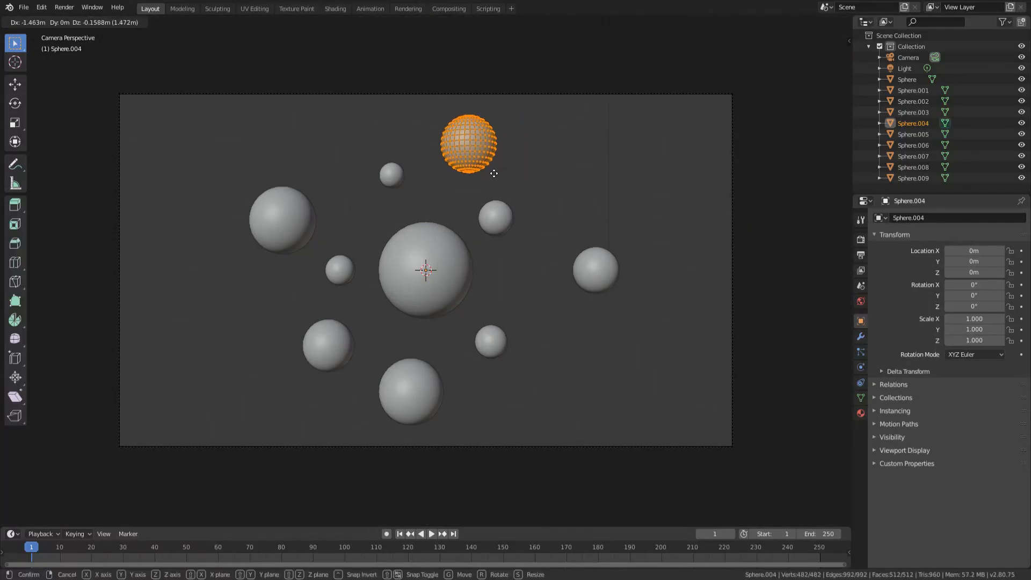
left_click(499, 162)
key("Tab")
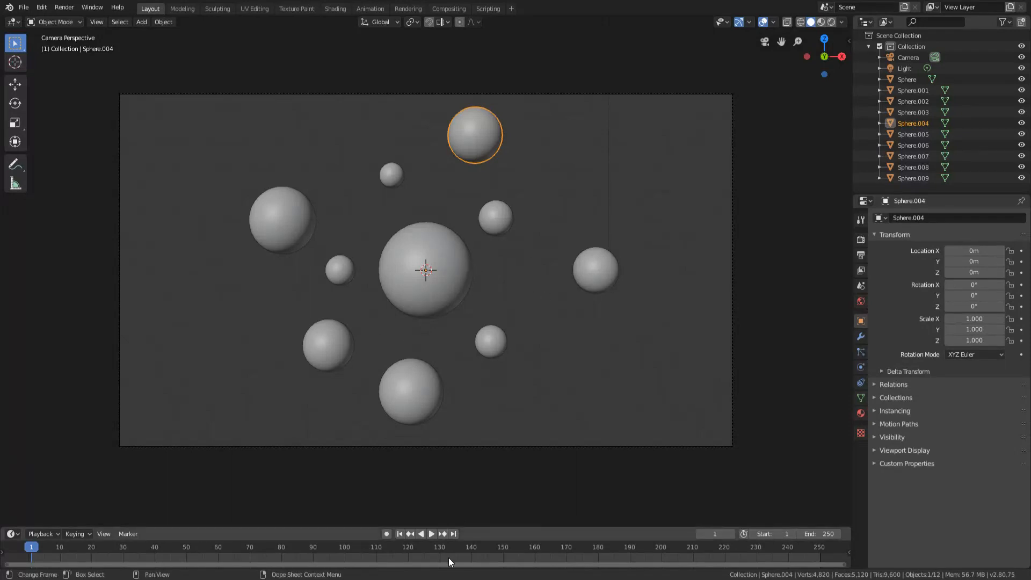
Enlarge the timeline area beneath the viewport and select the central sphere
left_click_drag(478, 526, 515, 476)
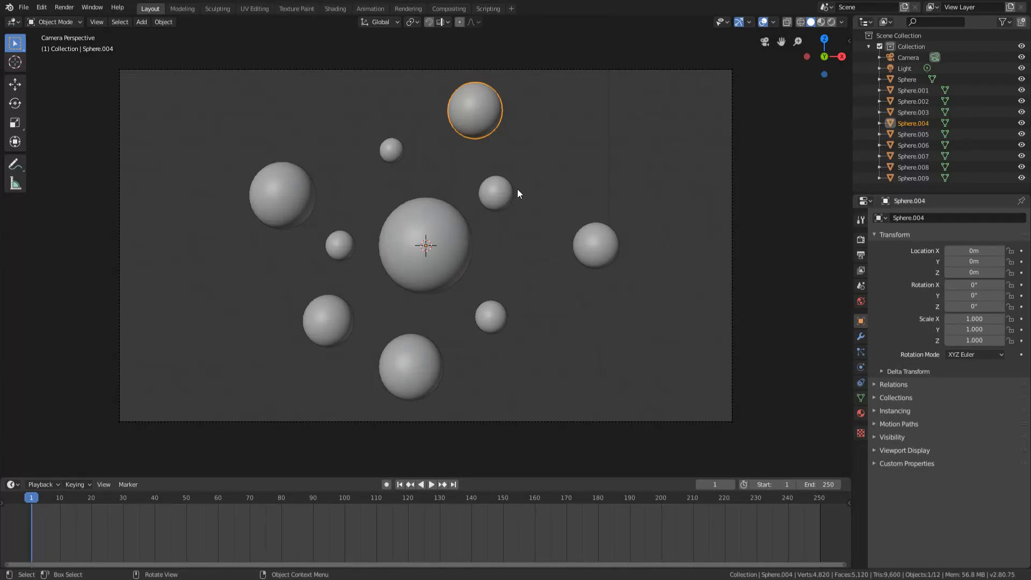
left_click(417, 247)
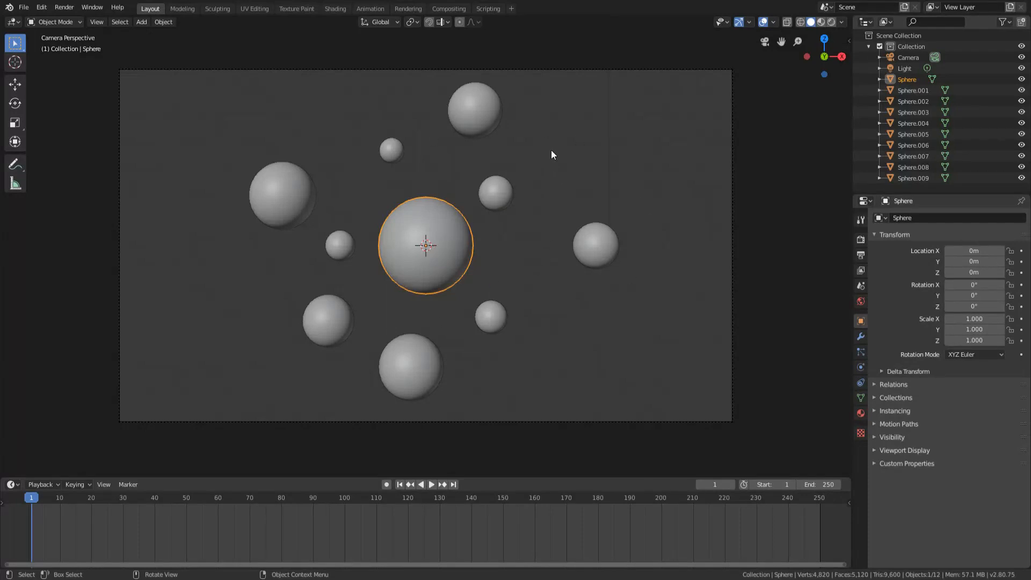
left_click(475, 109)
left_click(491, 196)
left_click(596, 245)
left_click(411, 235)
left_click(507, 188)
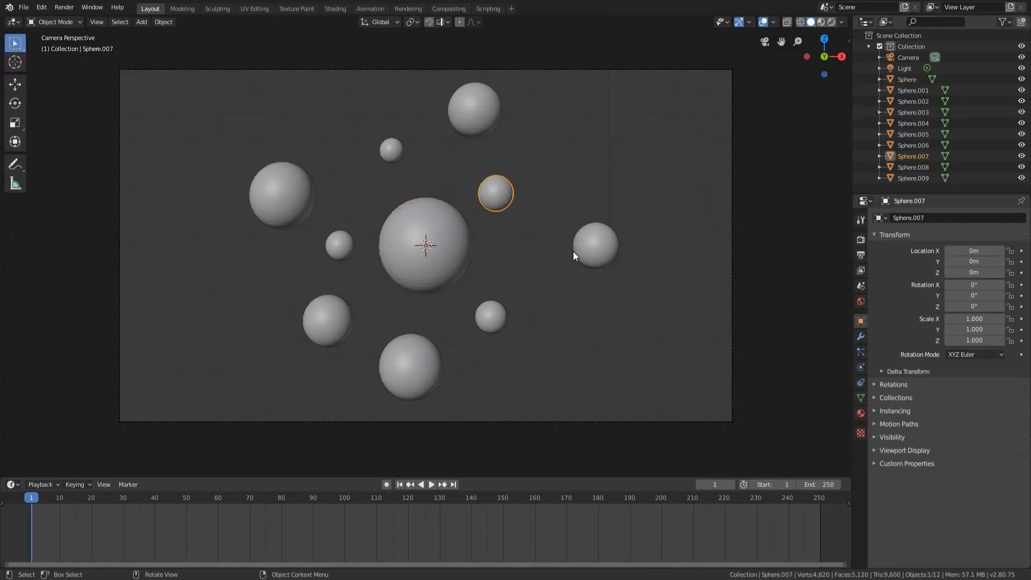
left_click(591, 249)
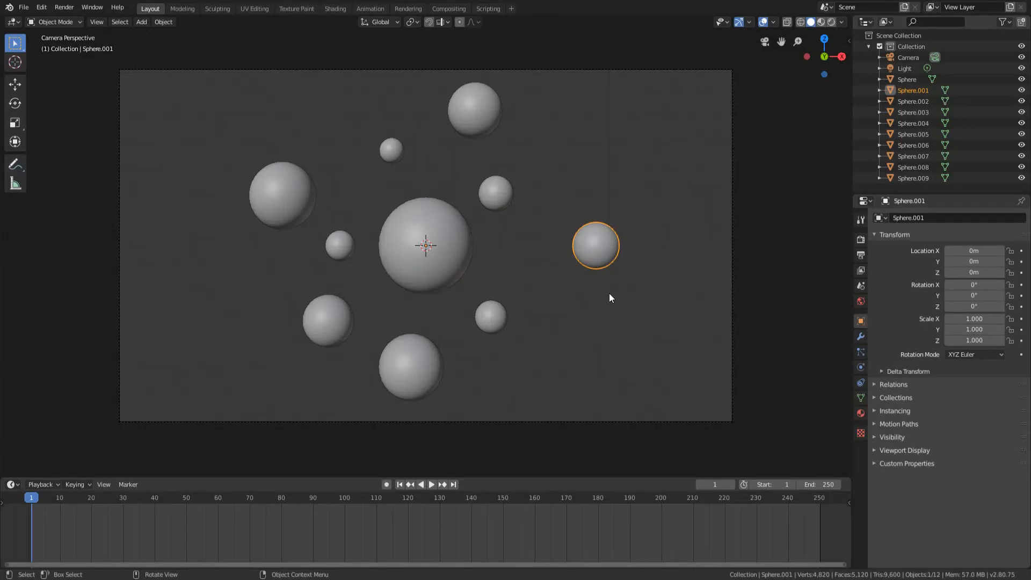
left_click(449, 251)
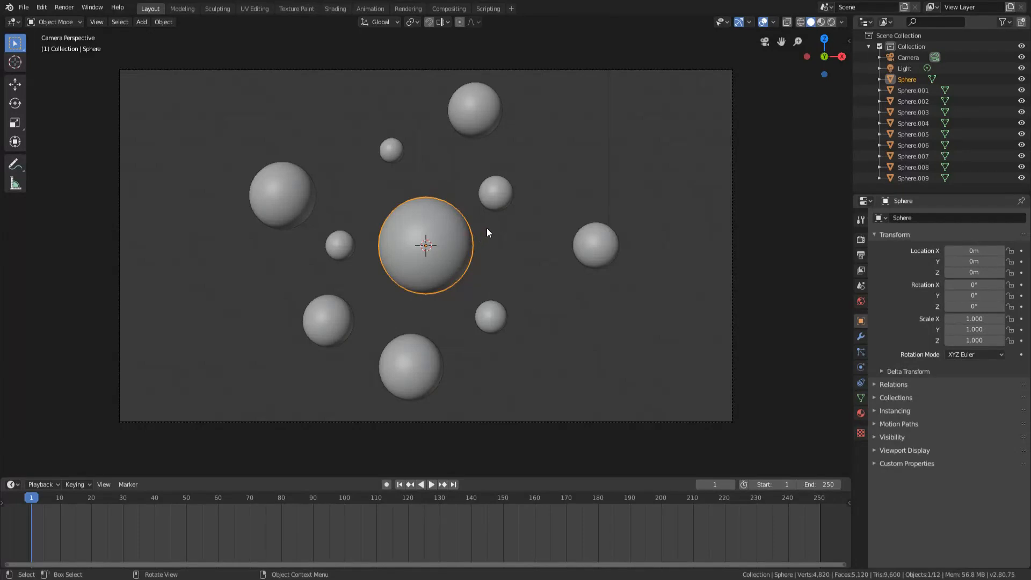
left_click(474, 114)
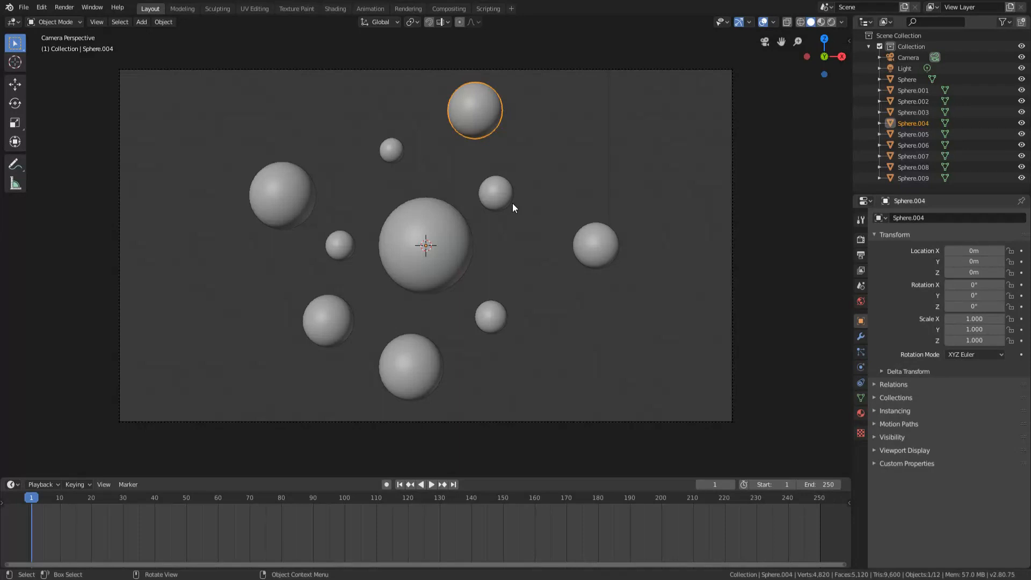
left_click(445, 231)
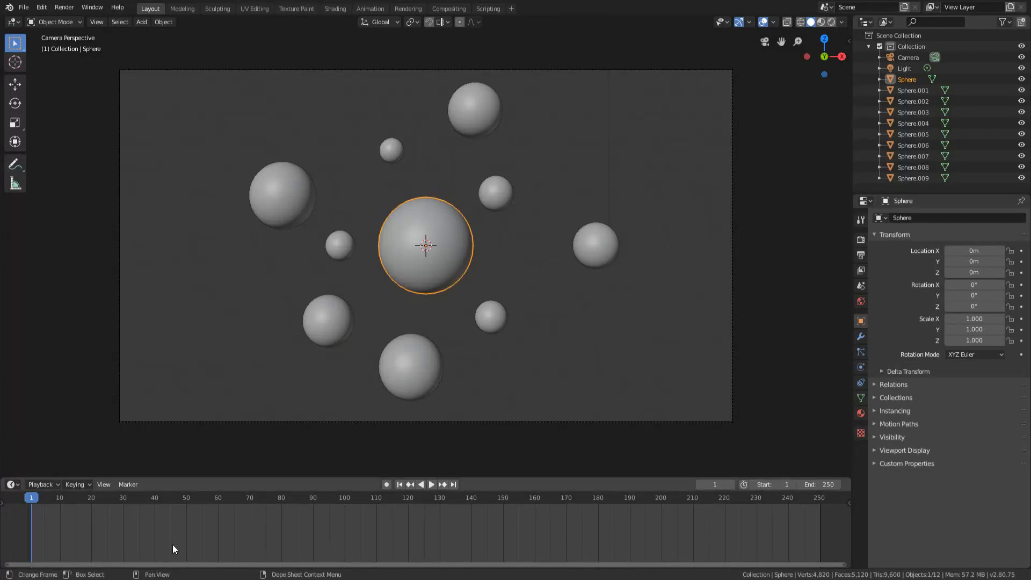
key("space")
left_click_drag(46, 502, 33, 498)
key("space")
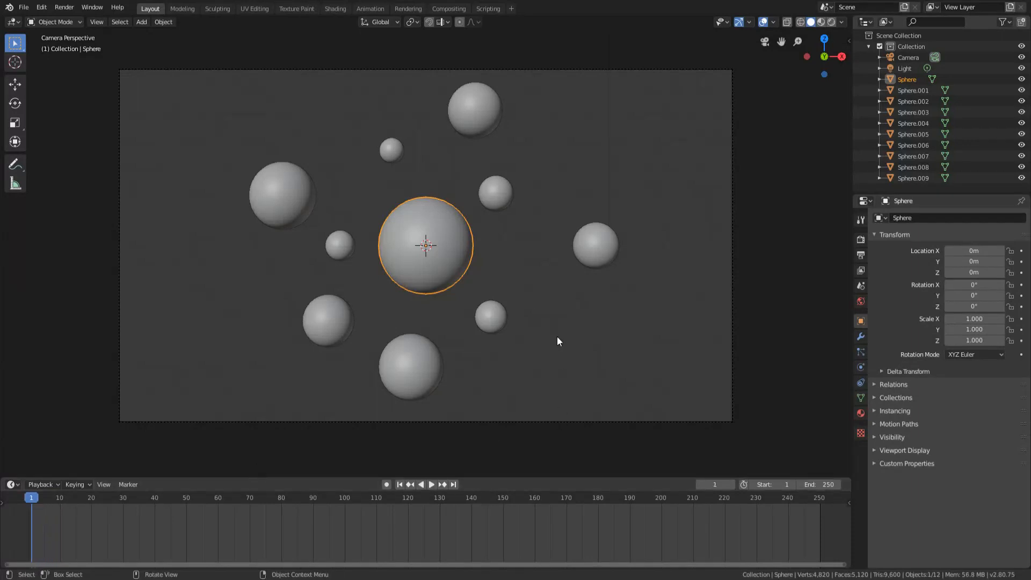
Insert a rotation keyframe for the central sphere at frame 1
left_click(485, 315)
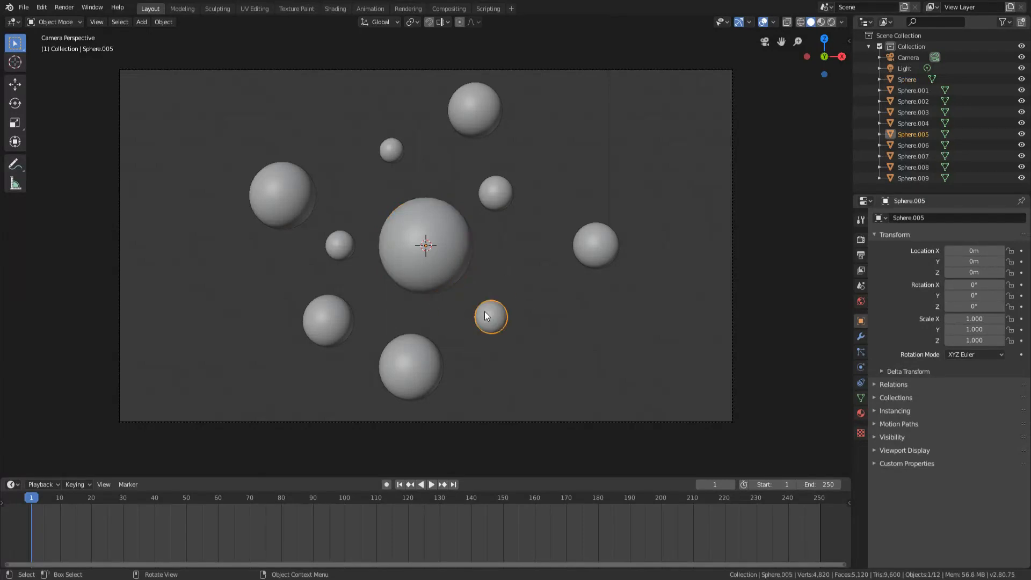
left_click(421, 235)
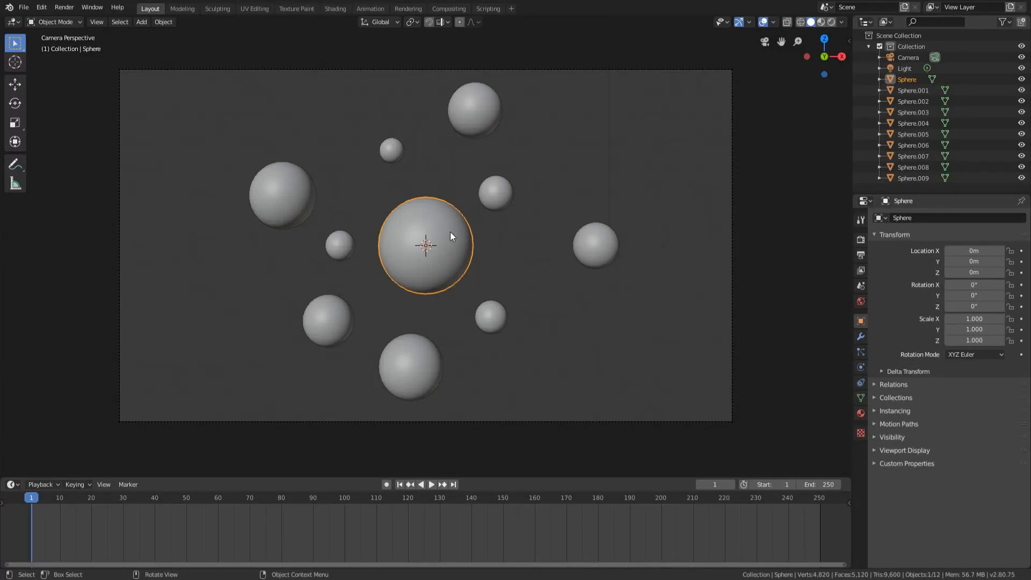
key("i")
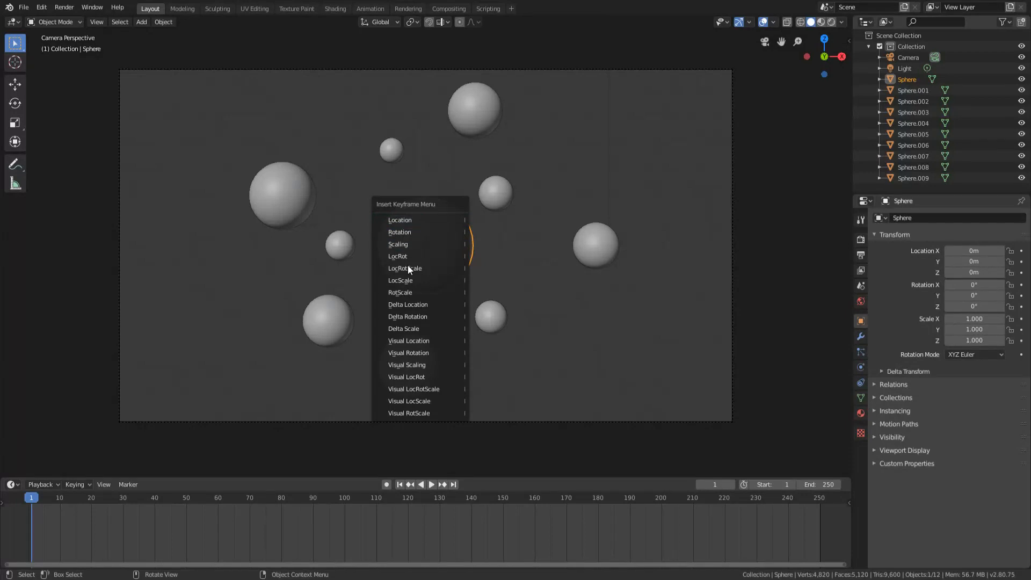
left_click(415, 232)
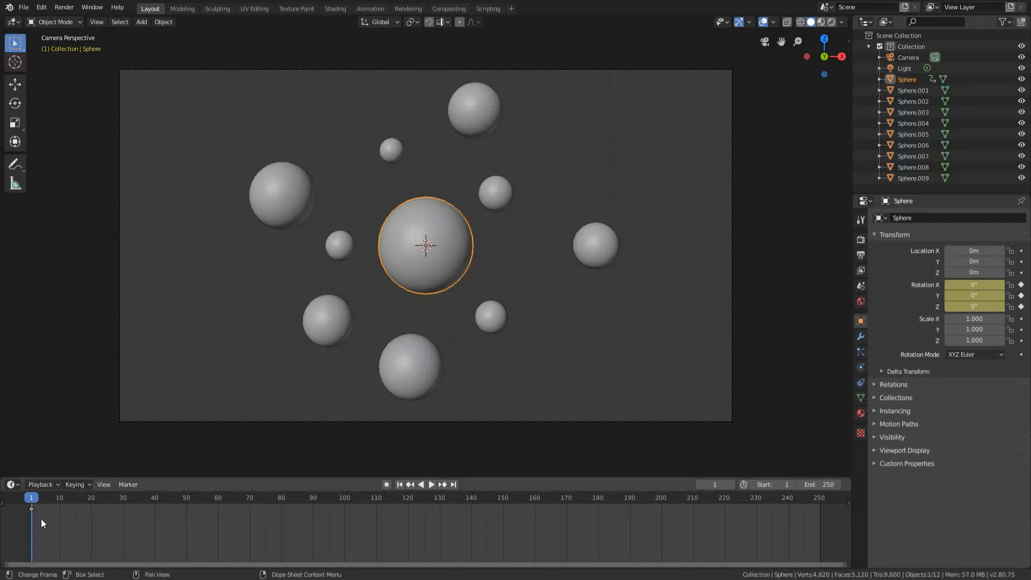
Examine the central sphere's rotation keyframe at frame 1 on the timeline
scroll(17, 516, "up", 4)
middle_click_drag(54, 513, 426, 501)
scroll(244, 534, "up", 3)
scroll(244, 533, "up", 2)
mouse_move(176, 501)
left_mouse_down()
mouse_move(195, 501)
mouse_move(166, 500)
left_mouse_up()
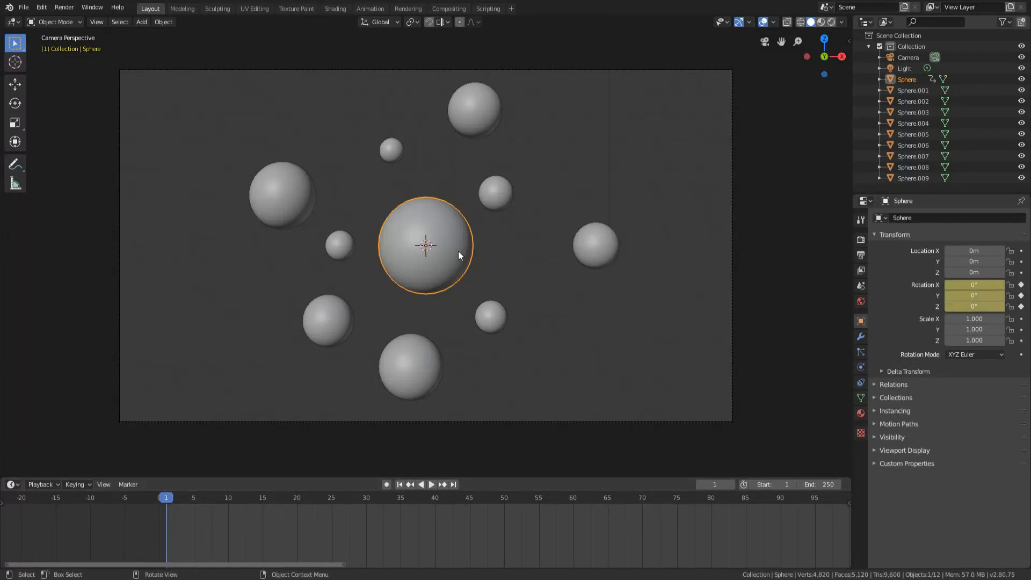
key("i")
left_click(450, 262)
left_click(185, 519)
right_click(185, 520)
left_click(190, 535)
middle_click_drag(254, 528, 273, 529)
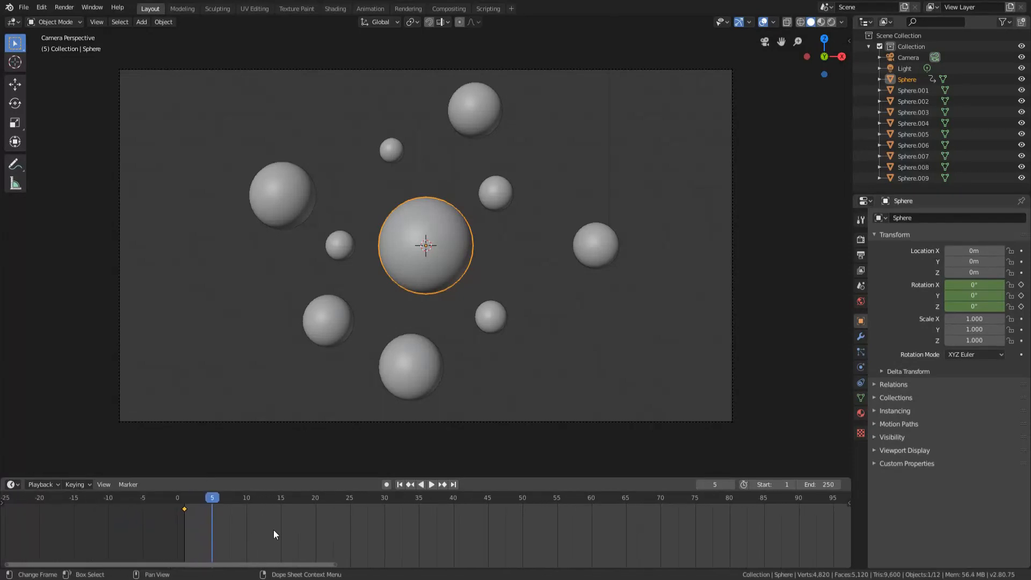
left_click(185, 497)
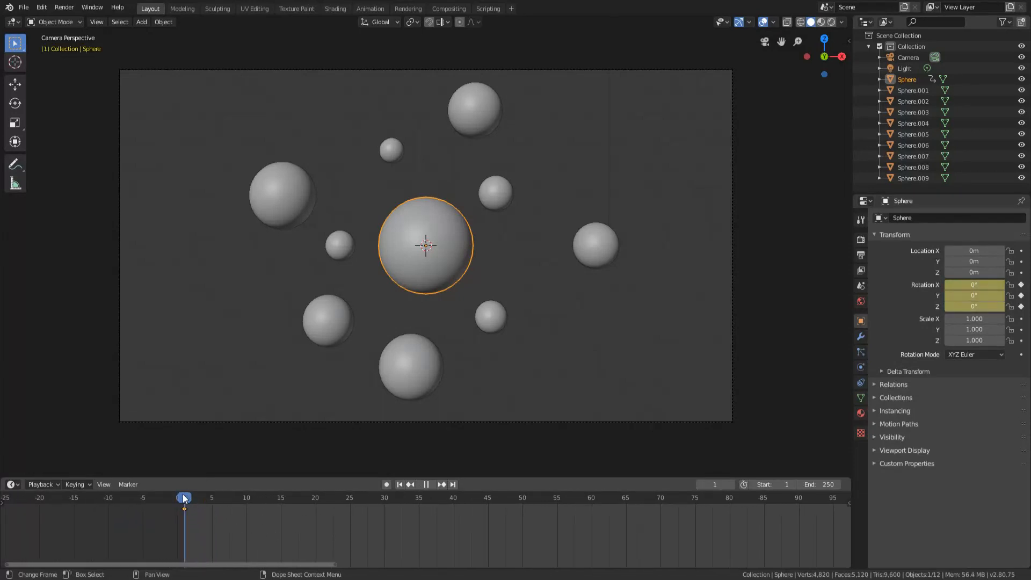
left_click_drag(194, 514, 184, 513)
scroll(537, 499, "down", 5)
scroll(342, 511, "down", 1)
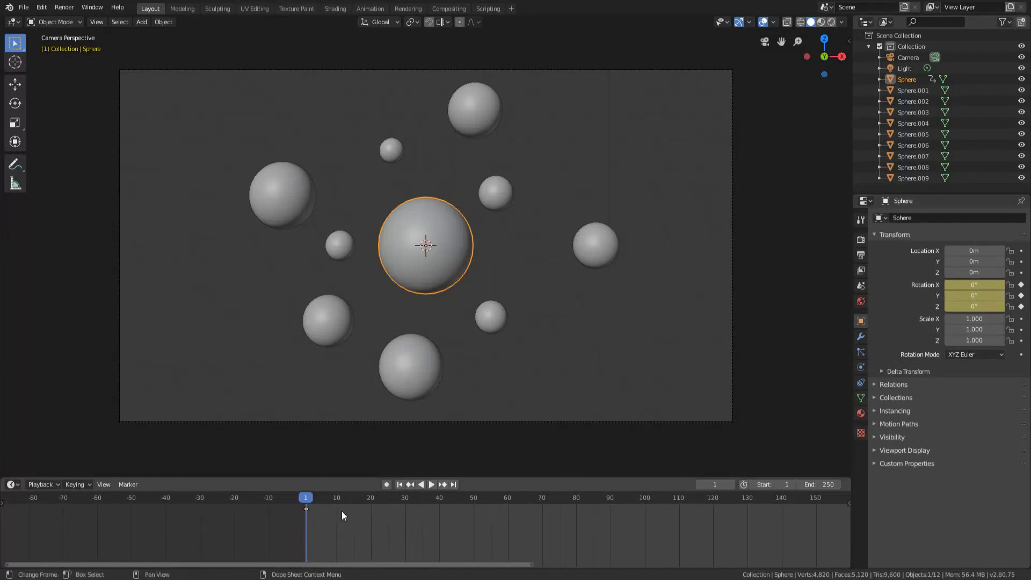
scroll(304, 518, "up", 6)
right_click(289, 539)
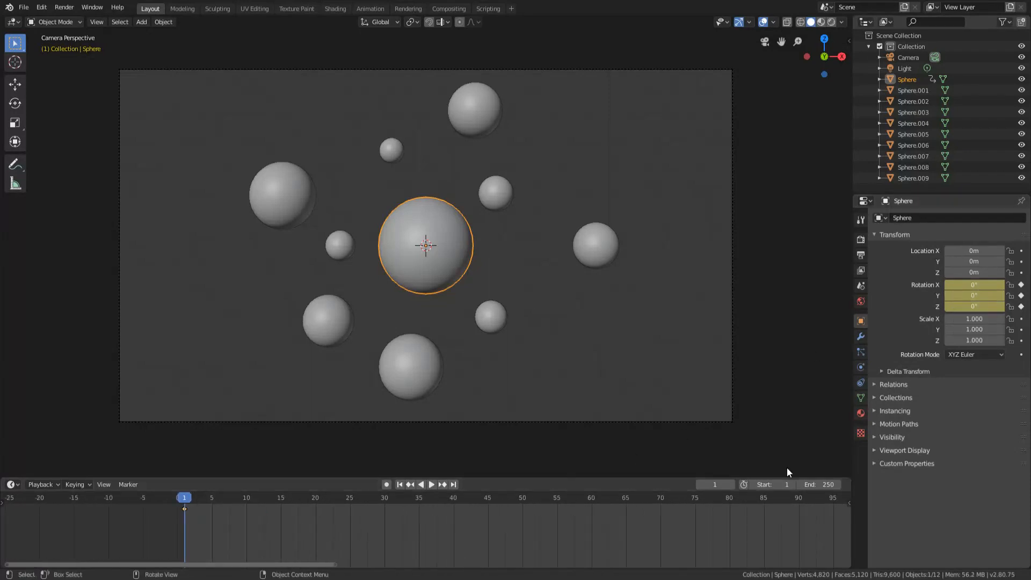
At frame 251, set the central sphere's Y rotation to 360° and keyframe its rotation
key("Home")
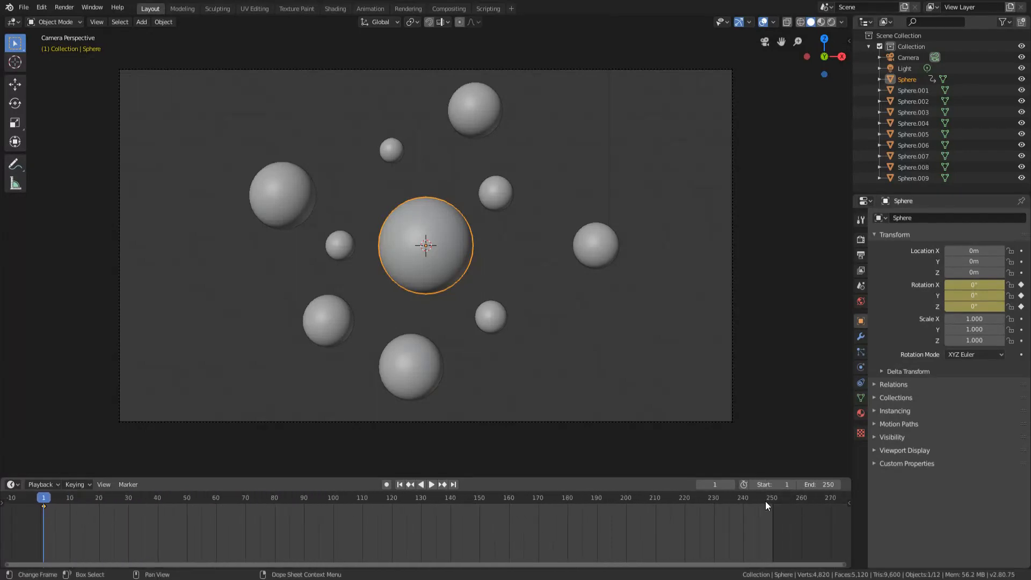
left_click(775, 500)
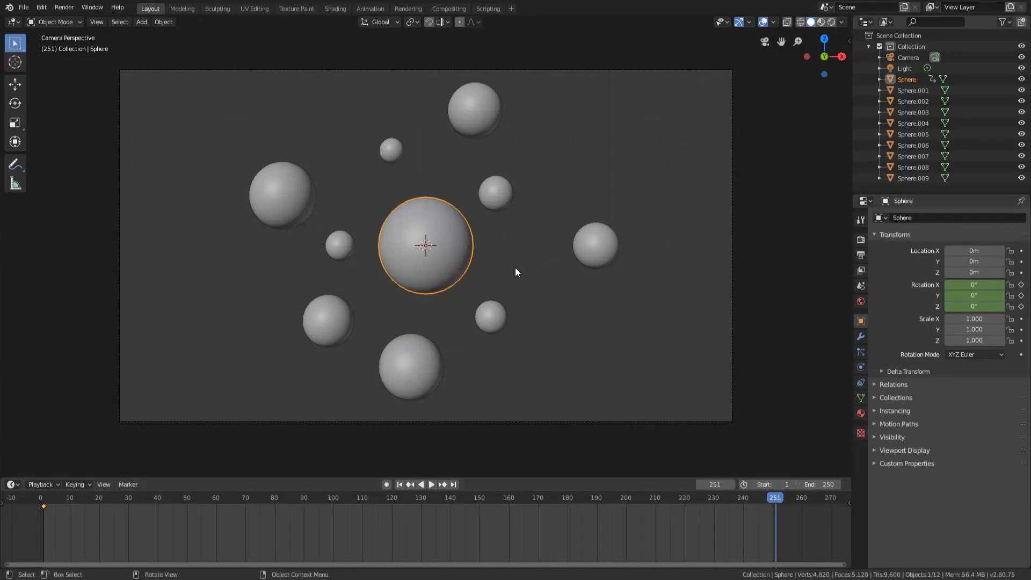
left_click(969, 296)
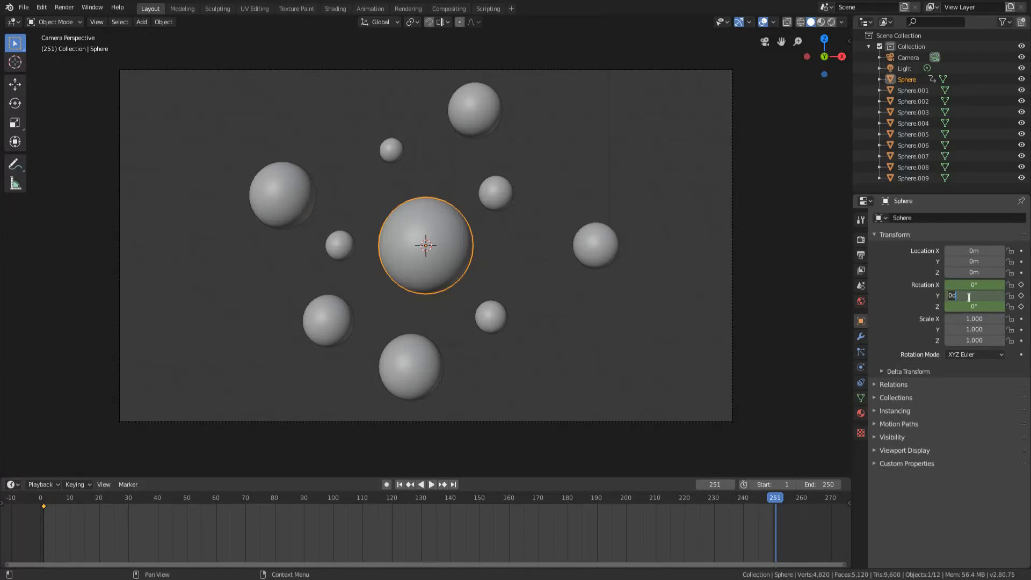
key("Return")
left_click(973, 296)
type("360")
key("Return")
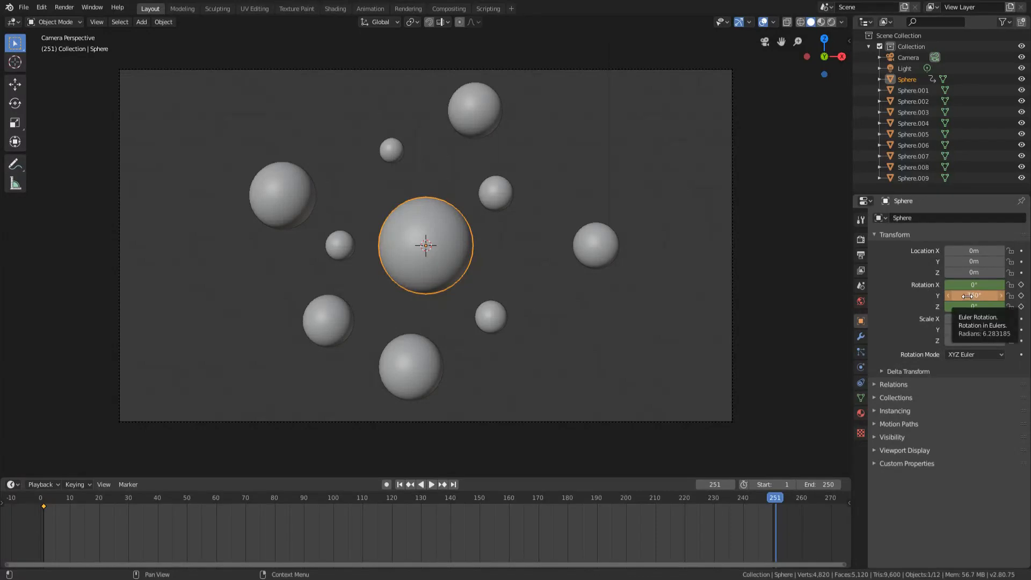
key("i")
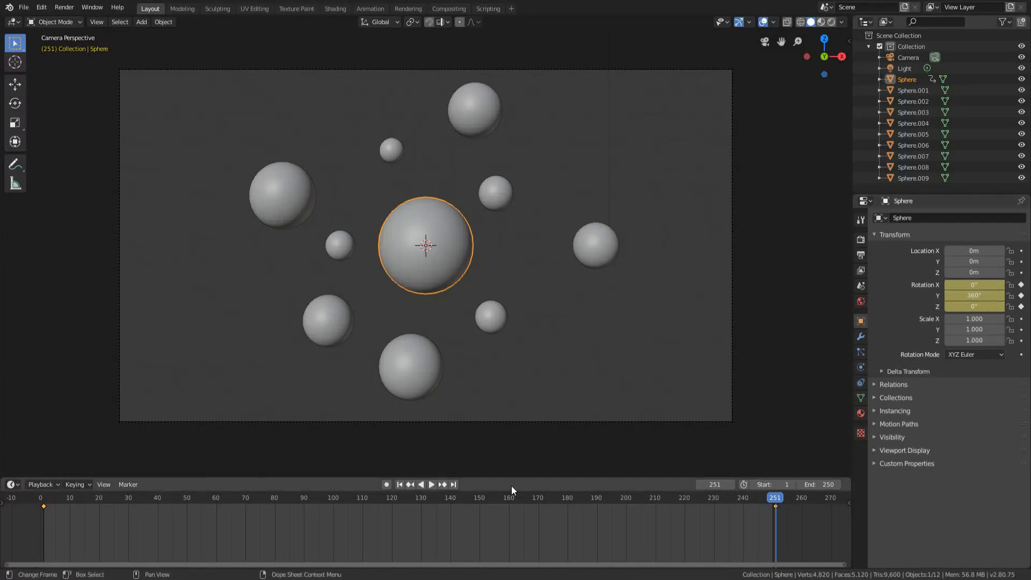
Play back the animation with nothing selected and examine the central sphere's rotation up close
left_click(495, 499)
key("space")
key("a")
key("alt+a")
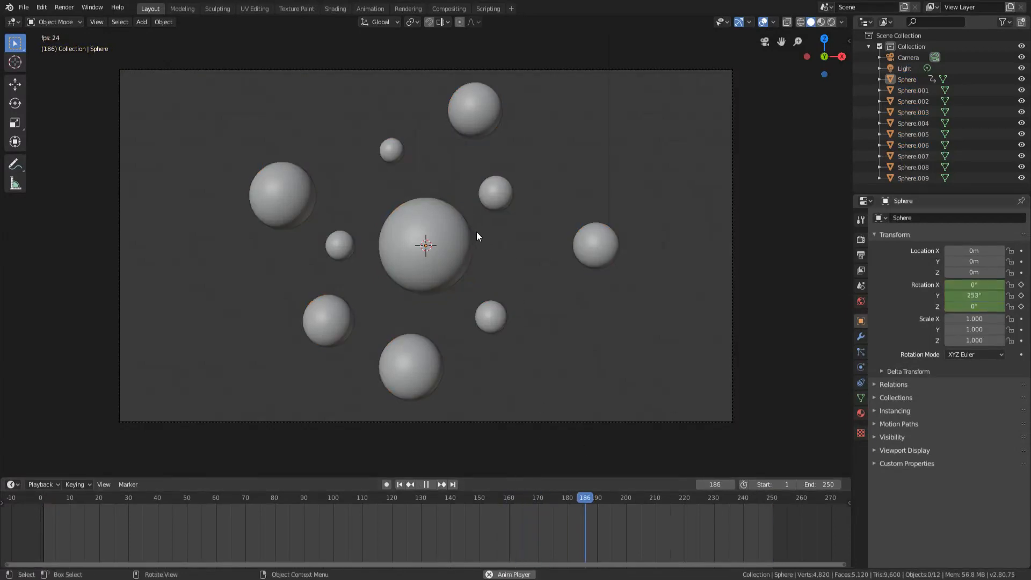
scroll(477, 235, "up", 3)
scroll(552, 226, "down", 2)
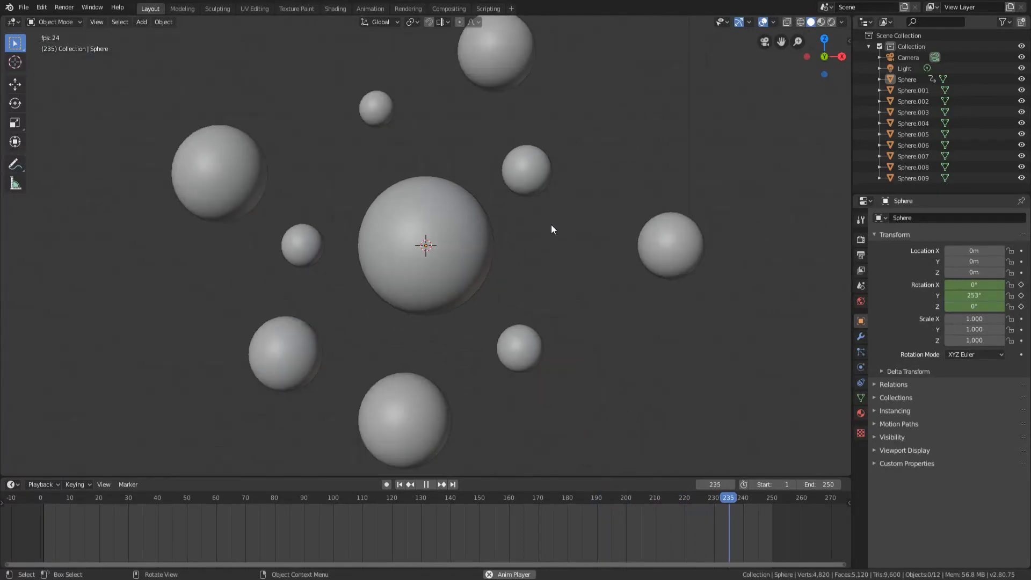
key("KP_0")
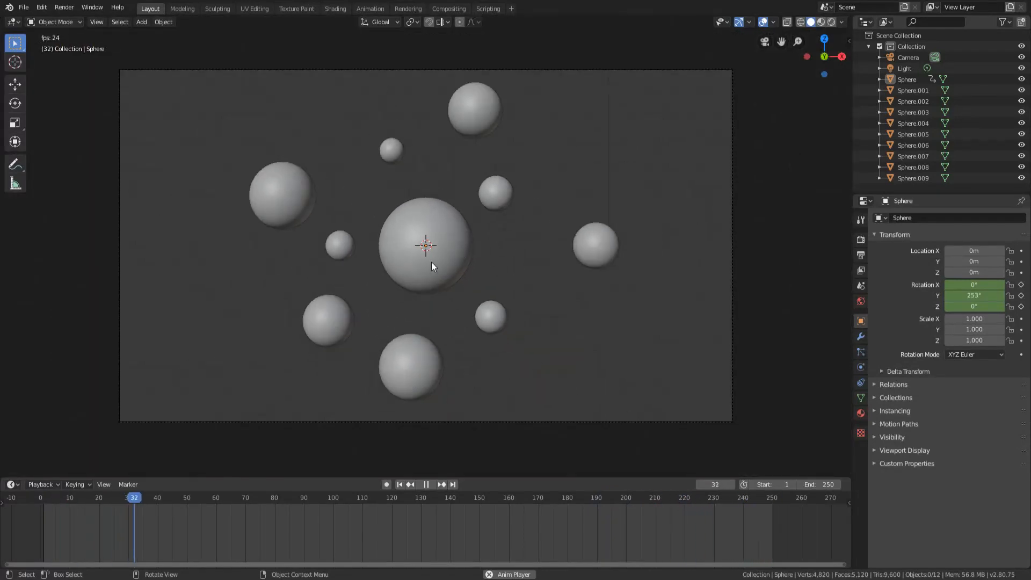
scroll(440, 248, "up", 5)
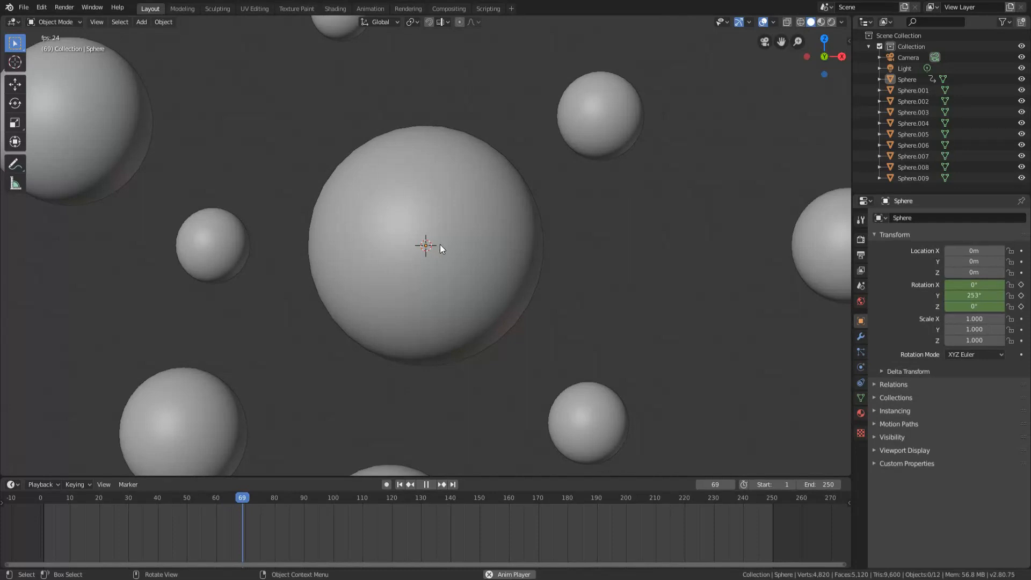
scroll(440, 244, "up", 2)
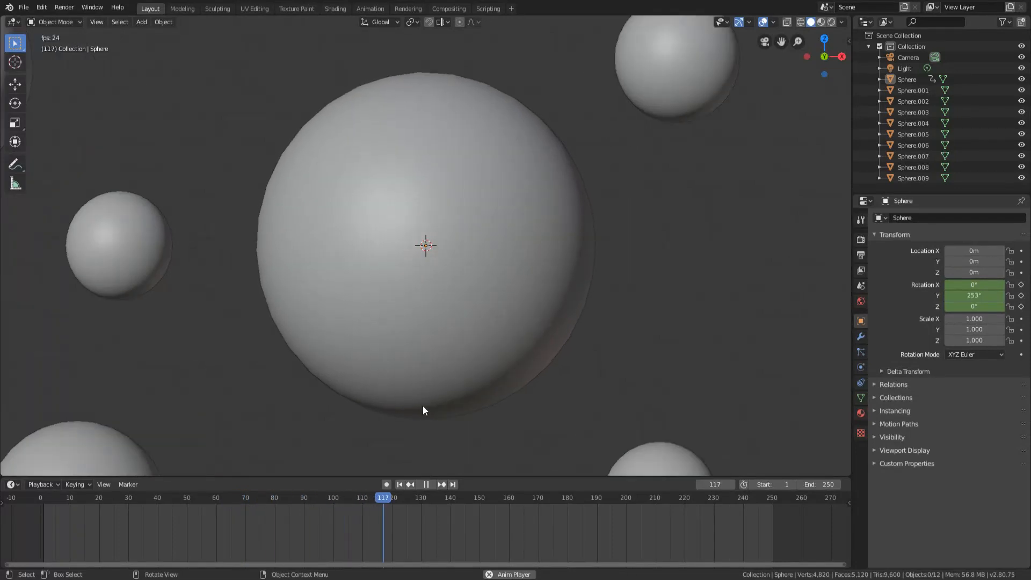
scroll(467, 380, "down", 6)
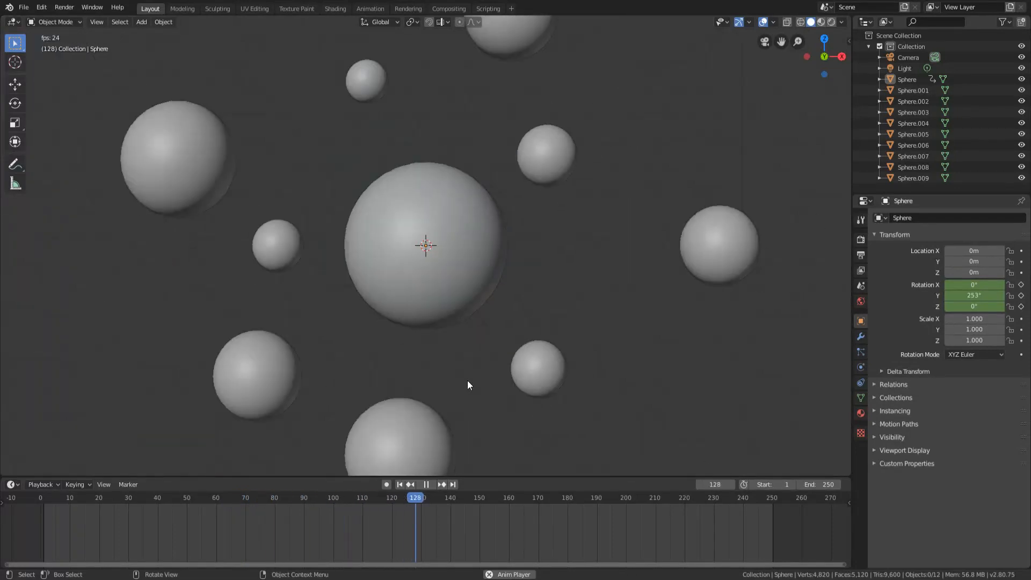
key("space")
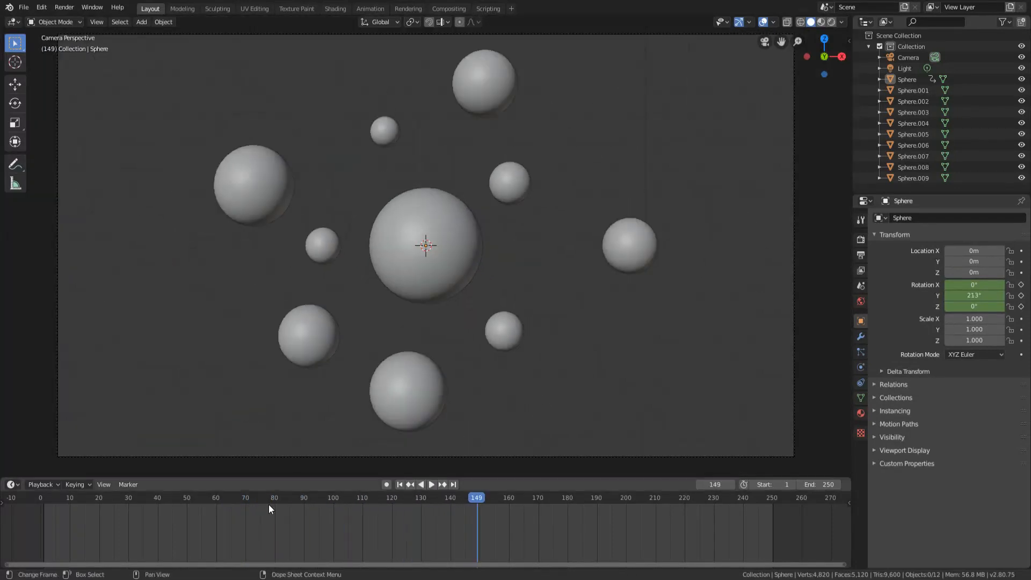
Scrub the timeline to frame 66 and compare the rotation values of the central sphere and Sphere.007, leaving Sphere.007 selected
left_click_drag(269, 504, 235, 501)
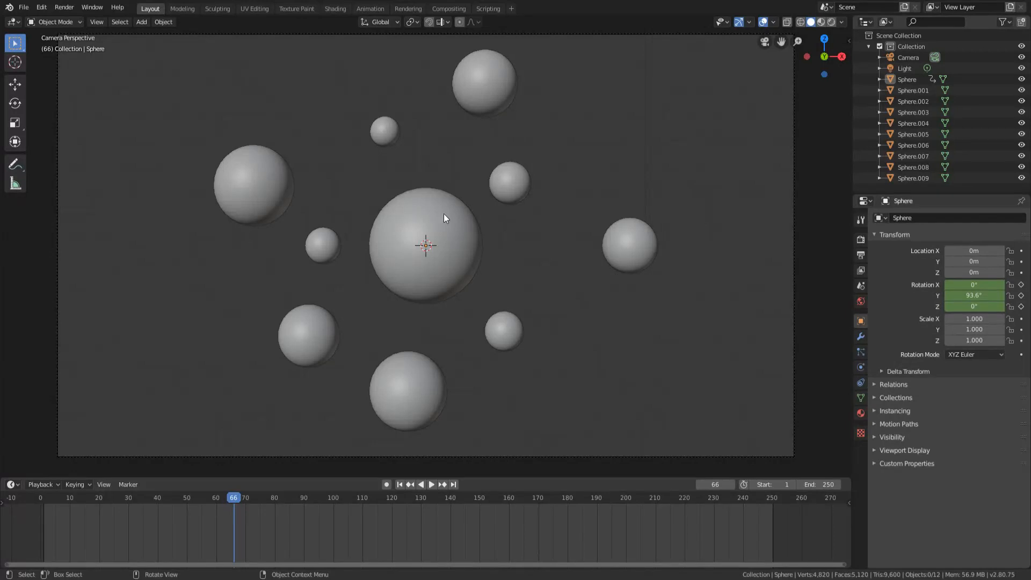
left_click(465, 231)
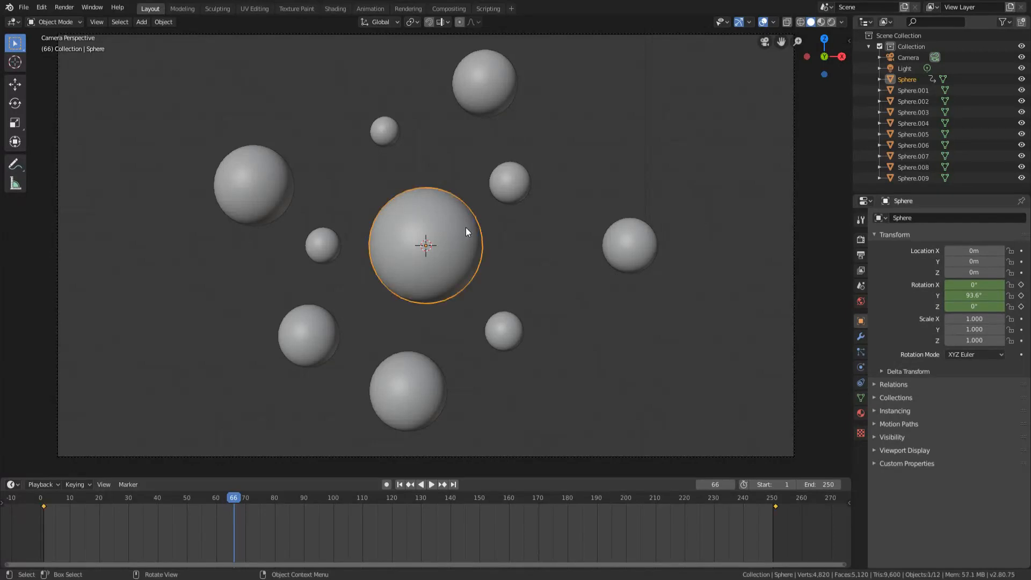
left_click(512, 202)
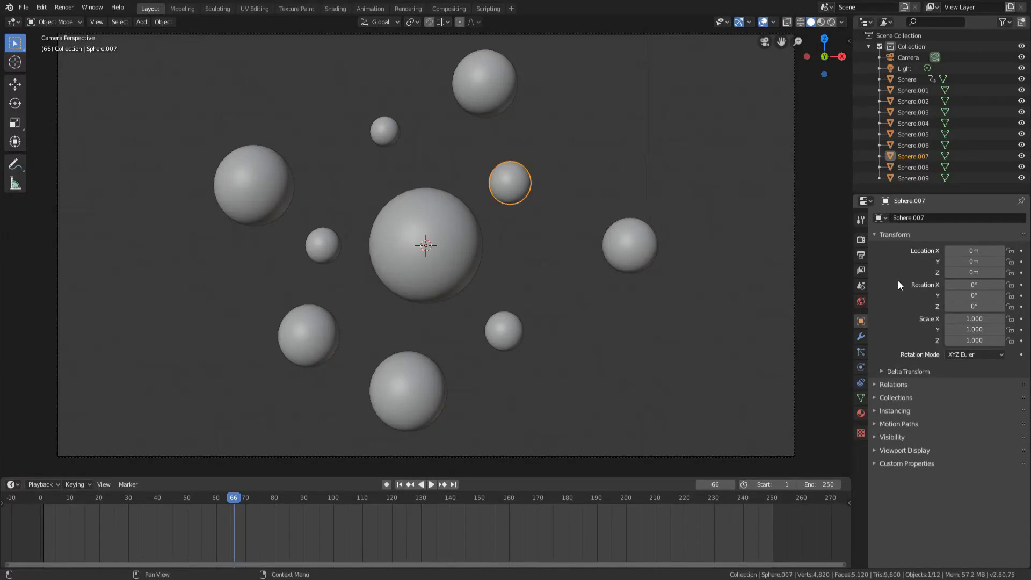
left_click(447, 235)
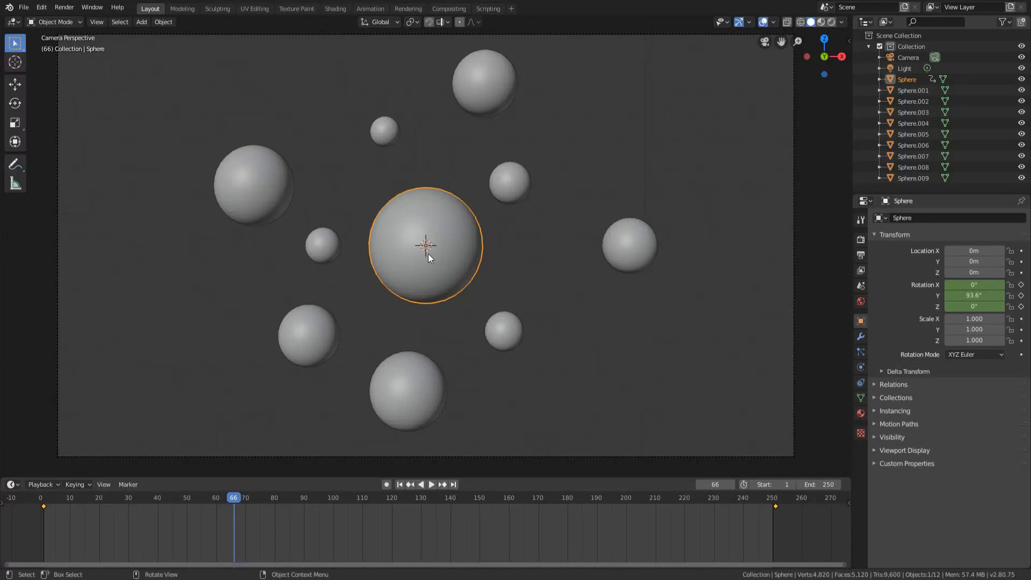
left_click(501, 188)
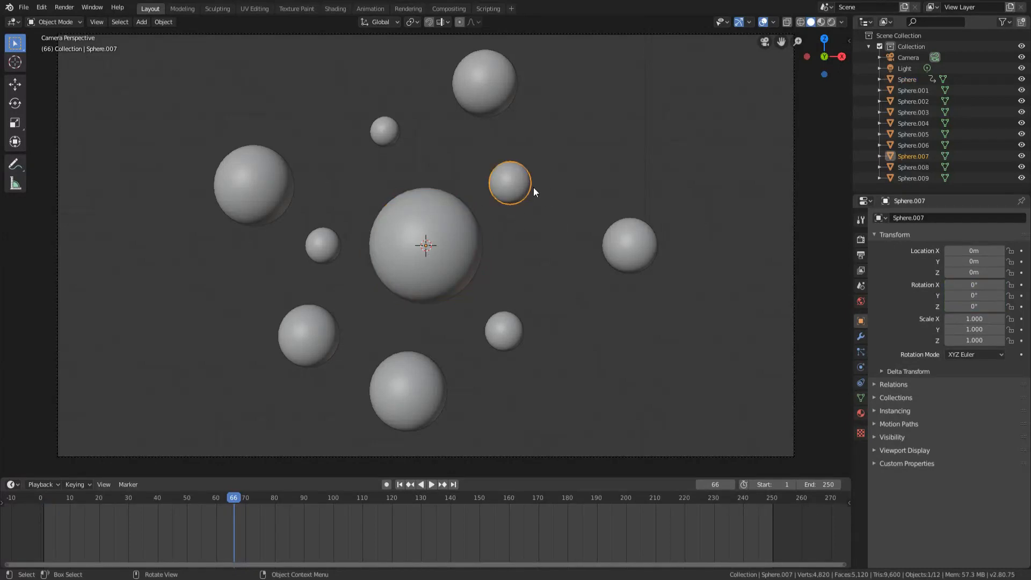
scroll(526, 189, "up", 2)
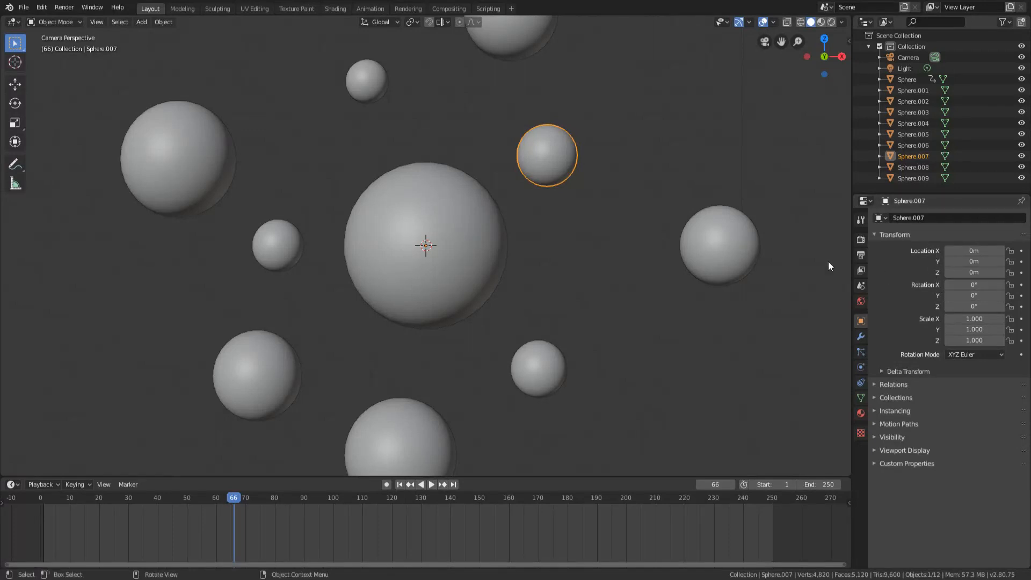
key("r")
key("y")
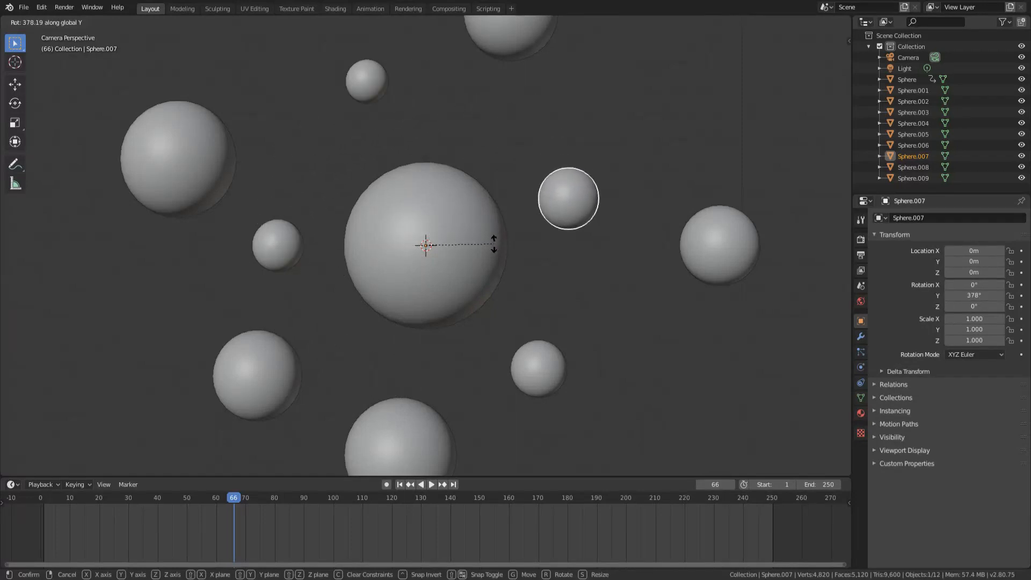
key("Escape")
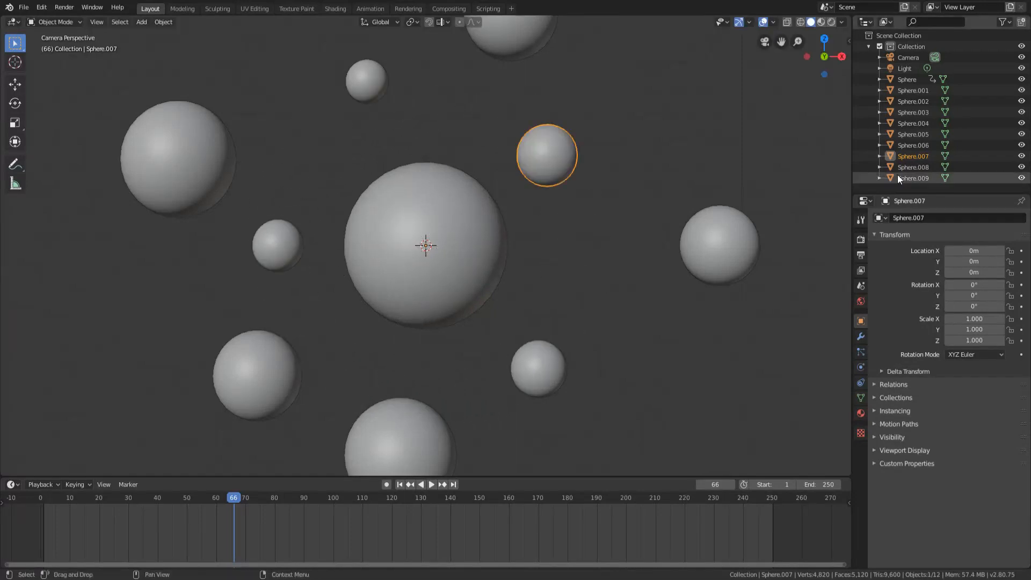
Add a driver to Sphere.007's Y rotation, with Use Self enabled and the central Sphere as the variable's object
right_click(973, 294)
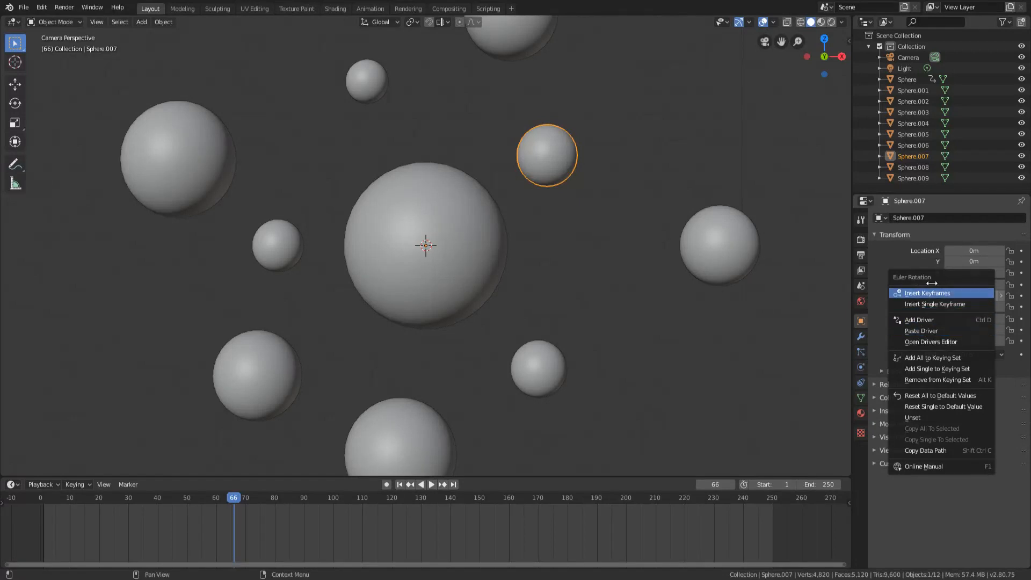
left_click(923, 320)
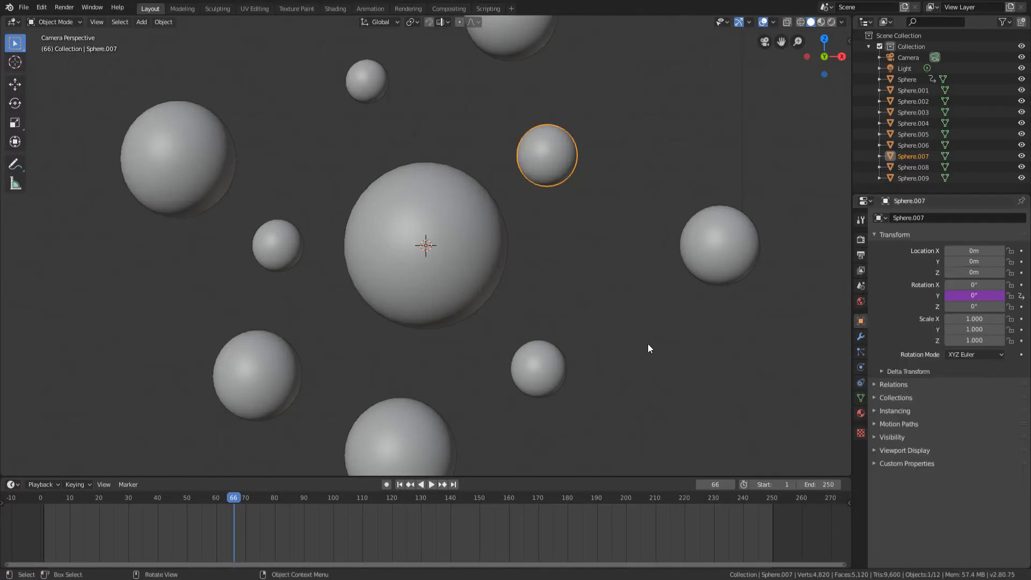
right_click(954, 296)
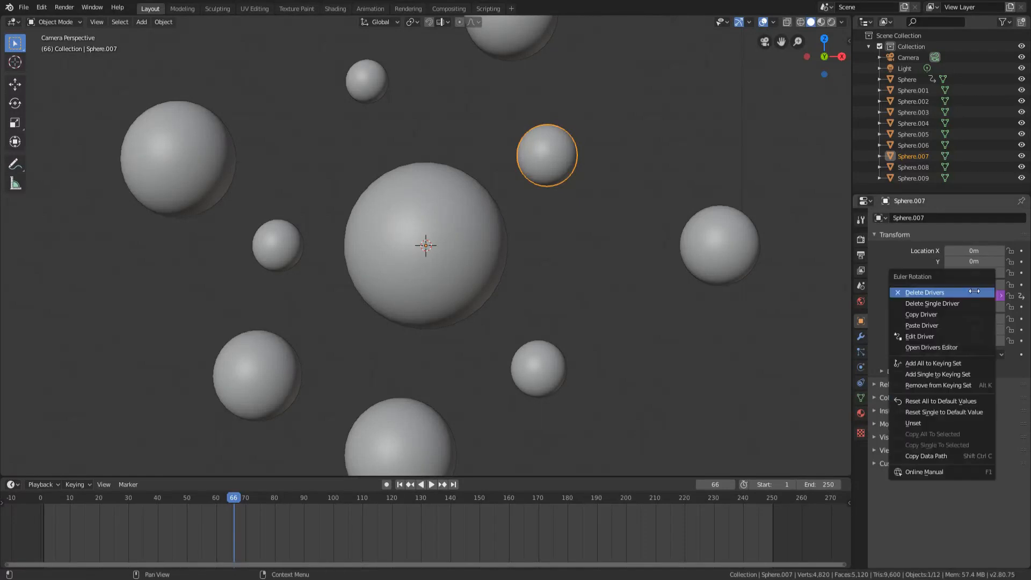
left_click(924, 336)
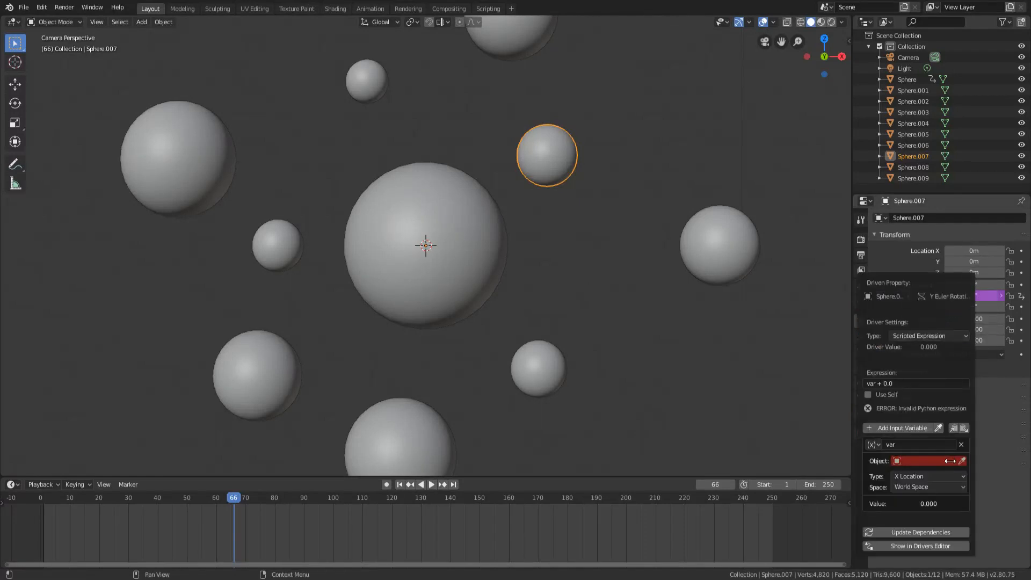
left_click(963, 394)
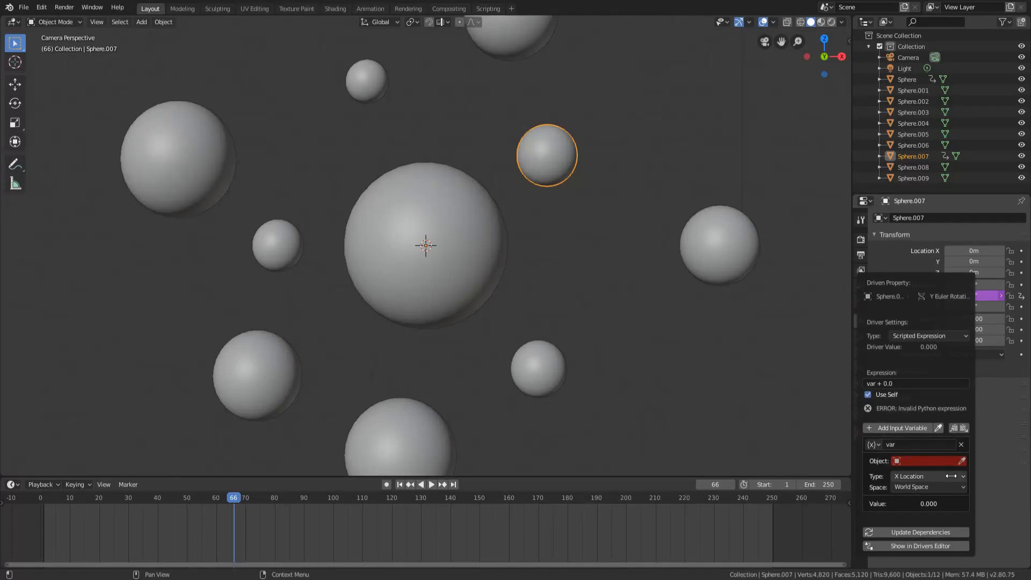
left_click(952, 459)
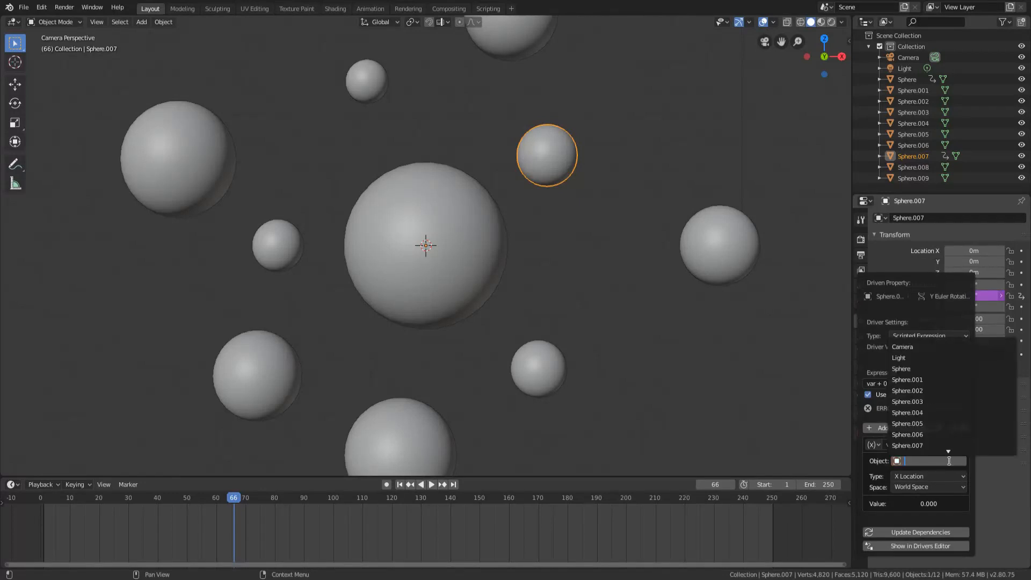
left_click(911, 369)
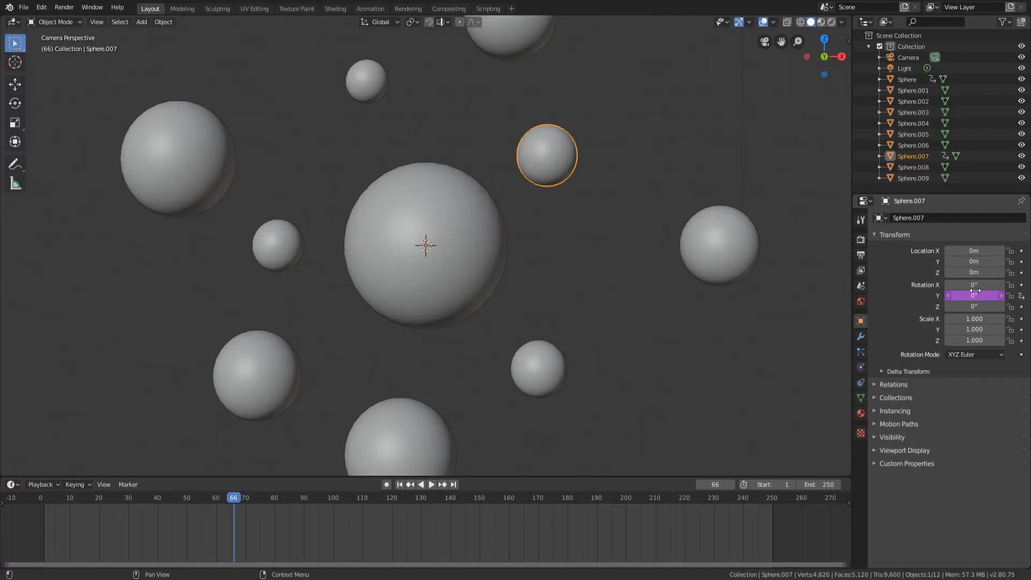
Make Sphere.007's driver variable read the central sphere's Y Rotation, and scrub the timeline to frame 217 to check the orbit
right_click(950, 295)
left_click(931, 290)
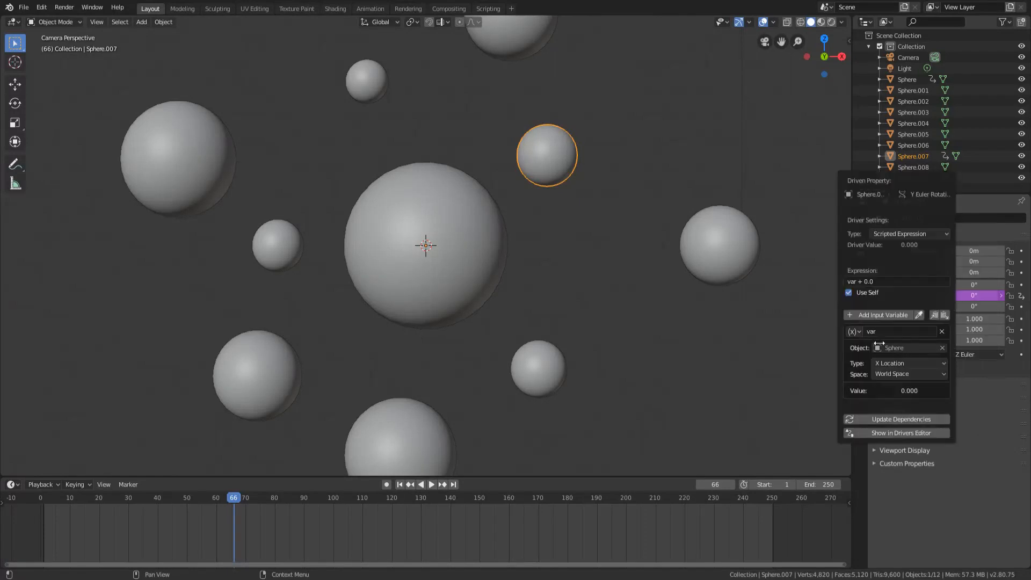
left_click(912, 361)
left_click(892, 422)
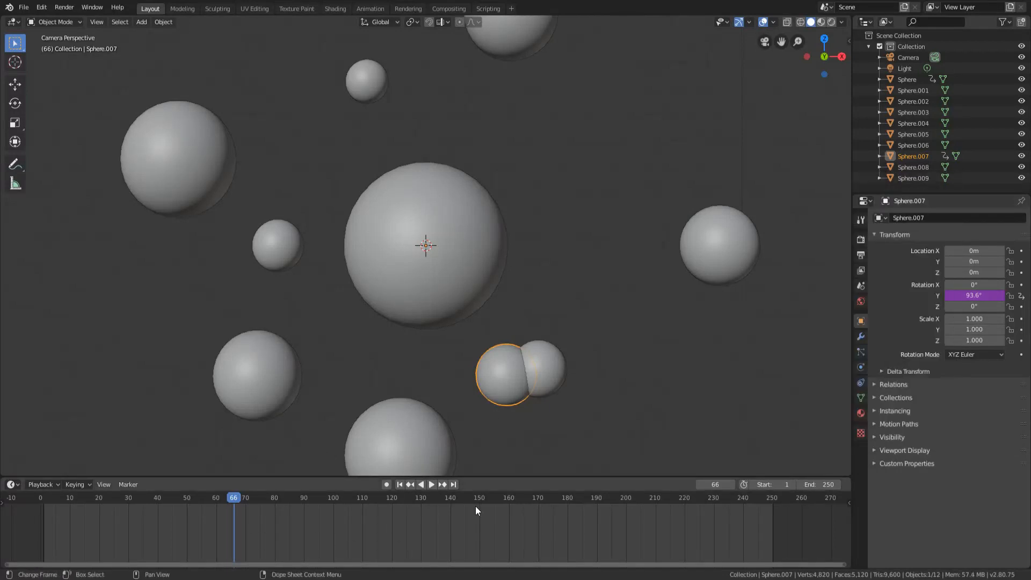
left_click_drag(392, 503, 448, 511)
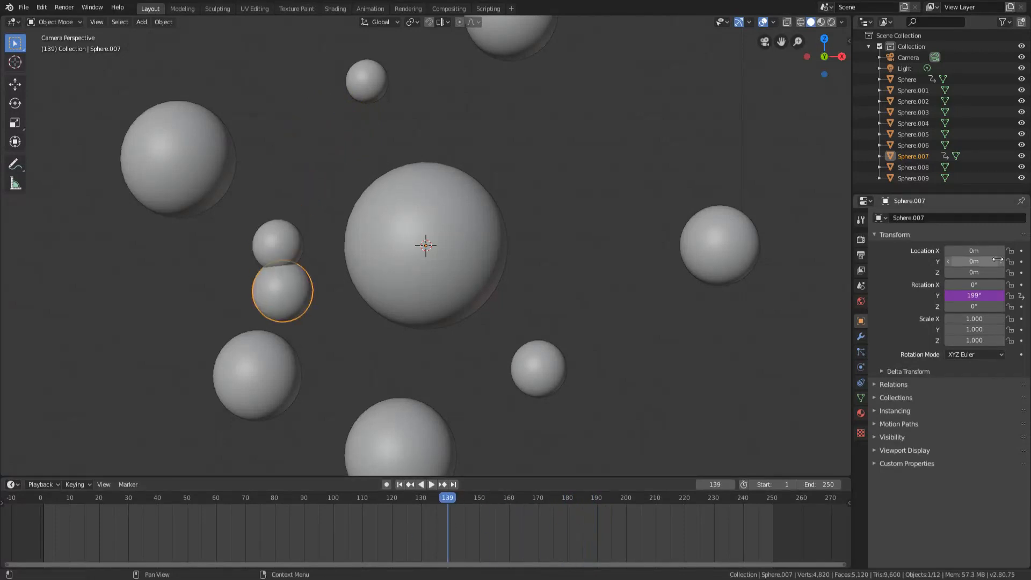
left_click_drag(541, 495, 675, 538)
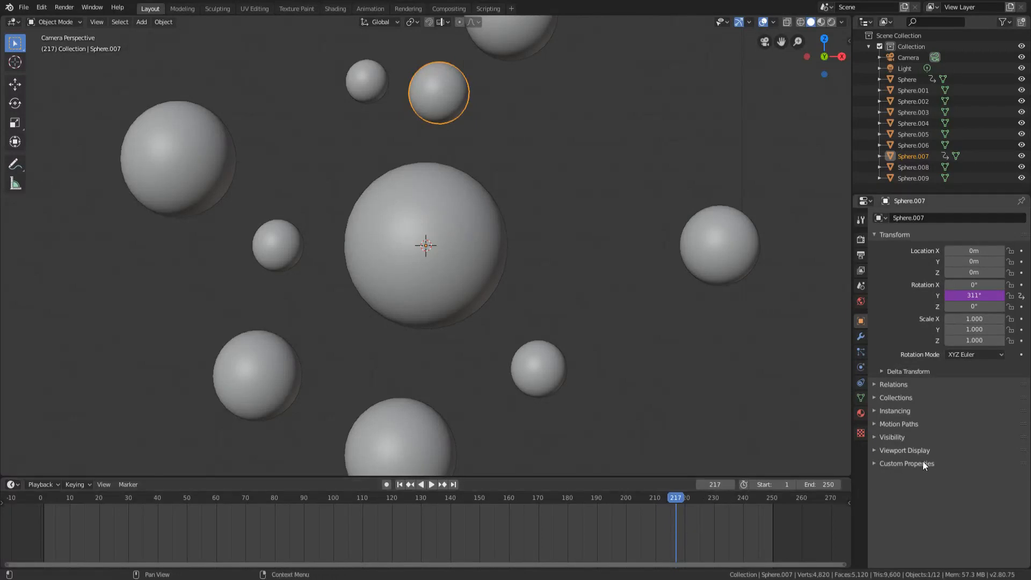
Copy the driver from Sphere.007's Y rotation and paste it onto the Y rotation of Sphere.004
right_click(965, 296)
right_click(965, 296)
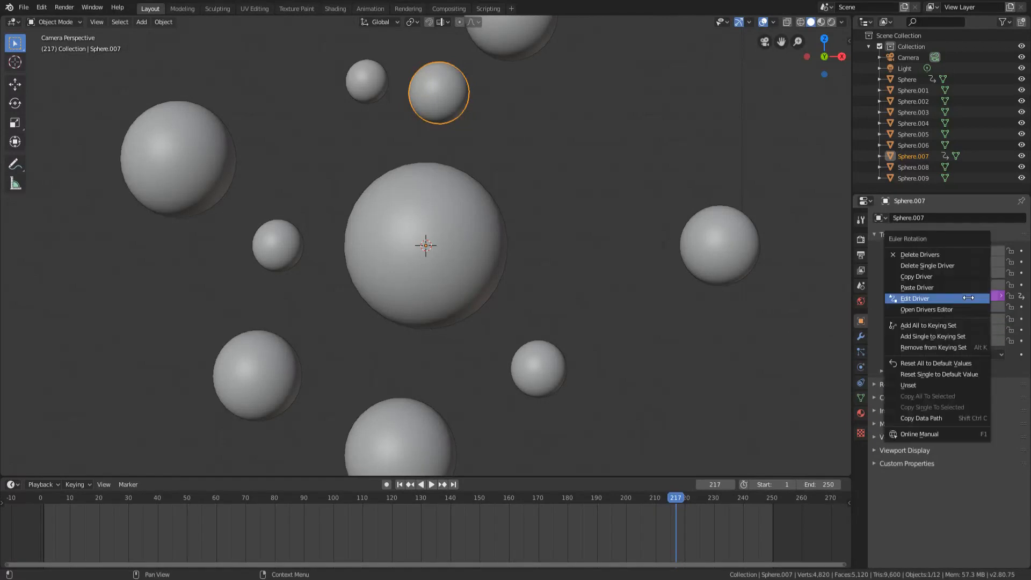
left_click(929, 278)
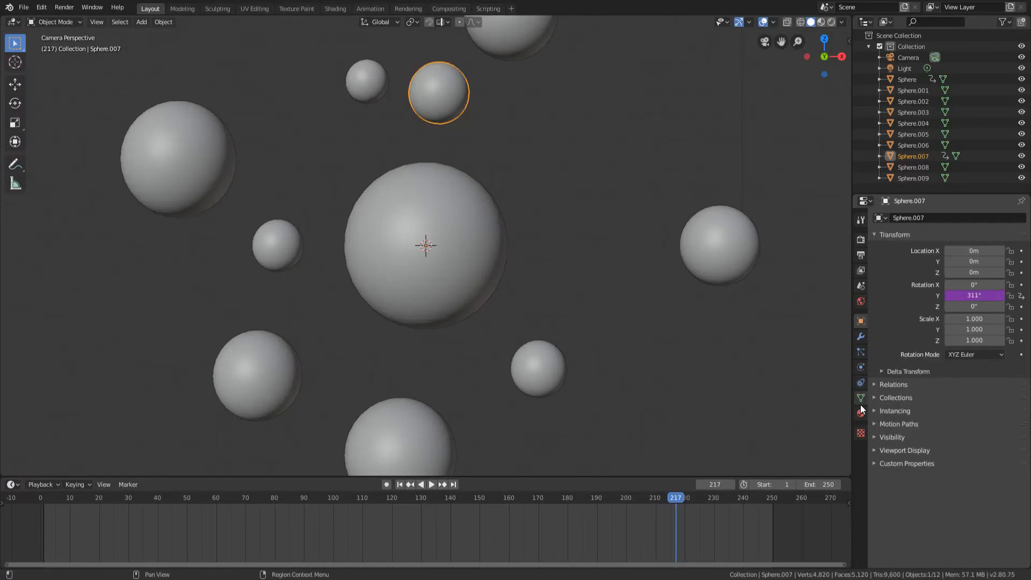
key("Home")
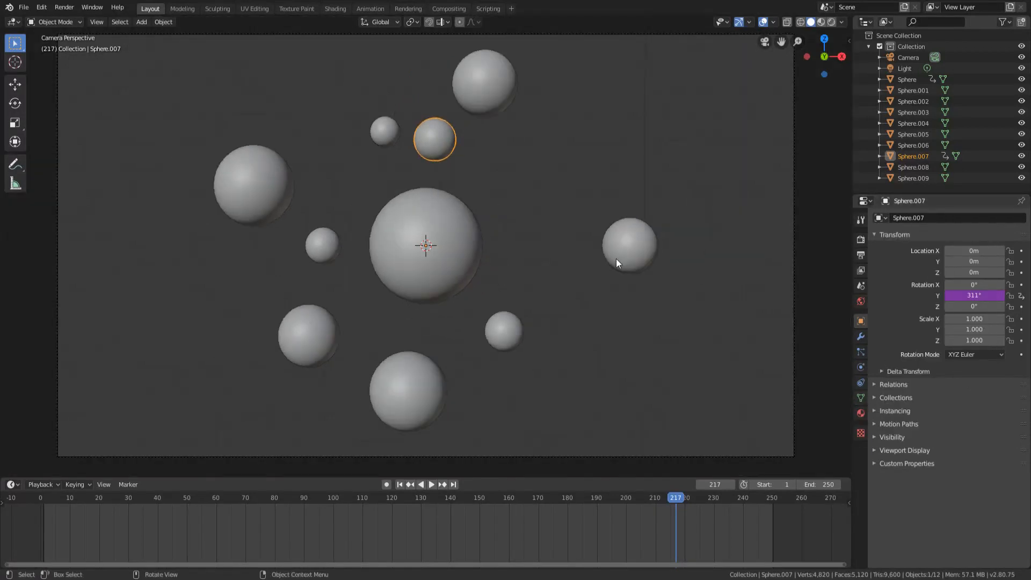
left_click(482, 75)
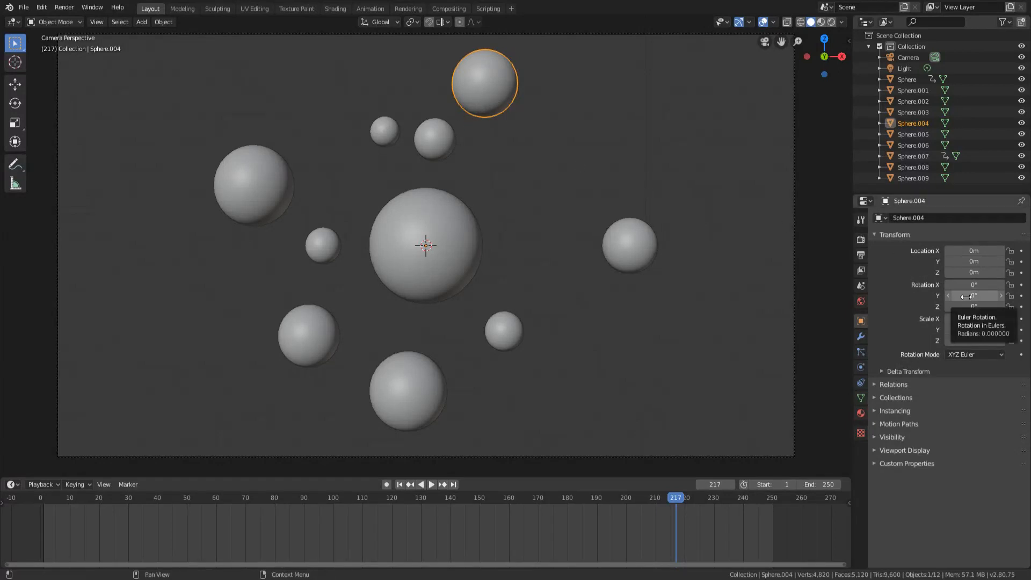
right_click(953, 296)
left_click(929, 327)
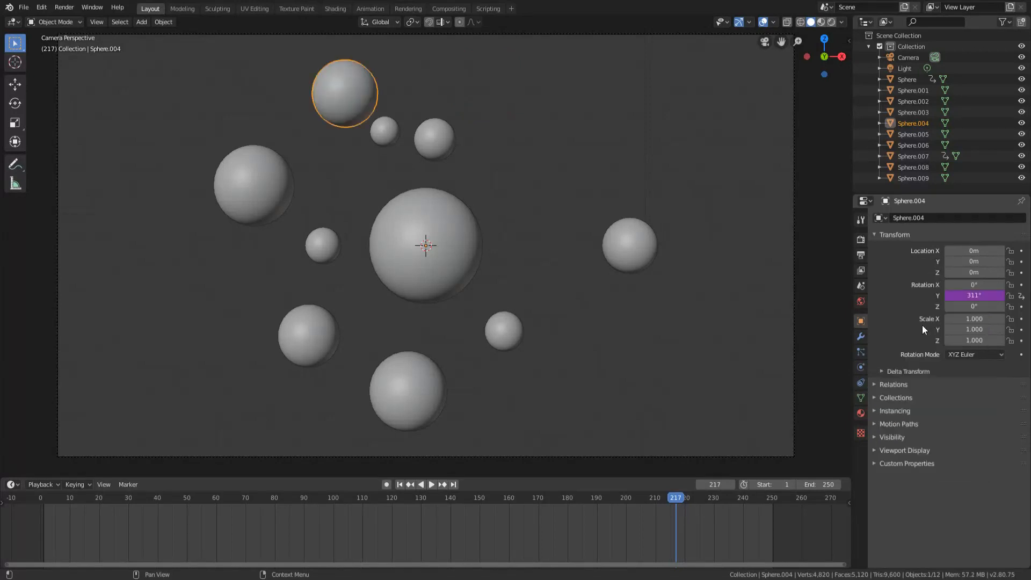
Paste the copied driver onto Sphere.001's Y rotation and briefly play the animation to frame 226
left_click(629, 253)
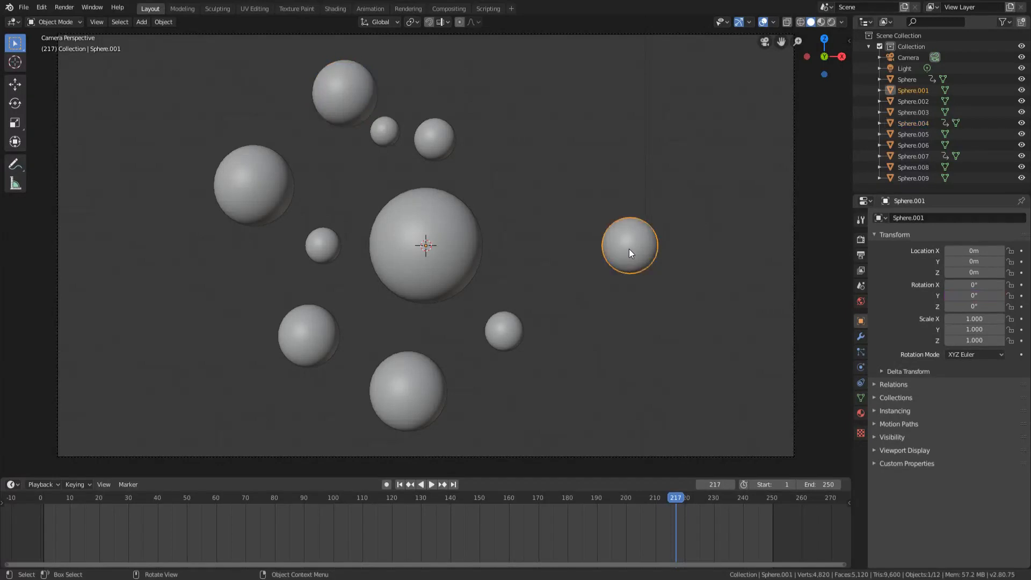
right_click(970, 292)
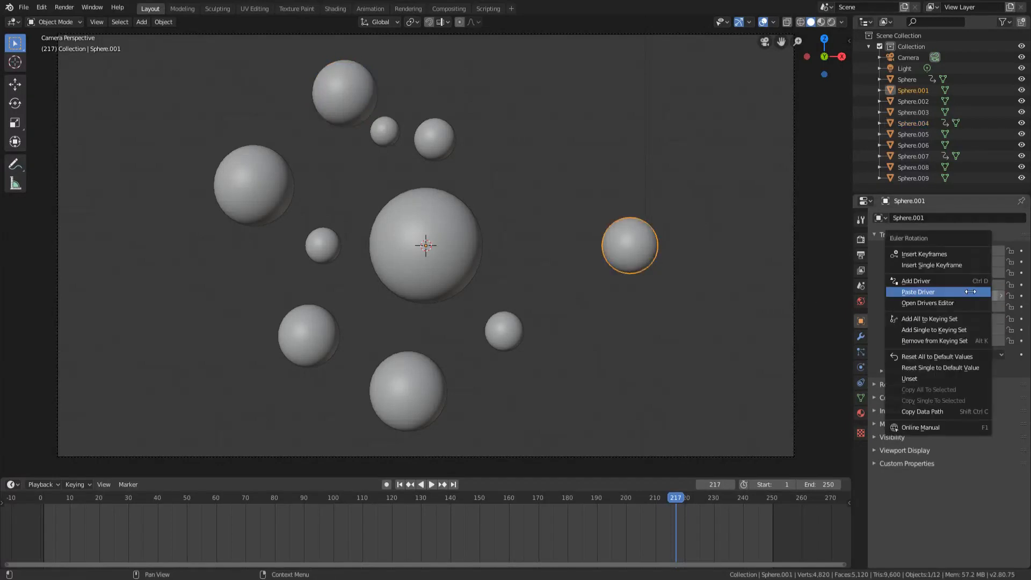
left_click(970, 290)
left_click(430, 135)
key("space")
key("space")
Paste the copied driver onto the Y rotations of Sphere.003 and Sphere.005
left_click(380, 132)
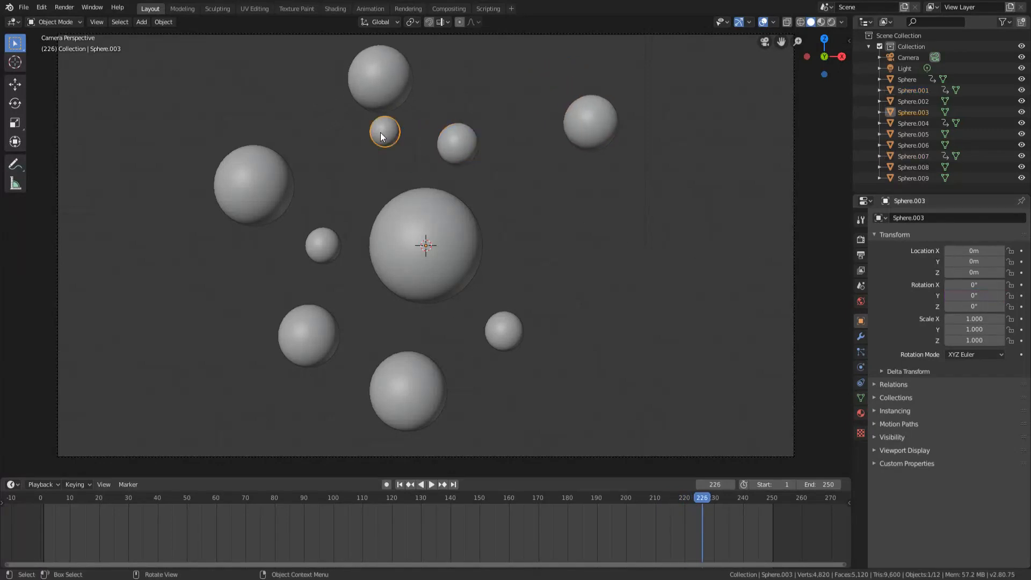
right_click(964, 295)
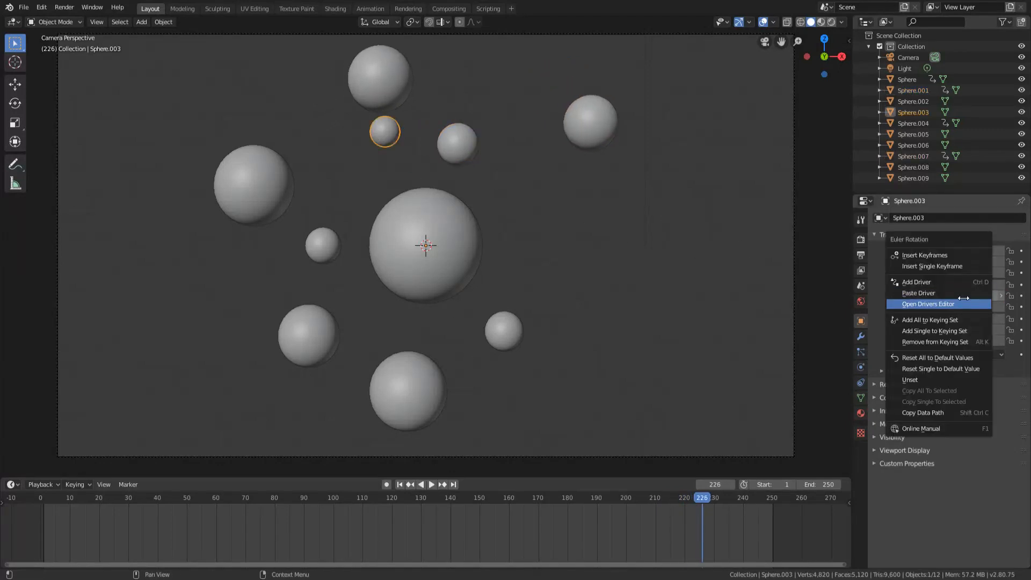
left_click(942, 293)
left_click(502, 332)
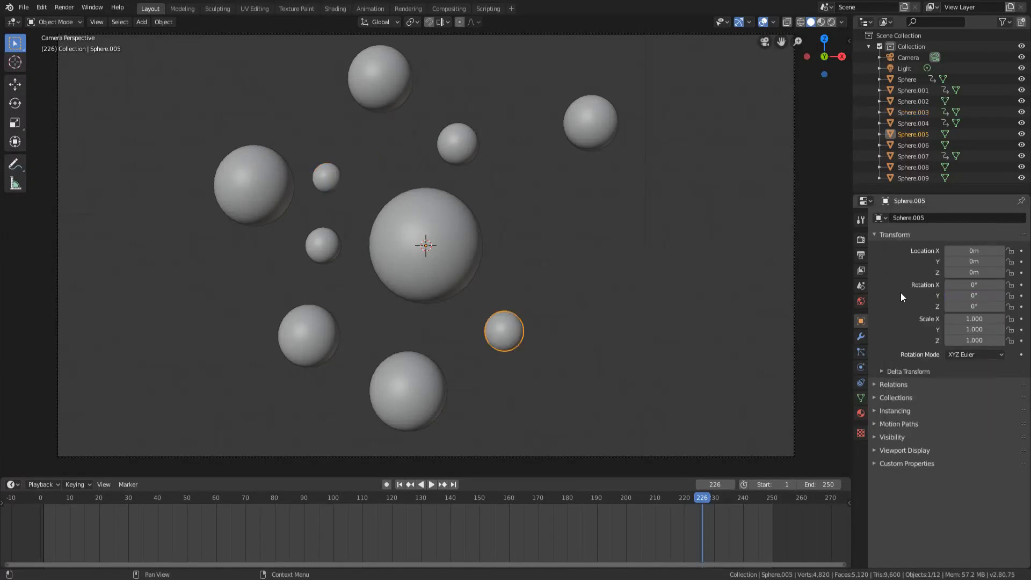
right_click(961, 296)
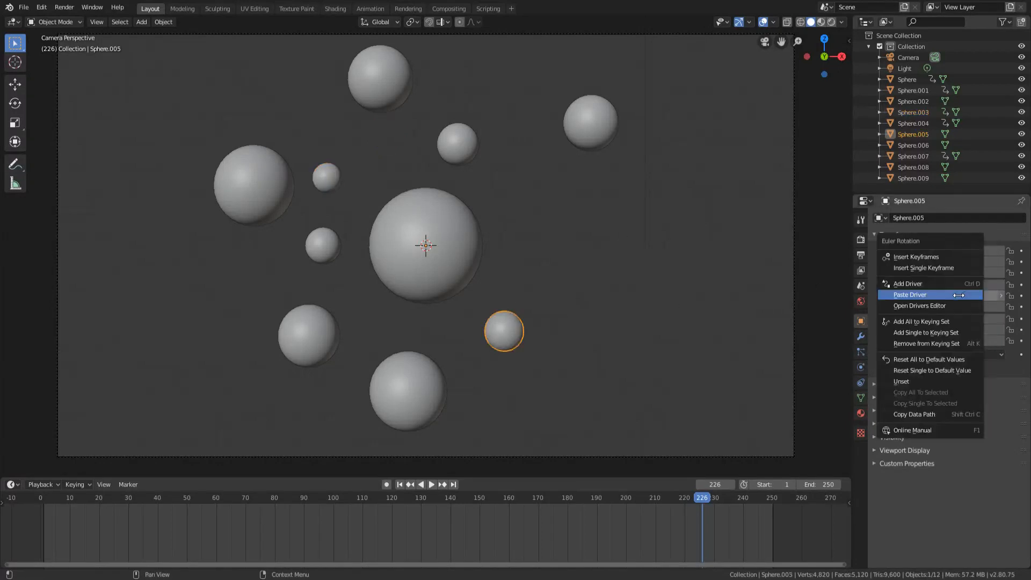
left_click(923, 294)
Paste the copied driver onto the Y rotations of Sphere.008 and Sphere.002
left_click(432, 380)
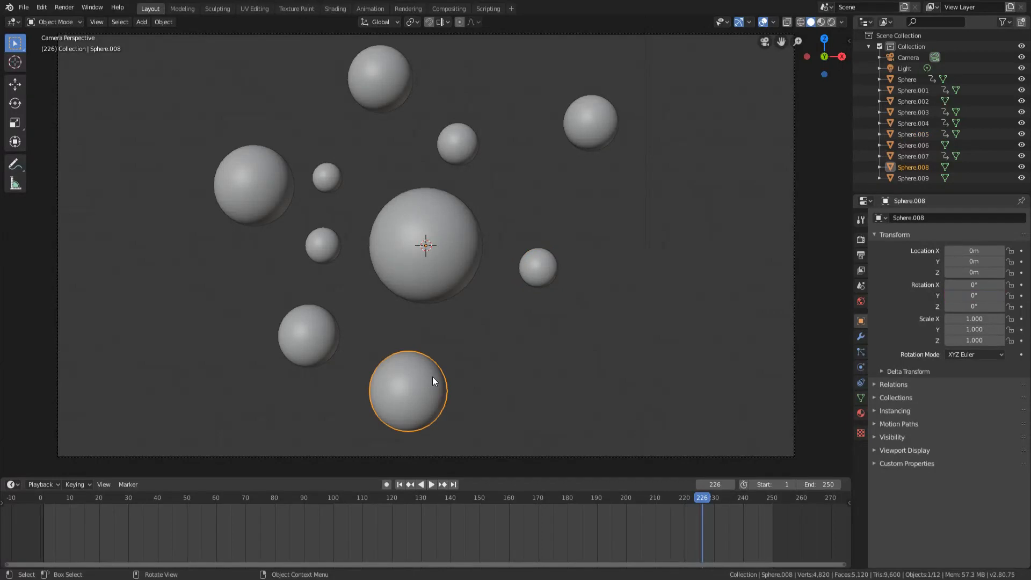
right_click(959, 300)
left_click(937, 298)
left_click(317, 339)
right_click(975, 296)
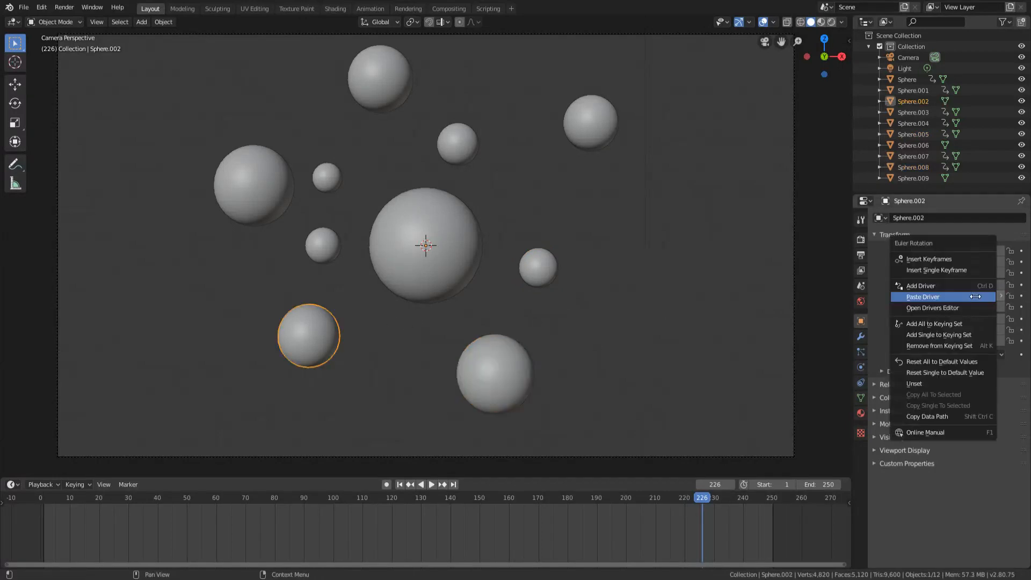
left_click(933, 298)
Paste the copied driver onto the Y rotations of Sphere.006 and Sphere.009, and play the animation to check all orbits
left_click(264, 189)
right_click(964, 295)
left_click(927, 297)
left_click(329, 236)
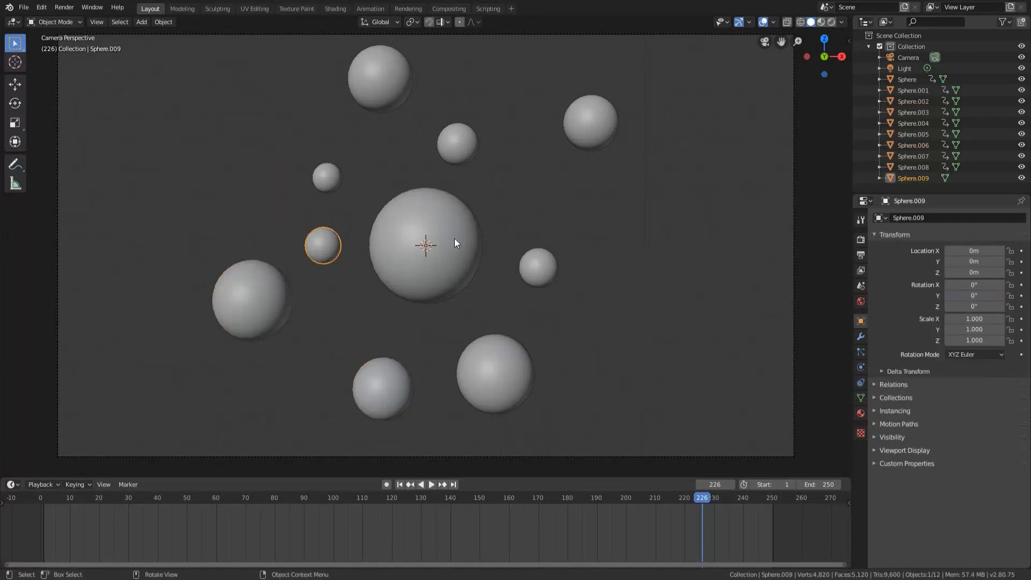
right_click(974, 296)
left_click(940, 295)
key("space")
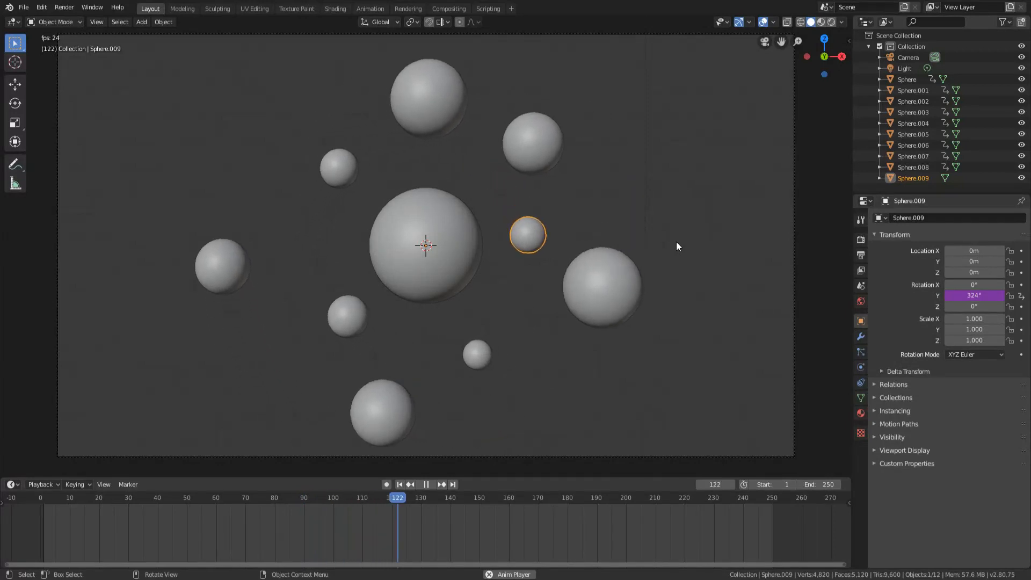
key("space")
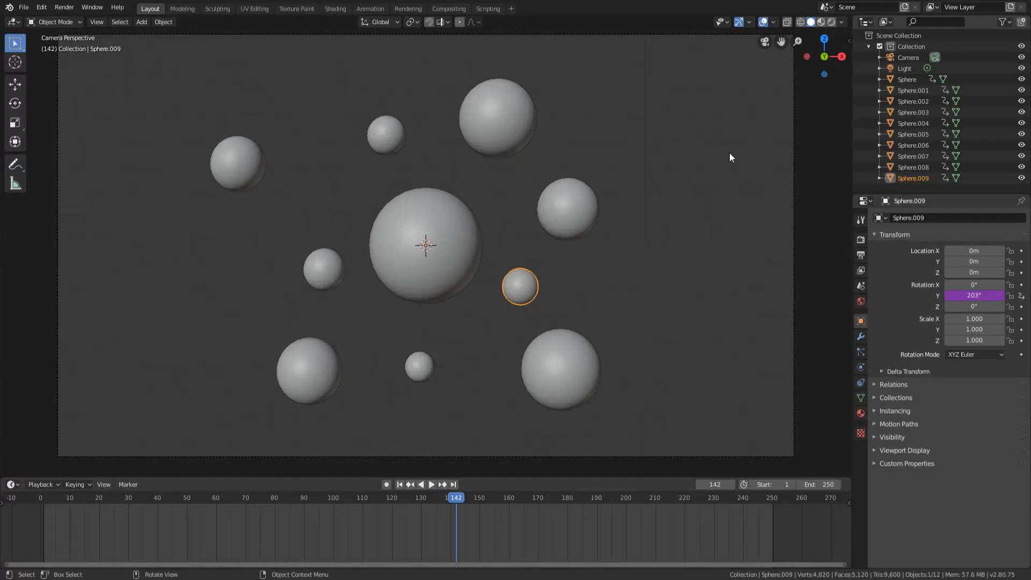
Select Sphere.008 and play the animation from frame 142 to frame 161 to watch its orbit
left_click(514, 137)
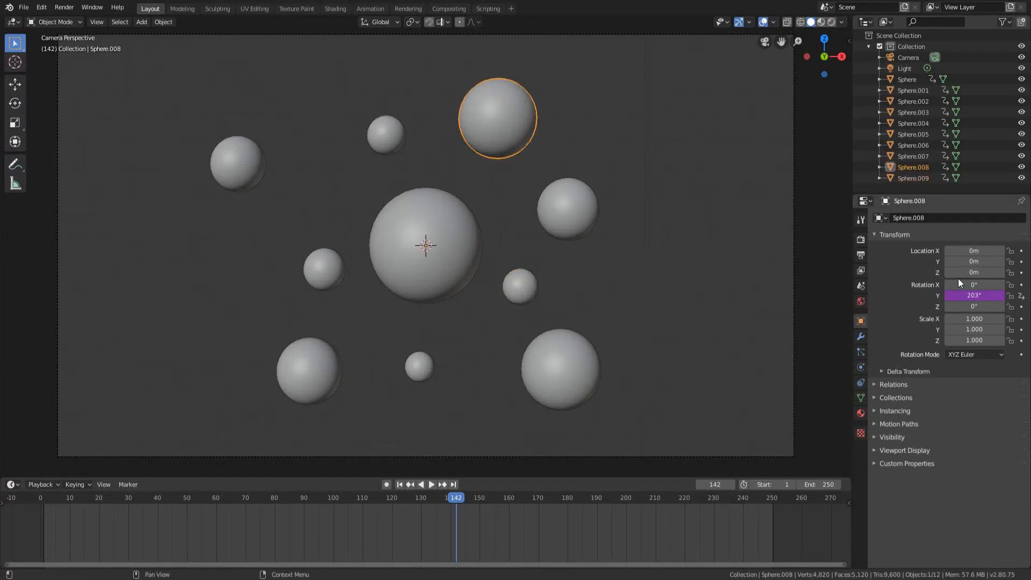
right_click(990, 290)
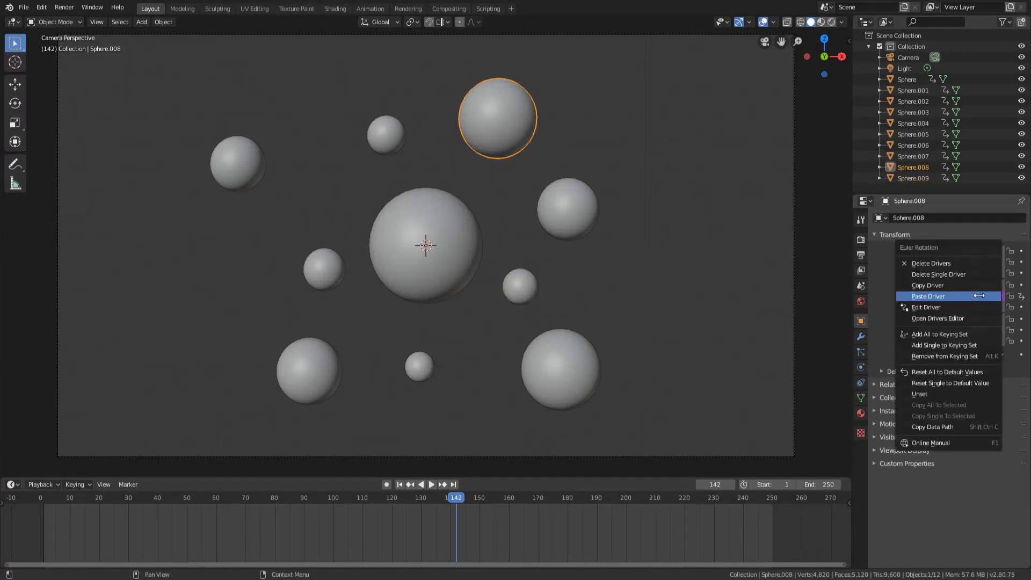
left_click(958, 304)
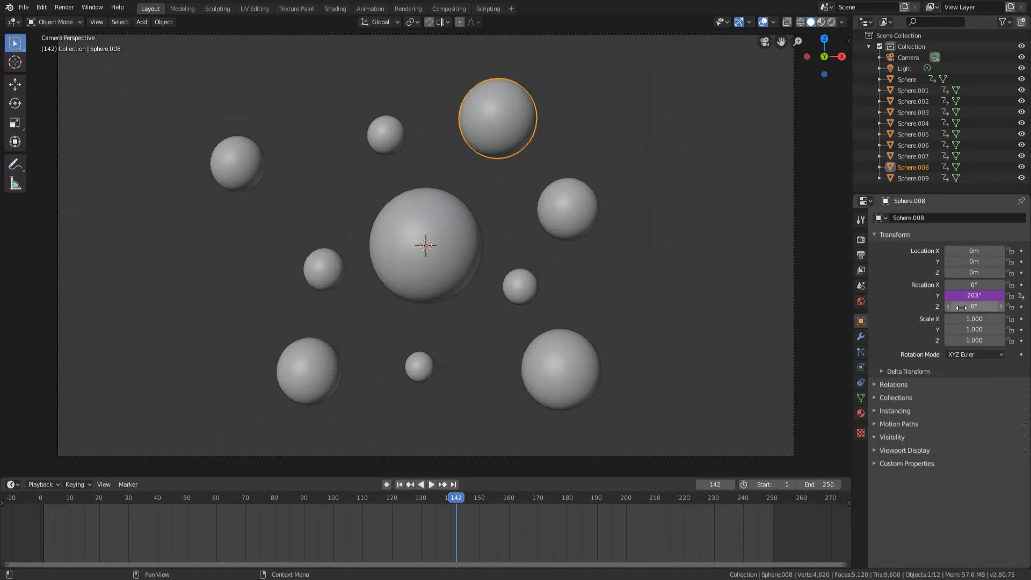
key("b")
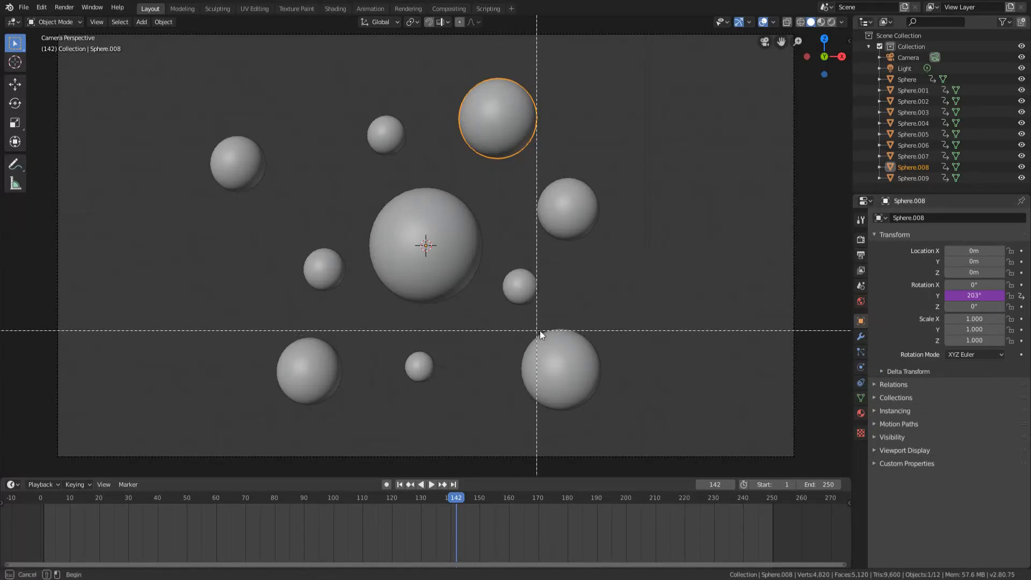
key("Escape")
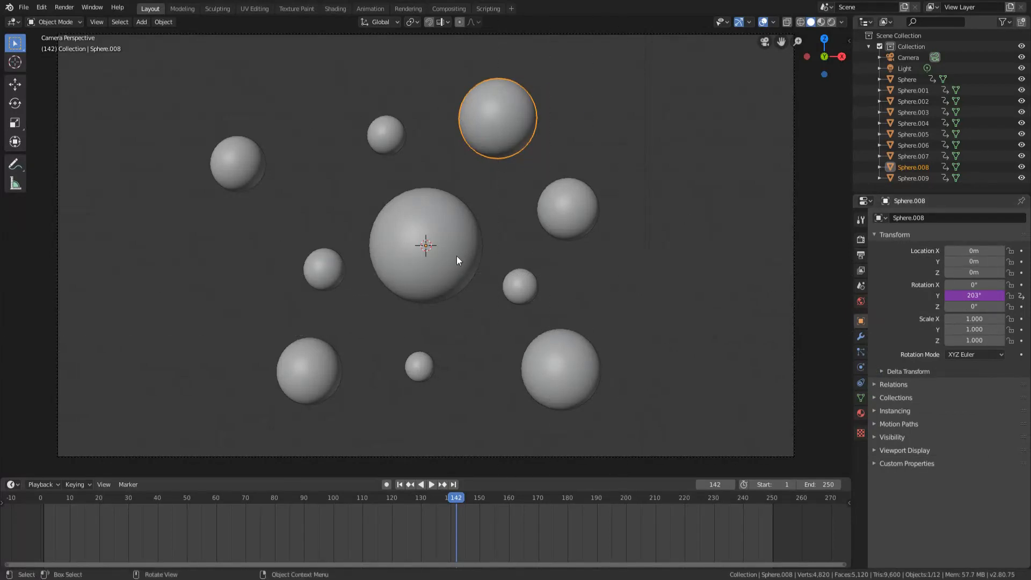
key("space")
key("space")
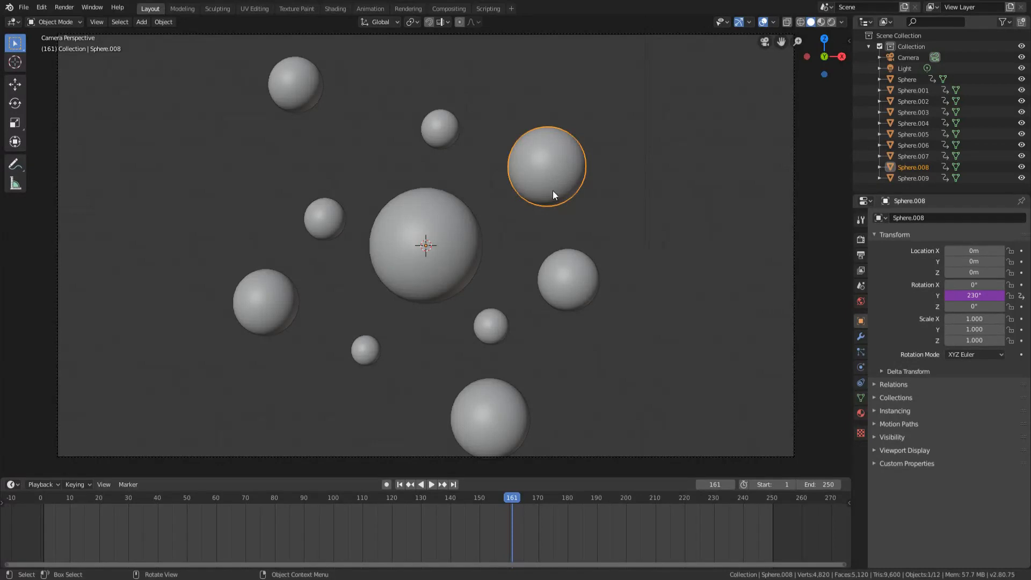
Inspect the driver settings on Sphere.008's Y rotation and the central sphere's keyframed rotation
right_click(974, 294)
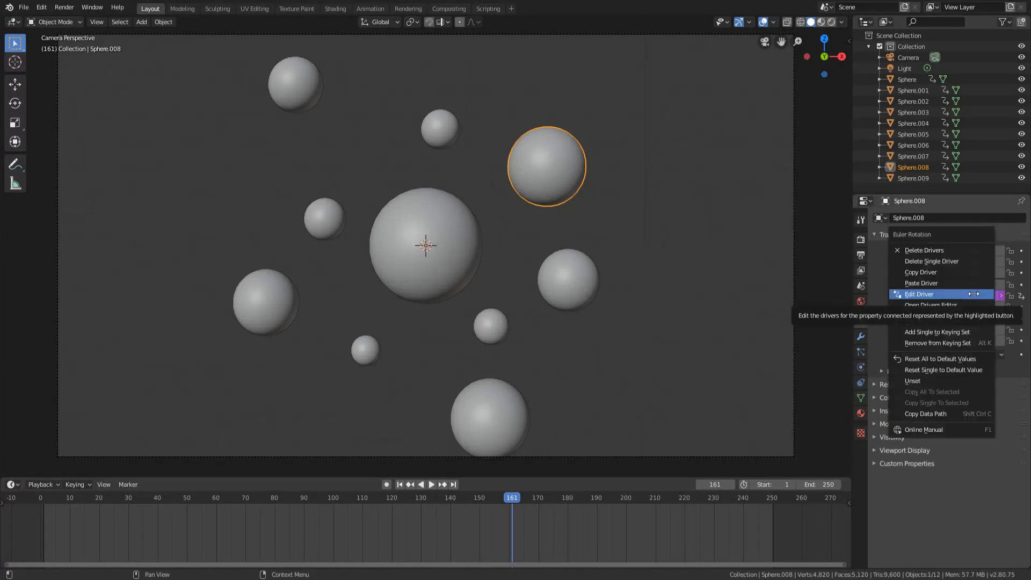
left_click(974, 294)
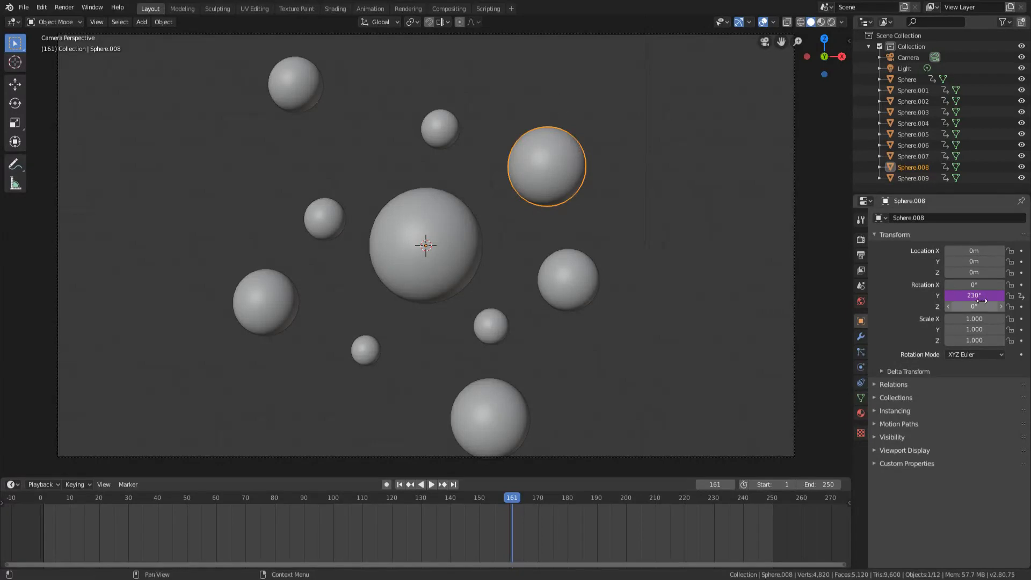
right_click(944, 298)
left_click(944, 299)
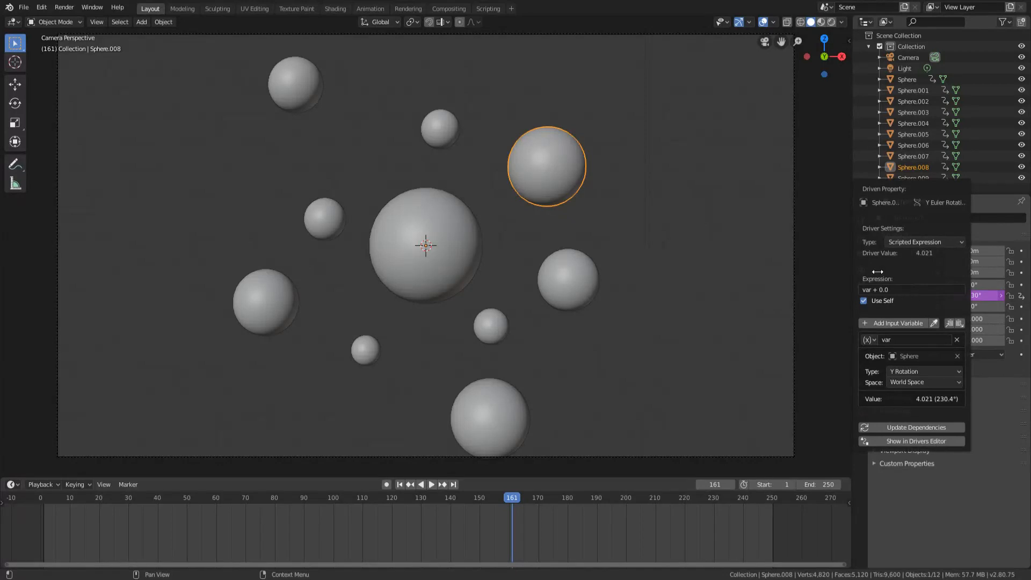
left_click(423, 246)
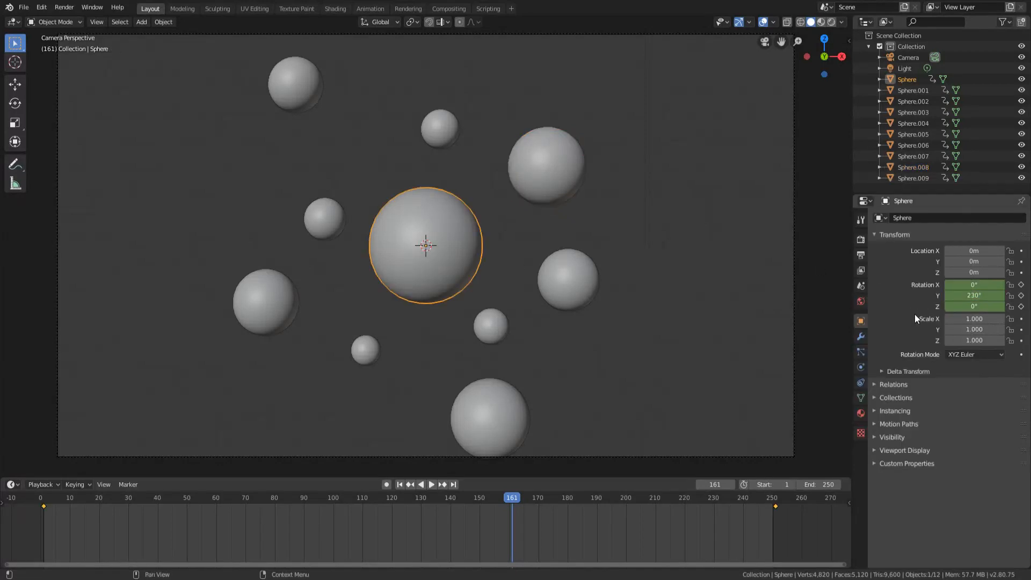
Change the scripted expression of Sphere.008's Y rotation driver to var * 2 + 0.0
left_click(566, 167)
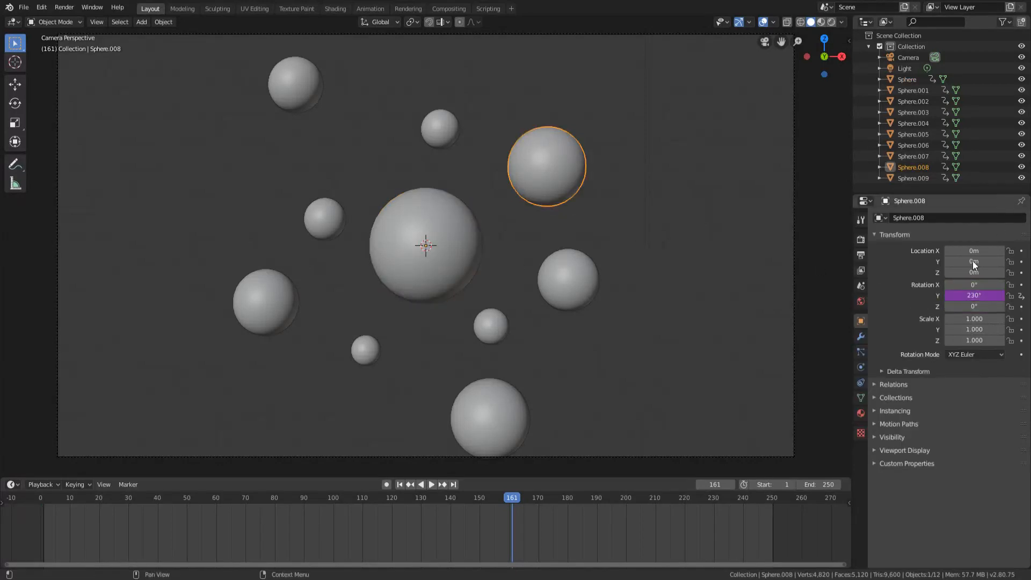
right_click(960, 295)
left_click(940, 295)
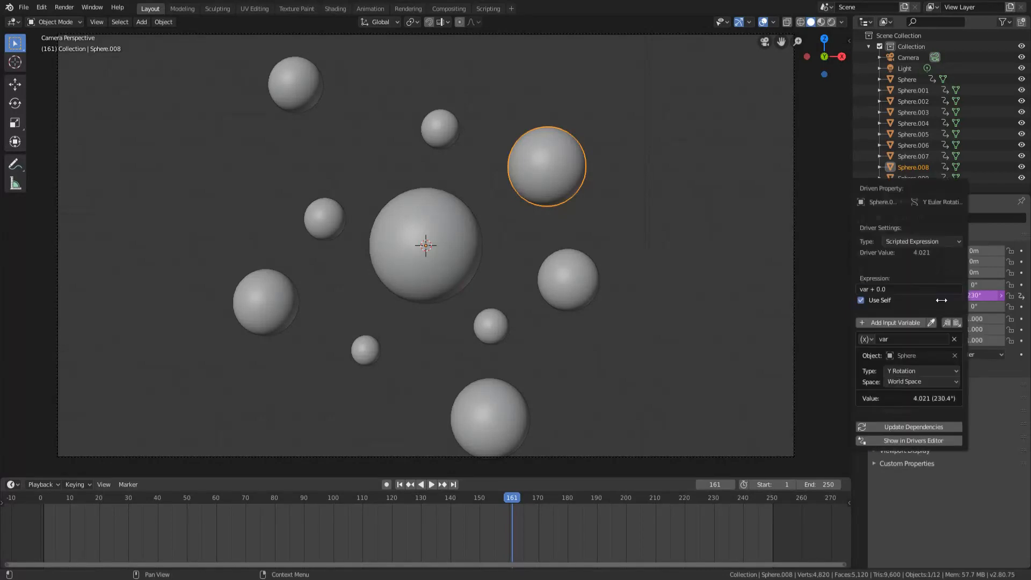
left_click(880, 289)
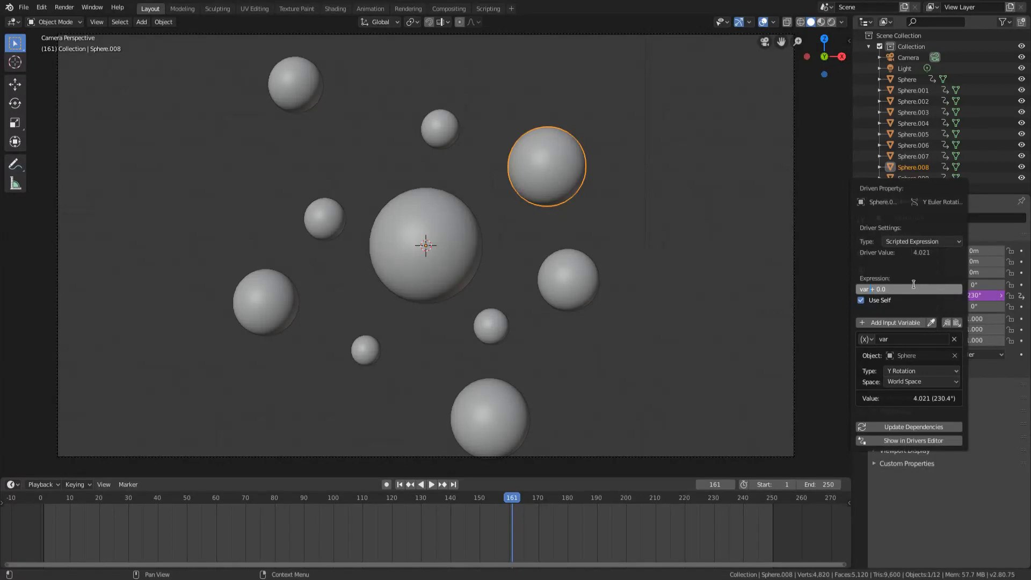
type("* 2")
key("BackSpace")
key("Return")
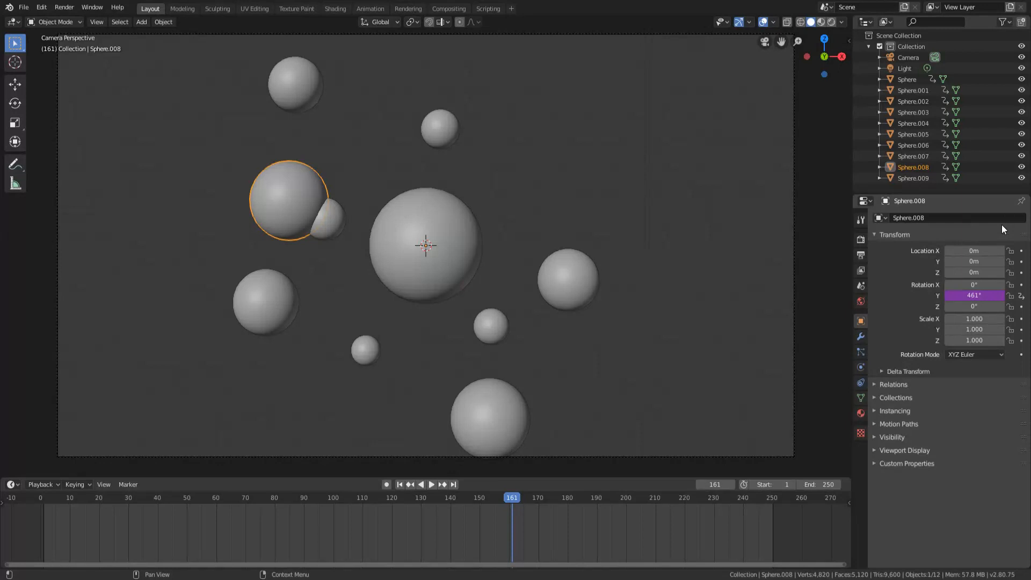
Play the animation from the start of the timeline to frame 106 to check Sphere.008's orbit speed
left_click(68, 485)
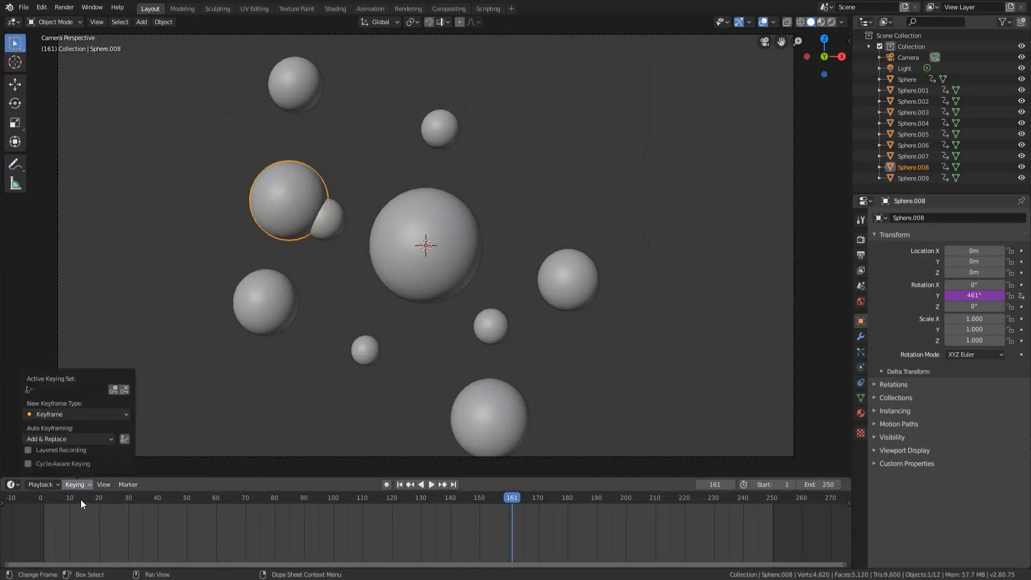
left_click_drag(75, 497, 11, 499)
key("space")
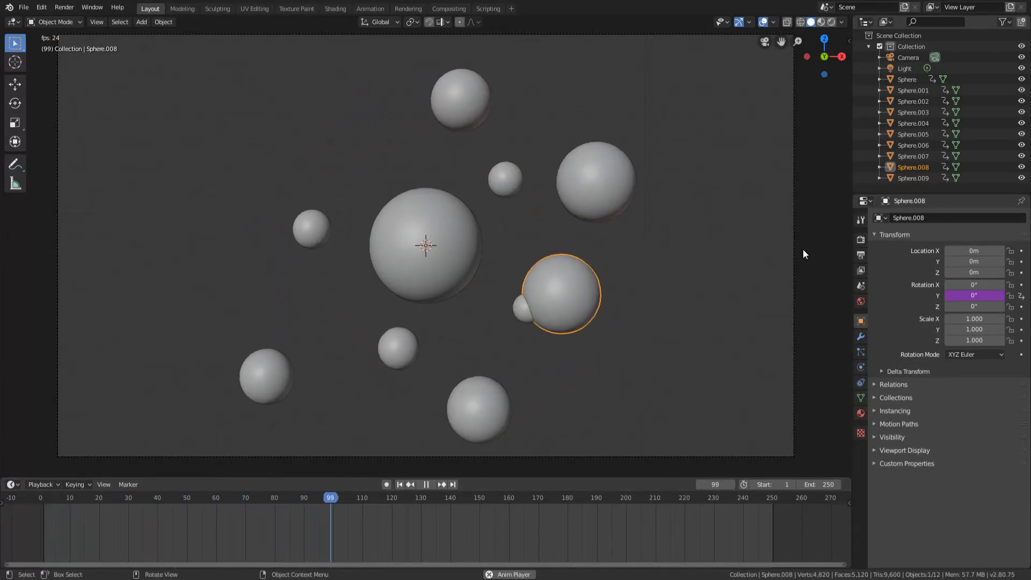
key("space")
Review Sphere.008's Y rotation driver expression and resume the animation to frame 162
right_click(955, 295)
left_click(946, 294)
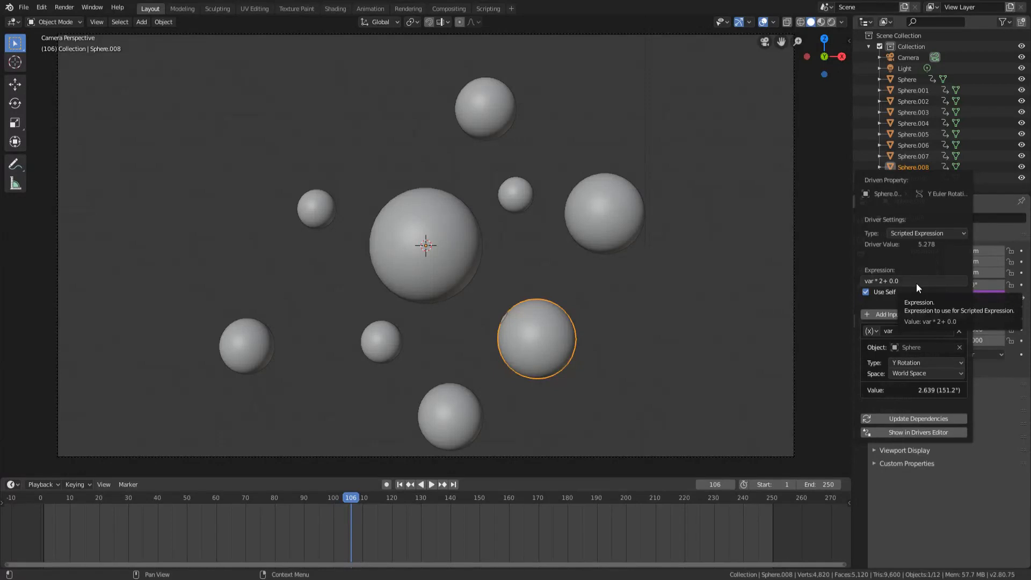
left_click(877, 281)
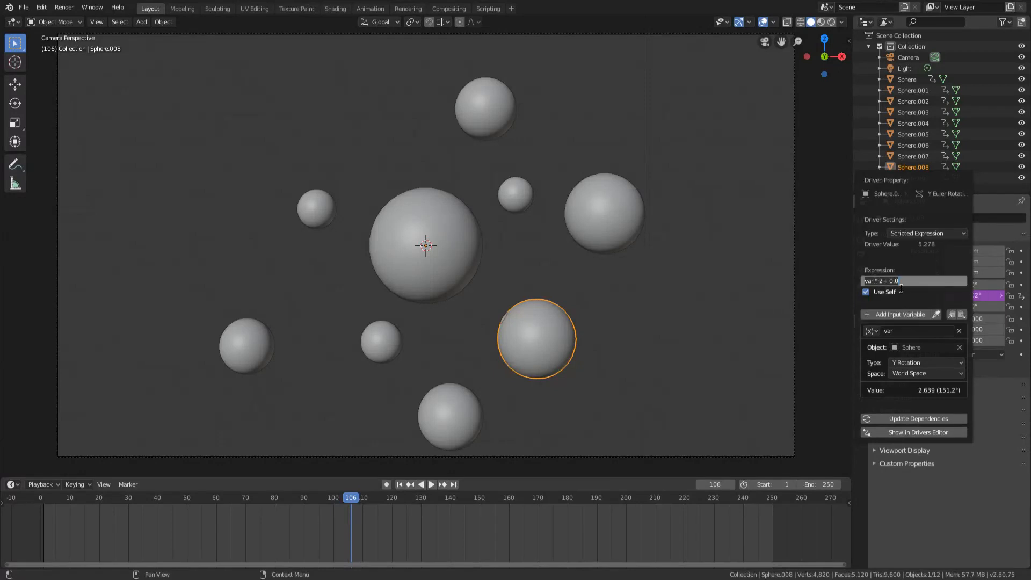
left_click(883, 262)
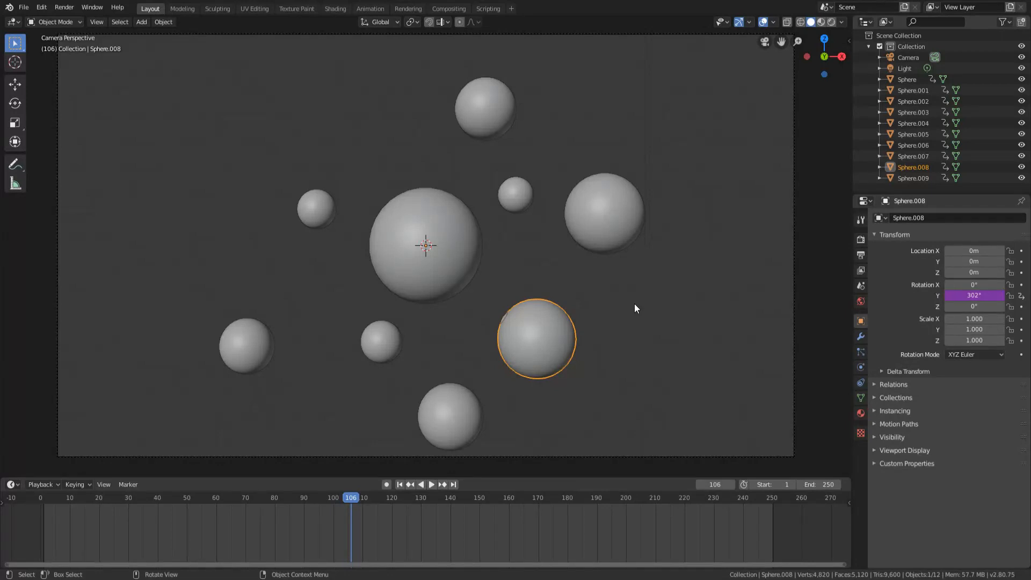
key("space")
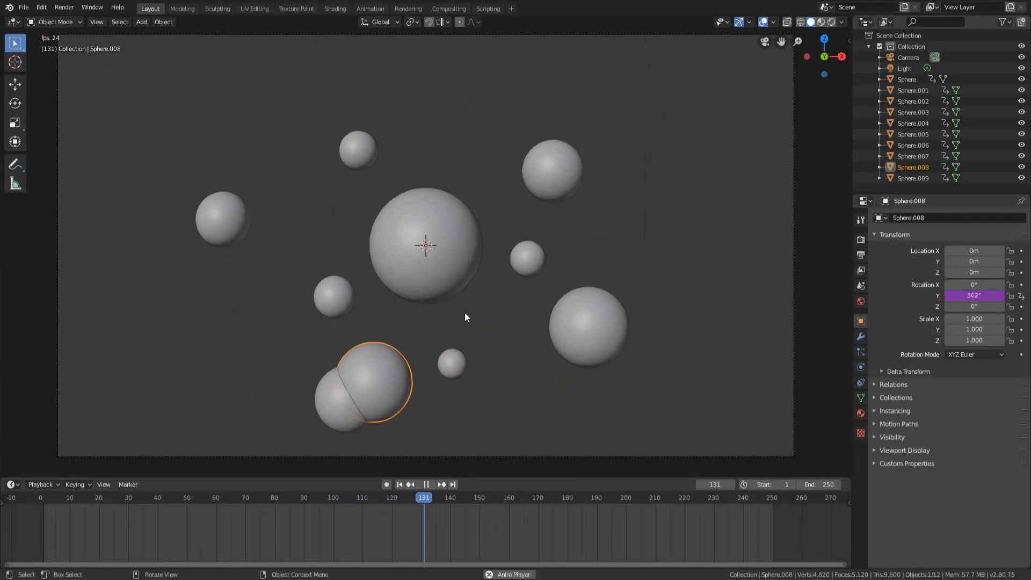
key("space")
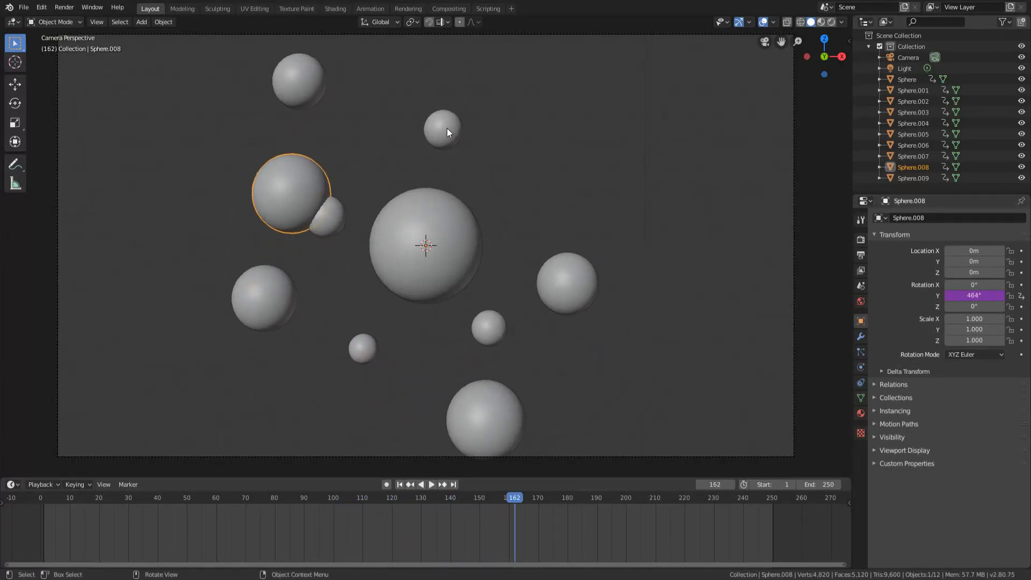
Set Sphere.009's Y rotation driver expression to var * 3 + 0.0 and play the animation to frame 215
left_click(488, 330)
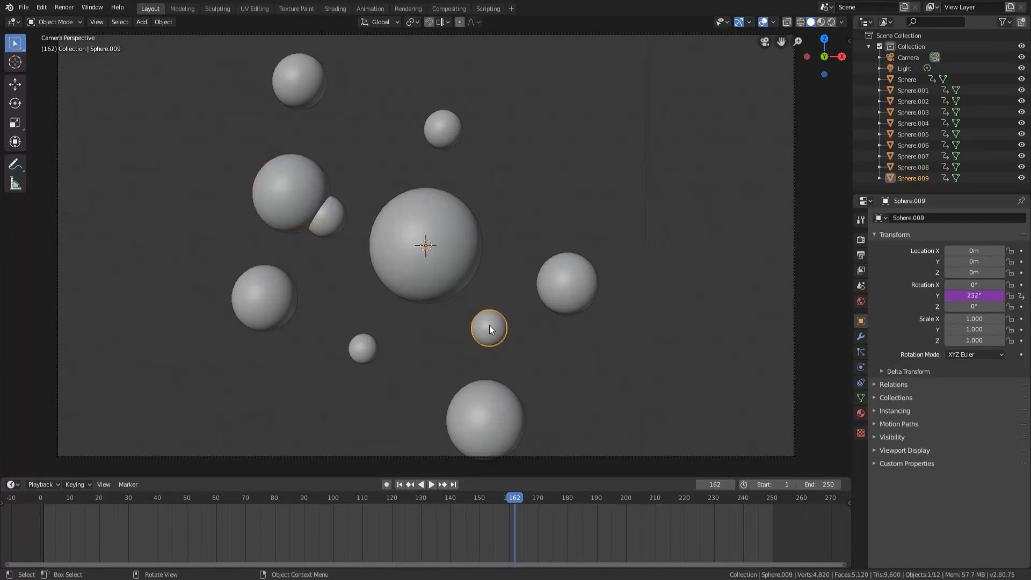
right_click(971, 296)
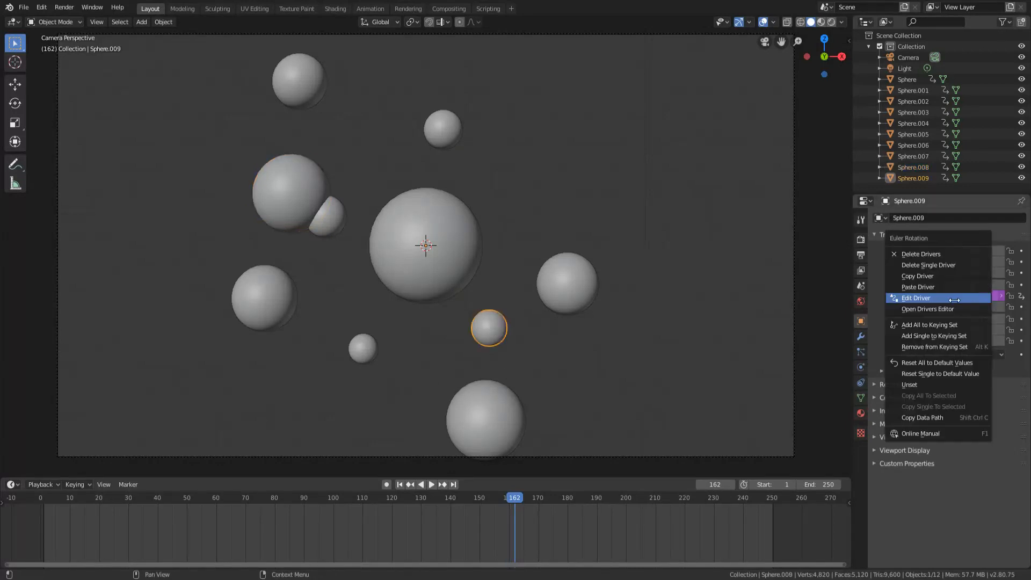
left_click(970, 296)
left_click(910, 285)
key("Return")
type("* ")
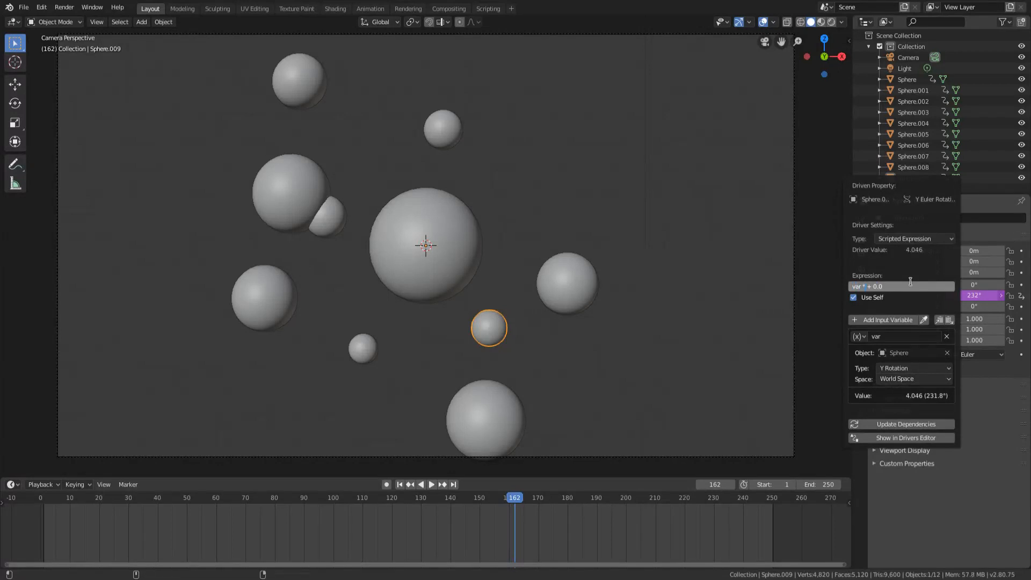
type("3")
key("Return")
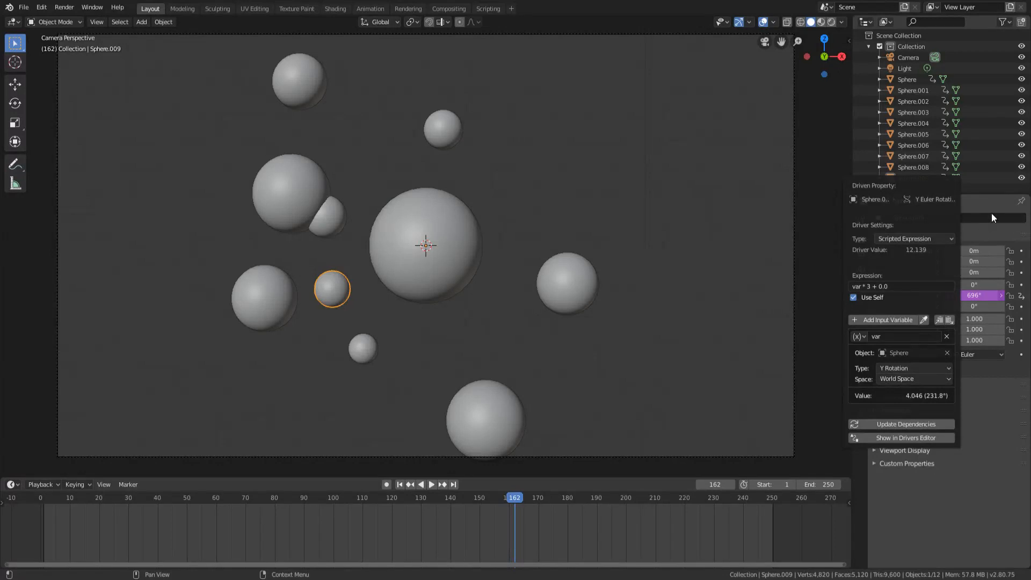
key("space")
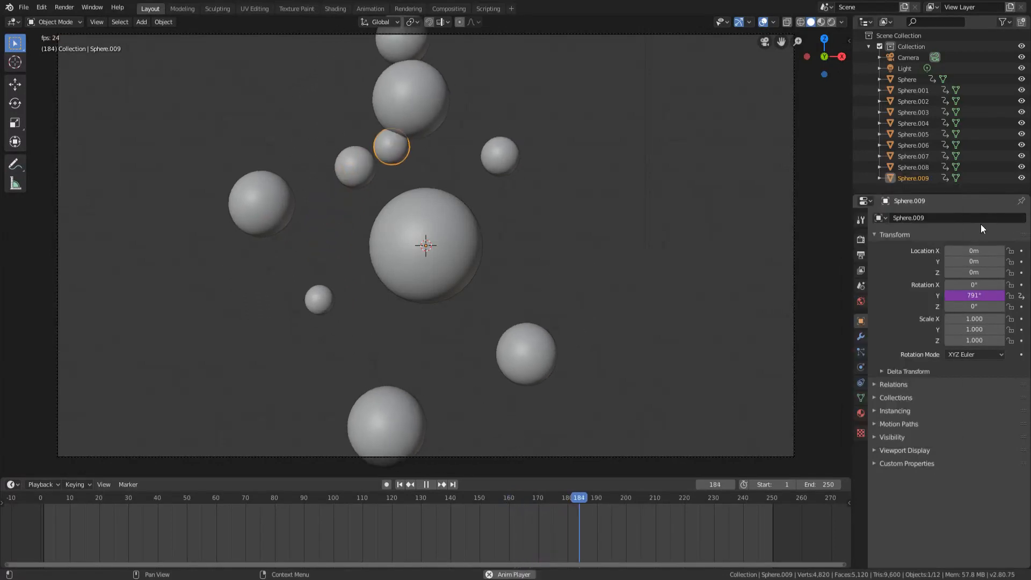
key("space")
Try the expression var * 3.2 + 0.0 in Sphere.009's Y rotation driver and play across the loop point to frame 29
right_click(973, 295)
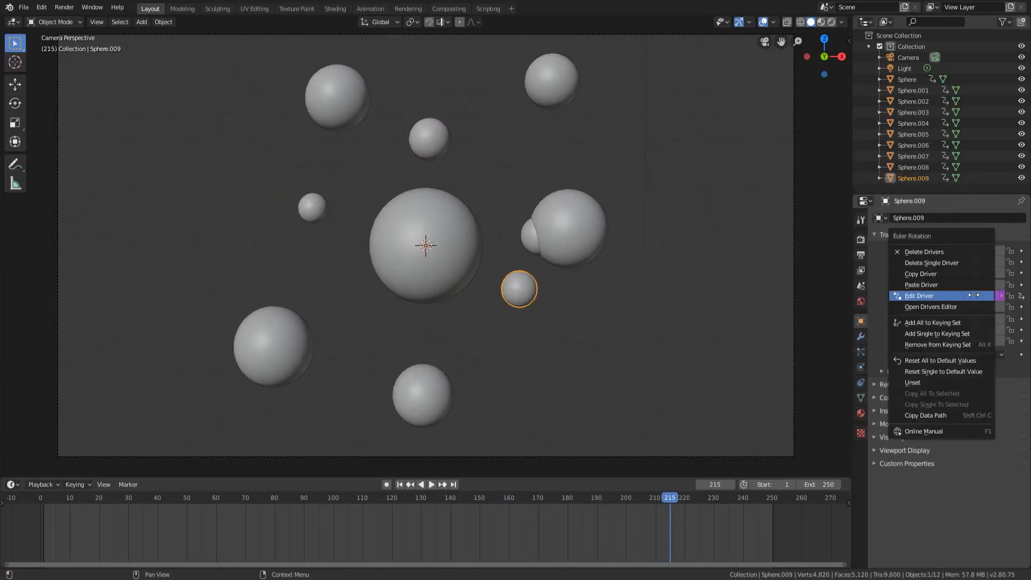
left_click(970, 296)
left_click(901, 289)
key("Return")
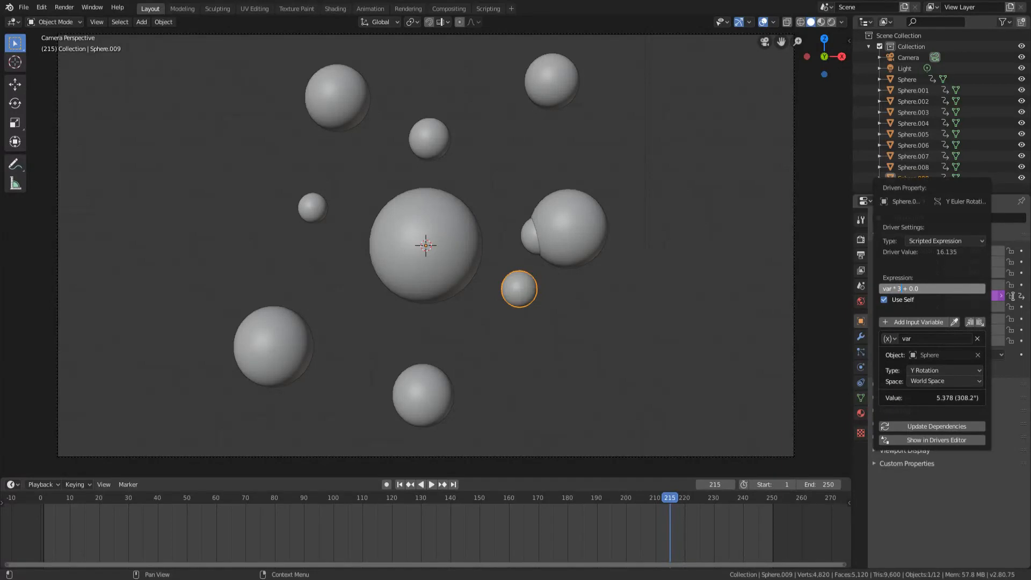
type(".2")
key("Return")
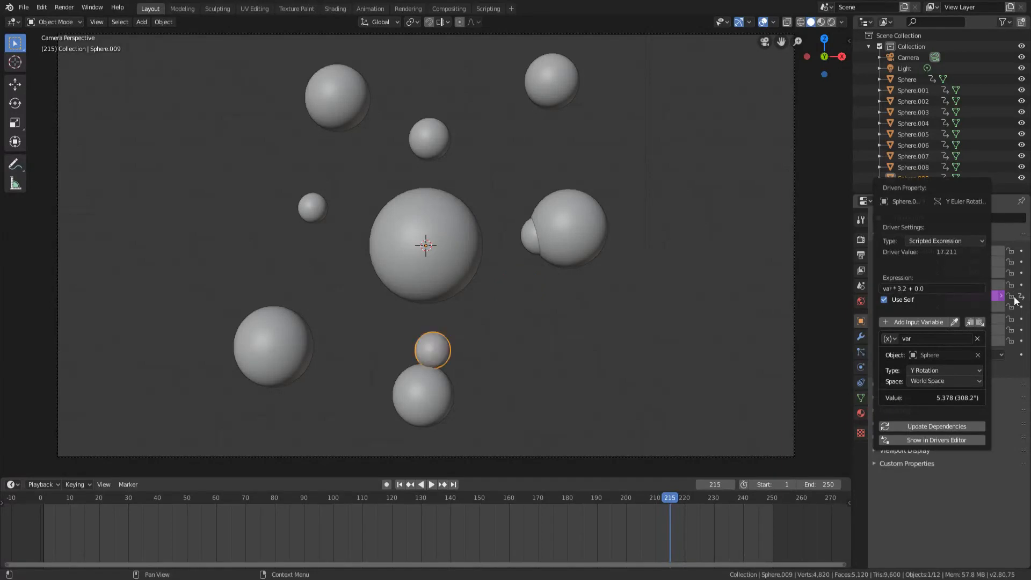
left_click(754, 504)
key("space")
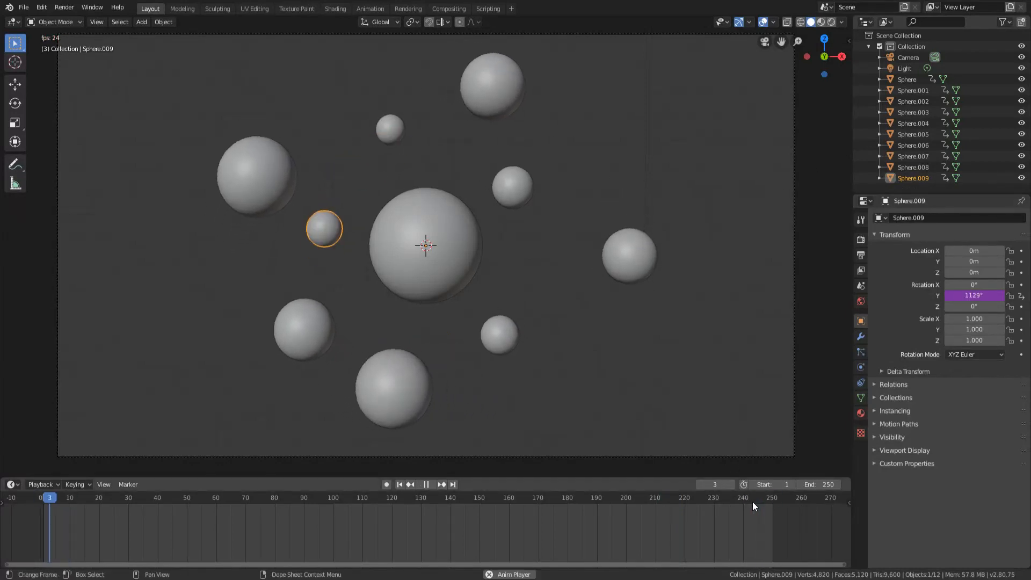
left_click(736, 502)
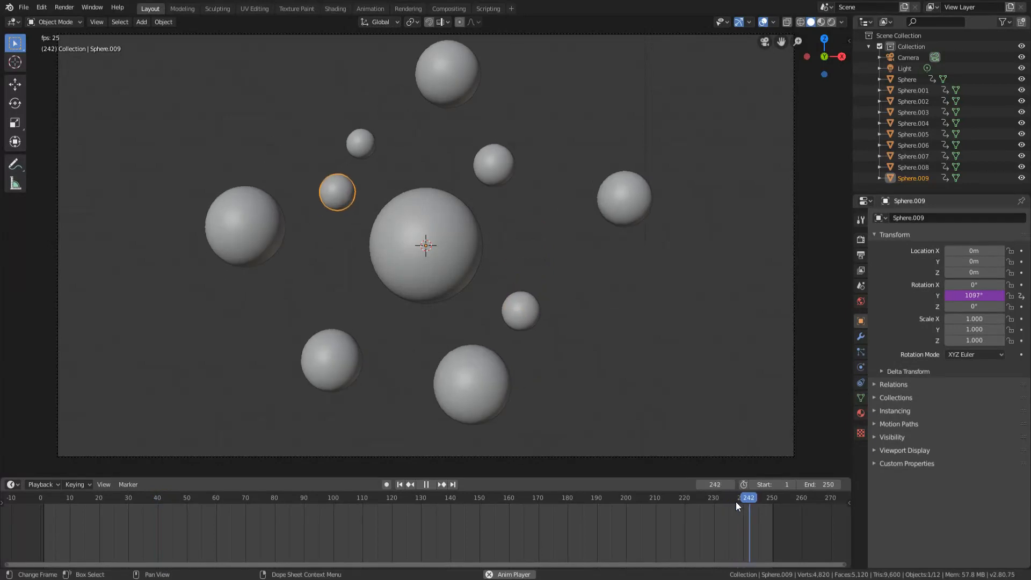
key("space")
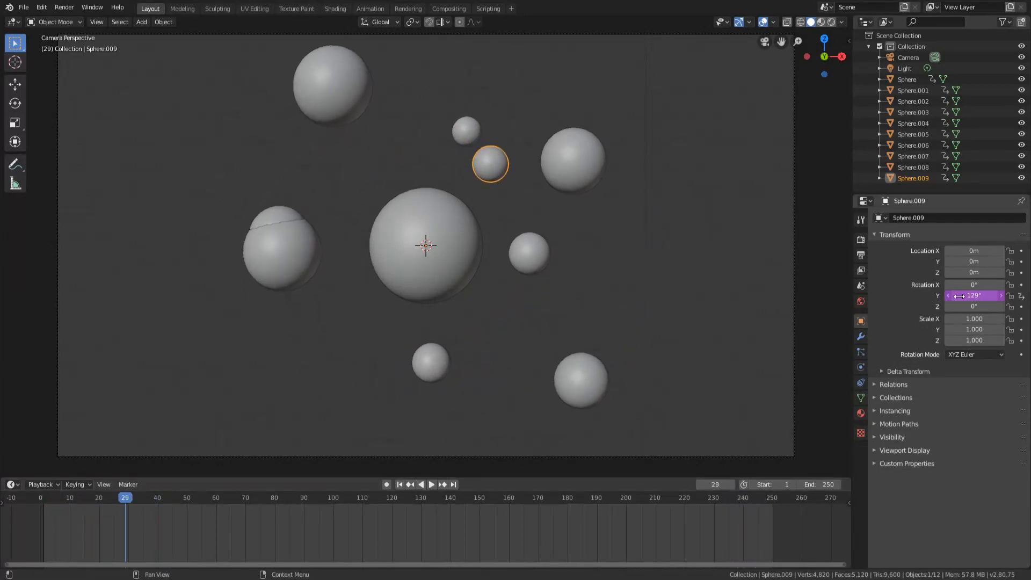
Restore the whole-number multiplier 3 in Sphere.009's Y rotation driver expression and play the animation
right_click(988, 296)
left_click(940, 295)
left_click(883, 287)
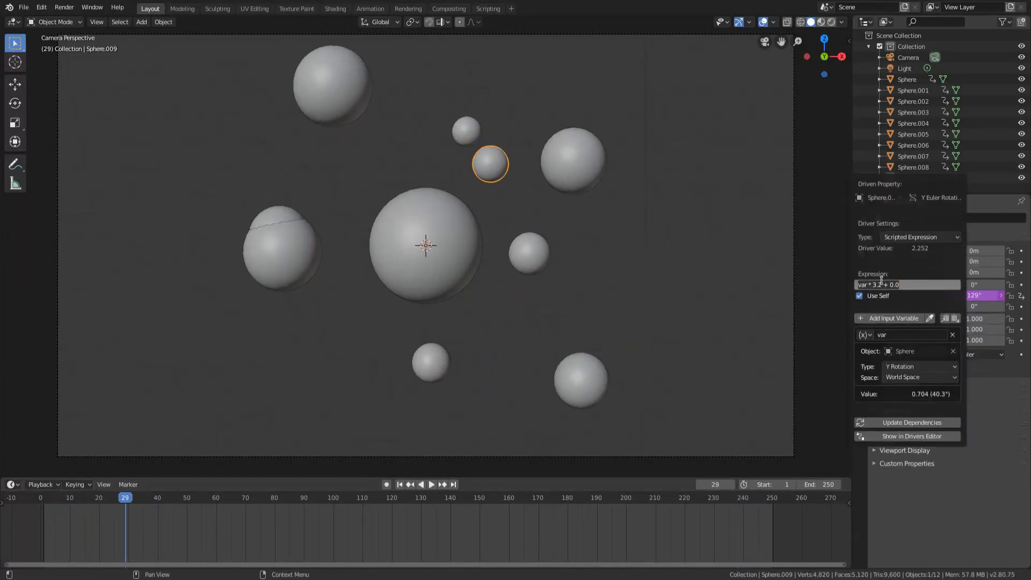
key("Right")
key("Left")
key("BackSpace")
key("BackSpace")
key("Return")
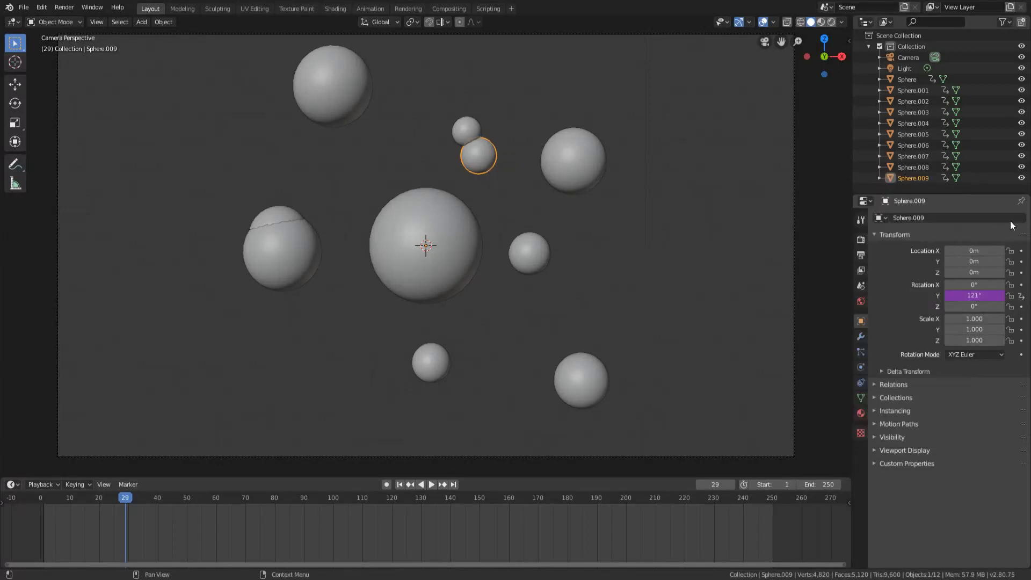
key("space")
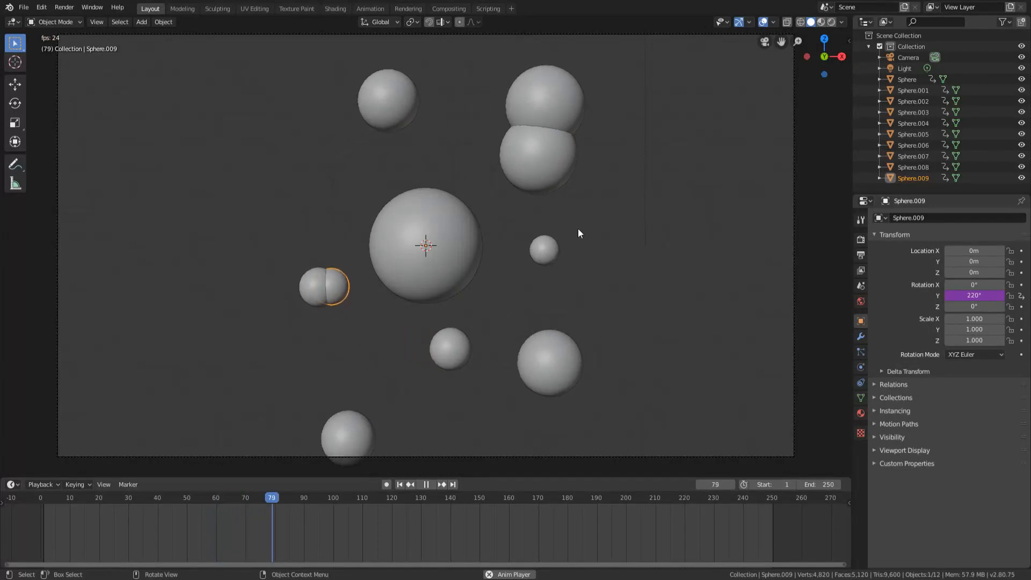
Multiply var by 4 in Sphere.004's Y rotation driver expression and resume the animation
key("space")
left_click(493, 404)
right_click(969, 295)
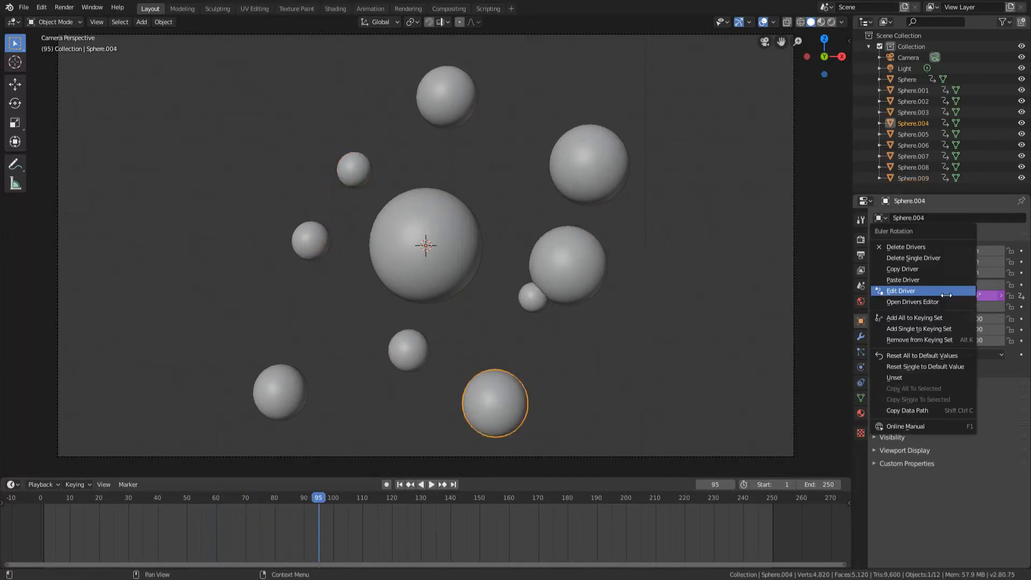
left_click(922, 291)
left_click(875, 282)
left_click(875, 284)
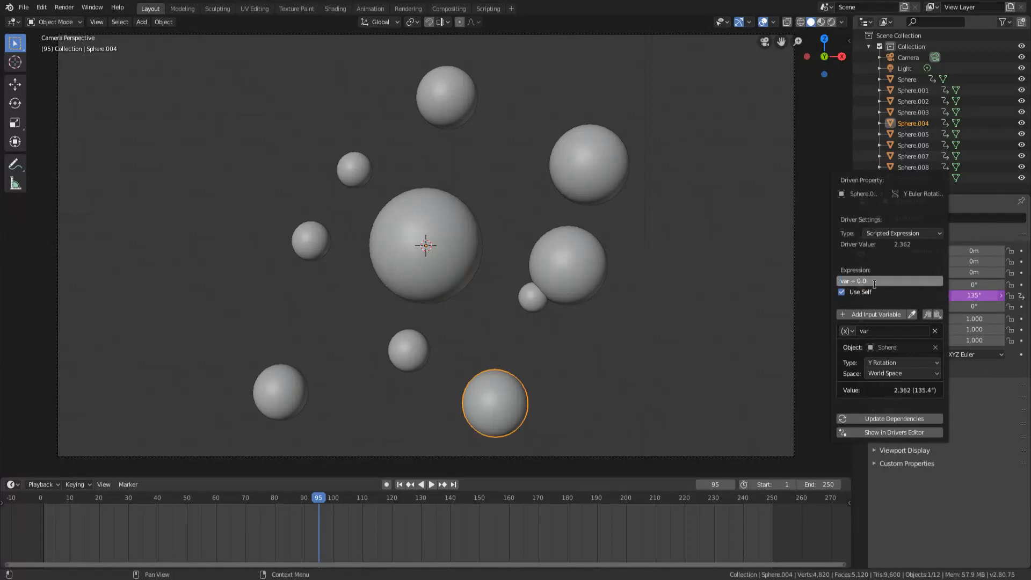
type("*")
key("Return")
key("space")
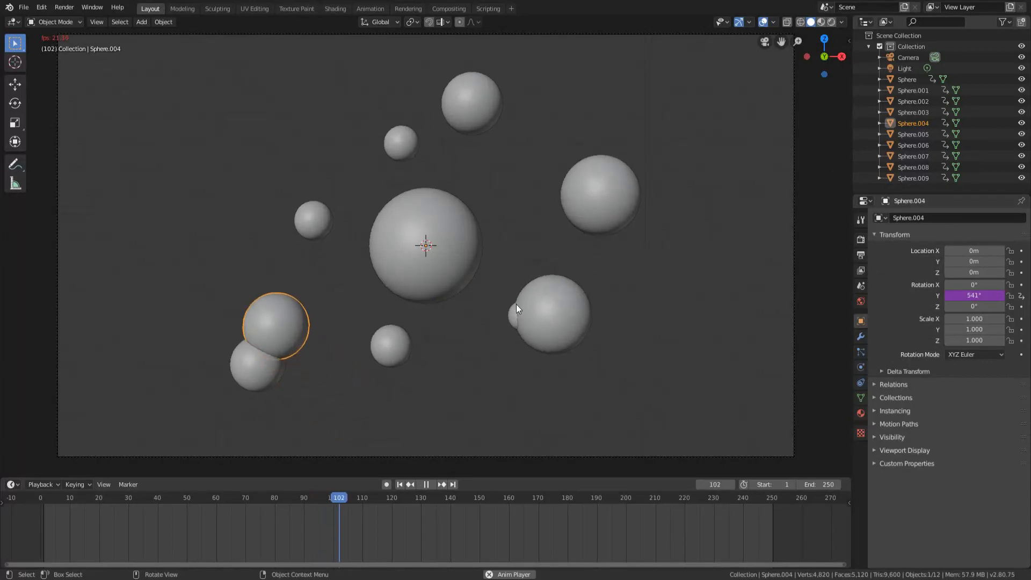
Pause at frame 132, set Sphere.007's Y rotation driver expression to var * 2 + 0.0 and resume the animation
key("space")
left_click(336, 295)
right_click(962, 294)
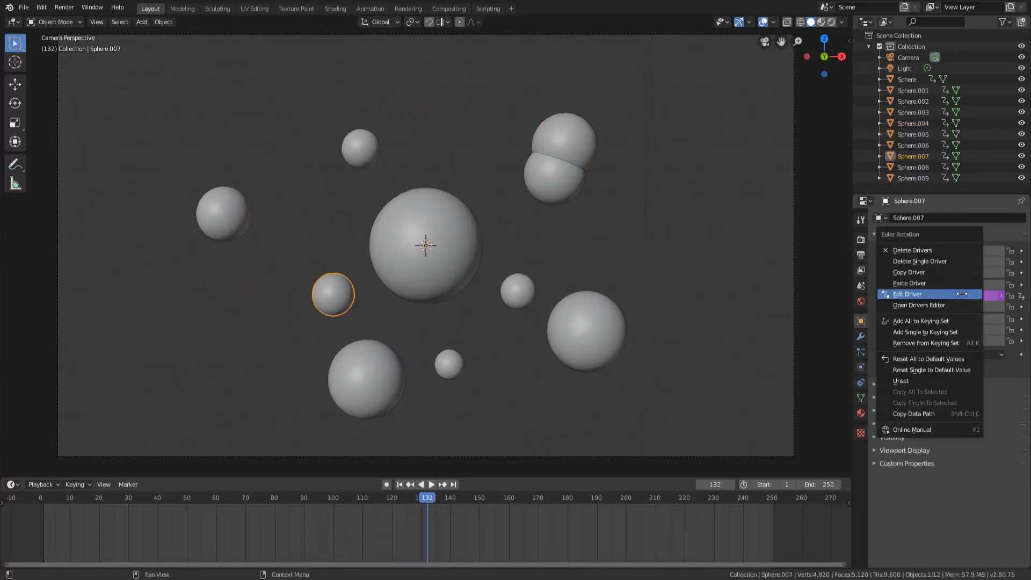
left_click(914, 294)
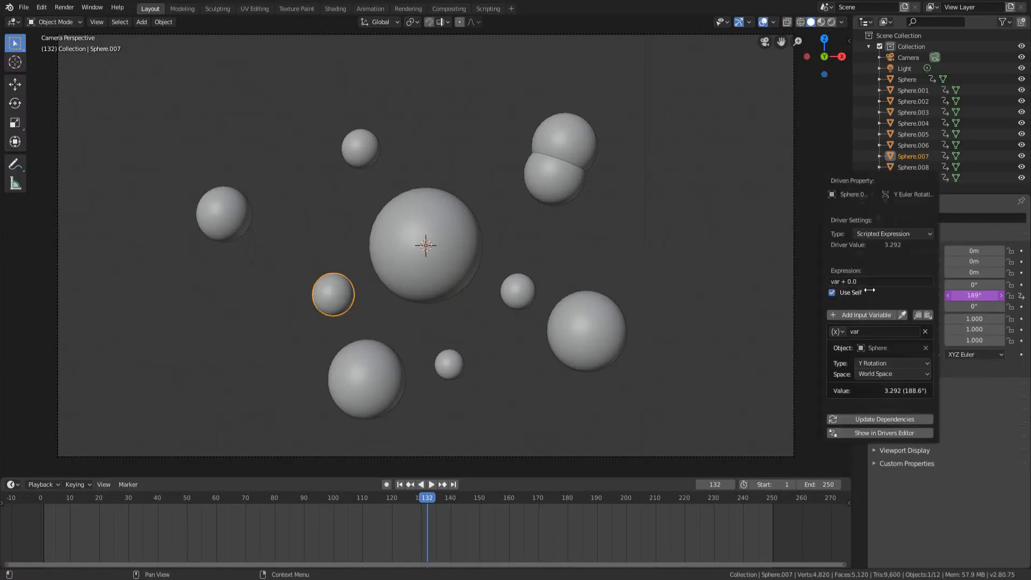
left_click(872, 282)
key("Left")
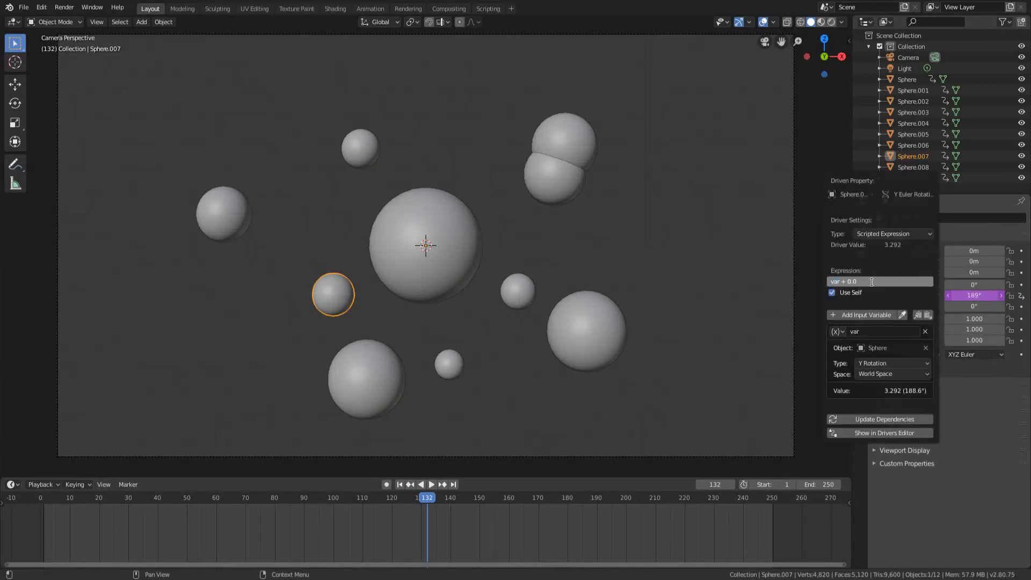
type("*2")
key("Return")
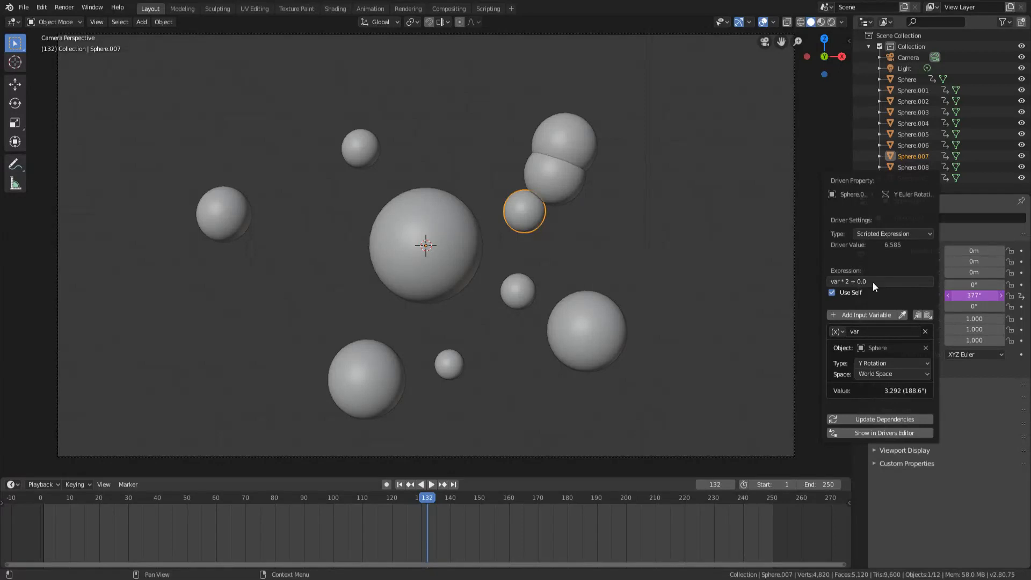
key("space")
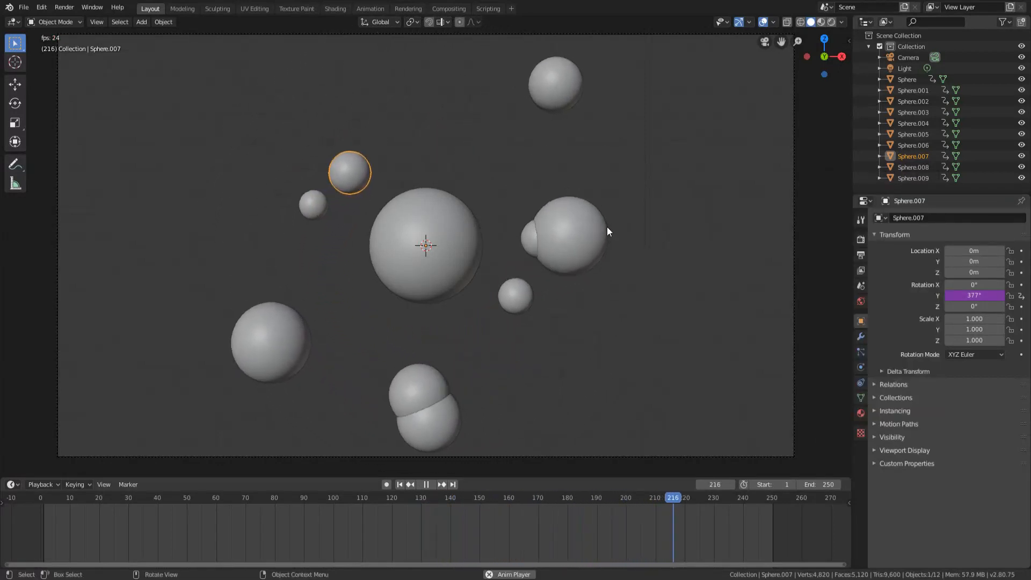
Pause at frame 8, set Sphere.005's Y rotation driver expression to var * 5 + 0.0 and resume the animation
key("space")
left_click(489, 344)
right_click(965, 295)
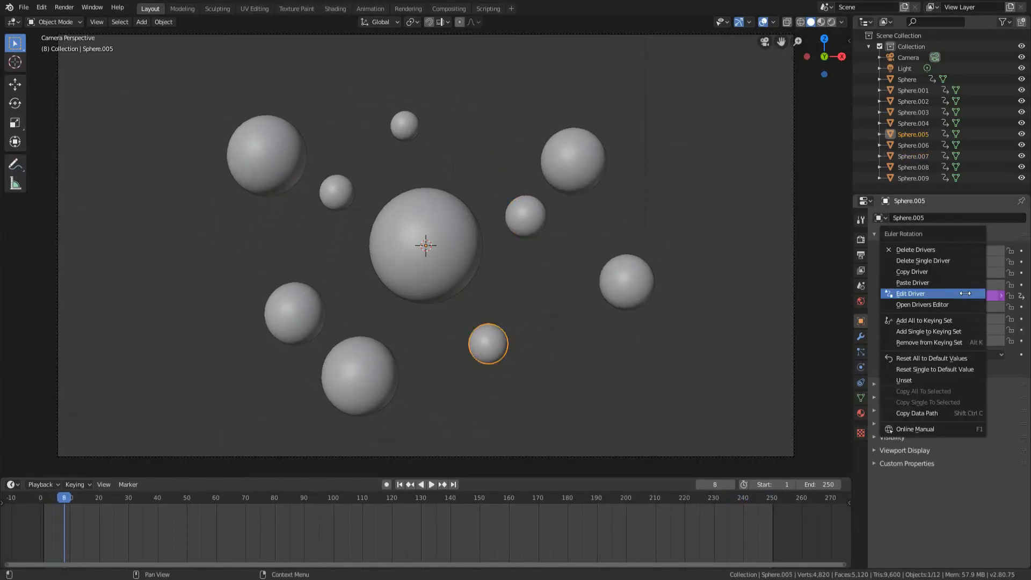
left_click(934, 293)
left_click(909, 277)
key("Left")
key("Right")
key("Right")
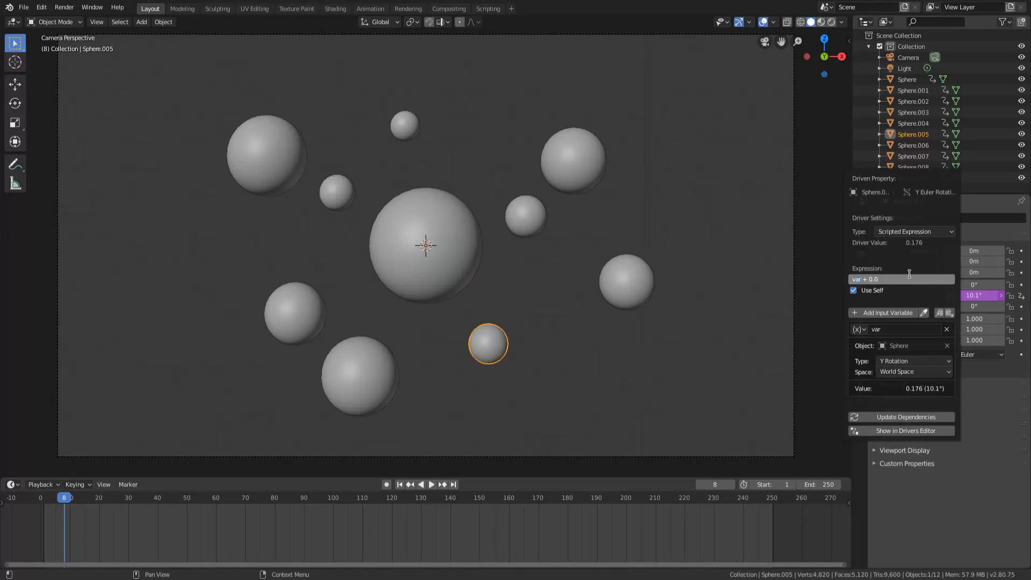
type("* 5")
key("Return")
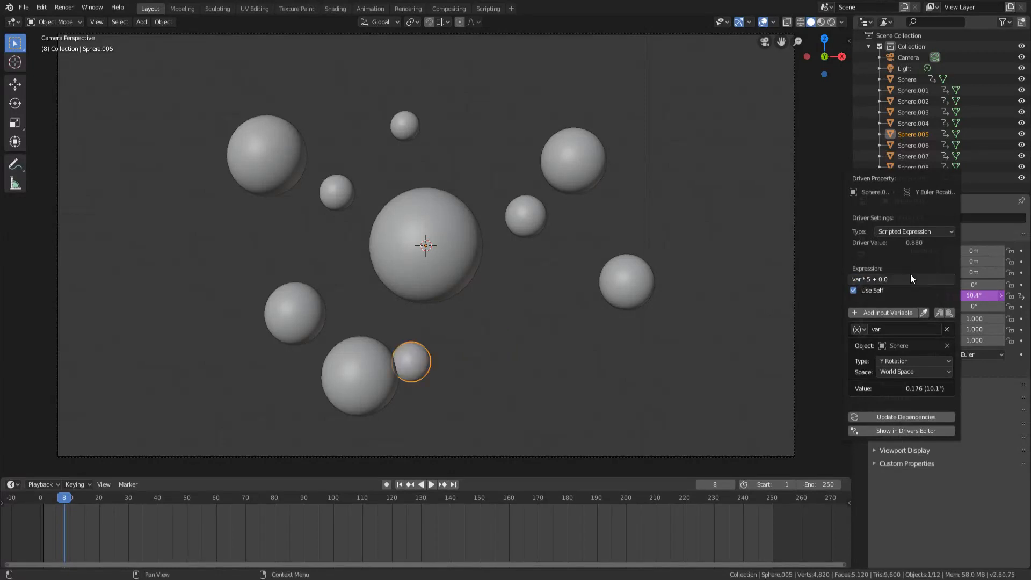
key("space")
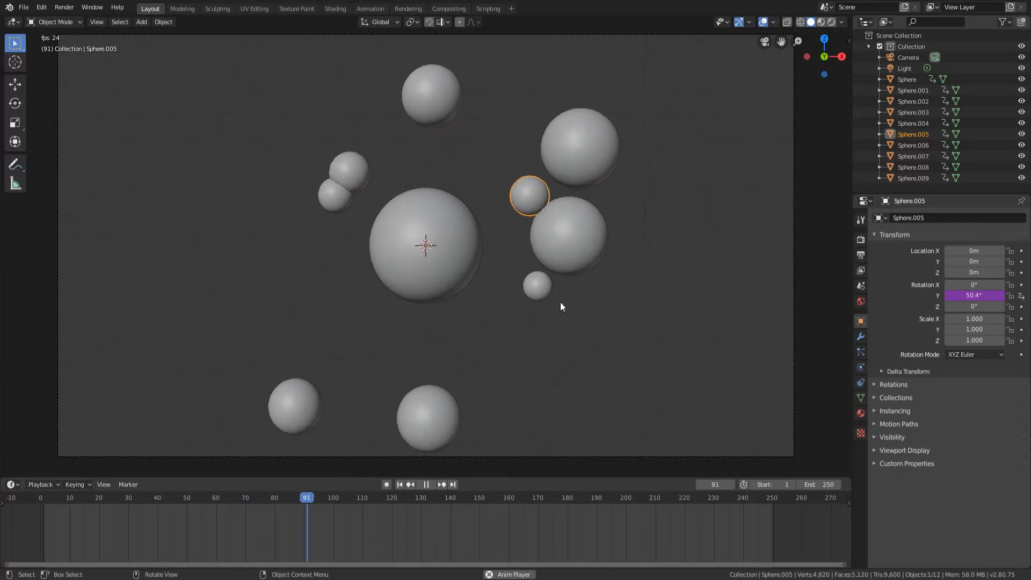
Pause at frame 91, examine where the orbiting spheres intersect up close and from the side, and return to the camera view
key("space")
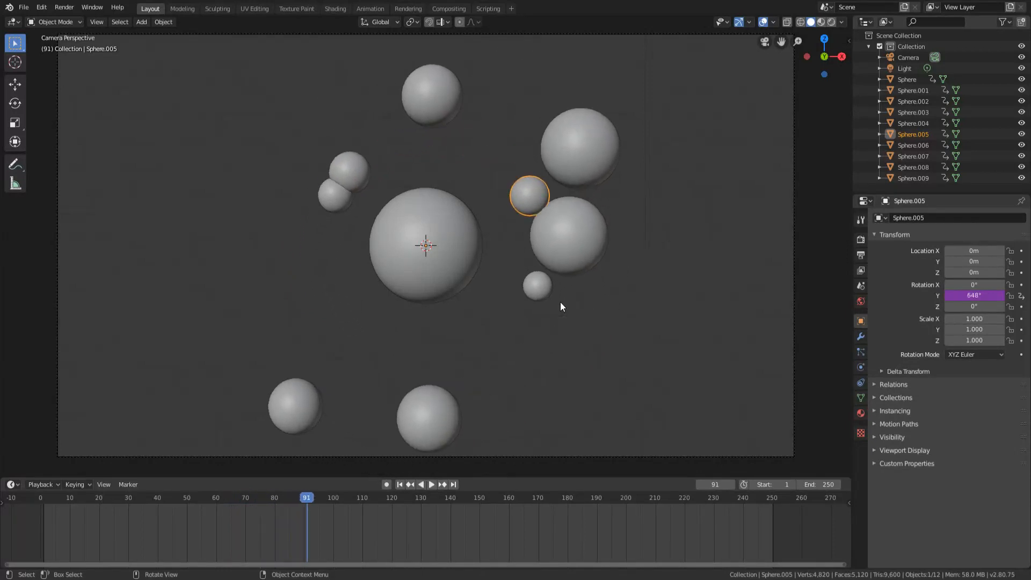
scroll(320, 178, "up", 5)
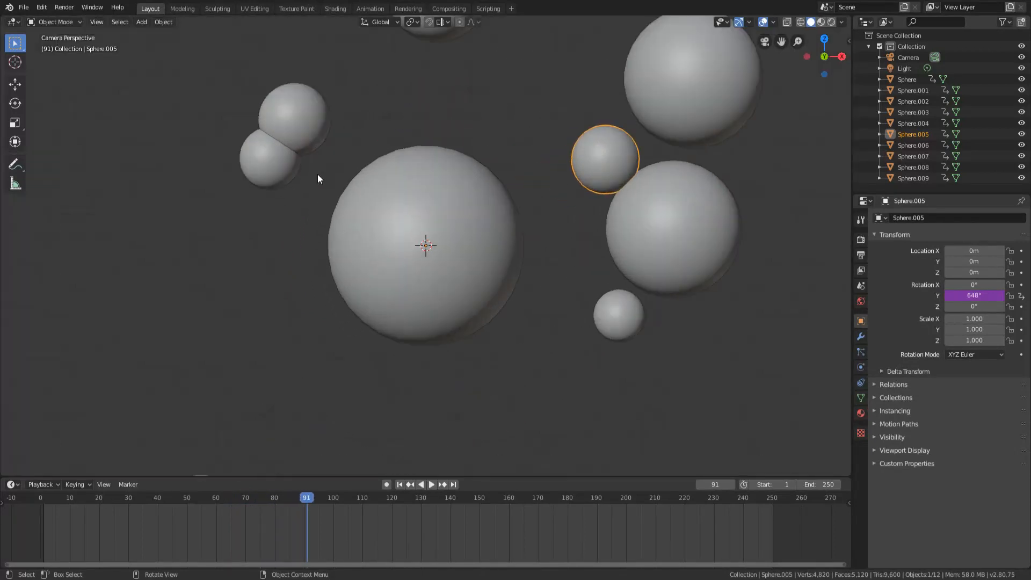
scroll(483, 282, "up", 6)
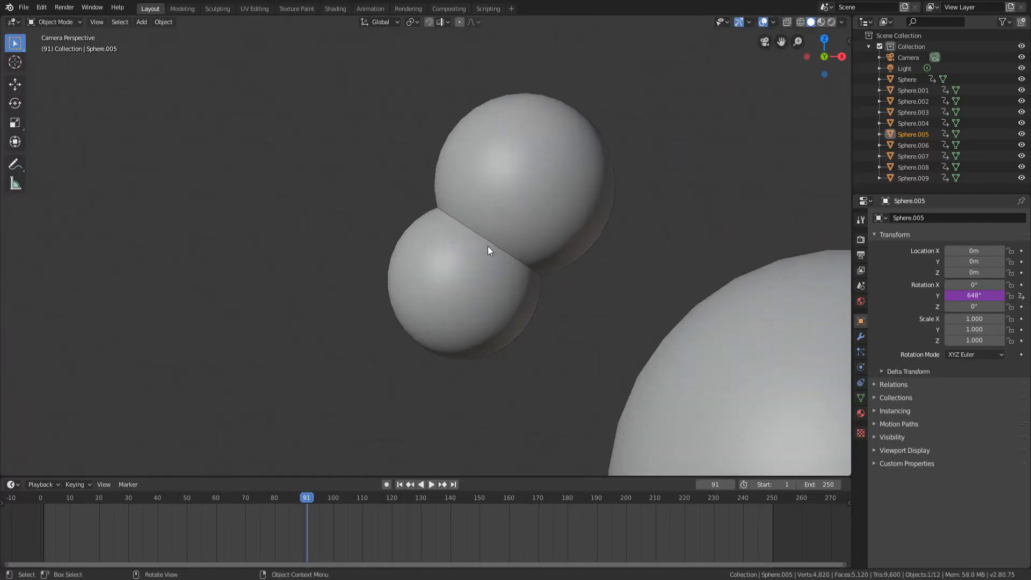
scroll(489, 251, "down", 12)
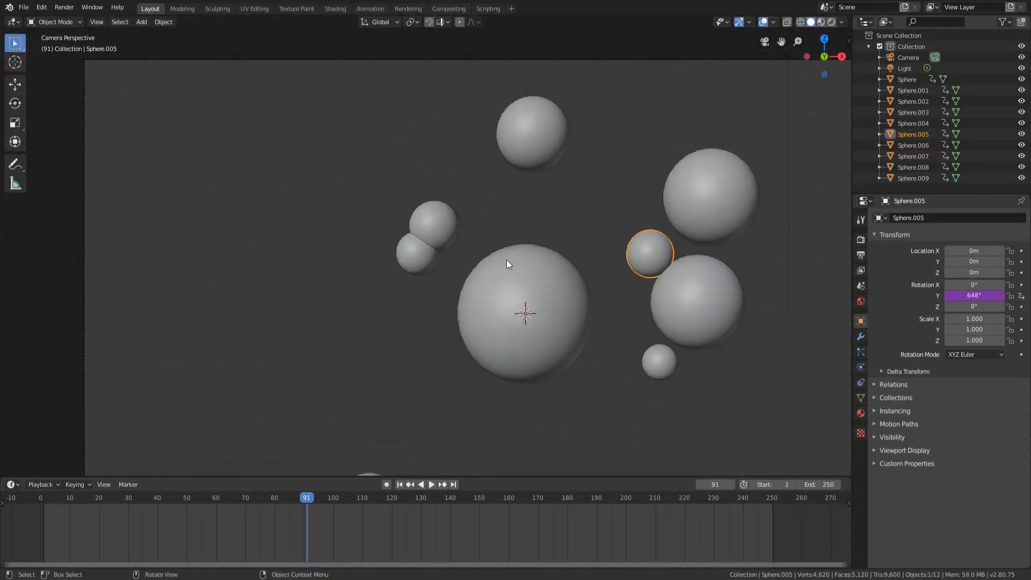
scroll(555, 251, "up", 4)
middle_click_drag(603, 248, 146, 265)
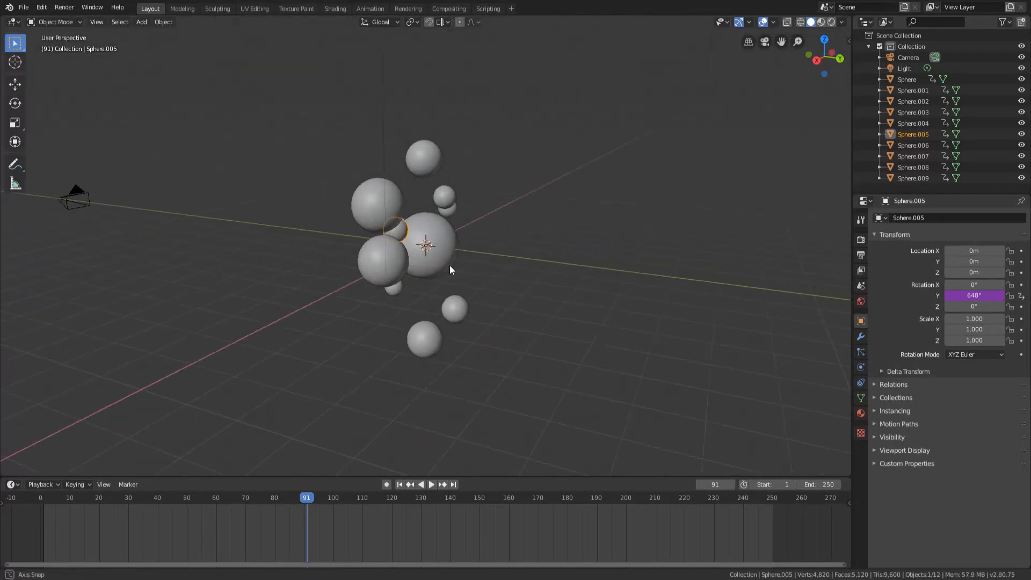
scroll(446, 269, "up", 5)
scroll(659, 270, "down", 6)
scroll(152, 263, "down", 4)
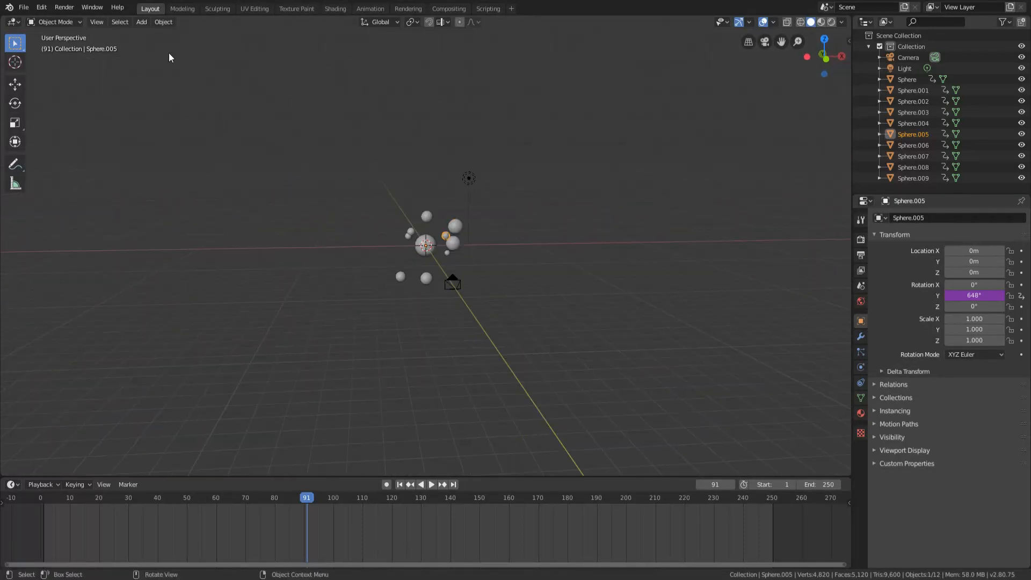
scroll(463, 230, "up", 5)
mouse_move(463, 230)
middle_mouse_down()
mouse_move(465, 199)
mouse_move(398, 183)
mouse_move(469, 222)
middle_mouse_up()
key("KP_0")
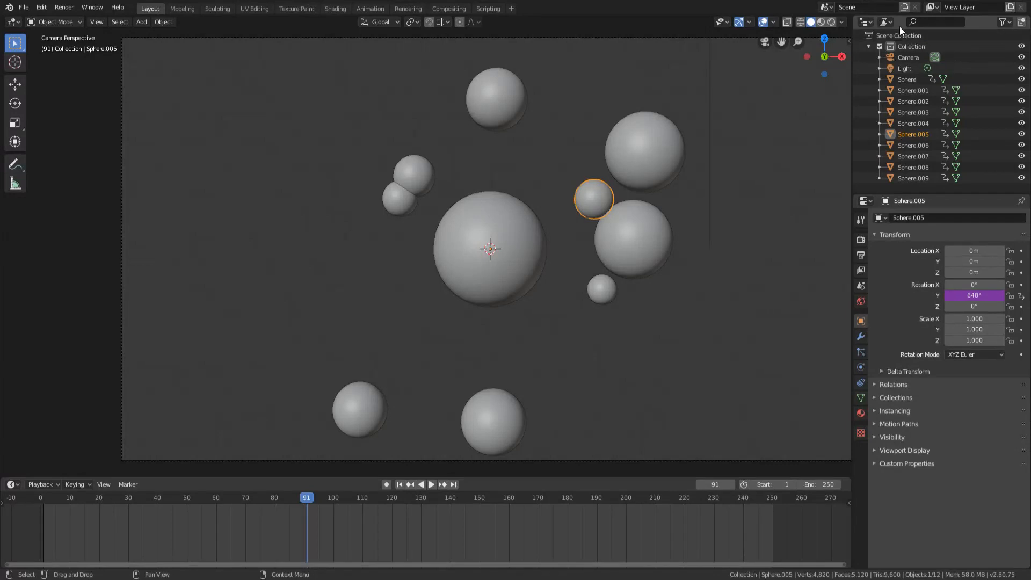
Leave the central sphere in place and move Sphere.001 by 1 m along the global Y axis
left_click(912, 78)
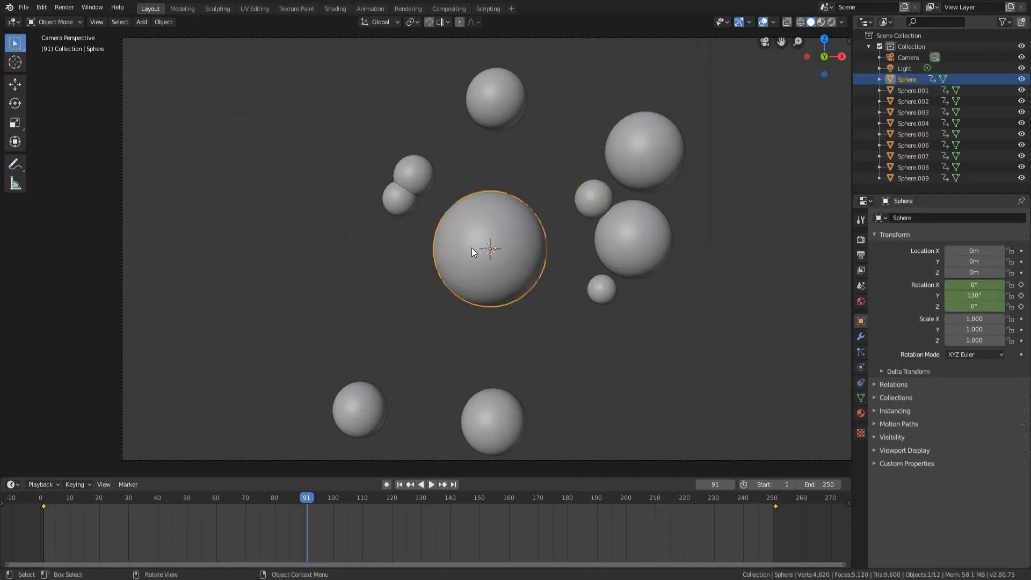
left_click(904, 90)
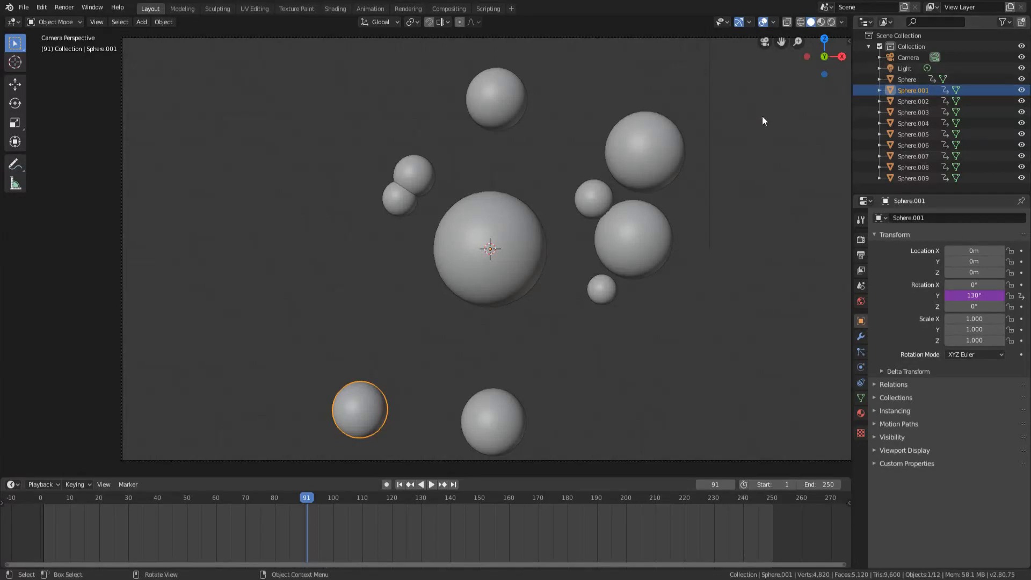
key("g")
key("y")
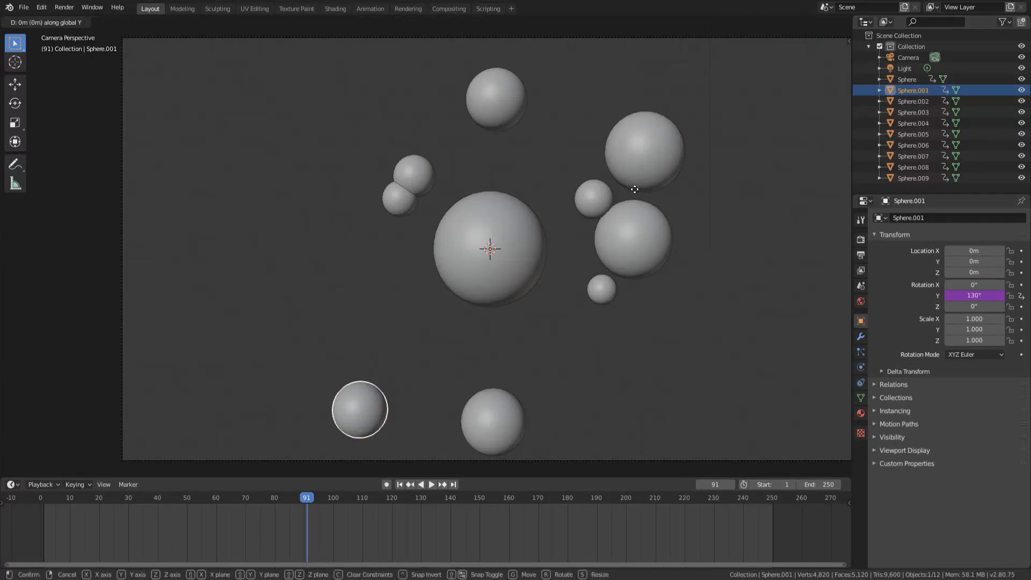
type("1")
key("Return")
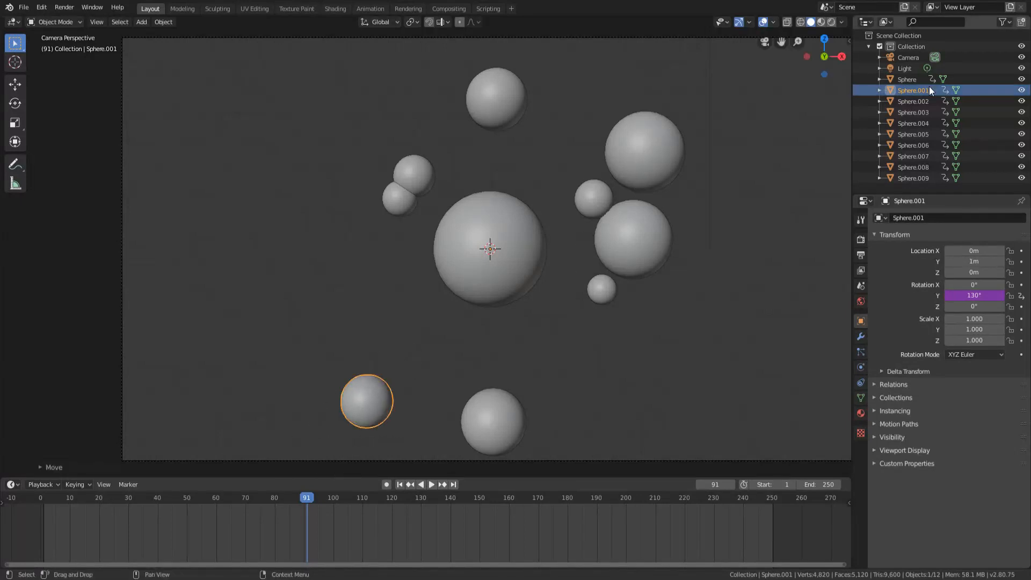
Move Sphere.002 by 2 m along the global Y axis
left_click(914, 101)
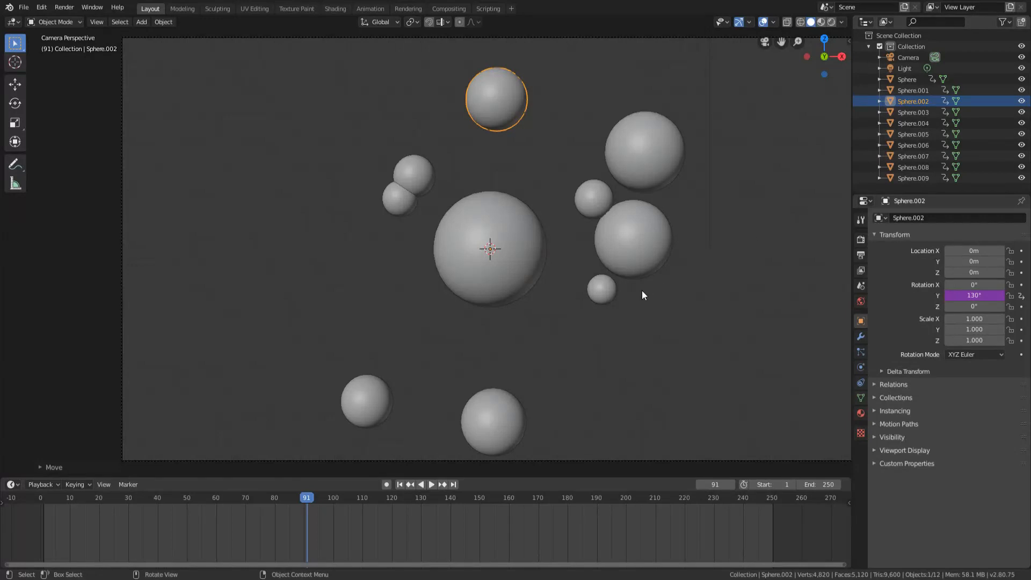
type("gy2")
key("Return")
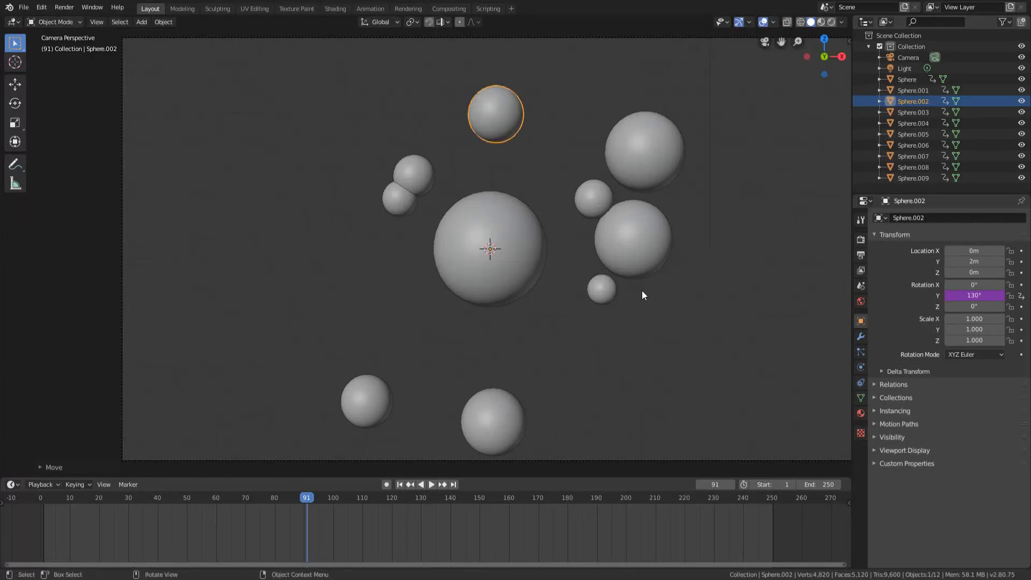
Move Sphere.003 by 3 m and Sphere.004 by 4 m along the global Y axis
left_click(910, 122)
left_click(910, 111)
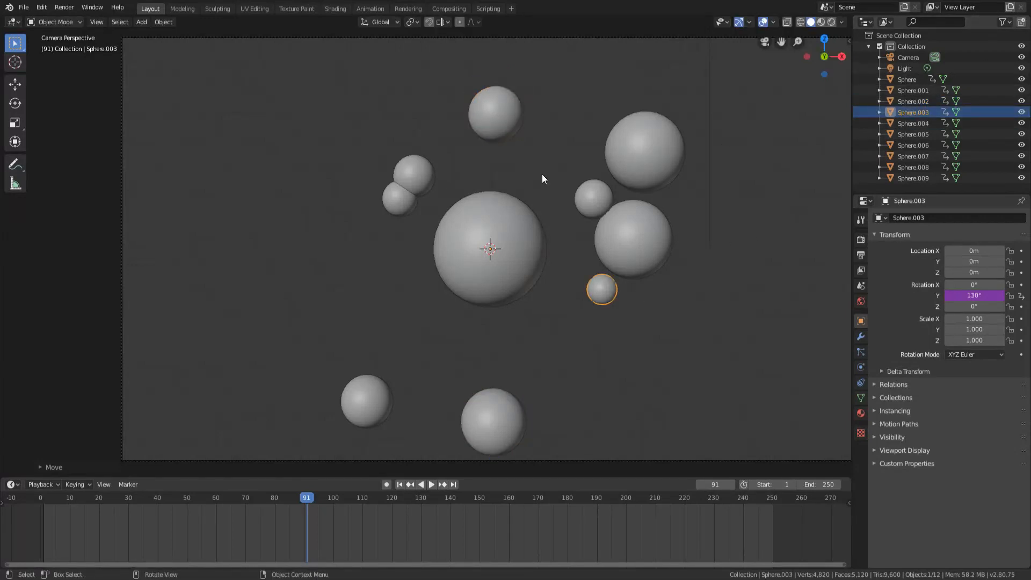
left_click(921, 121)
type("gy4")
key("Return")
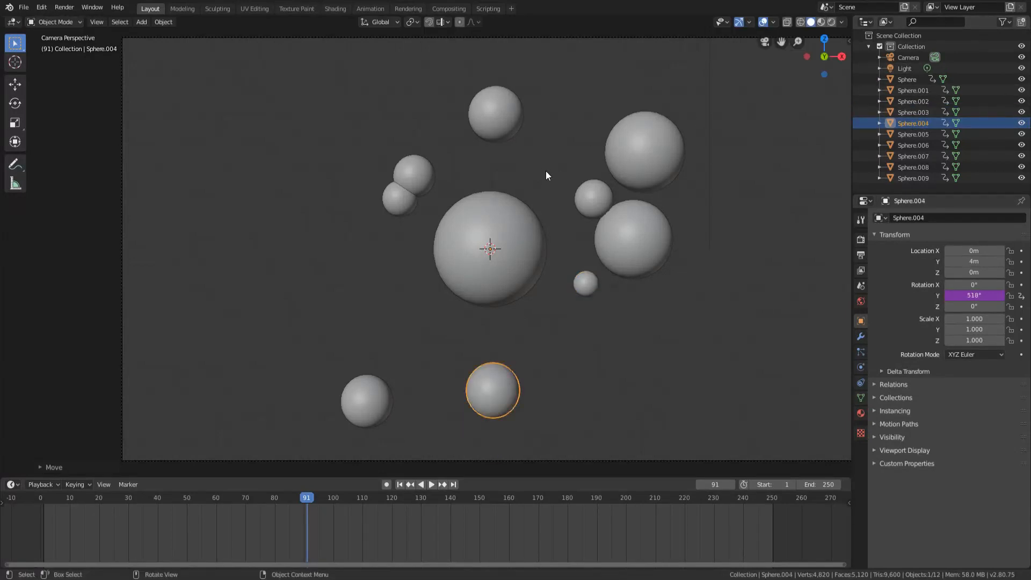
Move Sphere.005 by 5 m and Sphere.006 by 6 m along the global Y axis
left_click(920, 138)
type("gy")
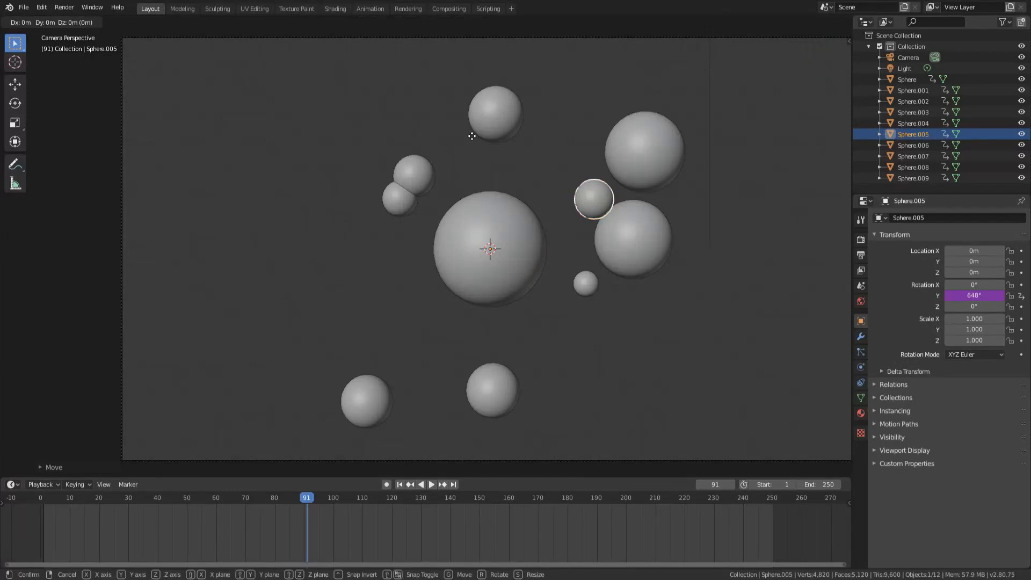
type("5")
key("Return")
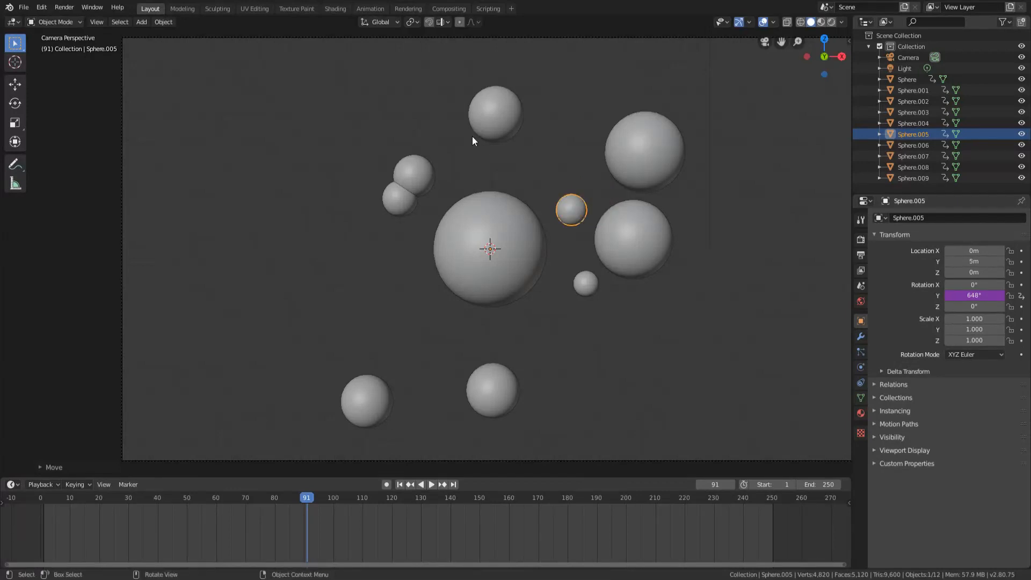
left_click(892, 145)
type("gy6")
key("Return")
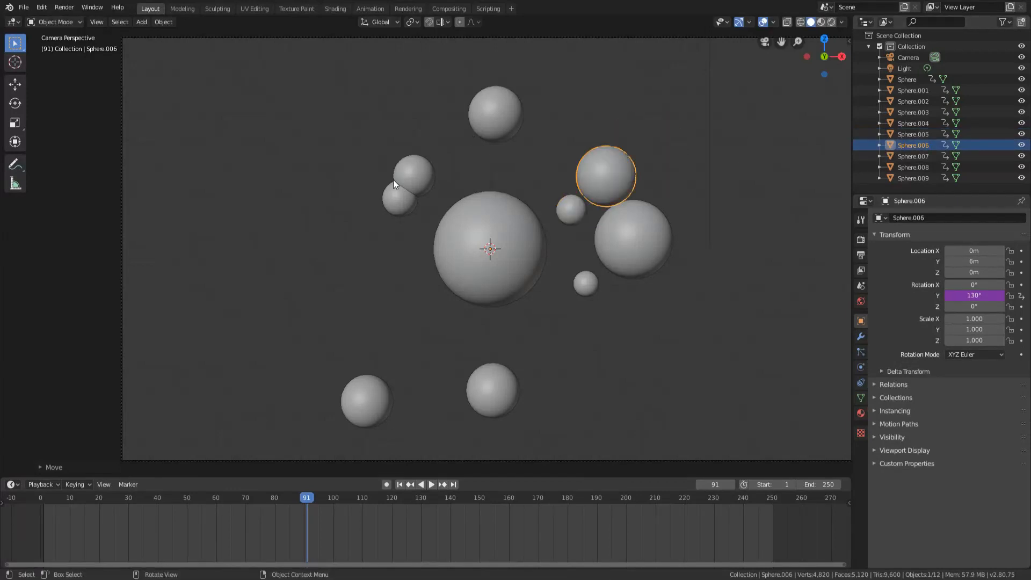
Move Sphere.007 by 7 m and Sphere.008 by 8 m along the global Y axis
left_click(901, 156)
type("gy")
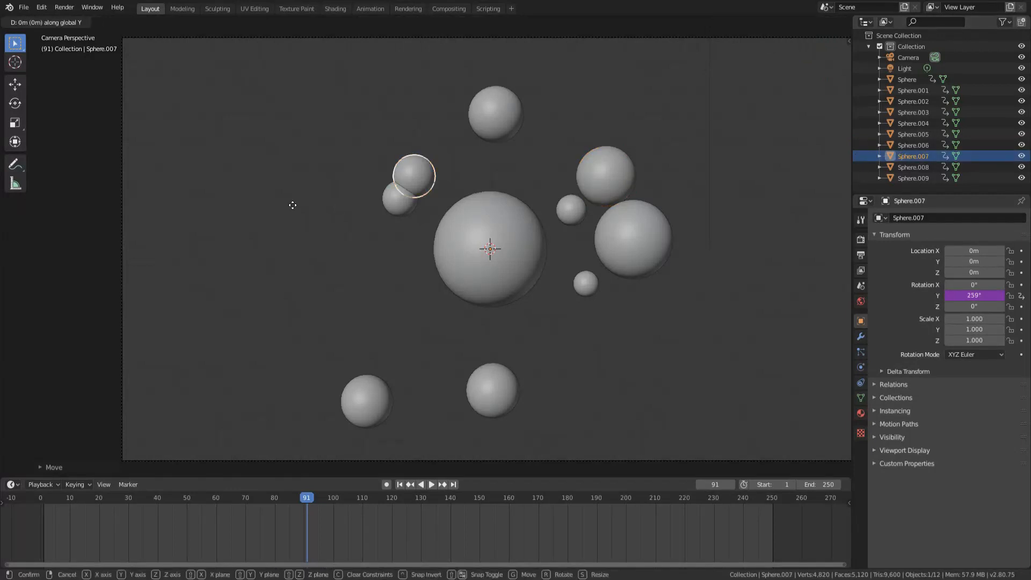
type("7")
key("Return")
left_click(880, 167)
left_click(897, 169)
left_click(878, 167)
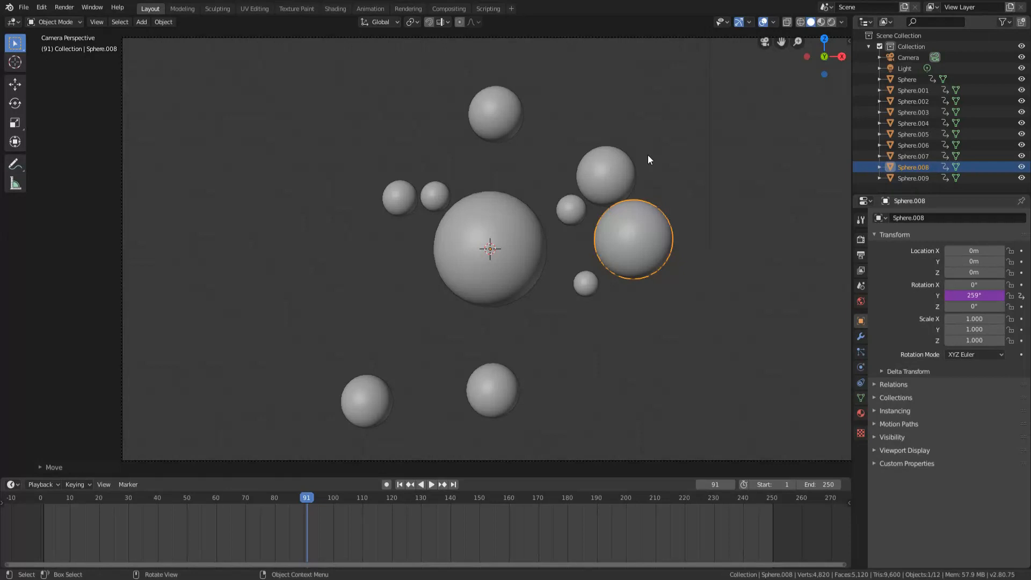
type("gy8")
key("Return")
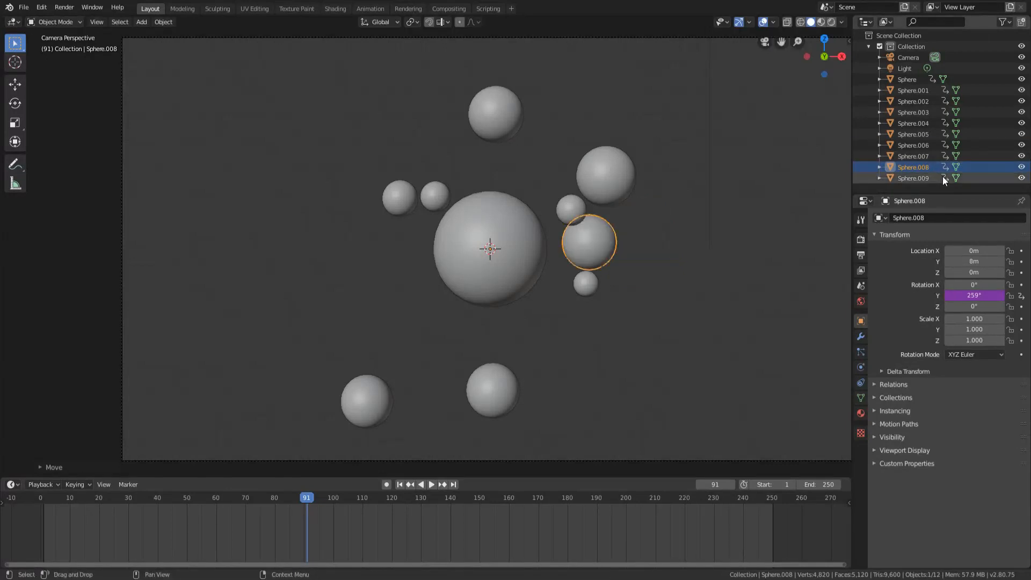
Move Sphere.009 by 9 m along the global Y axis, deselect everything and play the animation in the full camera frame
left_click(908, 178)
type("gy9")
key("Return")
key("a")
key("space")
left_click(583, 162)
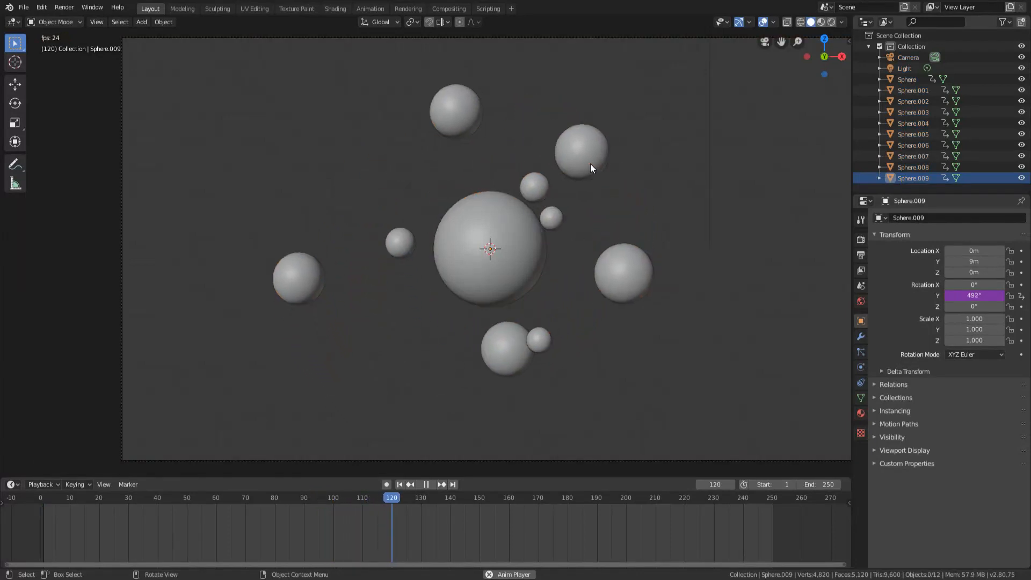
scroll(674, 224, "down", 3)
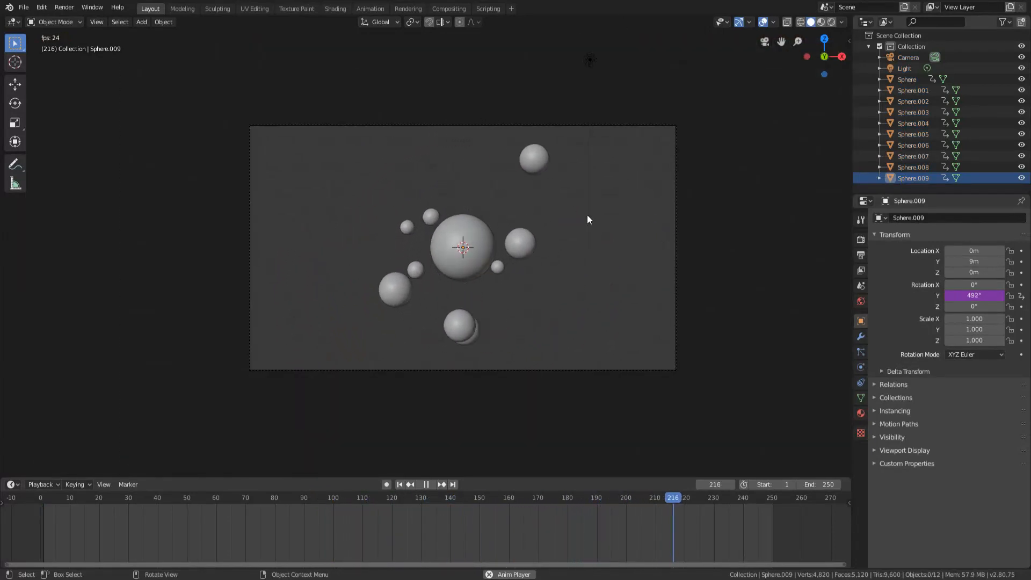
Stop playback and move the mesh of Sphere.001 closer to the central planet in Edit Mode
key("space")
left_click(564, 260)
key("Tab")
key("g")
left_click(579, 294)
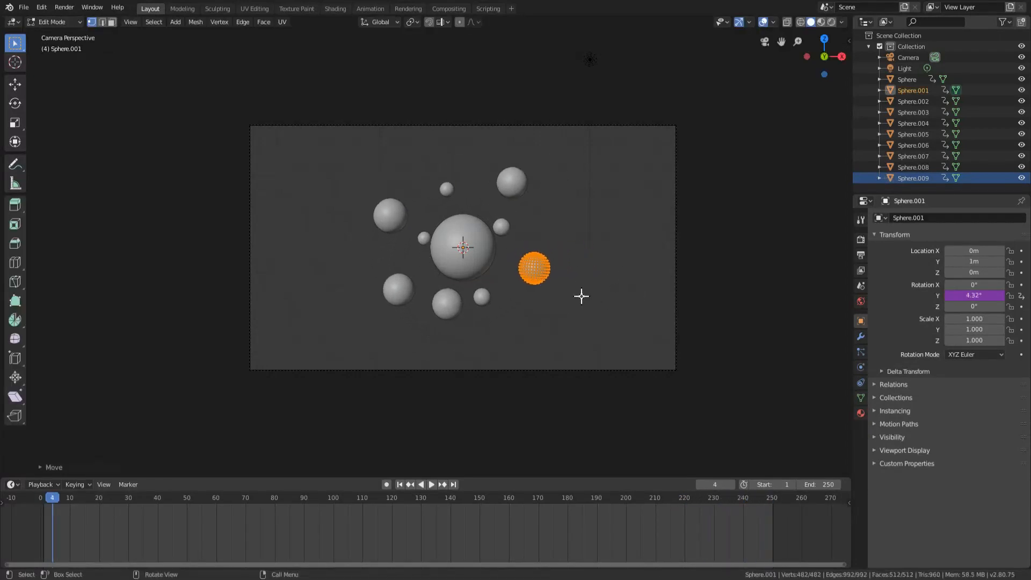
key("Tab")
Deselect everything and play the animation to check the spheres' orbits within the camera frame
key("space")
key("a")
key("a")
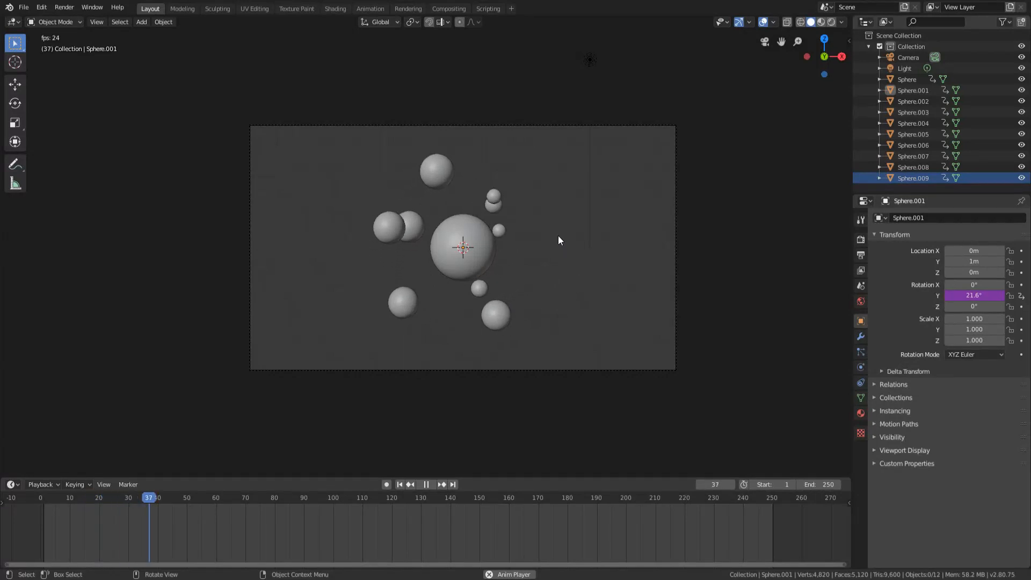
scroll(558, 235, "down", 2)
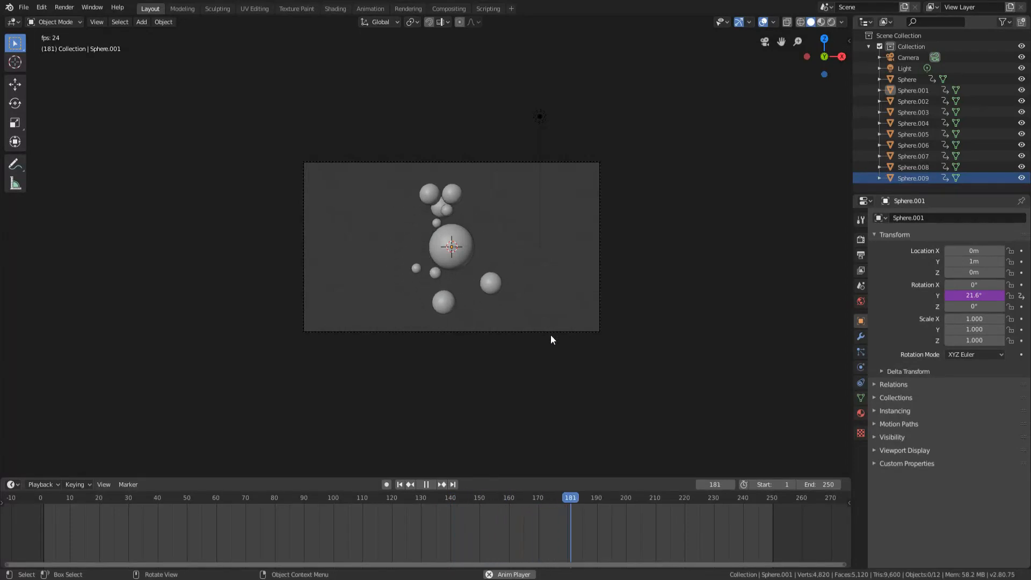
scroll(550, 337, "up", 3)
scroll(611, 273, "up", 4)
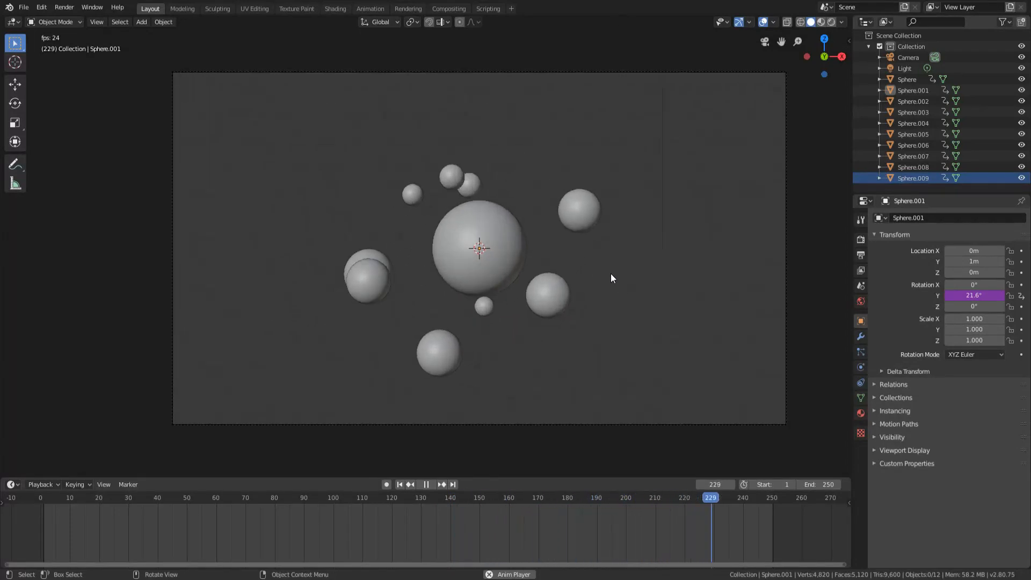
key("space")
Add a torus to the mesh of the central Sphere in Edit Mode as a planetary ring
left_click(503, 246)
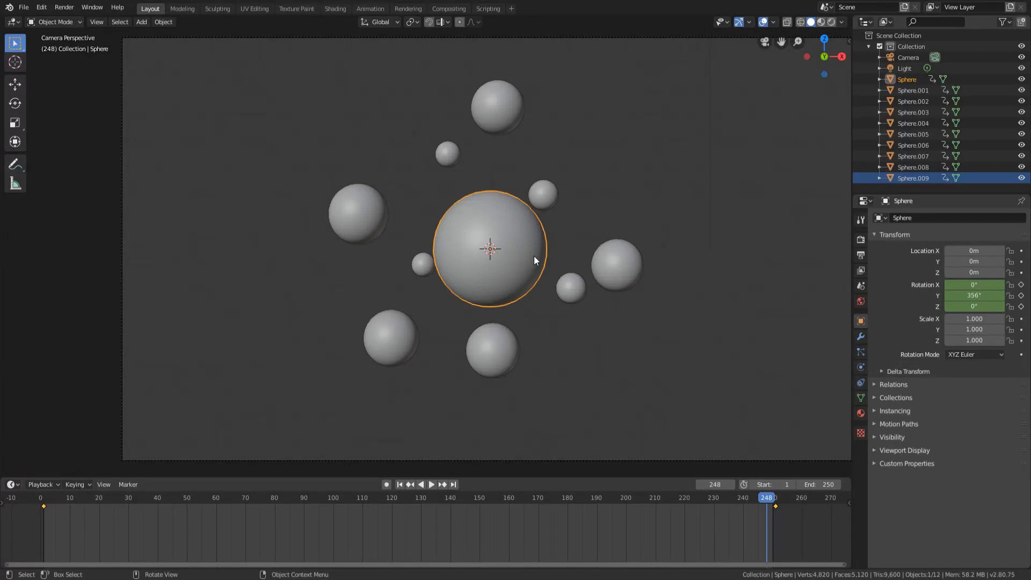
key("Tab")
key("Tab")
left_click(892, 88)
left_click(901, 79)
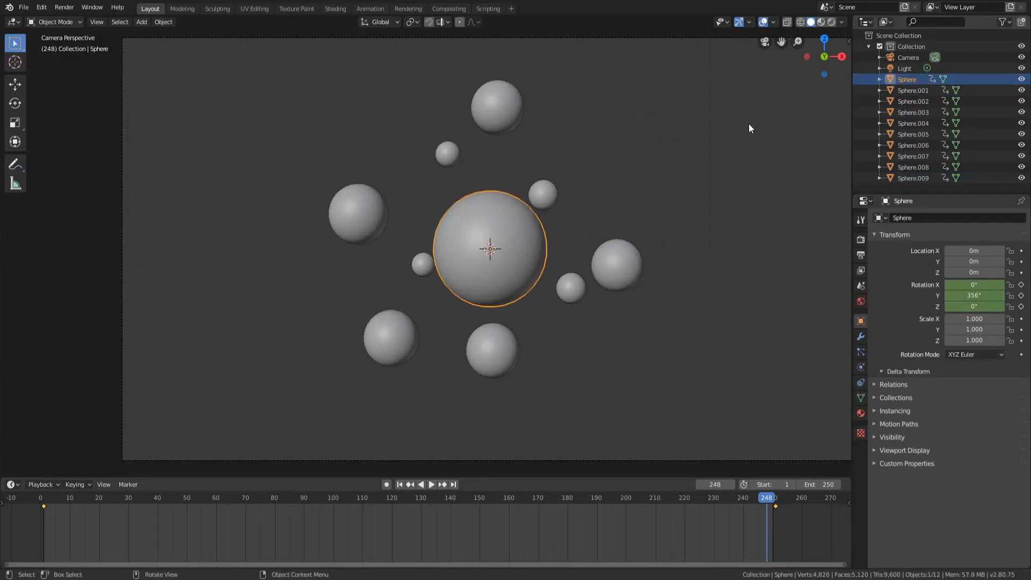
key("Tab")
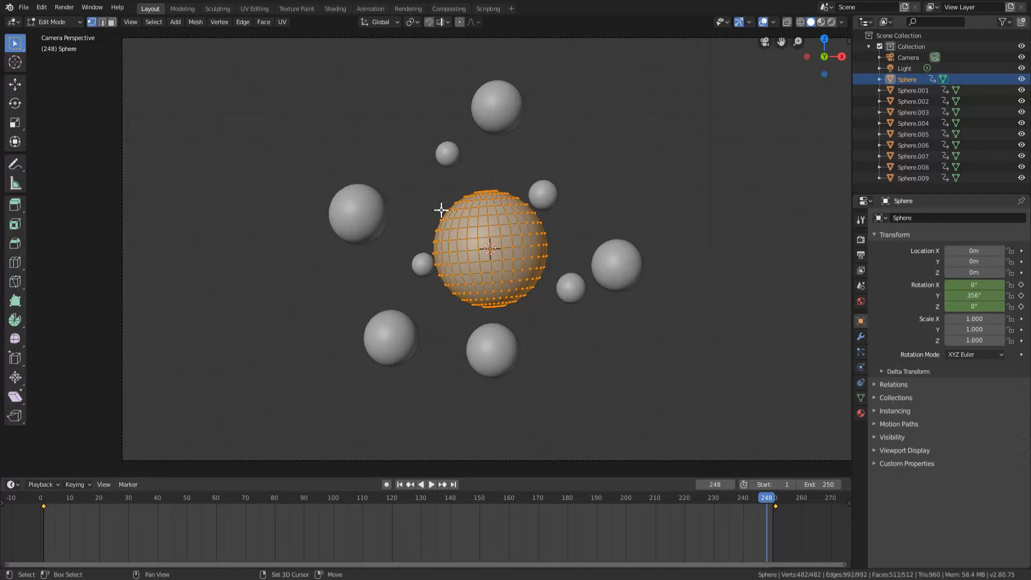
key("shift+a")
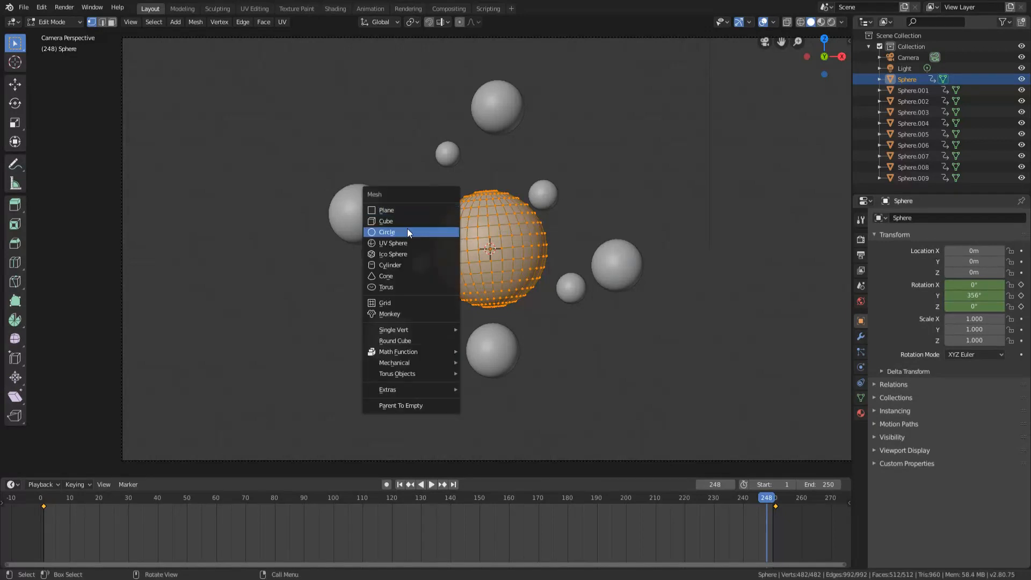
left_click(390, 286)
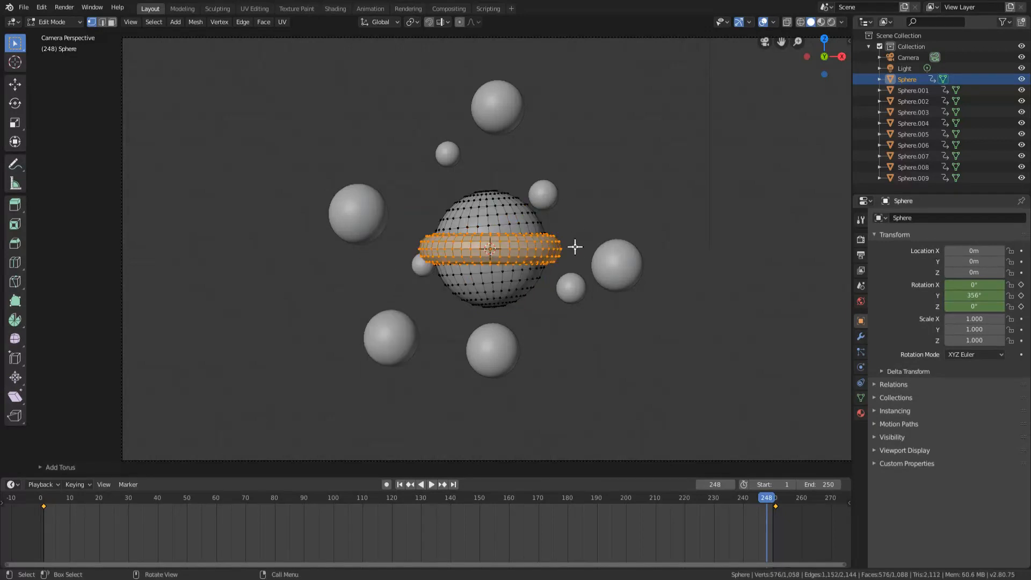
Set the new torus's major radius to 2.7 m and inspect the ring around the planet
left_click(41, 466)
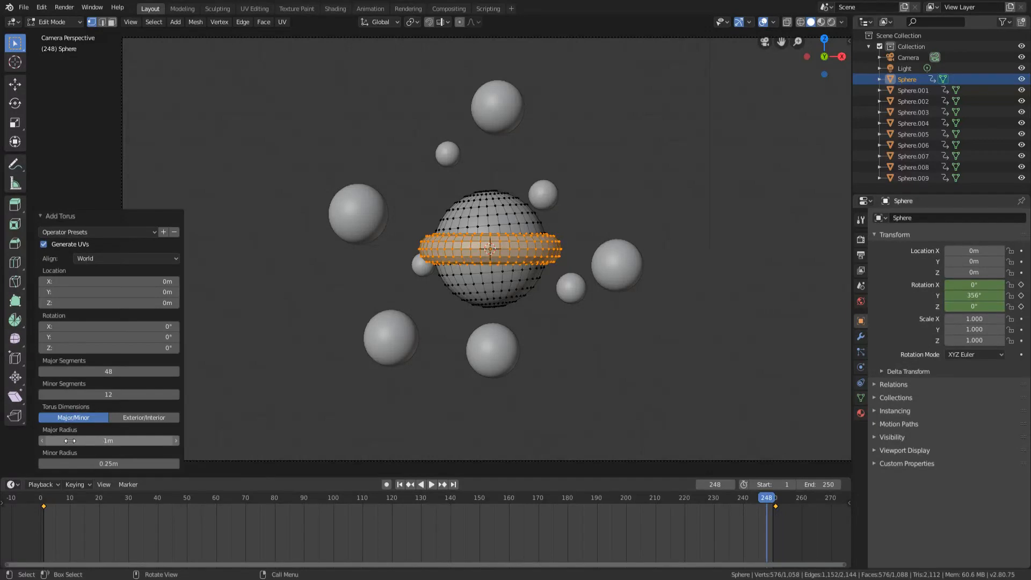
left_click_drag(73, 441, 167, 448)
middle_click_drag(493, 220, 479, 275)
scroll(478, 274, "up", 4)
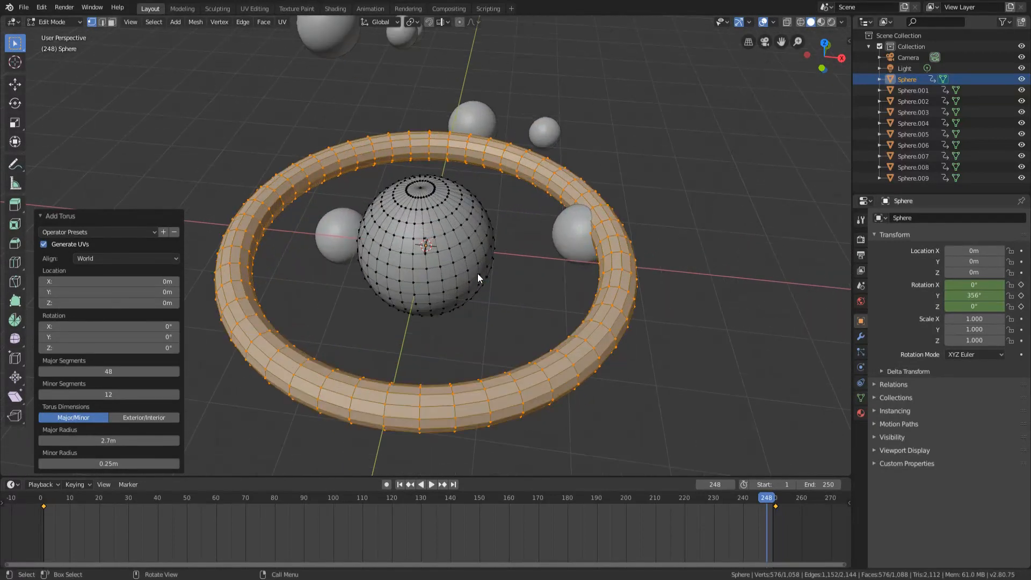
scroll(478, 273, "down", 3)
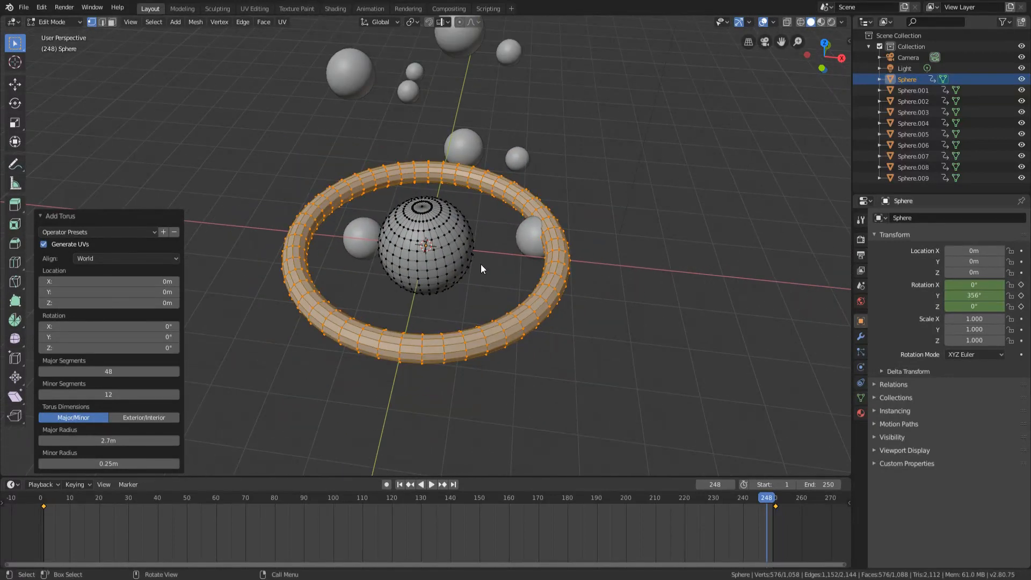
middle_click_drag(565, 255, 544, 242)
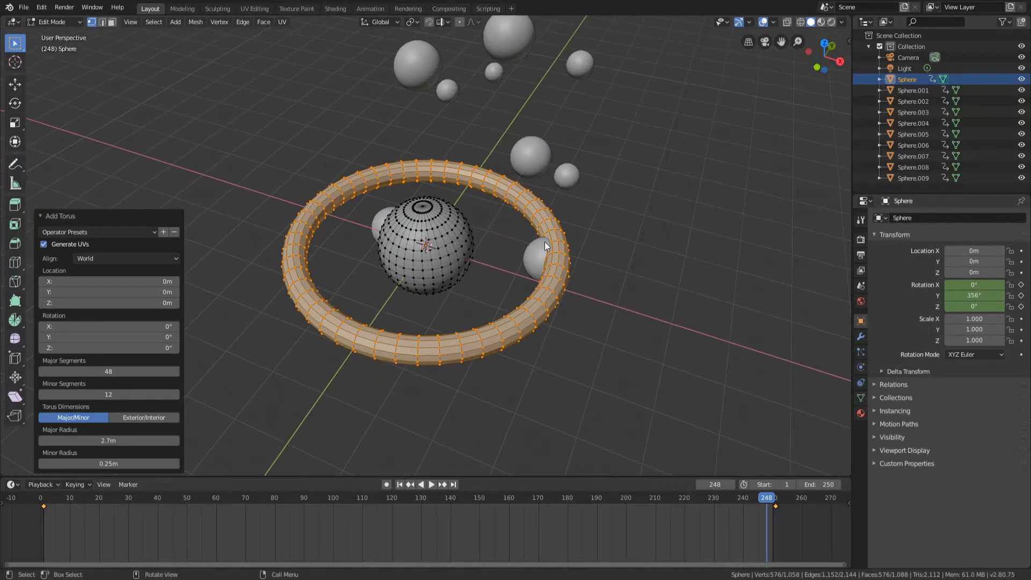
middle_click_drag(443, 196, 486, 202)
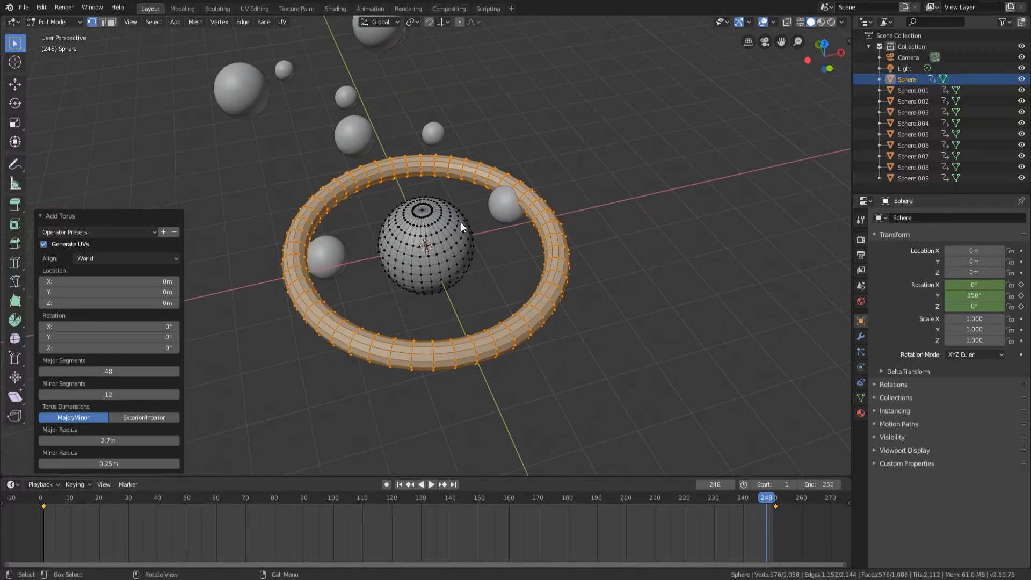
scroll(505, 266, "down", 2)
scroll(505, 266, "up", 1)
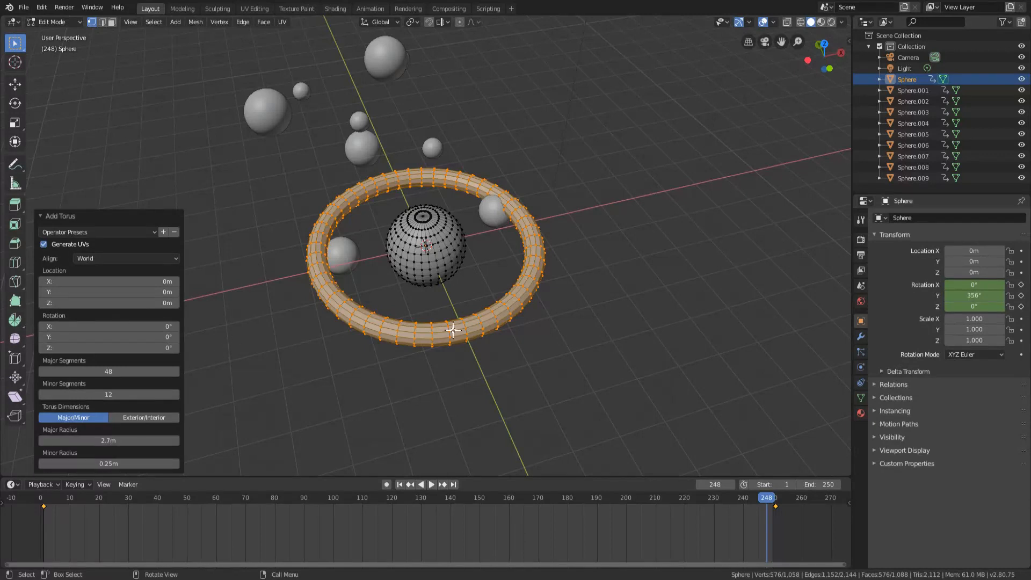
Scale the ring down to about 0.46 and tilt it about -42° around the global X axis
key("s")
left_click(521, 286)
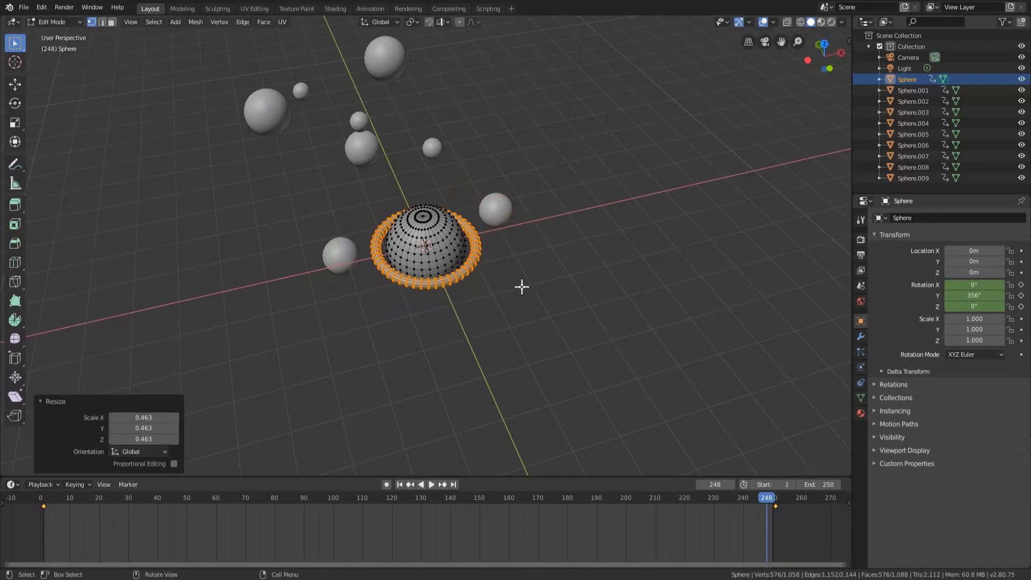
middle_click_drag(537, 293, 461, 223)
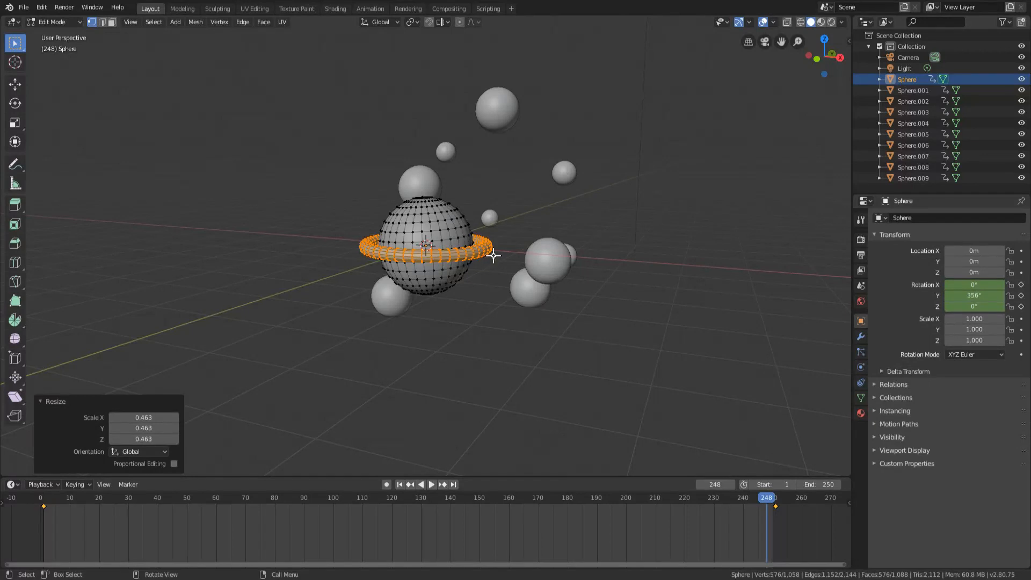
key("r")
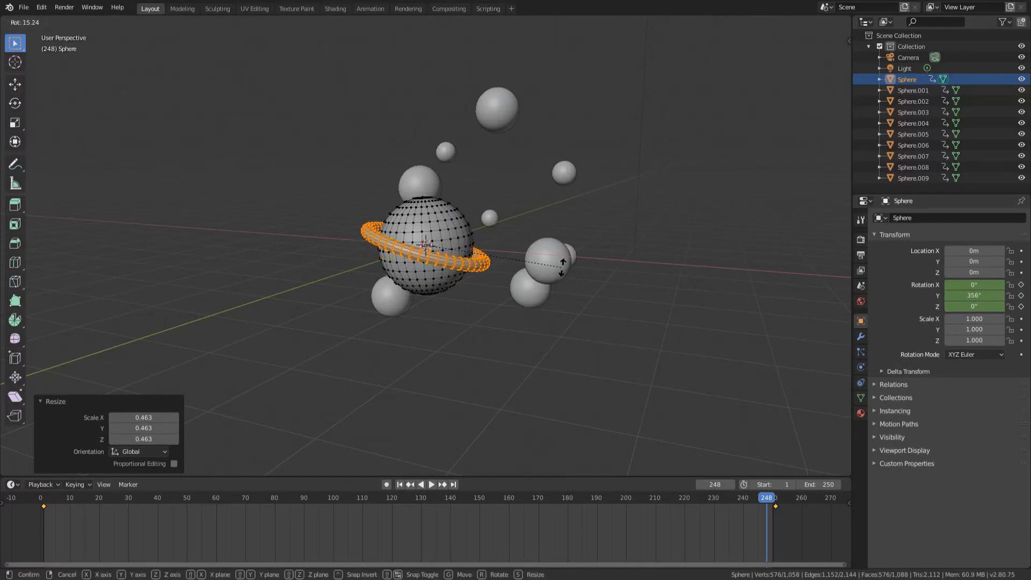
key("x")
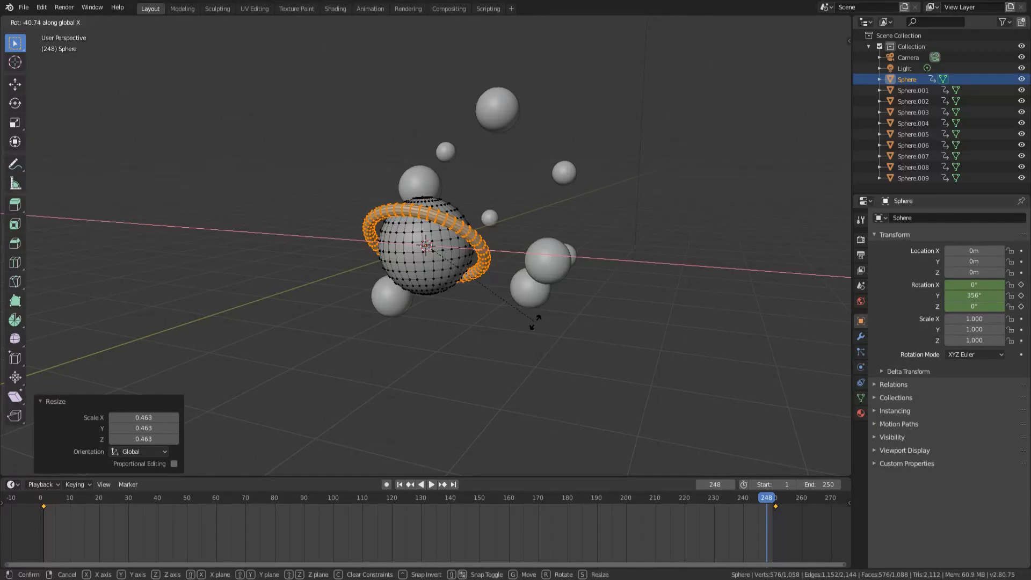
left_click(531, 323)
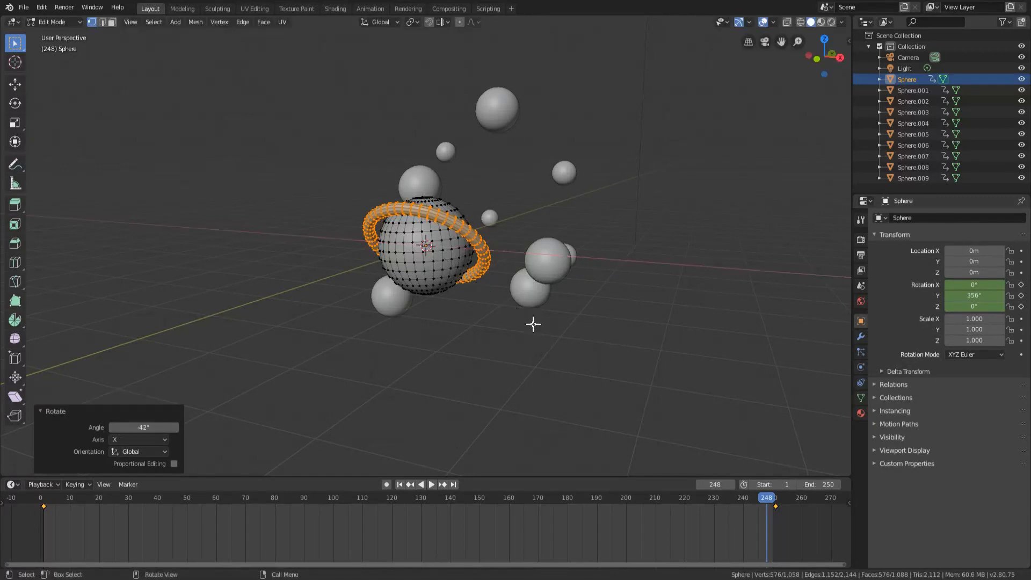
Apply smooth shading to the ring's faces and return to Object Mode
key("Tab")
middle_click_drag(520, 276, 424, 283)
key("Tab")
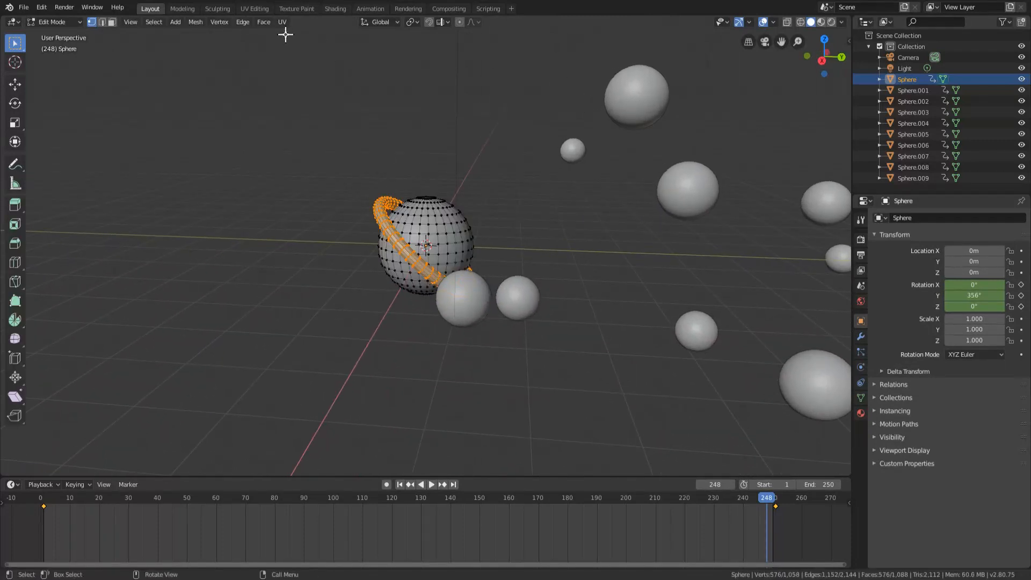
left_click(263, 22)
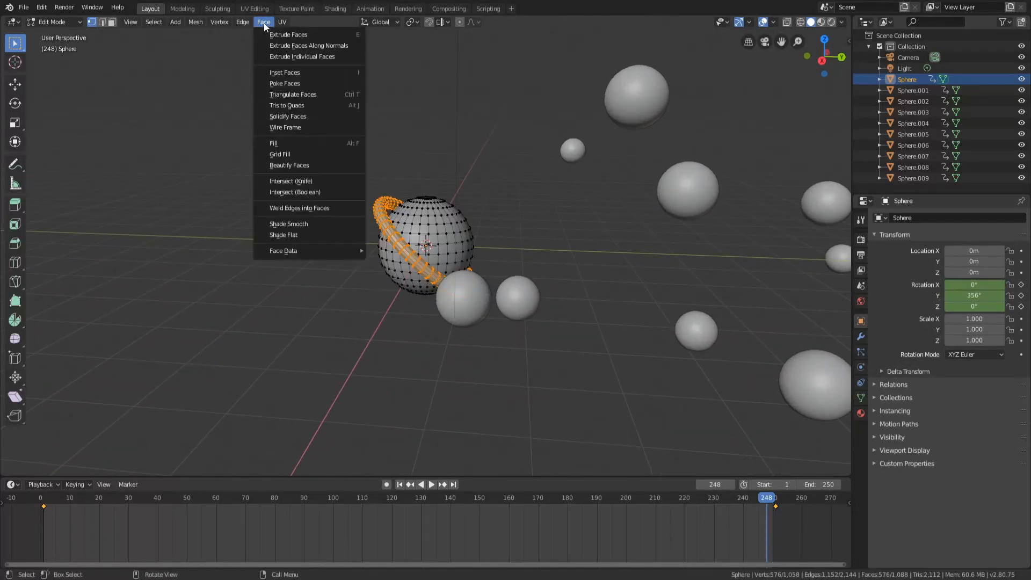
left_click(320, 222)
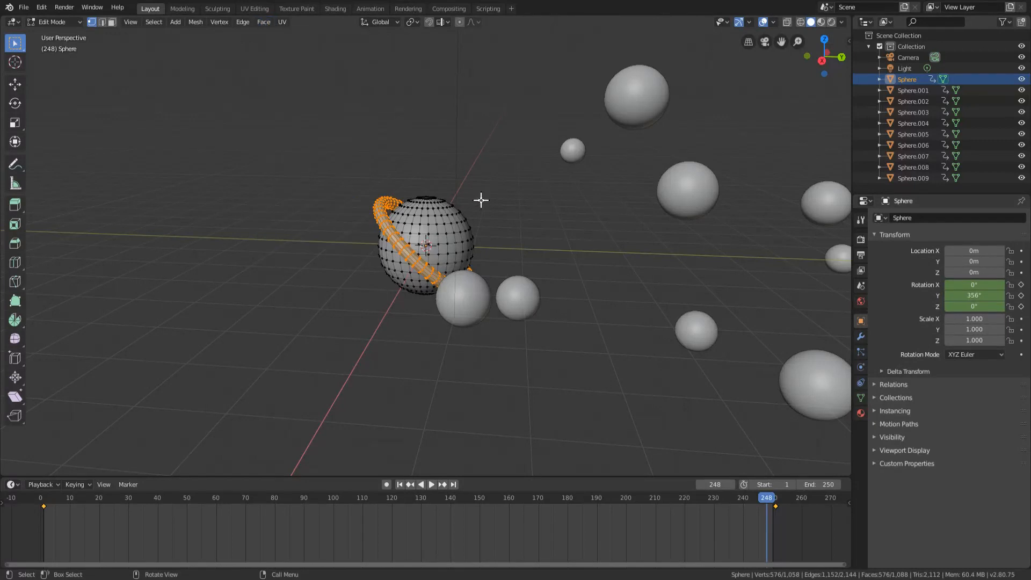
key("Tab")
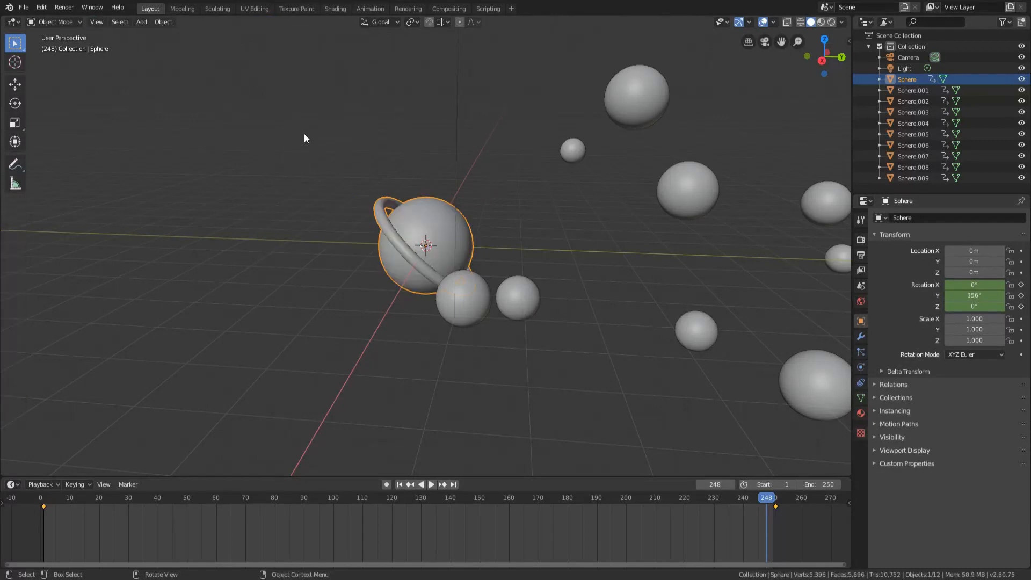
Return to the camera view, save the file, deselect everything and play the animation with the ringed planet
key("KP_0")
key("ctrl+s")
key("a")
key("alt+a")
key("space")
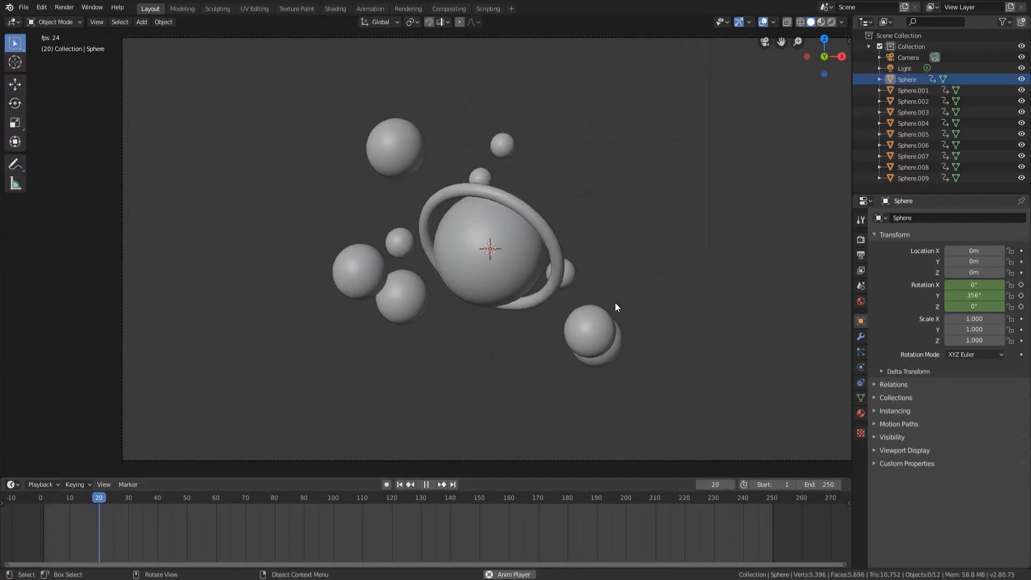
left_click(755, 501)
left_click(736, 500)
left_click(737, 501)
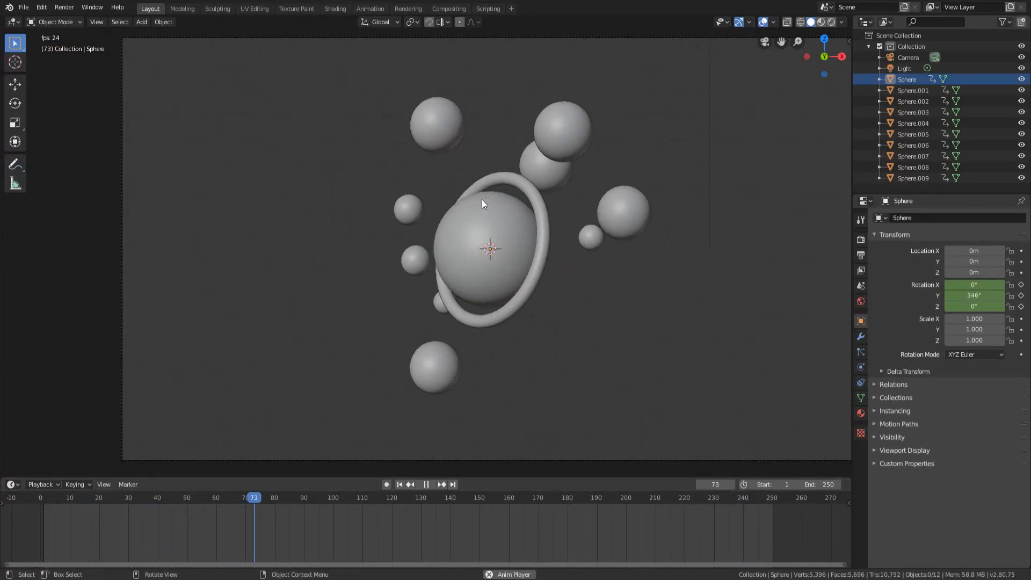
Stop playback and switch the viewport shading to Rendered
key("space")
key("z")
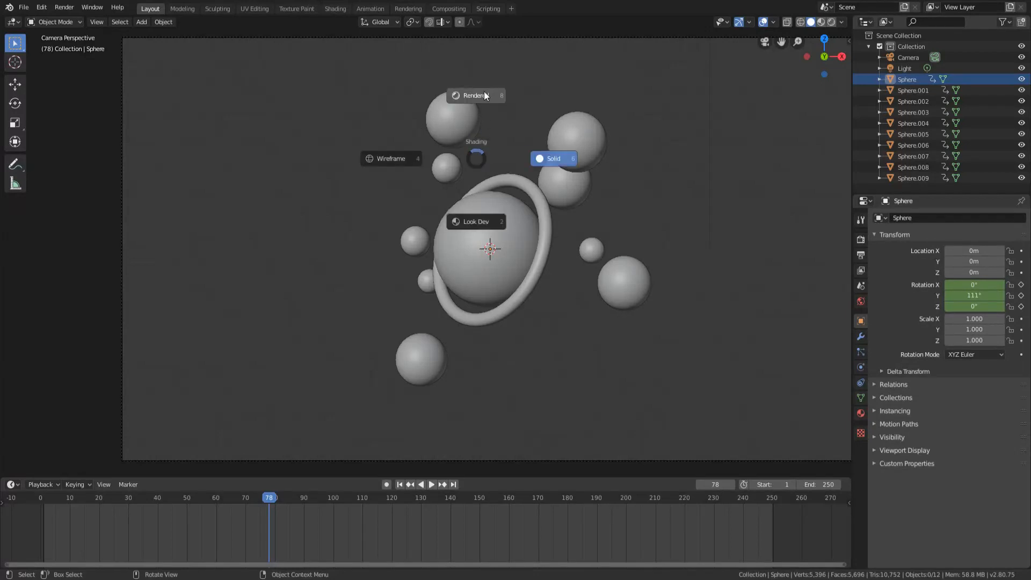
left_click(716, 237)
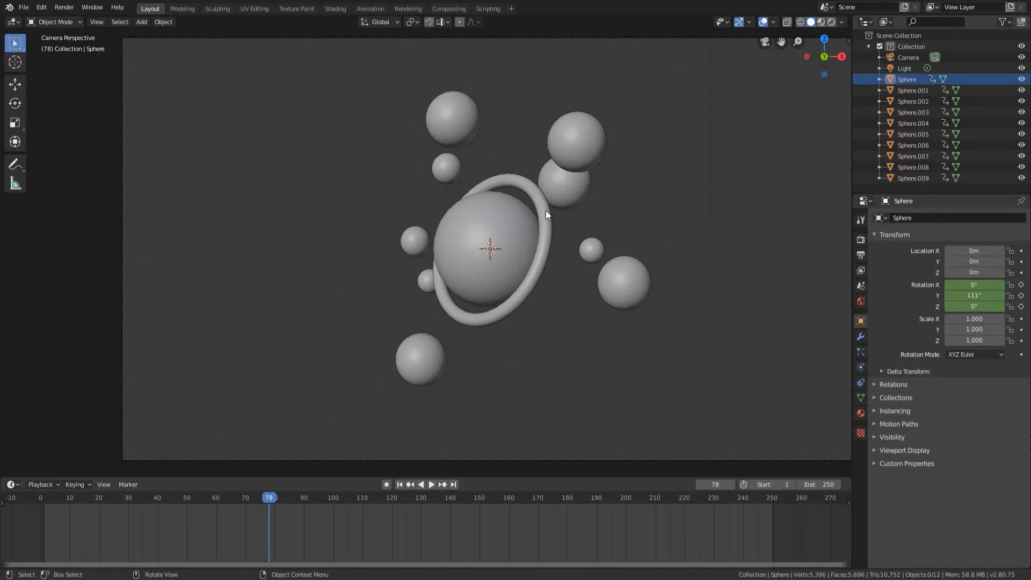
key("z")
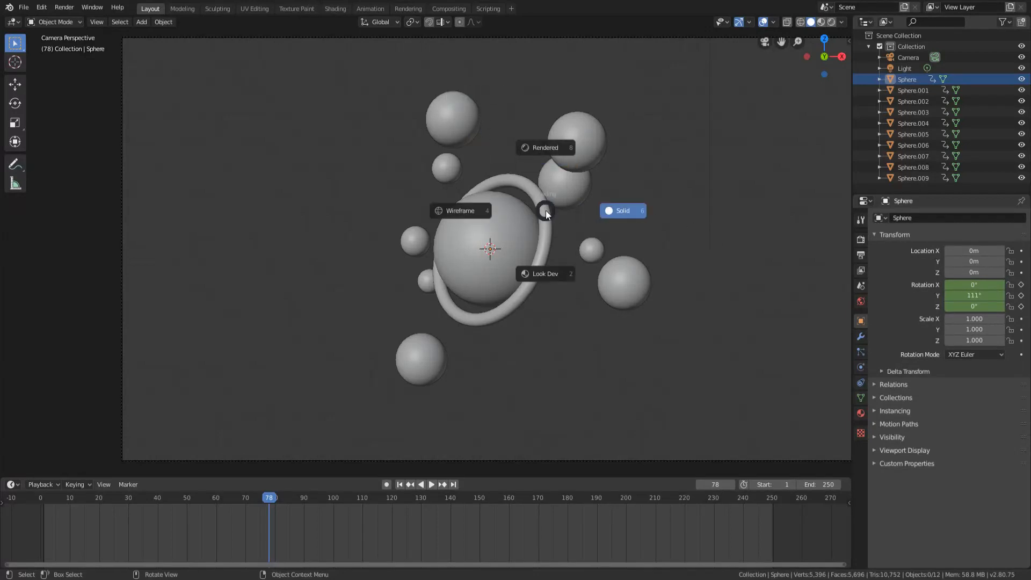
left_click(546, 110)
Examine the rendered lighting on the planet and spheres in the camera view, and play the animation
scroll(546, 111, "down", 4)
middle_click_drag(603, 172, 561, 180, "shift")
scroll(539, 193, "up", 4)
scroll(539, 192, "down", 2)
scroll(539, 193, "up", 2)
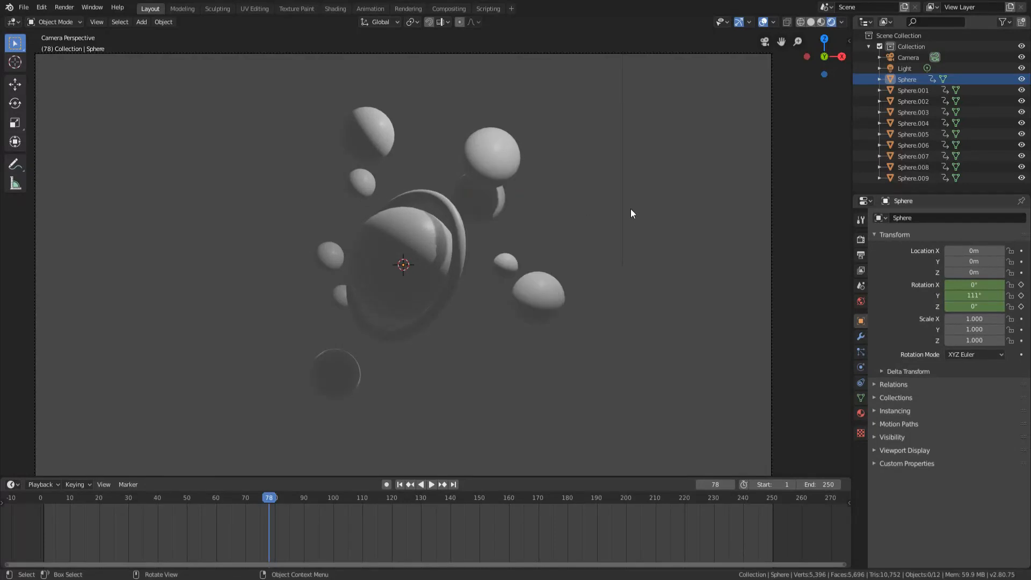
scroll(464, 225, "down", 3)
scroll(464, 225, "up", 2)
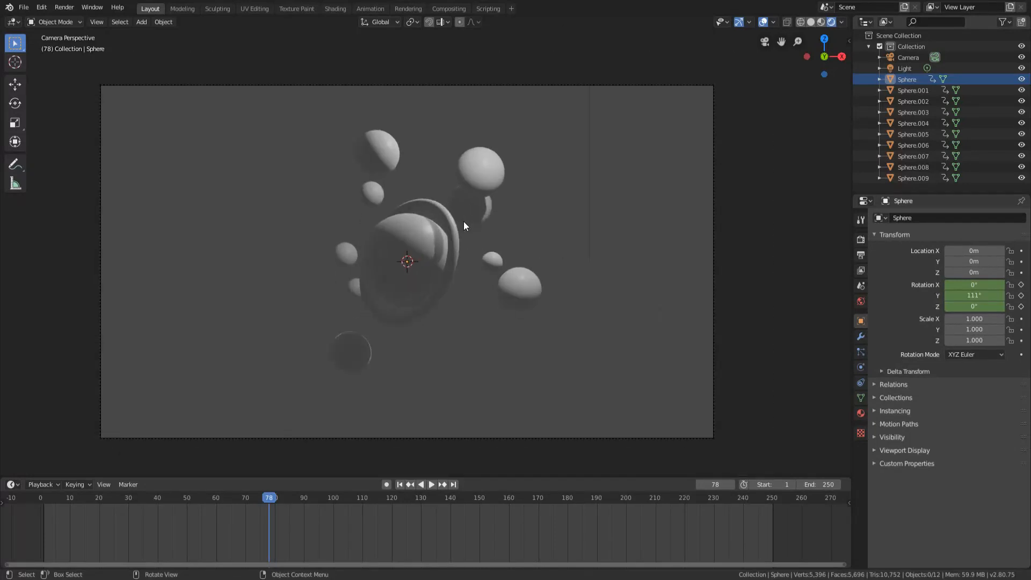
scroll(464, 222, "up", 1)
mouse_move(464, 221)
middle_mouse_down("shift")
mouse_move(539, 194)
mouse_move(560, 276)
mouse_move(410, 246)
mouse_move(511, 173)
mouse_move(524, 192)
mouse_move(474, 230)
mouse_move(452, 192)
mouse_move(482, 179)
mouse_move(491, 186)
mouse_move(480, 212)
middle_mouse_up("shift")
scroll(524, 192, "down", 1)
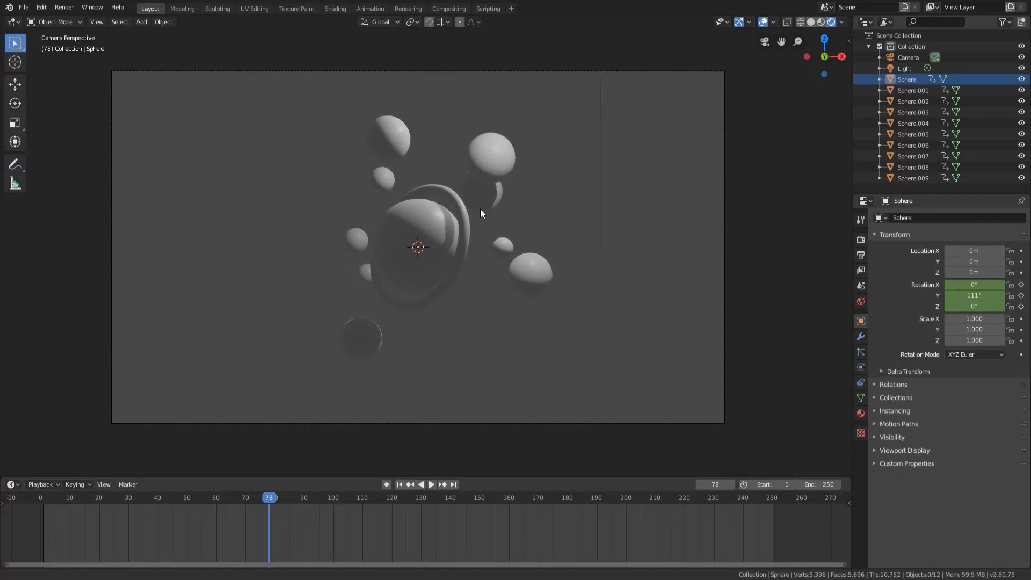
middle_click_drag(569, 208, 501, 243)
key("KP_0")
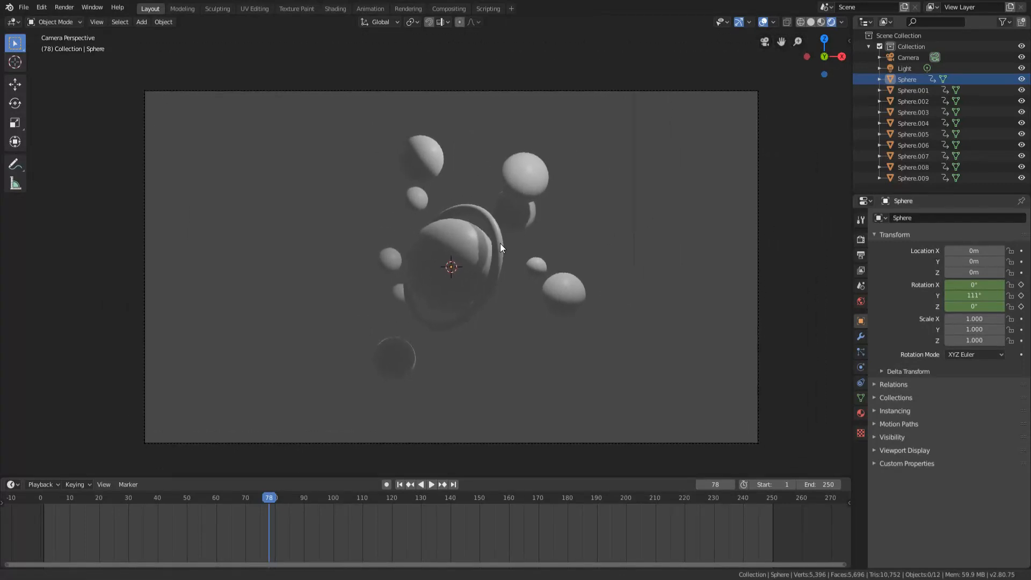
key("Home")
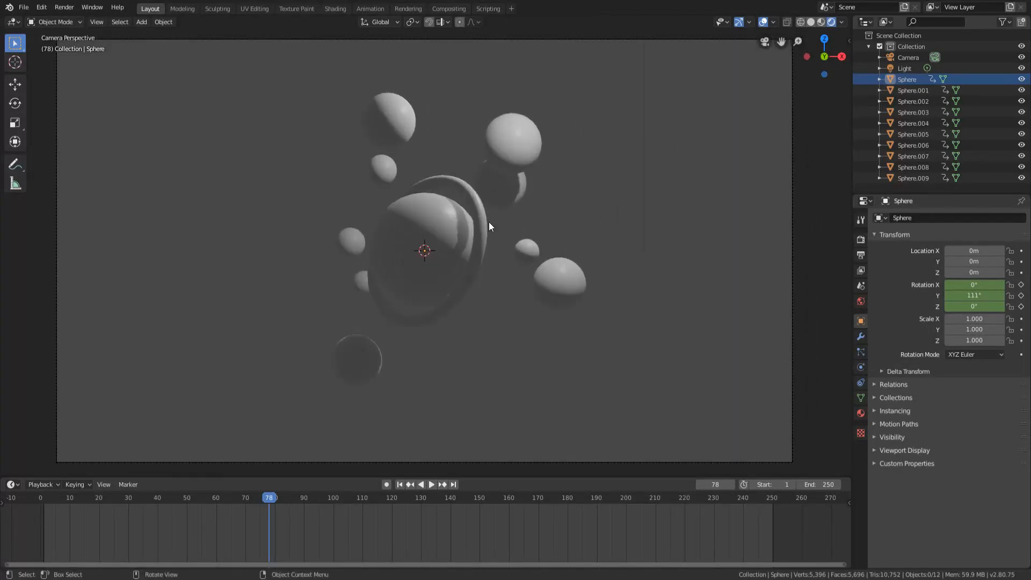
key("space")
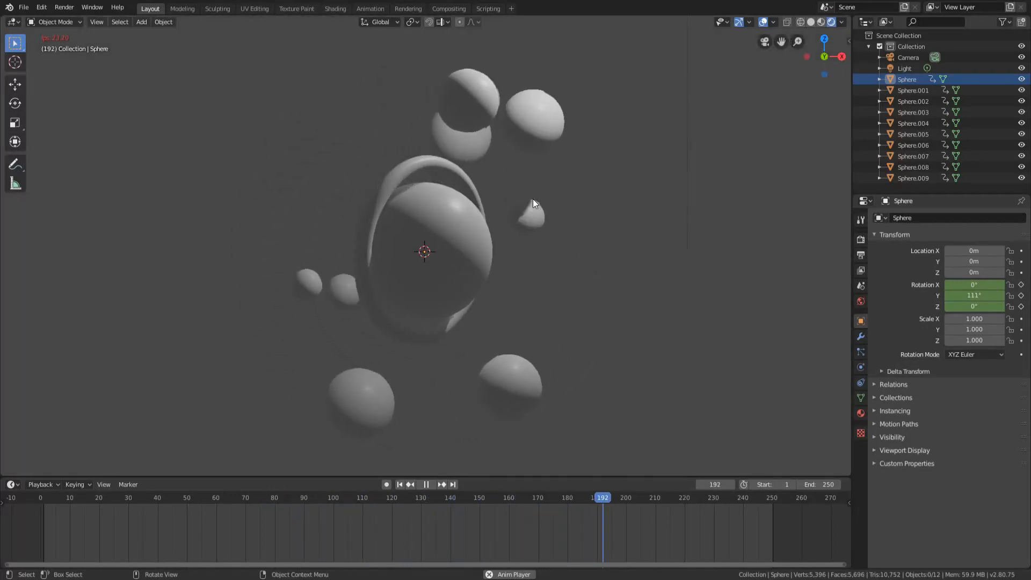
Stop the animation playback and select four of the spheres orbiting the planet
key("space")
left_click(519, 171)
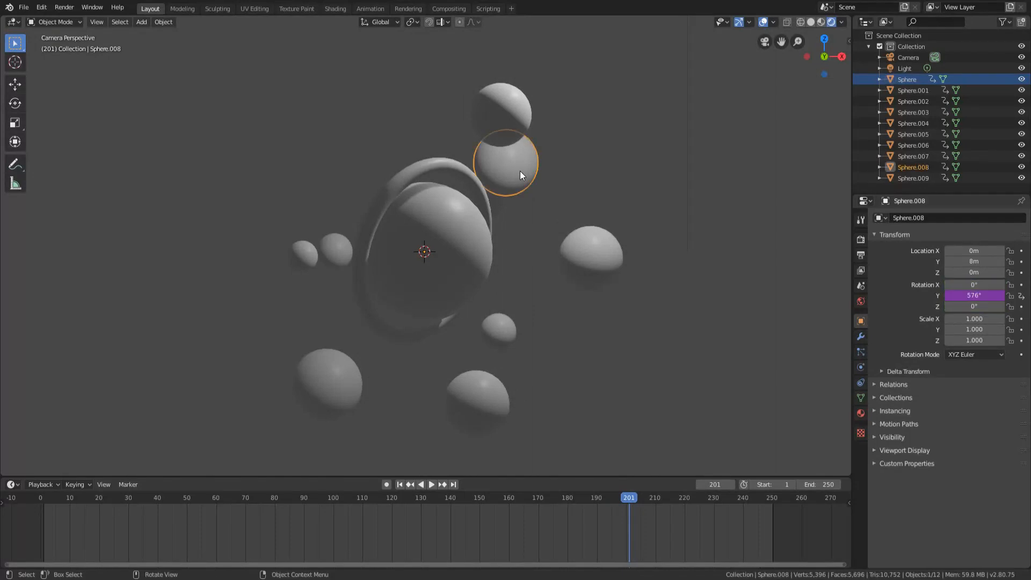
left_click(490, 111, "shift")
left_click(590, 261, "shift")
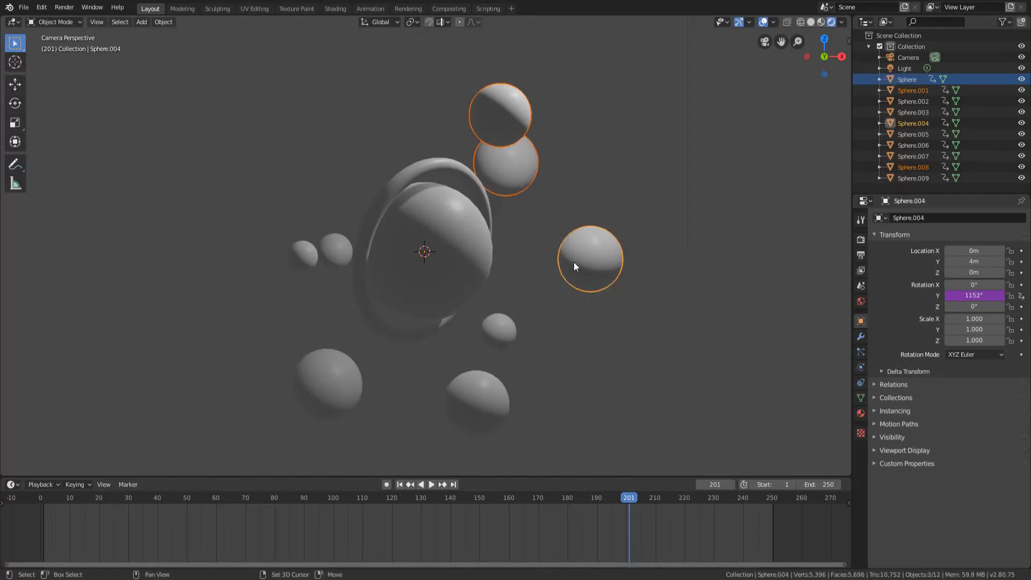
left_click(488, 322, "shift")
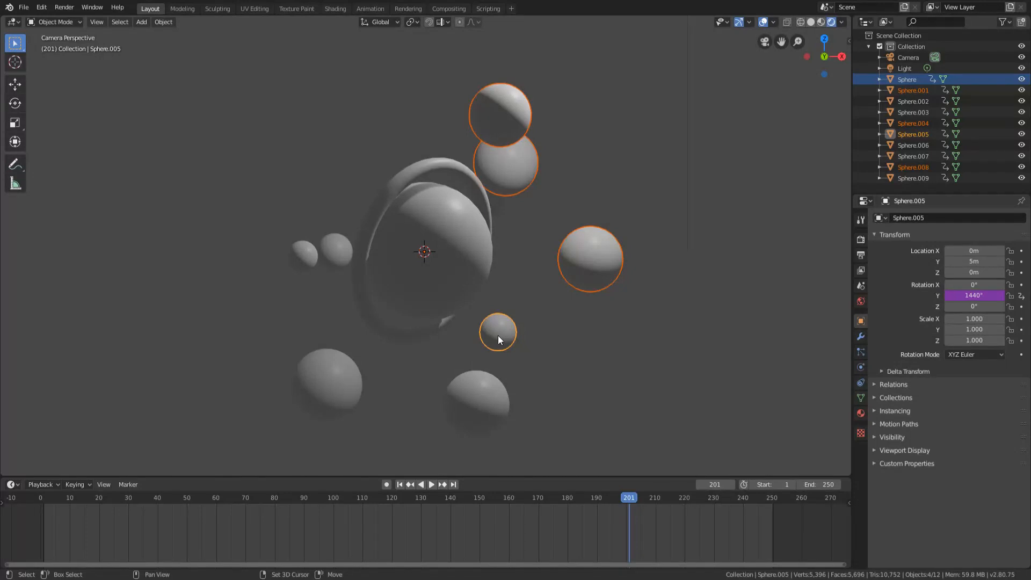
Select the planet, its ring and all the orbiting spheres, including the hidden Sphere.009 as the active object
left_click(504, 109)
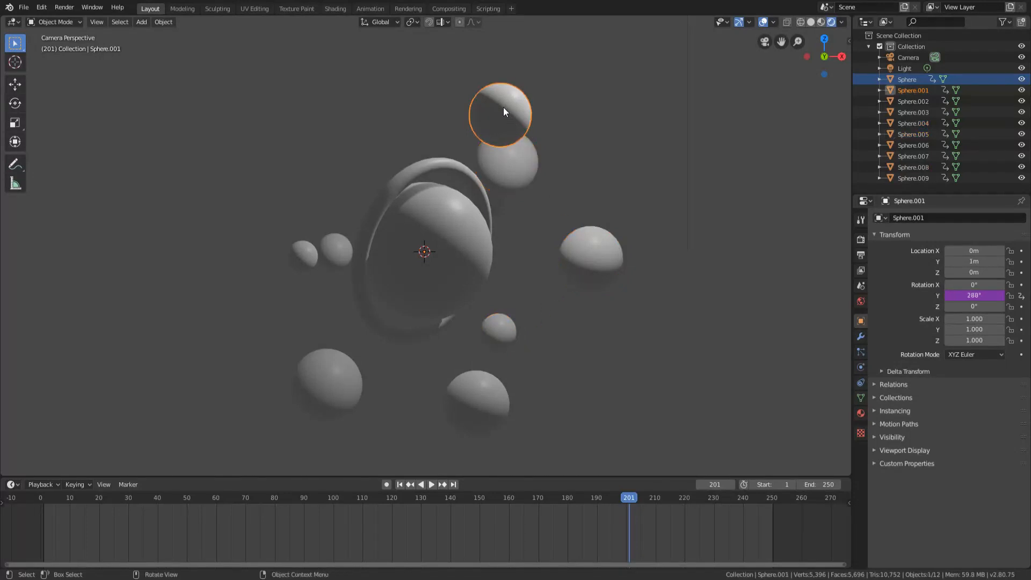
left_click(514, 163, "shift")
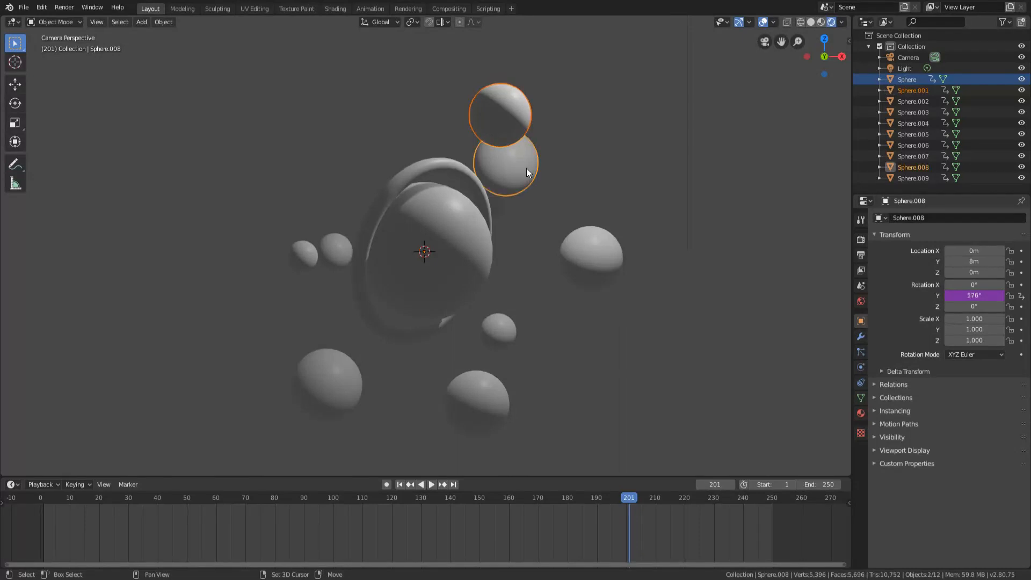
left_click(604, 245, "shift")
left_click(504, 333, "shift")
left_click(489, 383, "shift")
left_click(356, 376, "shift")
left_click(429, 277, "shift")
left_click(335, 251, "shift")
left_click(303, 254, "shift")
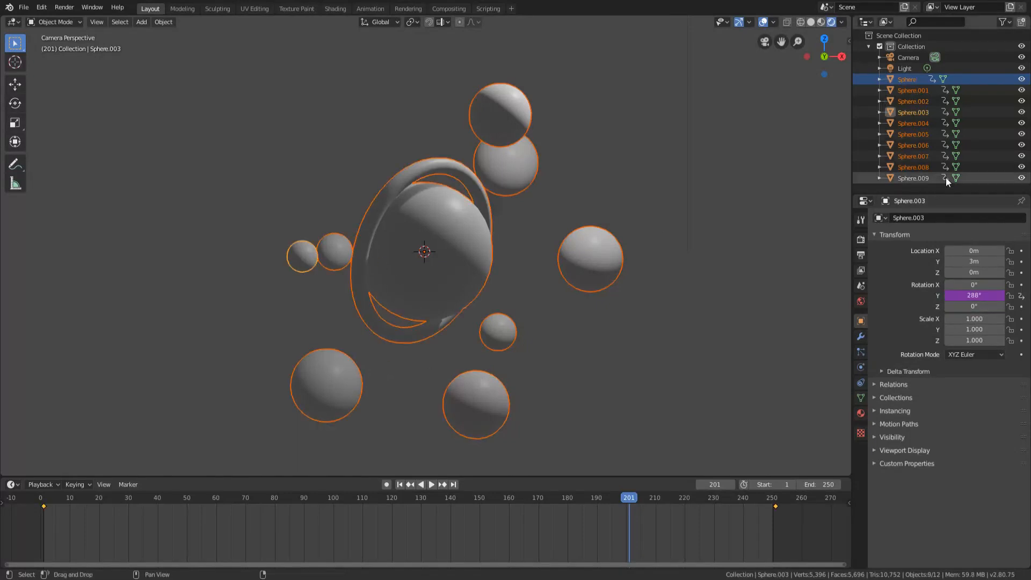
left_click(911, 178, "ctrl")
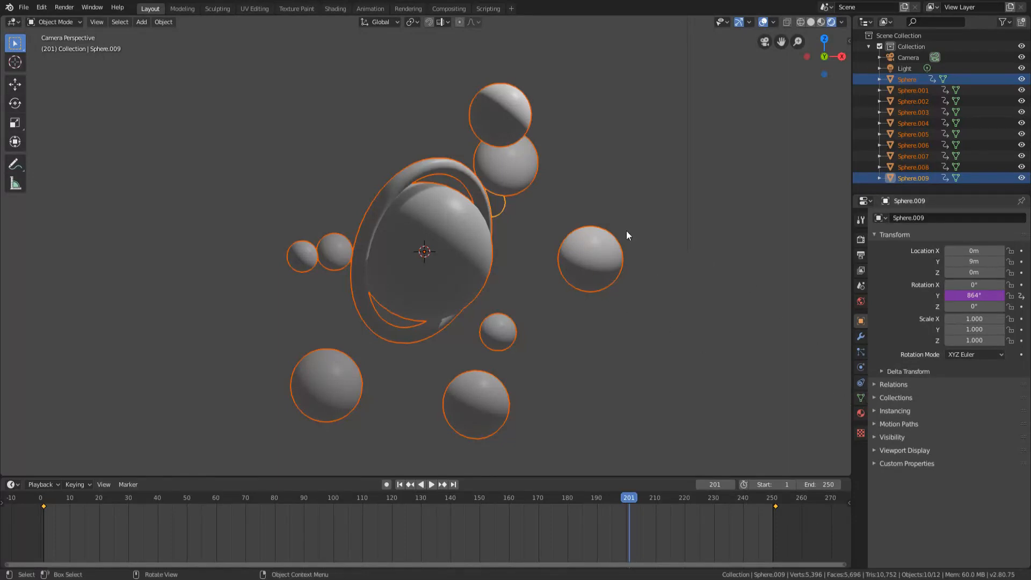
Create a new material on Sphere.009 and link it to all the other selected objects
left_click(861, 414)
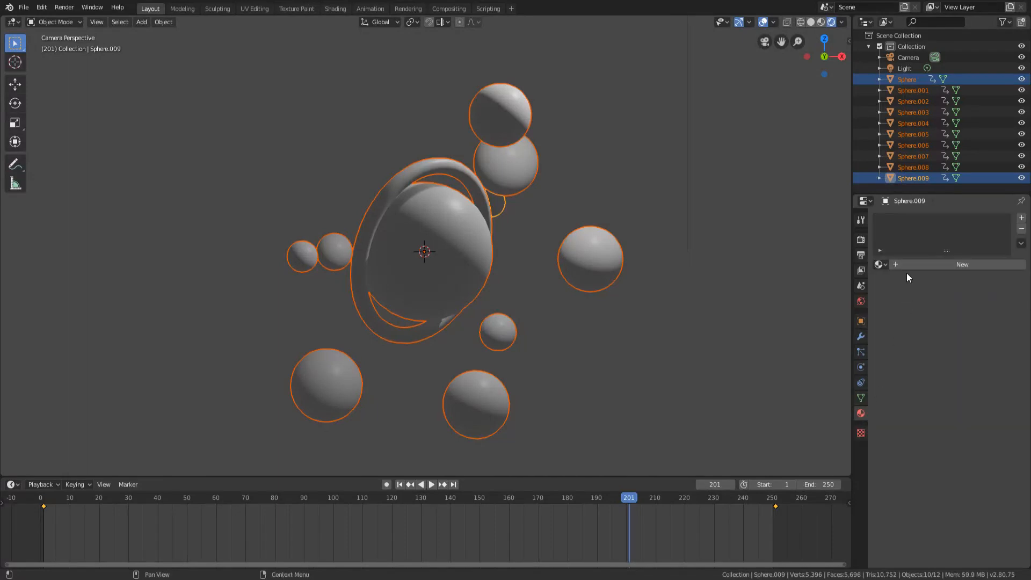
left_click(916, 263)
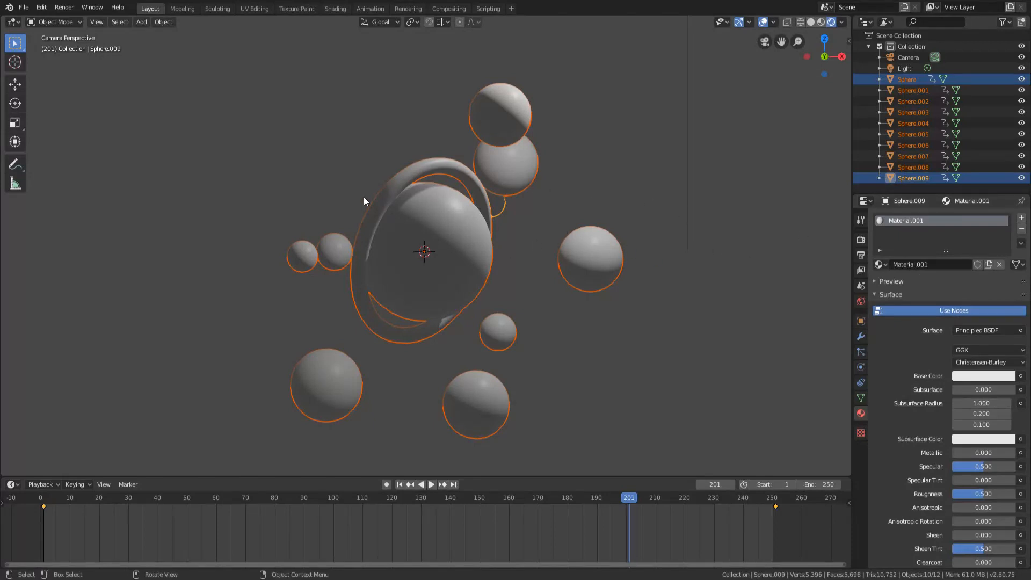
scroll(483, 201, "down", 2)
scroll(480, 242, "up", 2)
key("ctrl+l")
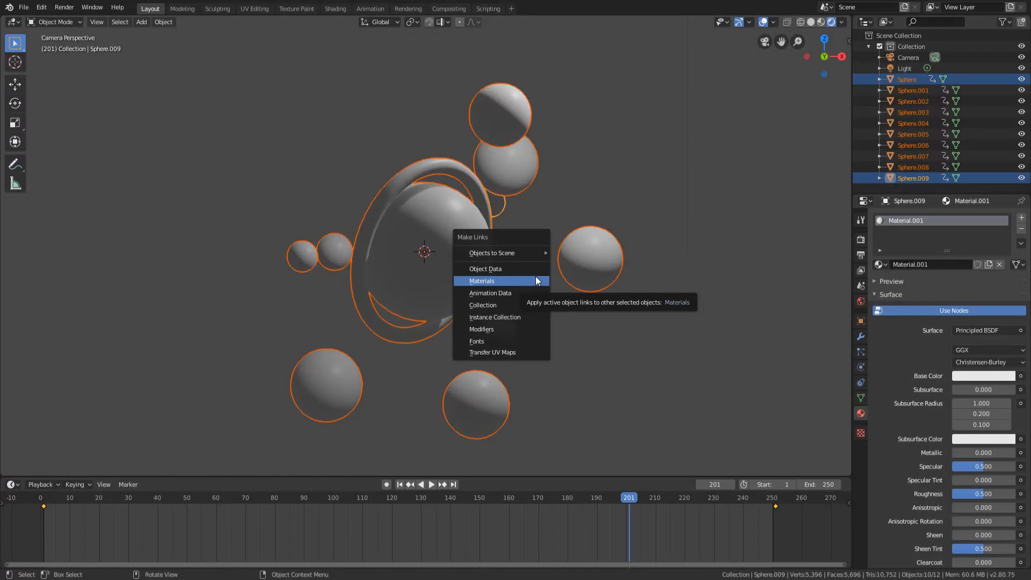
left_click(527, 282)
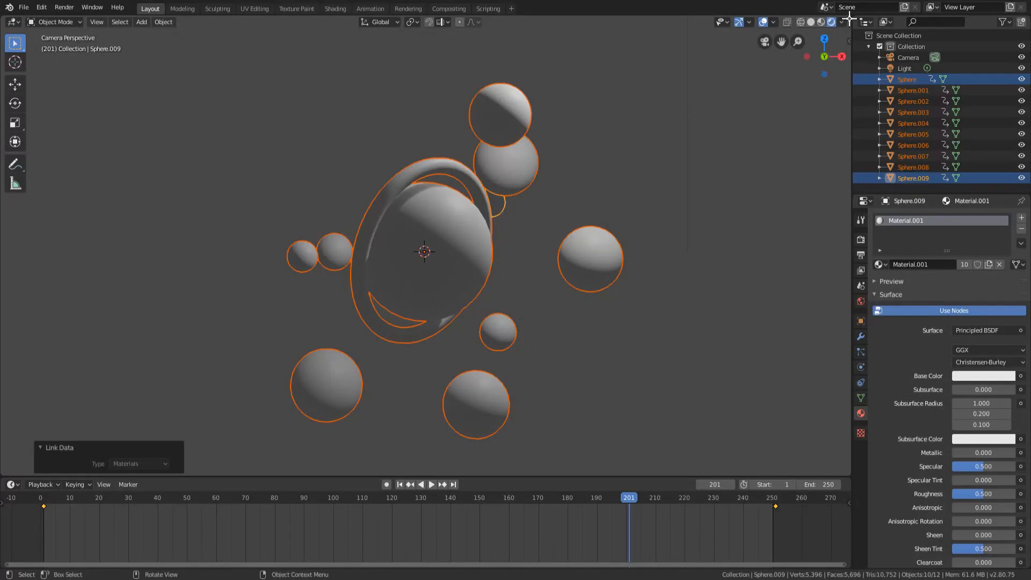
Split the 3D viewport into two side-by-side areas, turn the new one into a Shader Editor and widen it
left_click_drag(849, 19, 429, 83)
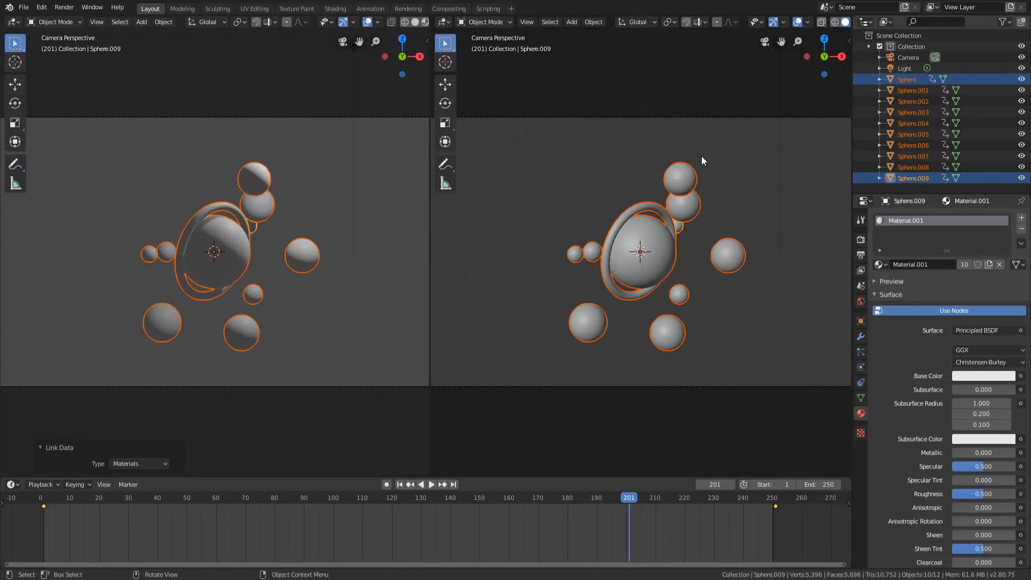
left_click(444, 23)
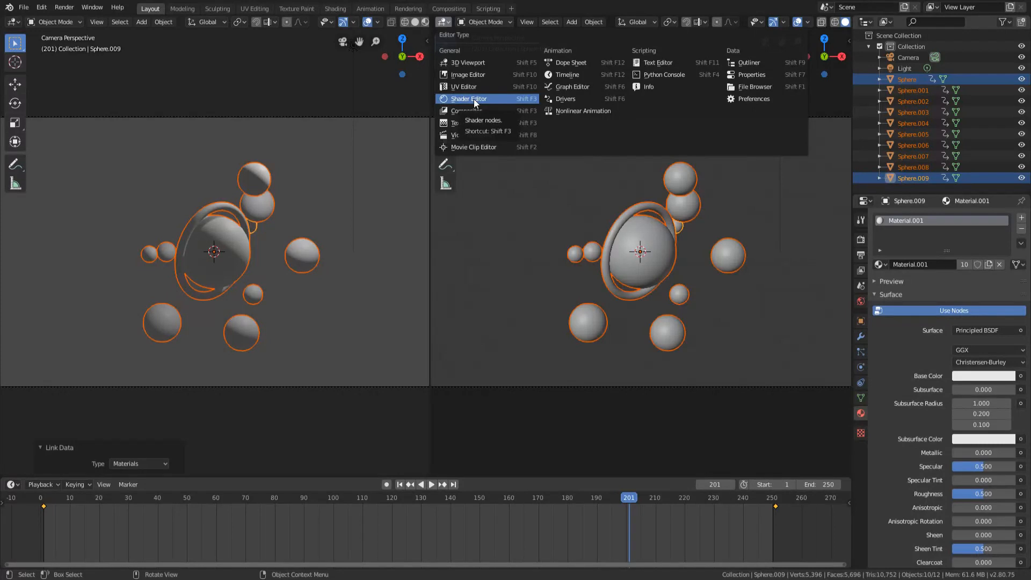
left_click(474, 99)
middle_click_drag(549, 224, 557, 153)
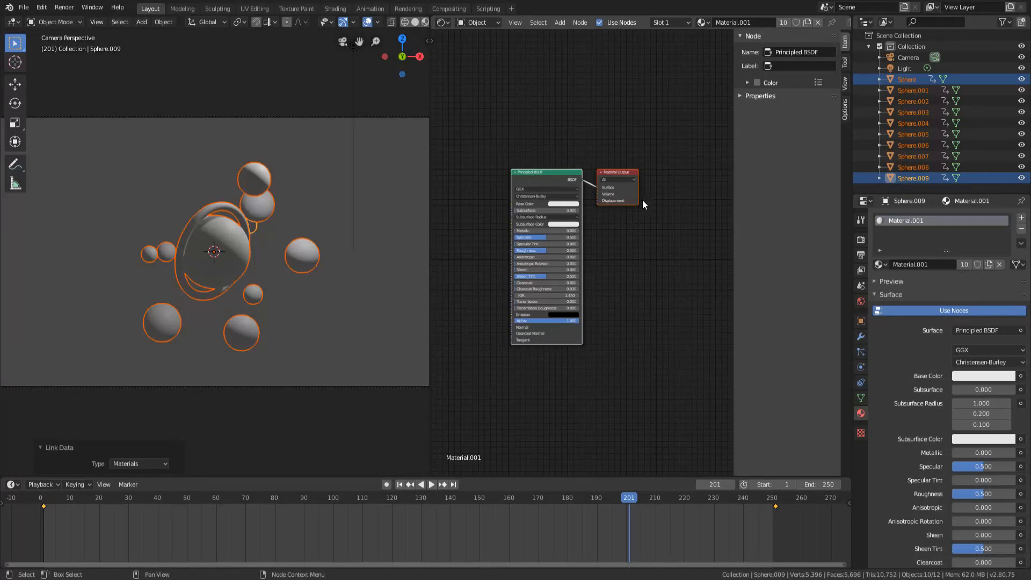
scroll(590, 208, "up", 4)
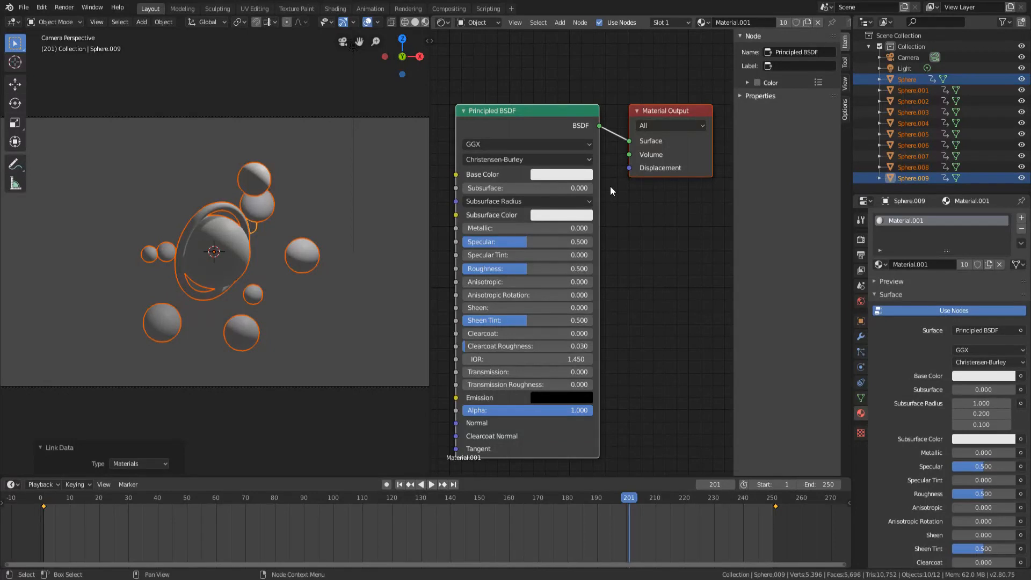
scroll(605, 163, "down", 3)
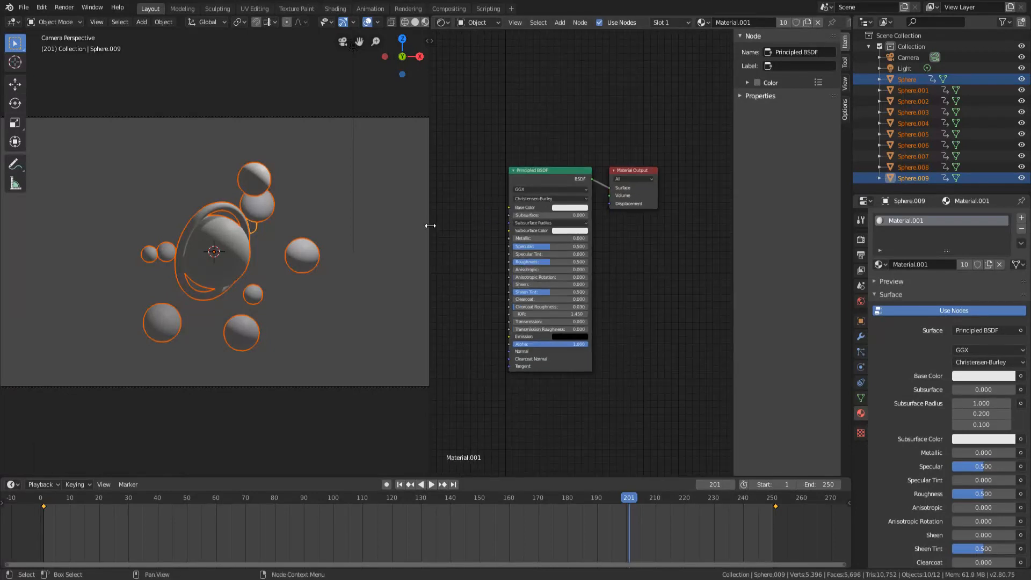
left_click_drag(429, 232, 334, 264)
Add a Texture Coordinate node and place it before the Principled BSDF node, leaving room for another node between them
scroll(527, 271, "up", 2)
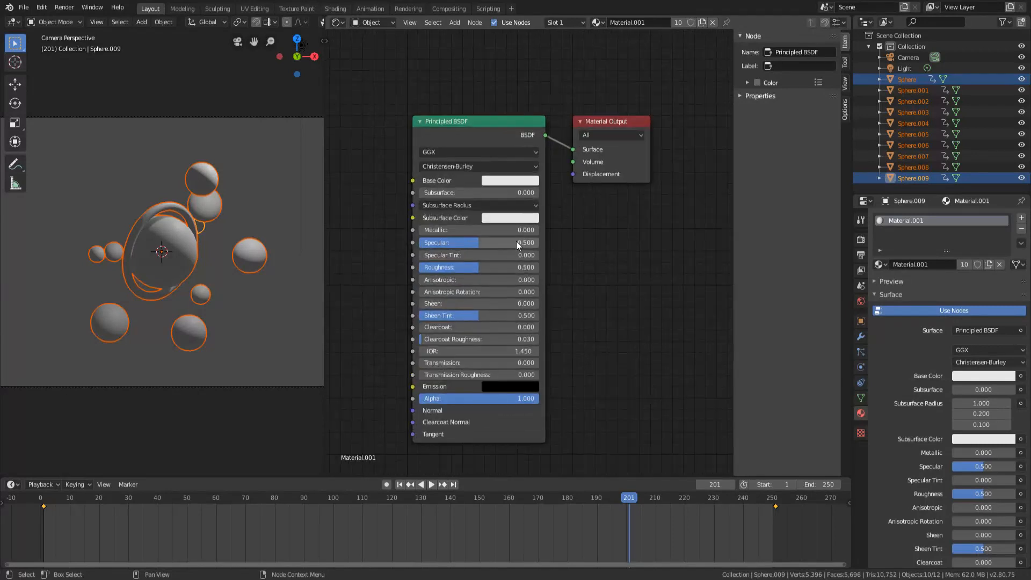
scroll(521, 243, "down", 2)
scroll(539, 244, "up", 4)
scroll(541, 239, "down", 2)
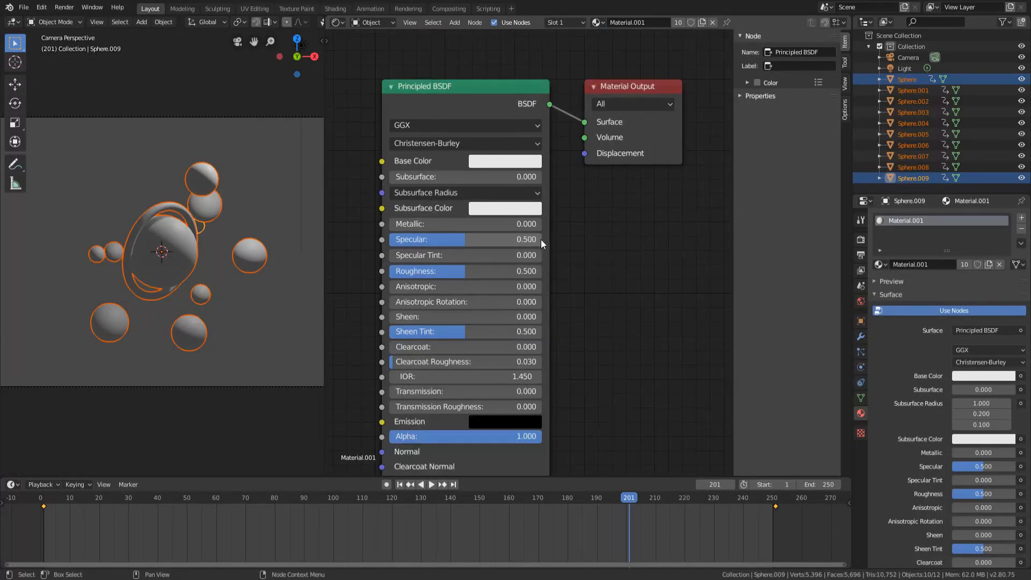
scroll(541, 239, "up", 1)
middle_click_drag(558, 235, 561, 228)
key("shift+a")
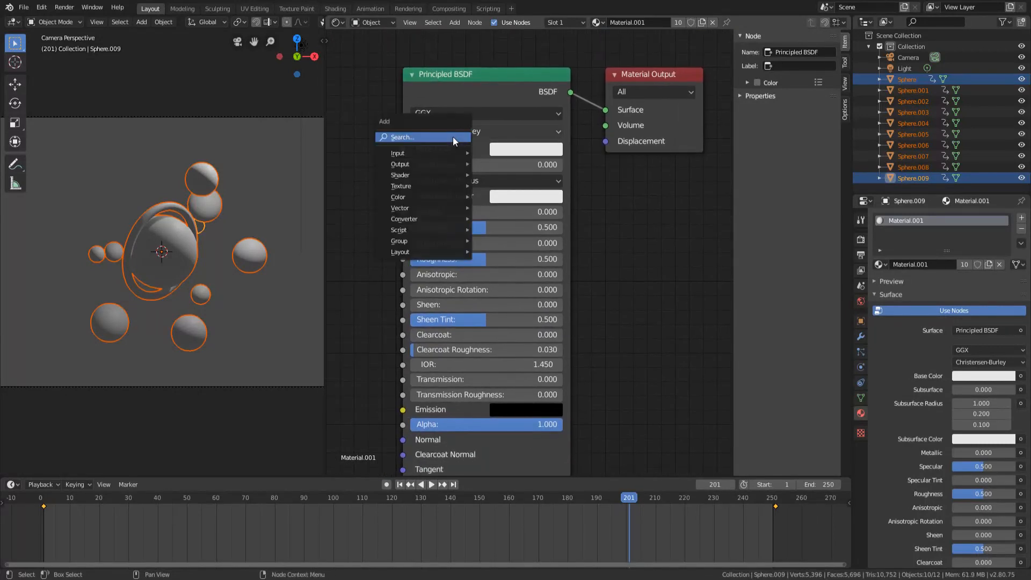
left_click(453, 136)
type("tex")
key("Return")
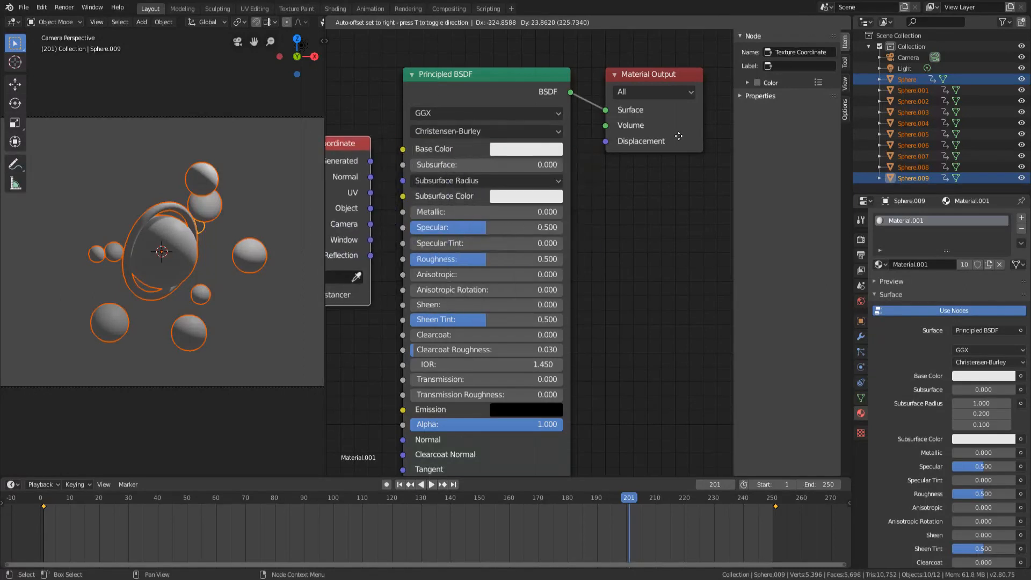
left_click(326, 199)
middle_click_drag(379, 185, 500, 153)
scroll(498, 142, "down", 3)
scroll(499, 140, "up", 2)
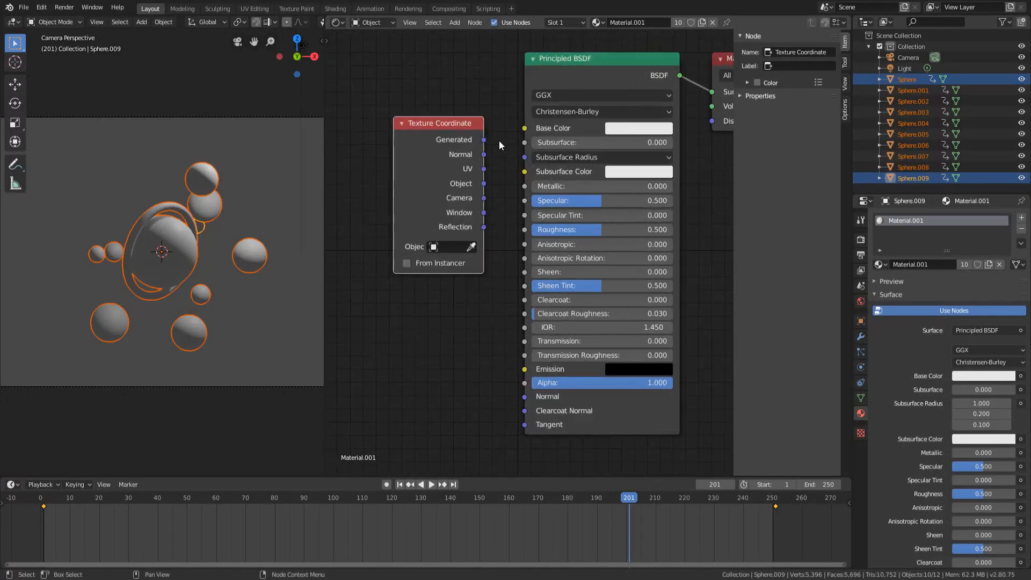
mouse_move(501, 176)
left_mouse_down()
mouse_move(491, 185)
mouse_move(500, 195)
left_mouse_up()
left_click_drag(443, 134, 402, 131)
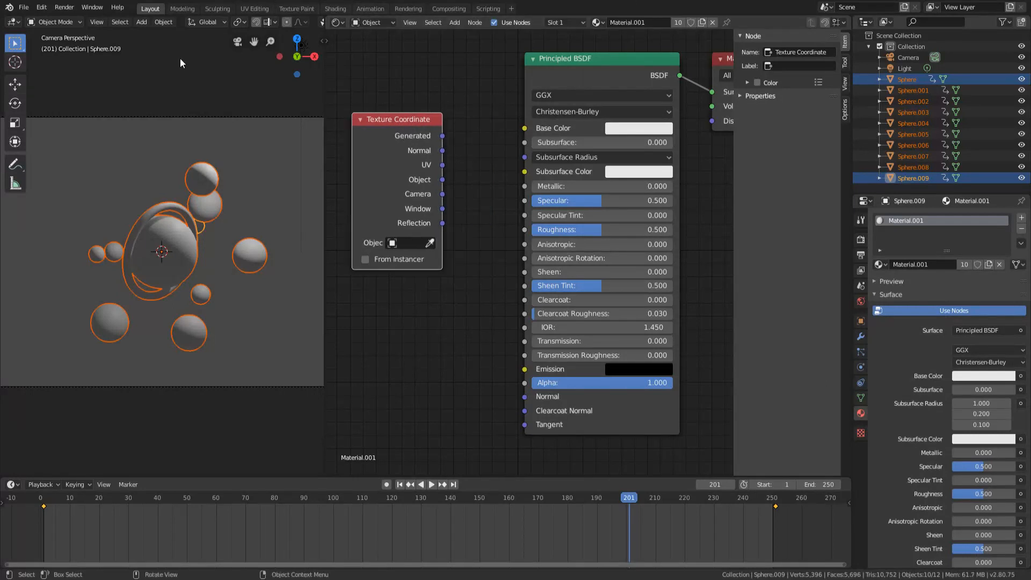
key("shift+a")
left_click(458, 174)
type("text")
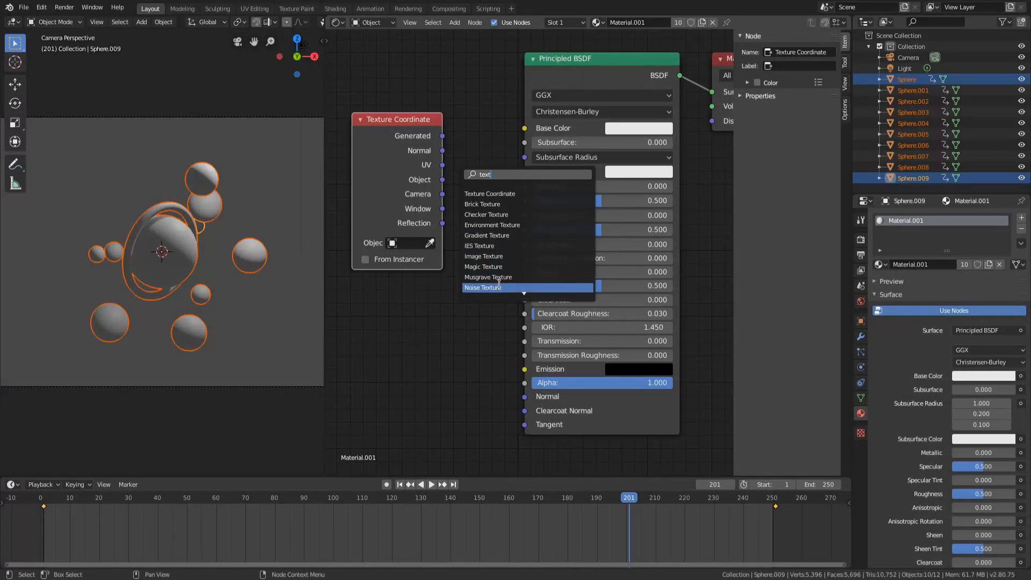
scroll(508, 254, "down", 6)
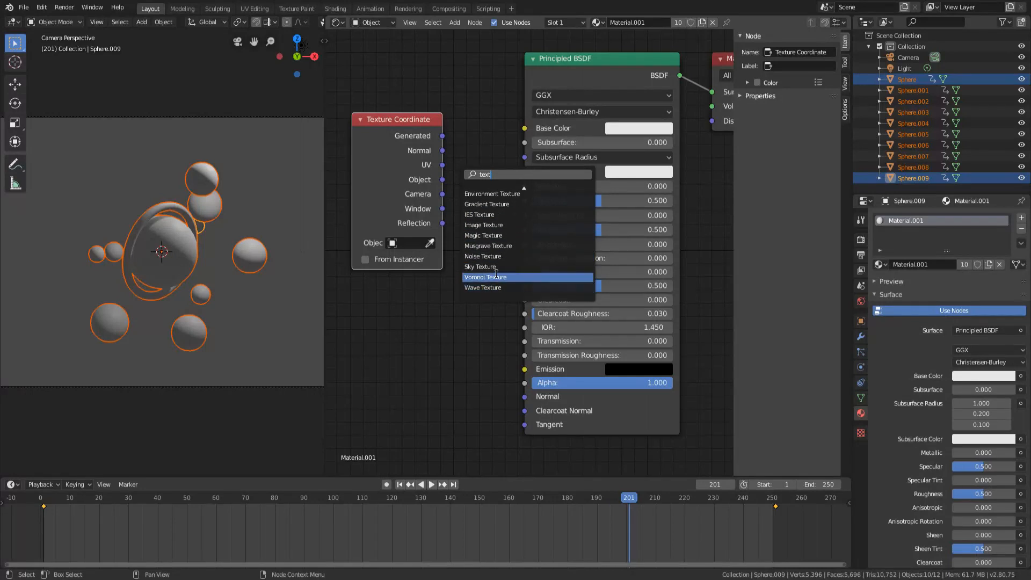
key("BackSpace")
key("BackSpace")
key("BackSpace")
key("BackSpace")
type("voro")
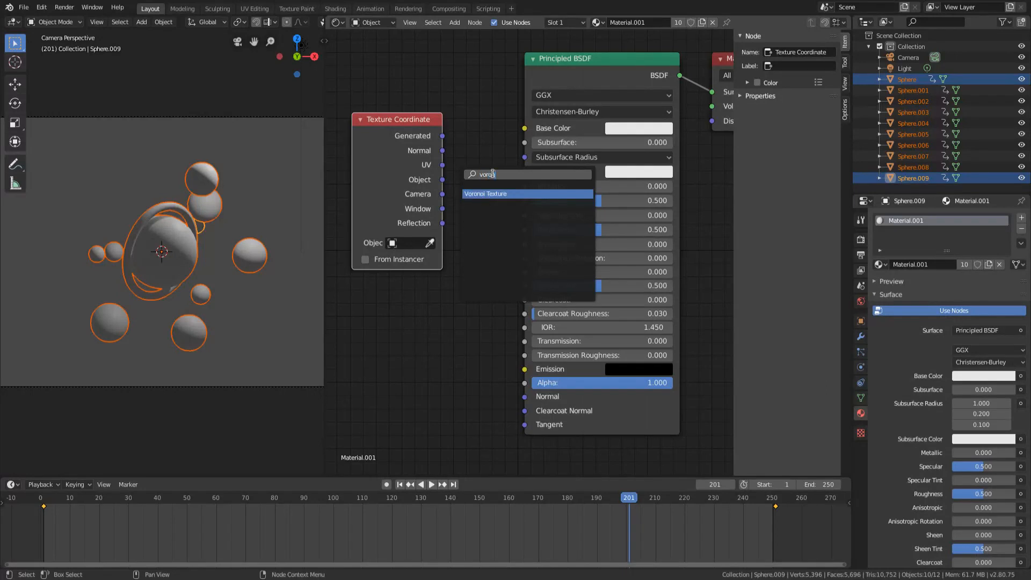
left_click(477, 146)
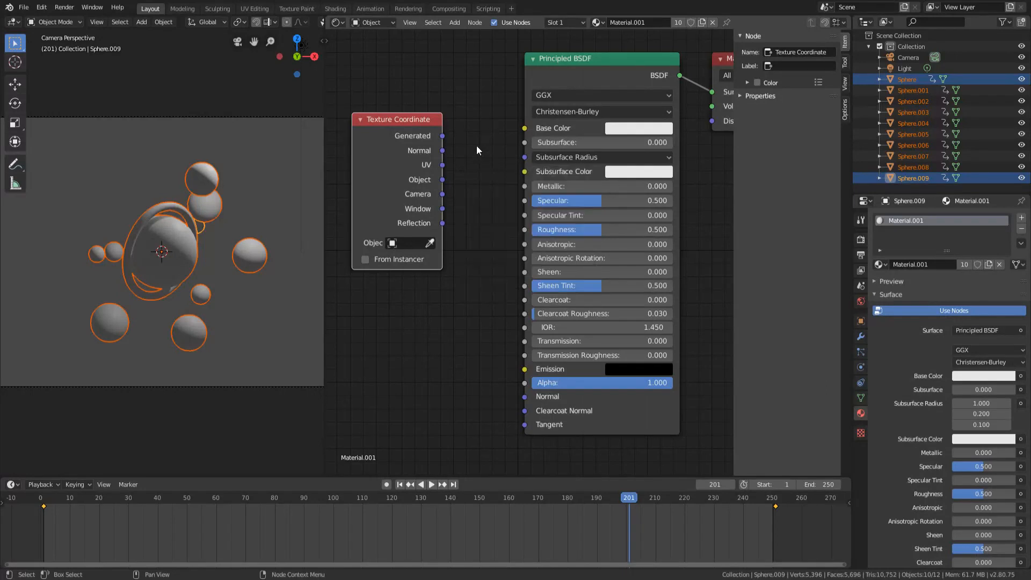
Add a Voronoi Texture node between the Texture Coordinate and Principled BSDF nodes
key("shift+a")
left_click(456, 150)
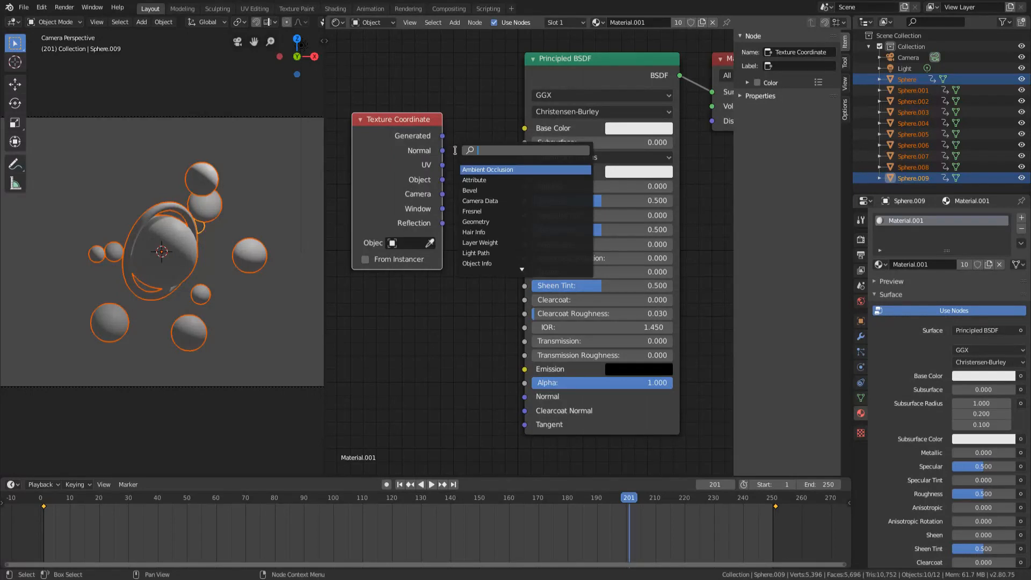
type("voronoi")
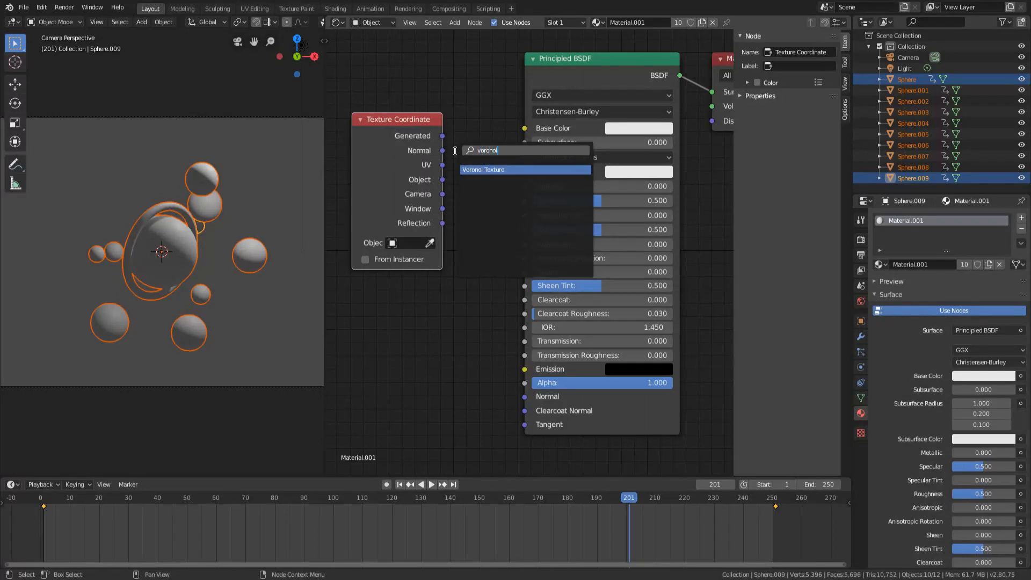
left_click(483, 170)
left_click(727, 138)
scroll(484, 171, "down", 3)
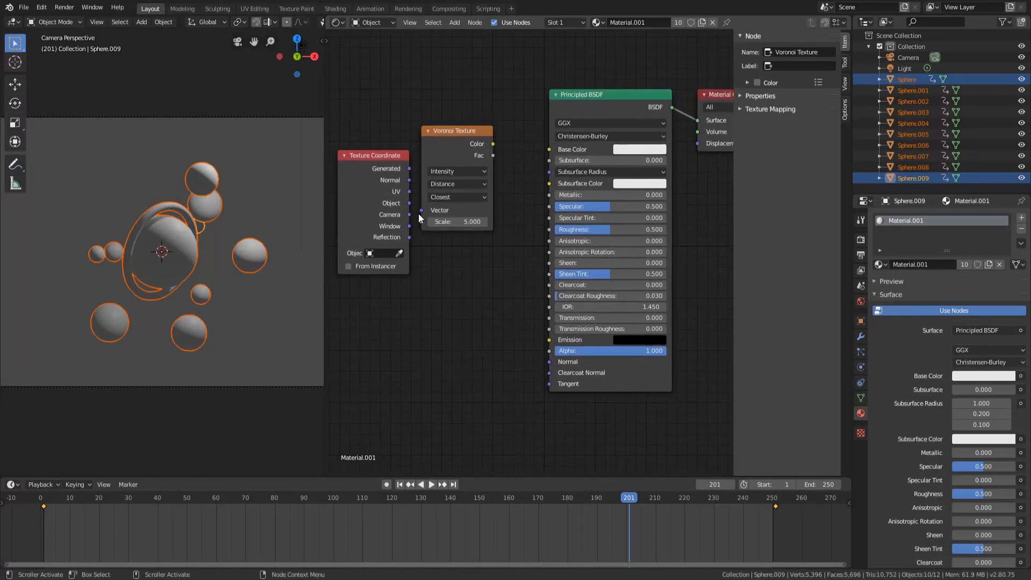
Connect the Texture Coordinate's Window output to the Voronoi Texture's Vector input, and the Voronoi Texture's Color to the Principled BSDF's Base Color
left_click_drag(409, 225, 421, 246)
left_click_drag(371, 205, 430, 208)
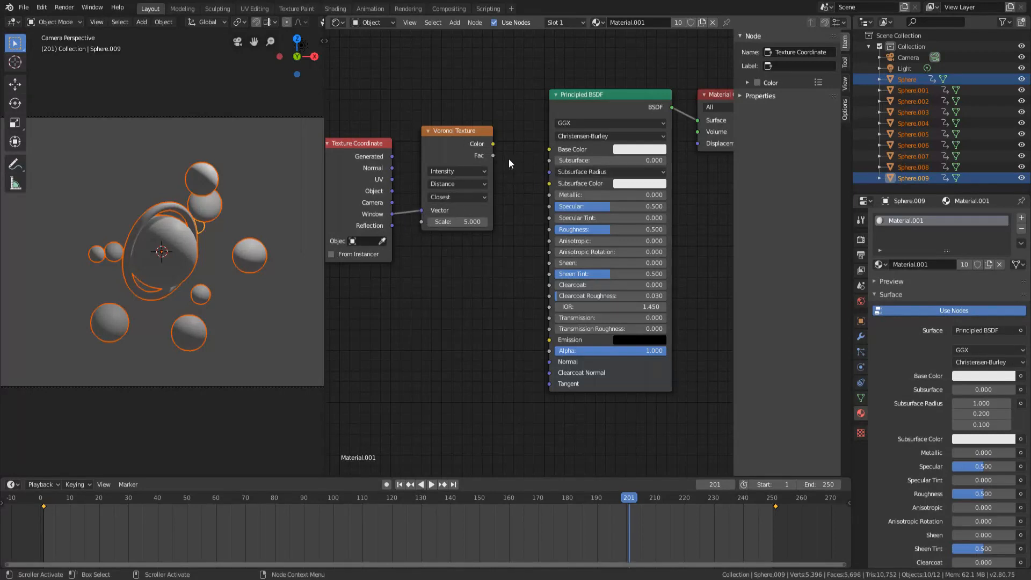
left_click(494, 150)
left_click_drag(493, 145, 557, 150)
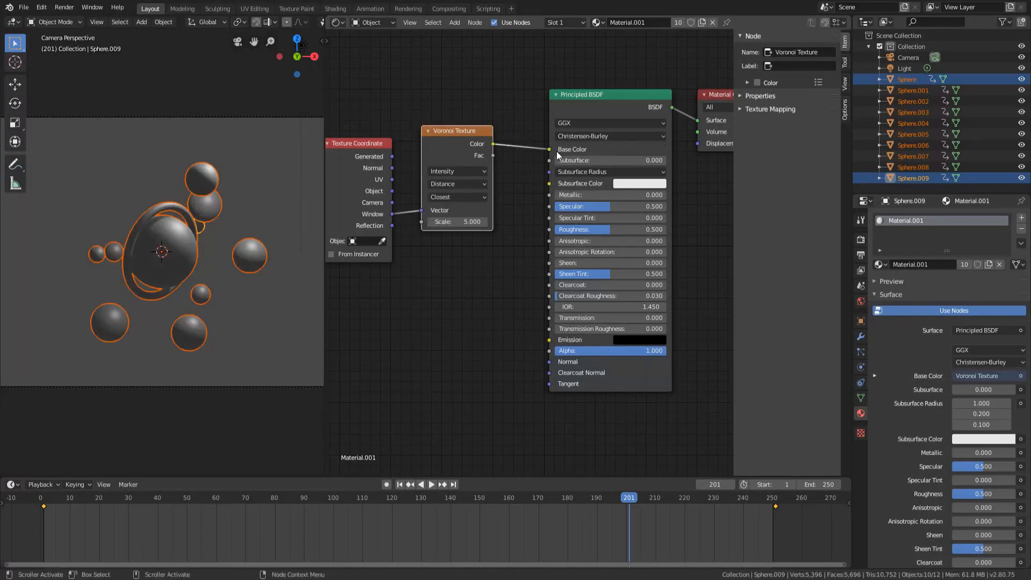
Set the Voronoi Texture's scale to 1000000 and inspect the grain on the planet and spheres up close
scroll(144, 297, "up", 3)
left_click(443, 221)
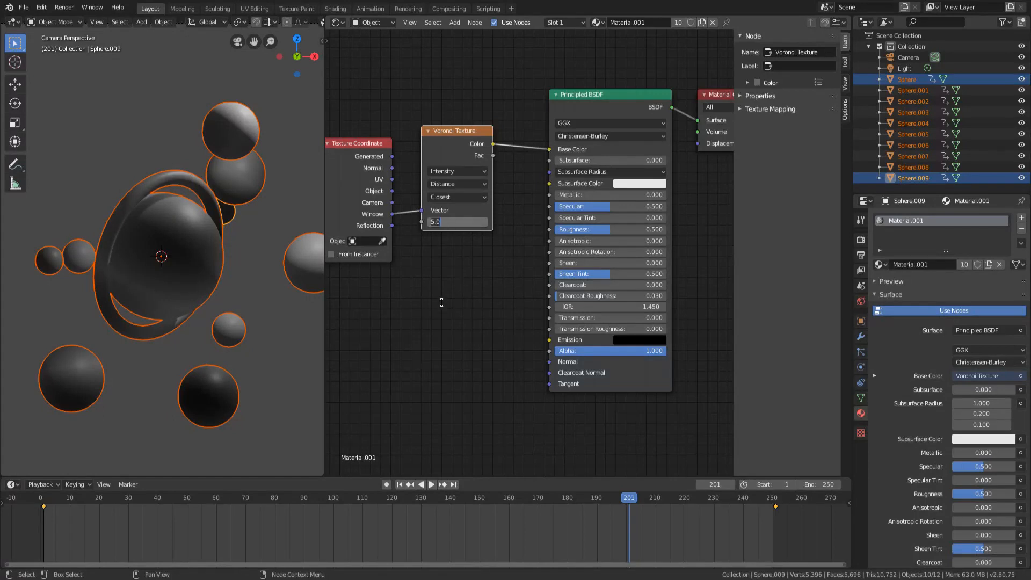
type("1000000")
key("Return")
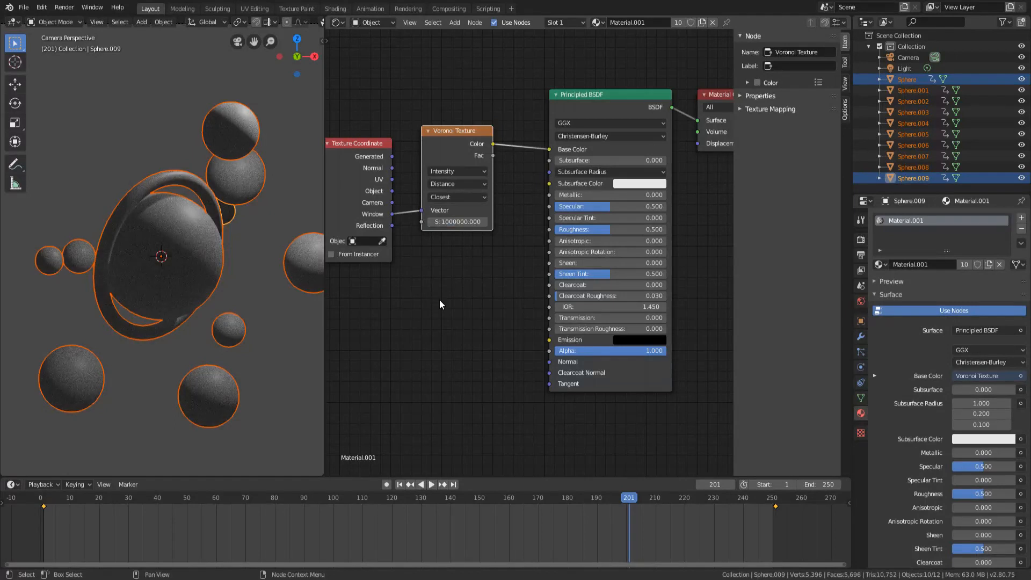
scroll(189, 292, "up", 3)
scroll(236, 283, "up", 5)
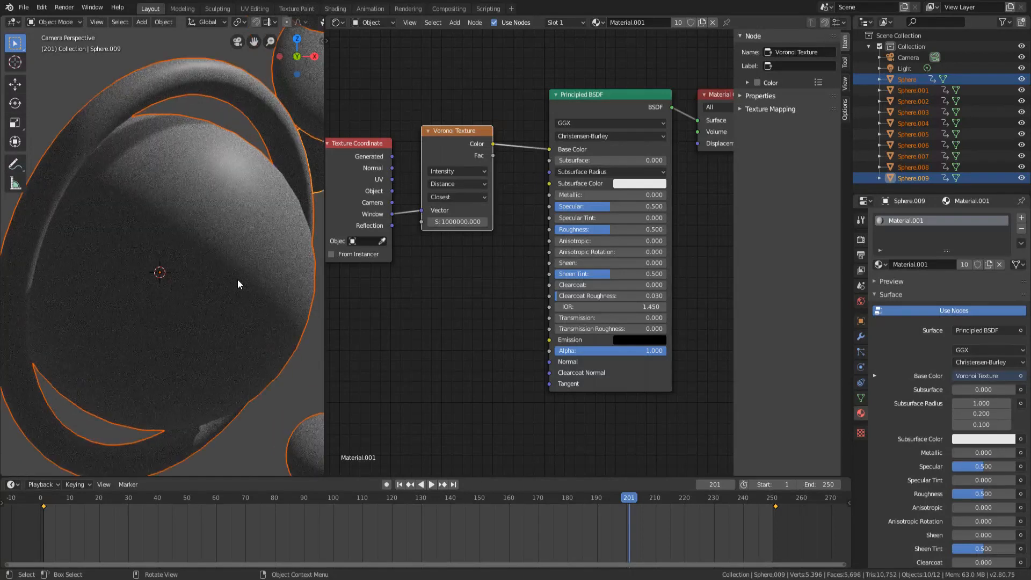
scroll(225, 248, "down", 8)
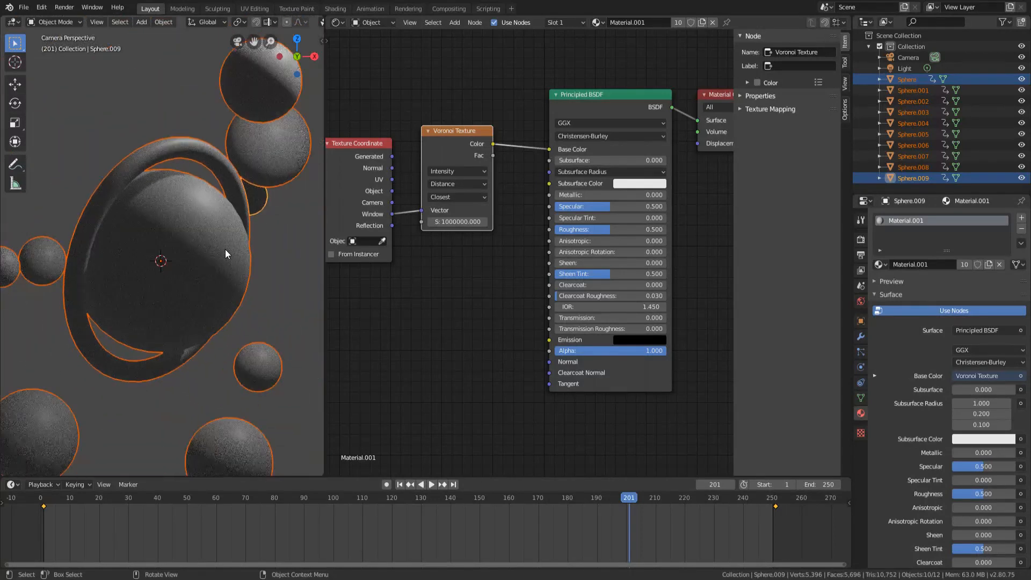
Examine the grain along the planet's light-to-dark shading transition and across the surrounding spheres
scroll(222, 261, "up", 5)
scroll(224, 254, "up", 3)
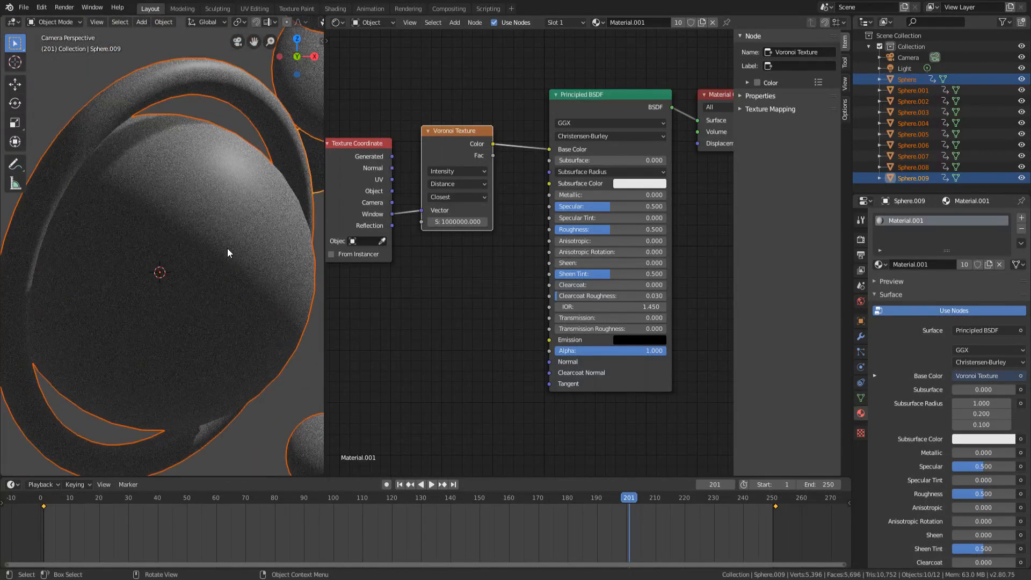
scroll(228, 248, "up", 2)
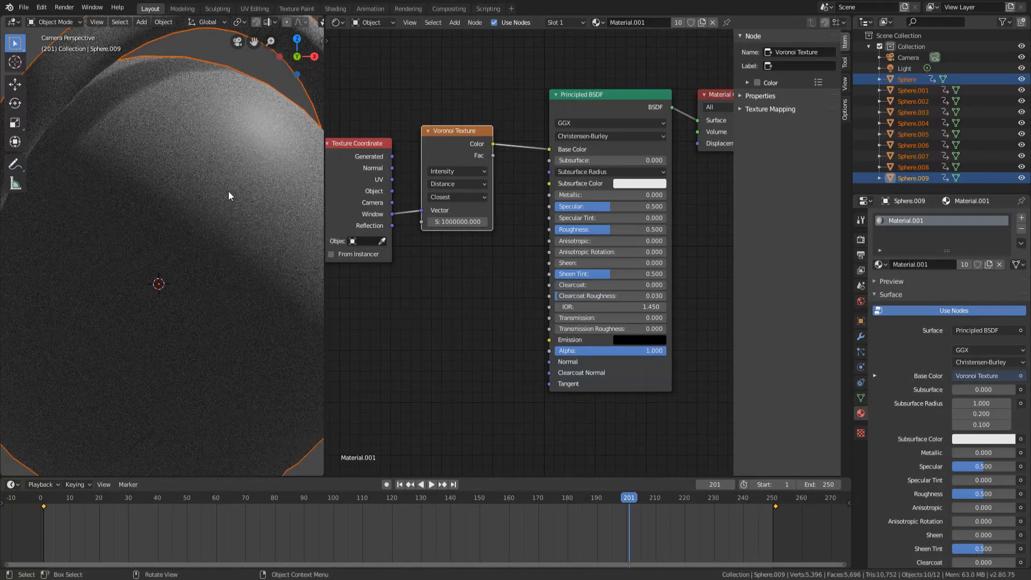
scroll(229, 193, "down", 5)
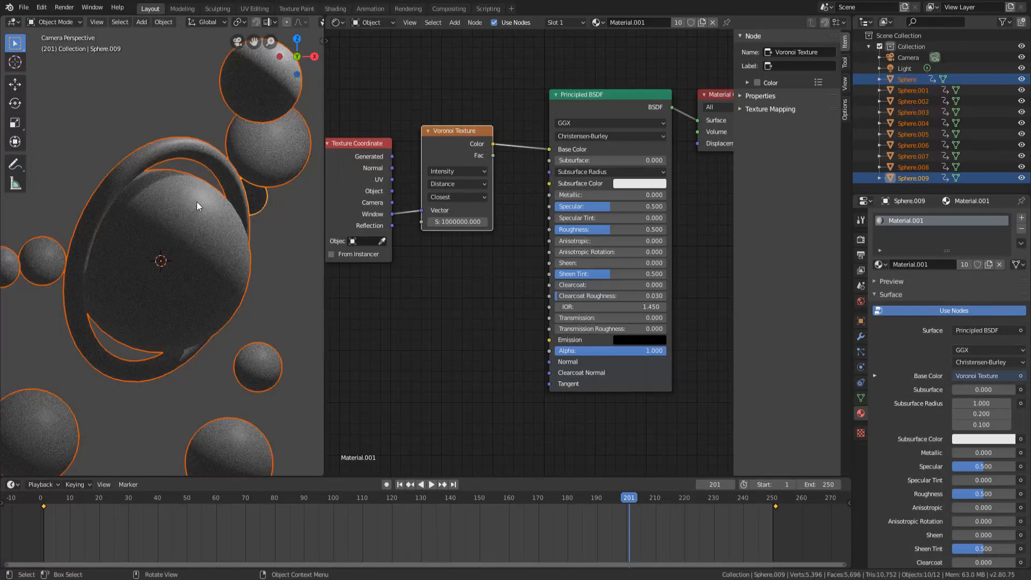
scroll(166, 235, "down", 1)
scroll(176, 228, "down", 1)
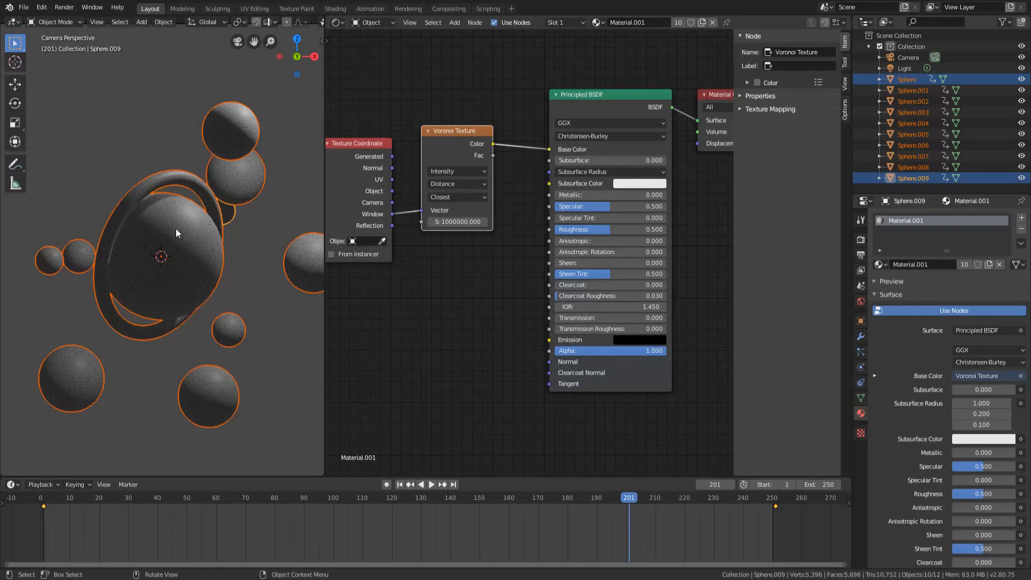
Insert a Shader to RGB node between the Principled BSDF and the Material Output
middle_click_drag(662, 221, 581, 244)
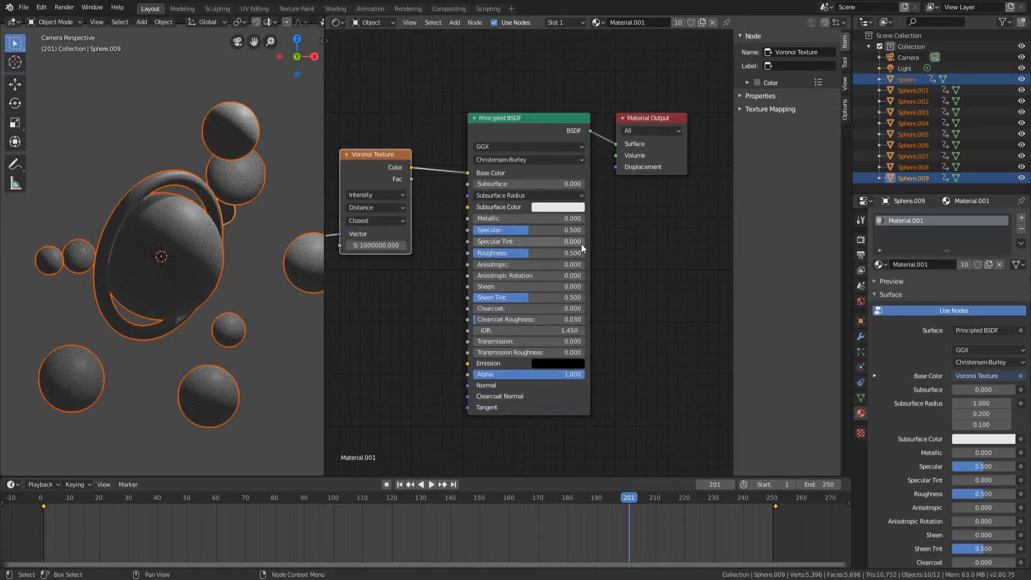
middle_click_drag(630, 204, 498, 268)
scroll(470, 190, "up", 1)
middle_click_drag(471, 190, 503, 223)
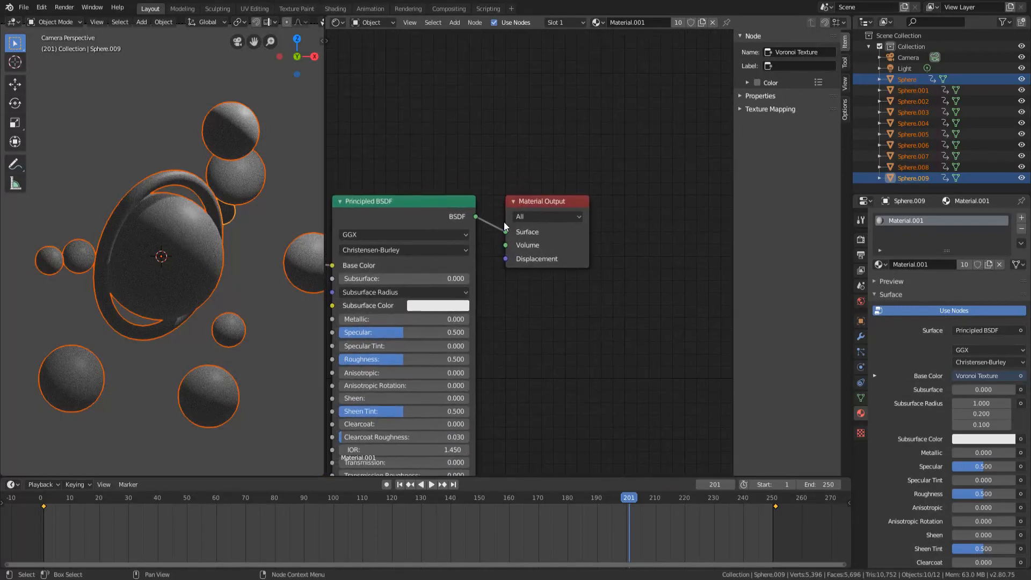
scroll(503, 222, "up", 1)
key("shift+a")
left_click(498, 219)
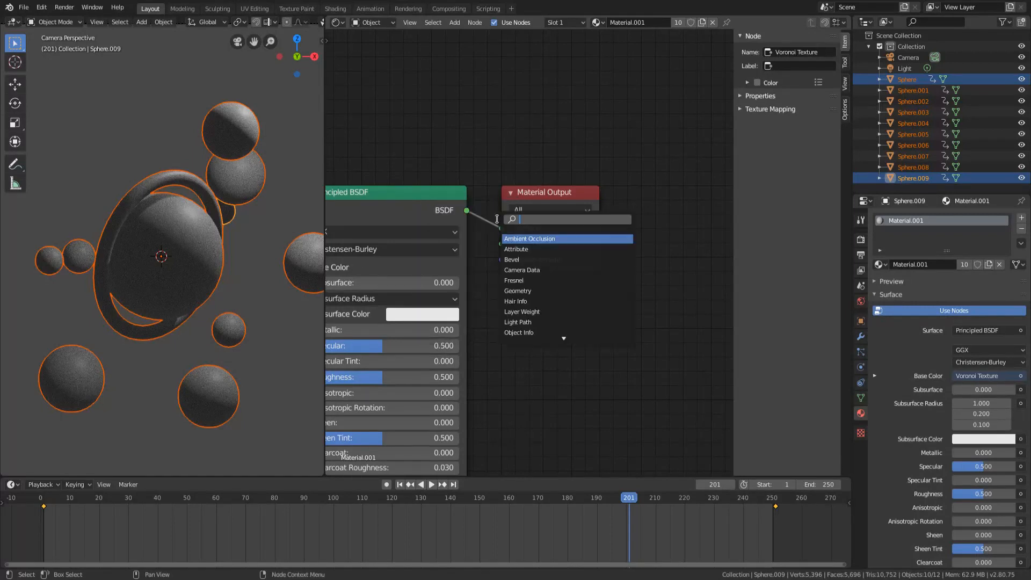
type("rgb")
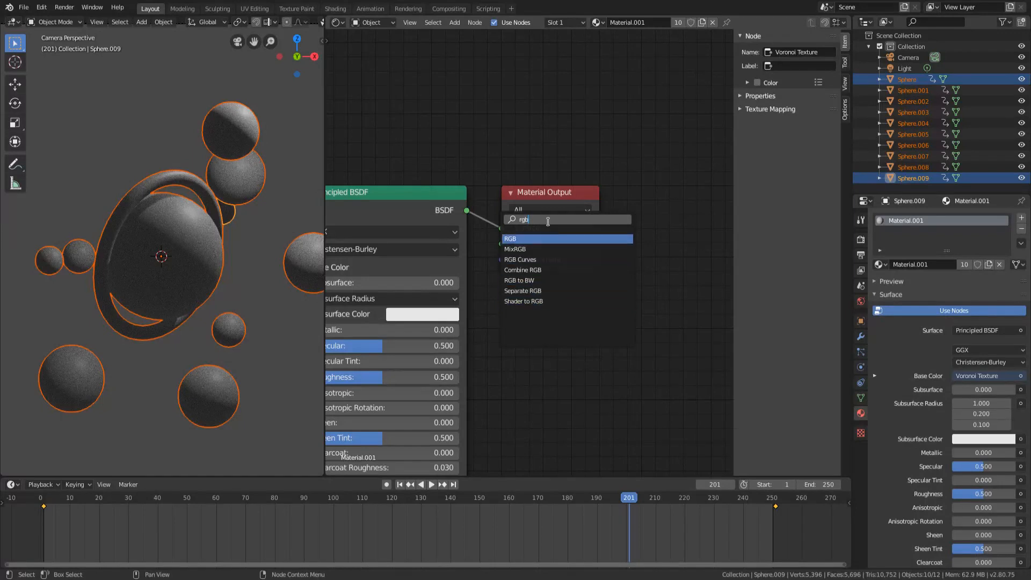
left_click(537, 305)
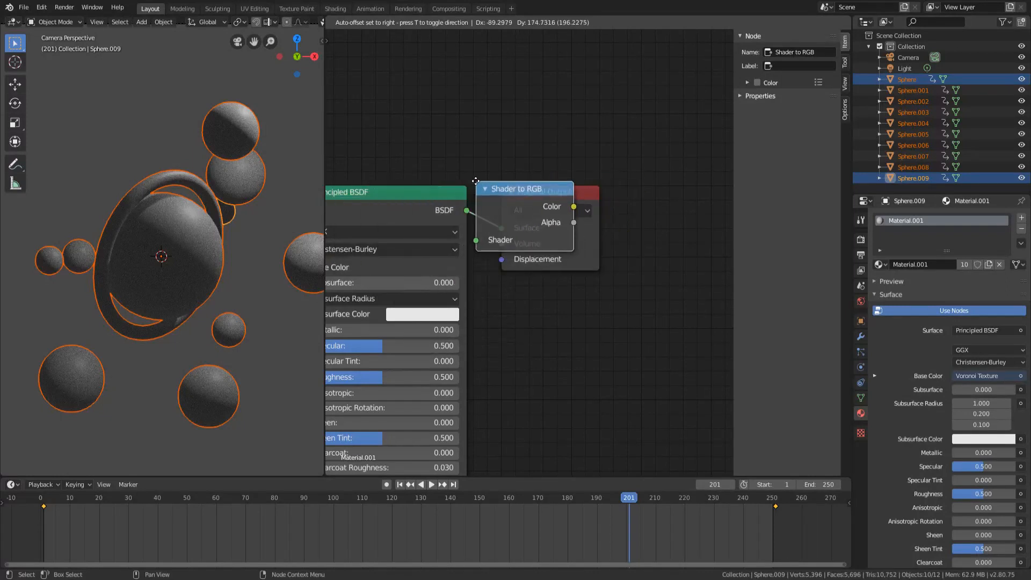
left_click(522, 182)
Insert a ColorRamp node between the Shader to RGB node and the Material Output
middle_click_drag(593, 276, 565, 276)
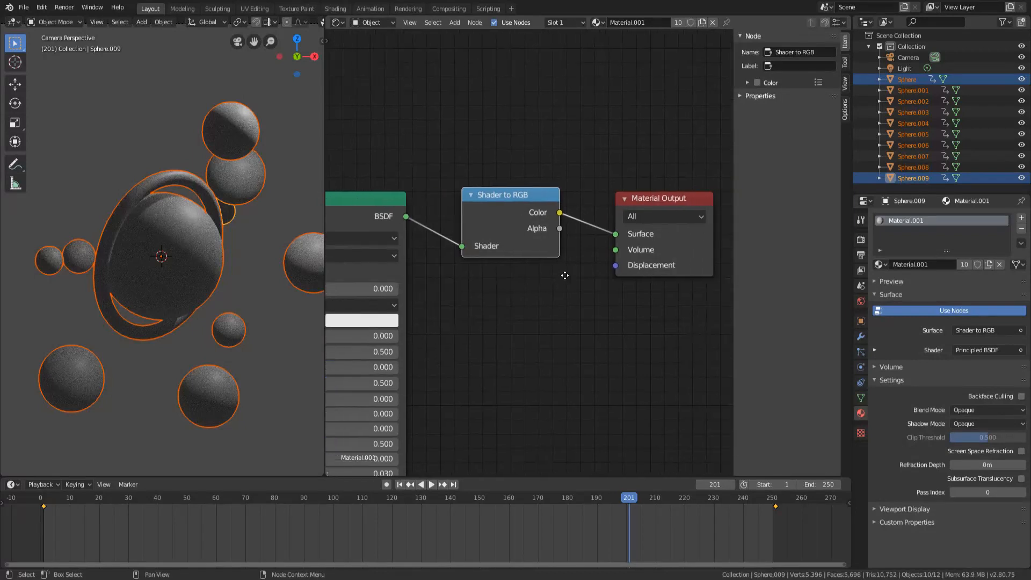
key("shift+a")
left_click(582, 246)
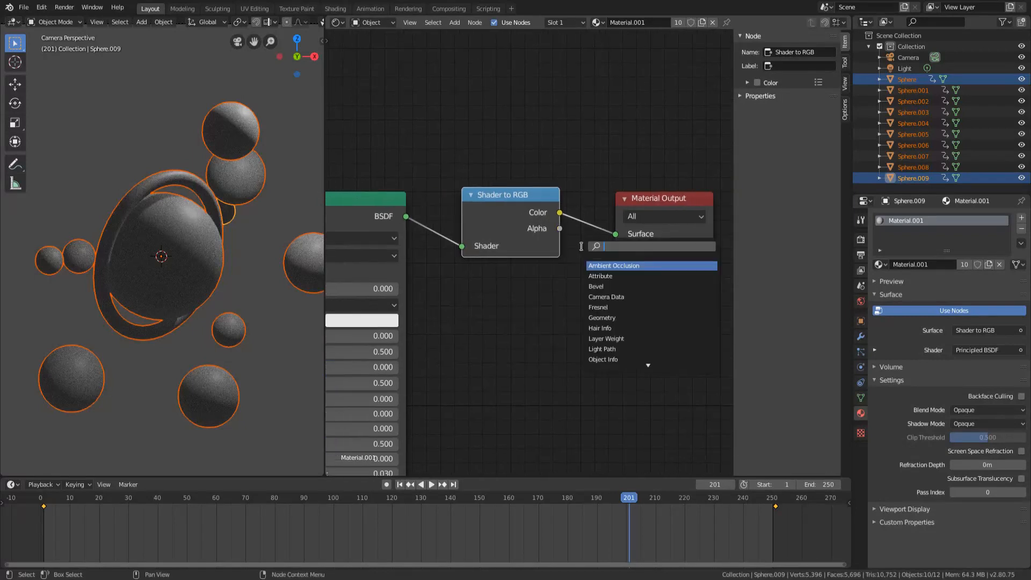
type("cpo")
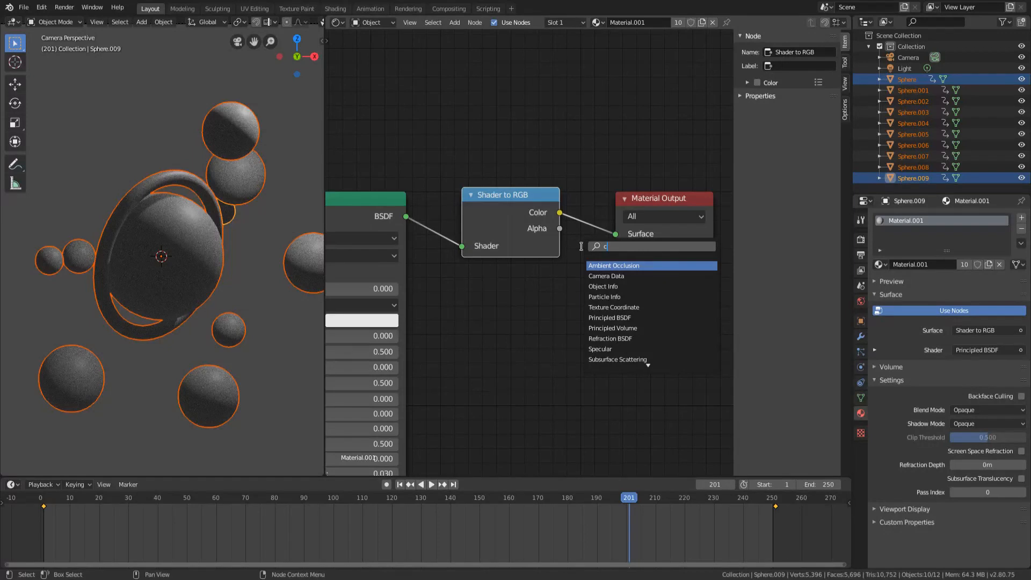
key("BackSpace")
key("BackSpace")
type("ol")
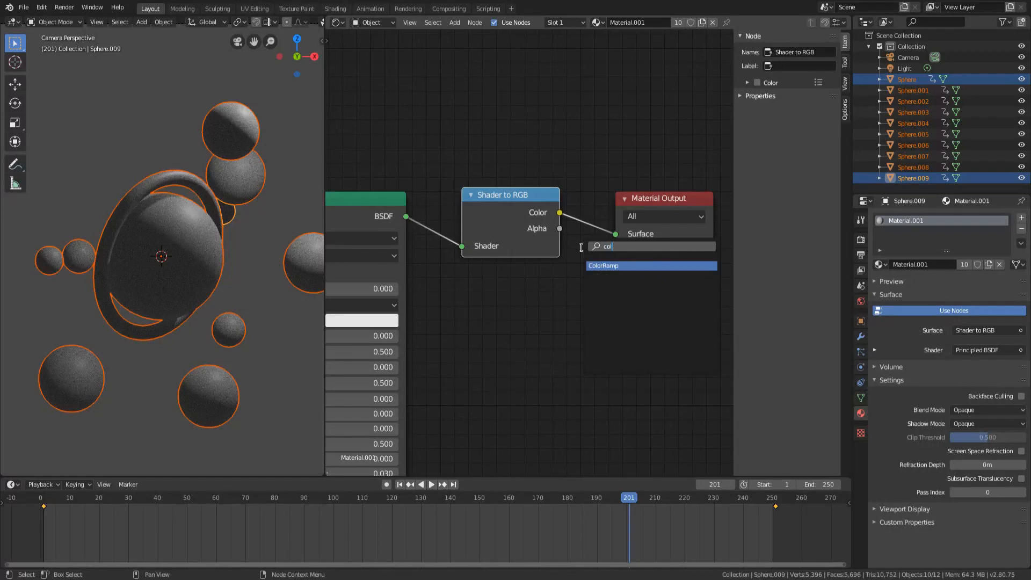
left_click(609, 264)
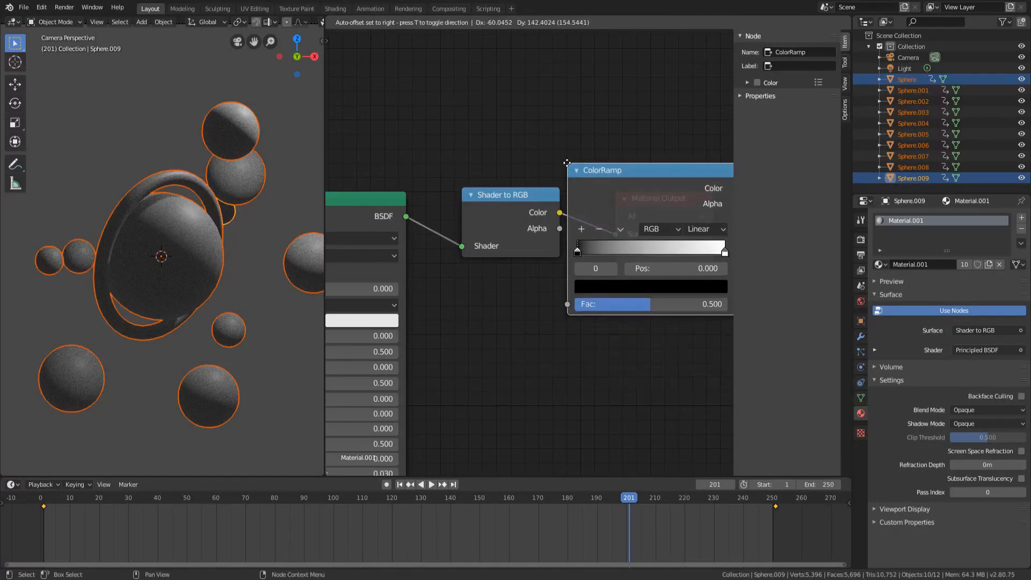
left_click(569, 159)
Insert an Emission node between the ColorRamp and the Material Output
middle_click_drag(652, 285, 449, 256)
middle_click_drag(611, 225, 542, 253)
key("shift+a")
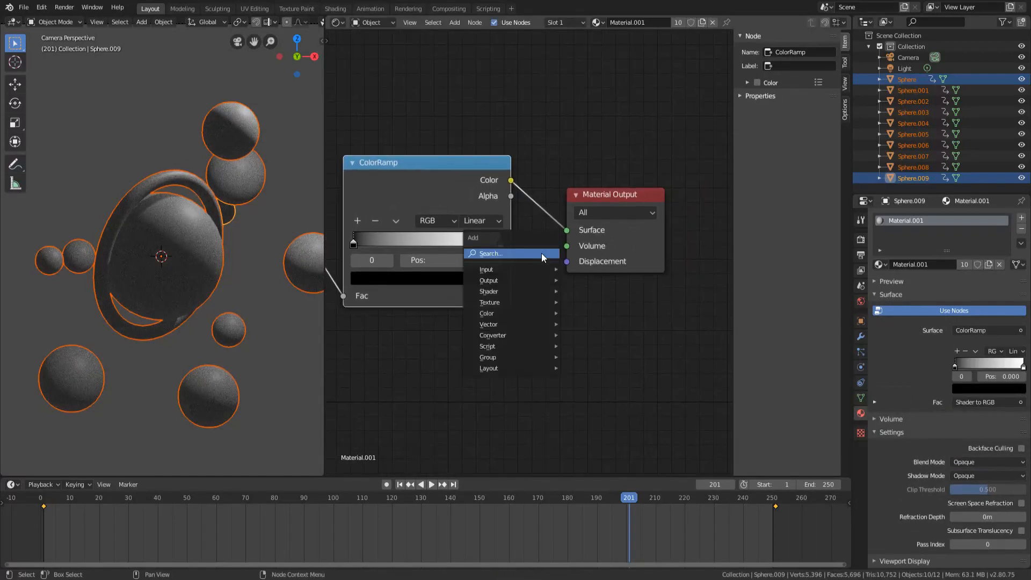
left_click(542, 253)
type("emission")
key("Return")
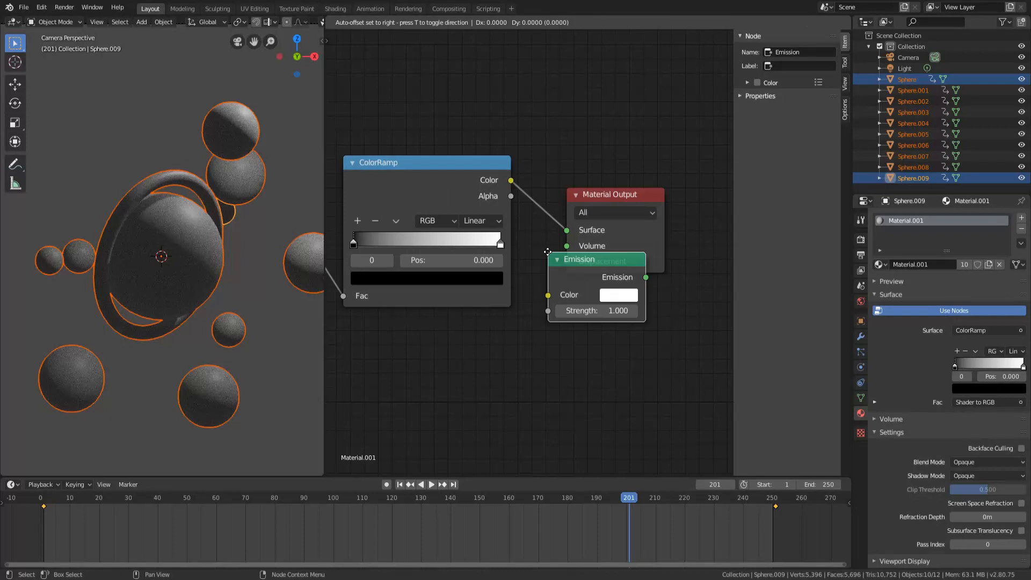
left_click(529, 200)
Move the ColorRamp's black stop slightly inward and bring the white stop right up against it at position 0.068
scroll(530, 199, "down", 3)
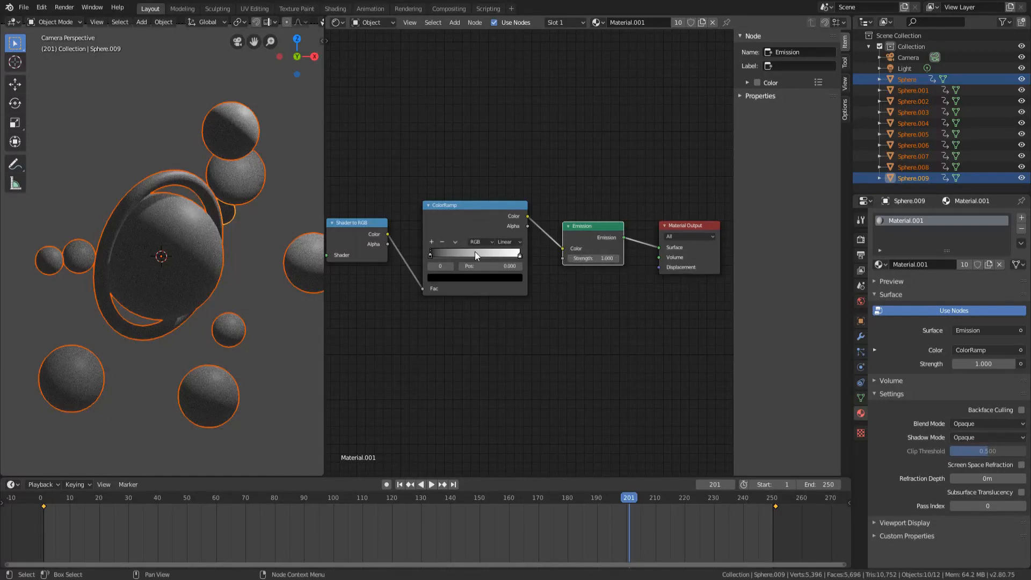
scroll(460, 285, "up", 3)
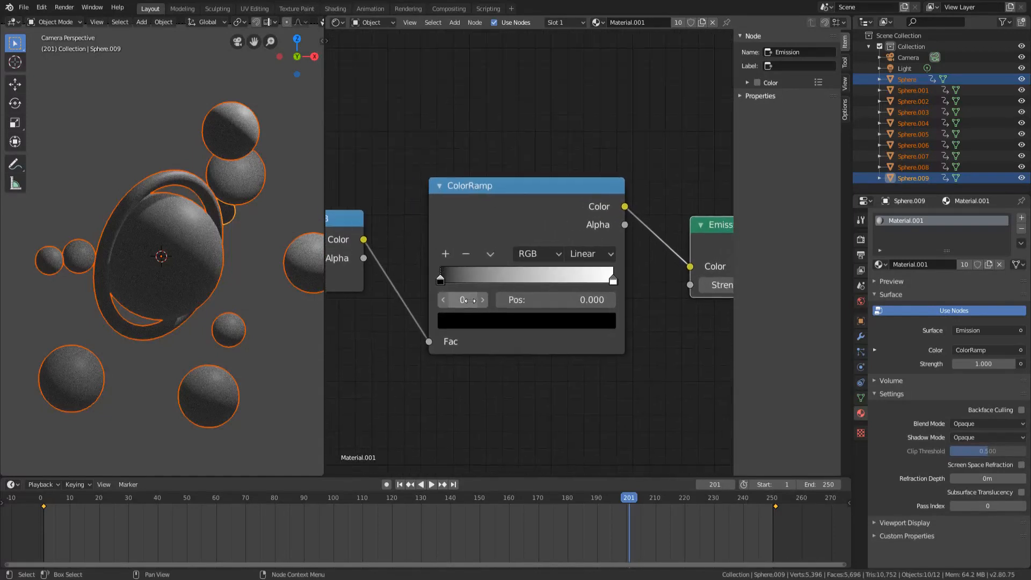
scroll(470, 301, "up", 2)
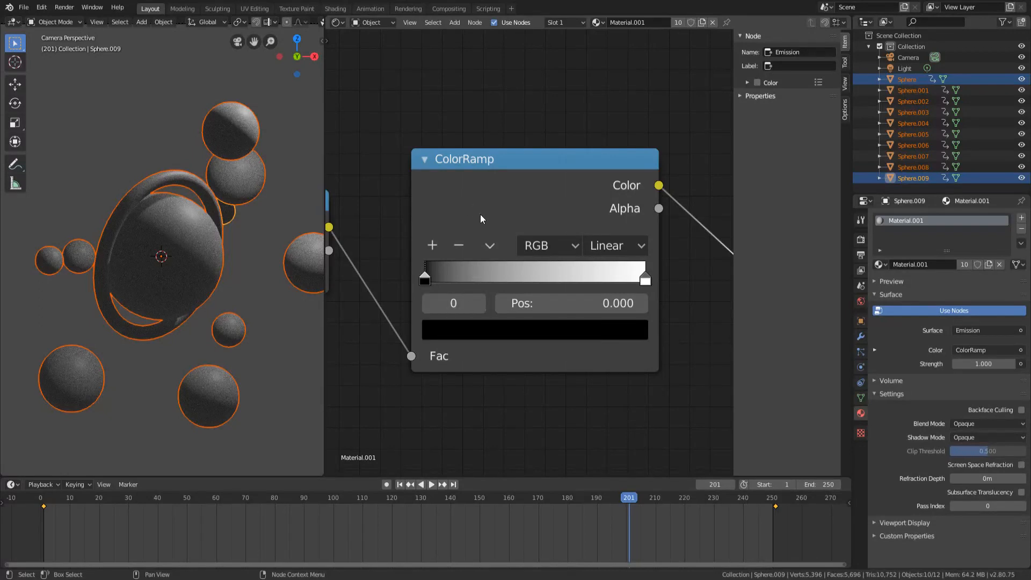
scroll(211, 234, "down", 4)
scroll(222, 261, "up", 3)
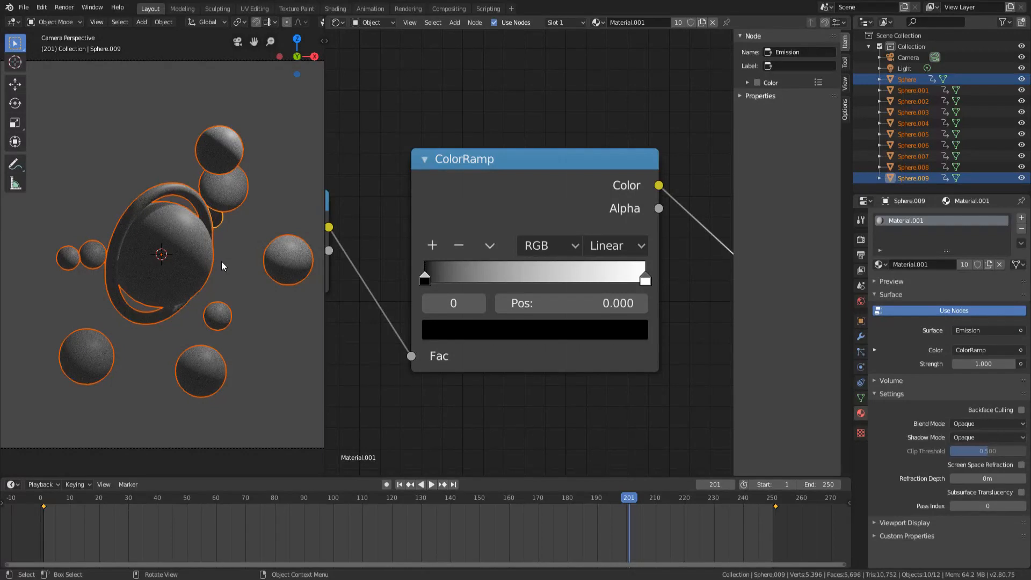
scroll(222, 261, "up", 2)
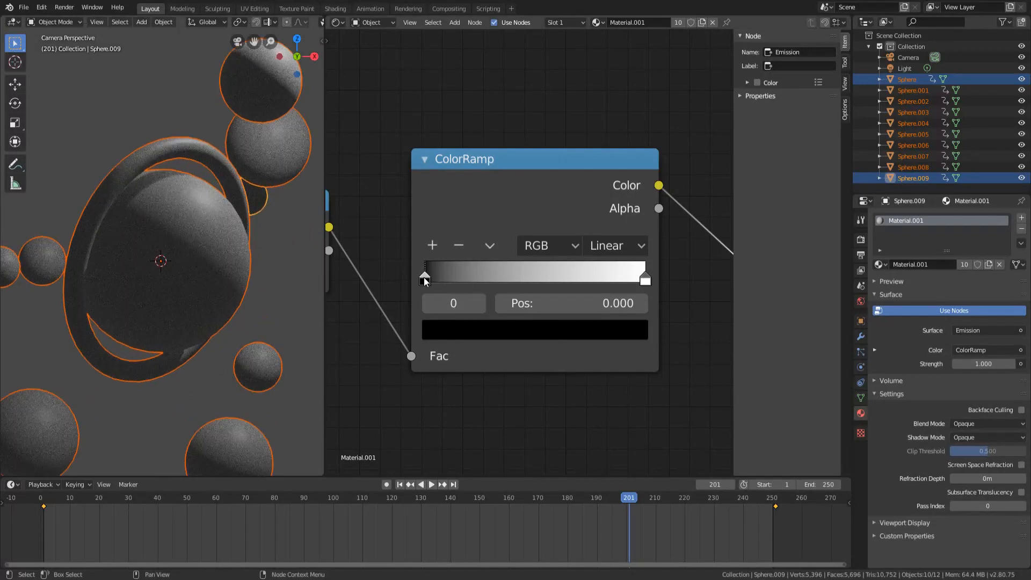
left_click_drag(425, 279, 441, 285)
left_click_drag(648, 280, 436, 295)
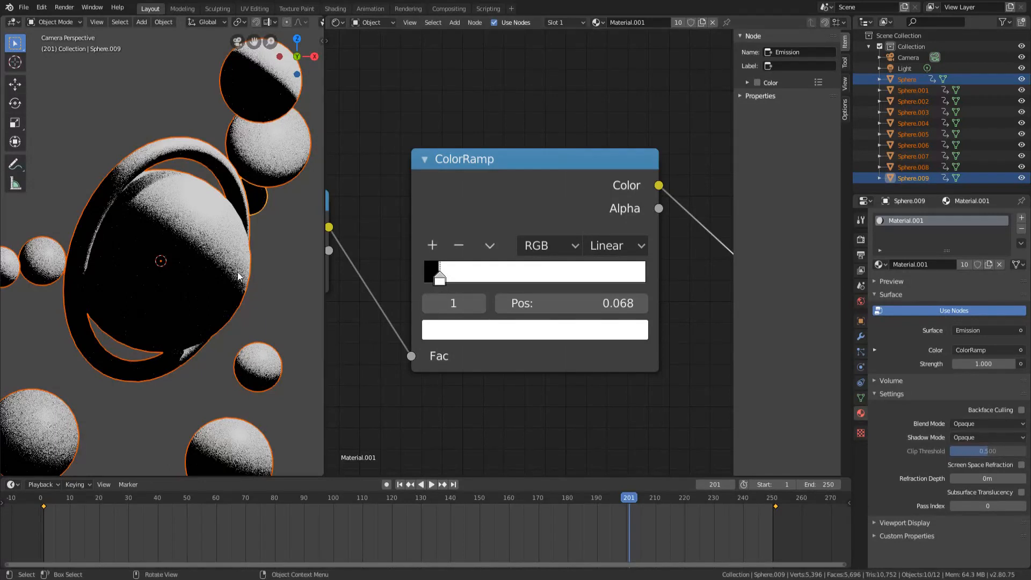
Inspect the grain at the planet's shading edge up close and move the ColorRamp's white stop to position 0.064
scroll(232, 235, "up", 6)
scroll(236, 231, "up", 3)
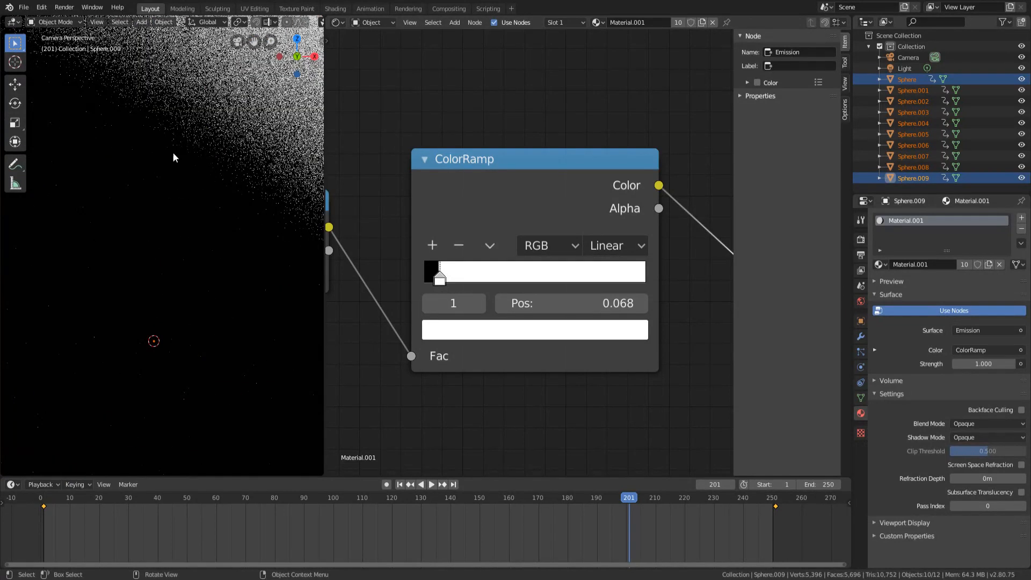
scroll(204, 139, "down", 4)
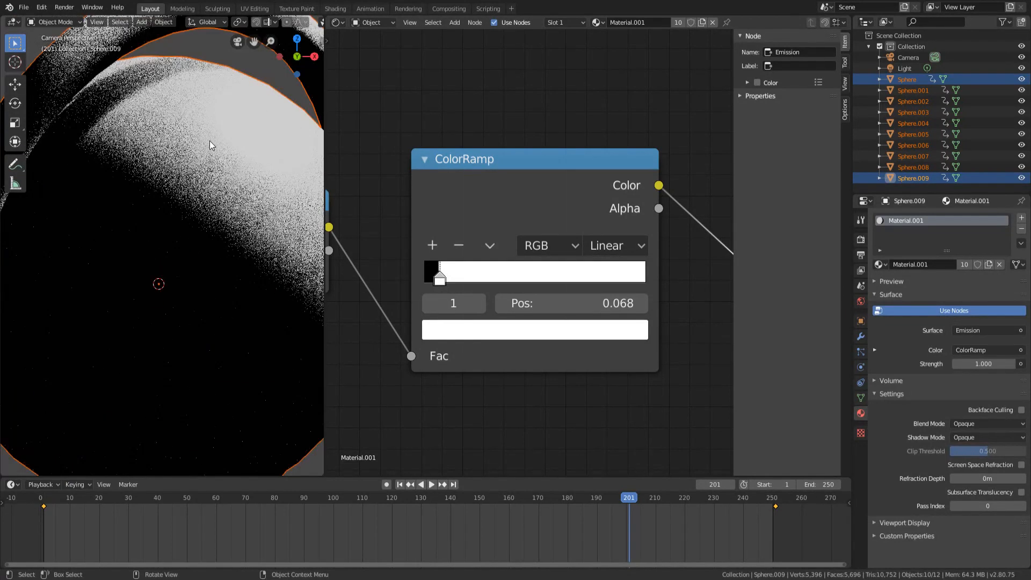
scroll(207, 156, "down", 5)
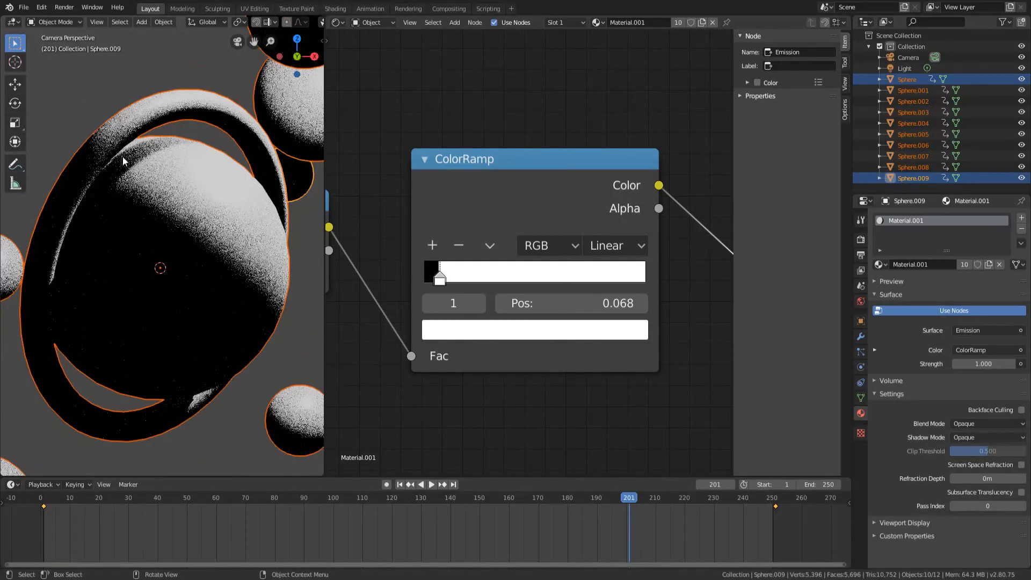
scroll(107, 155, "up", 5)
scroll(172, 136, "up", 3)
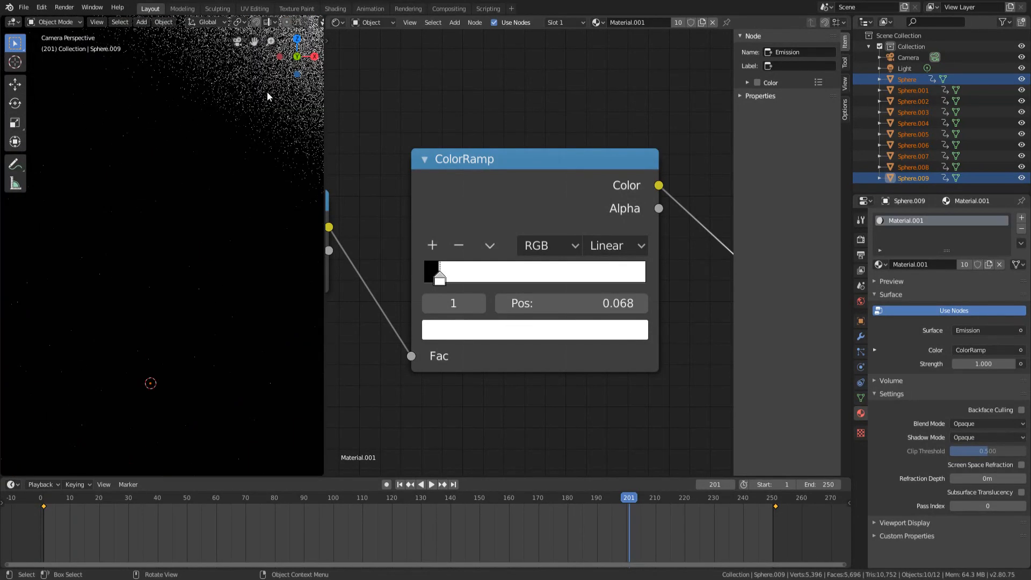
scroll(258, 138, "down", 3)
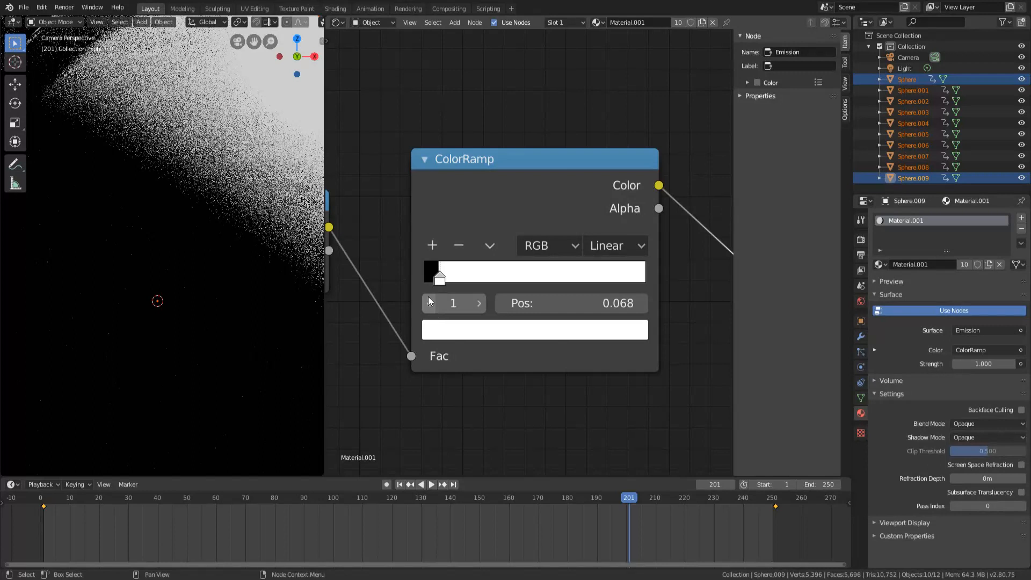
left_click_drag(440, 279, 440, 282)
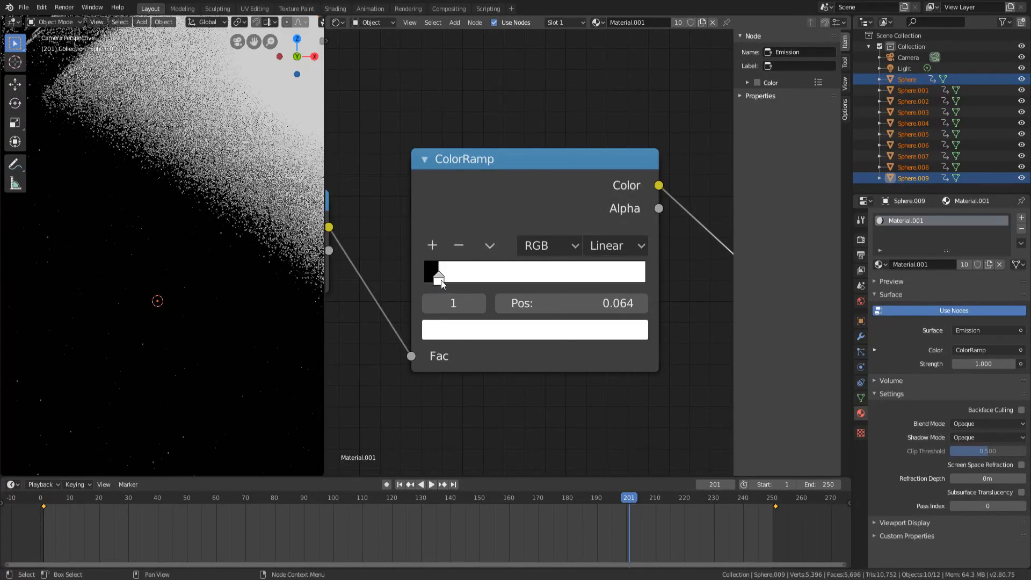
scroll(180, 283, "down", 5)
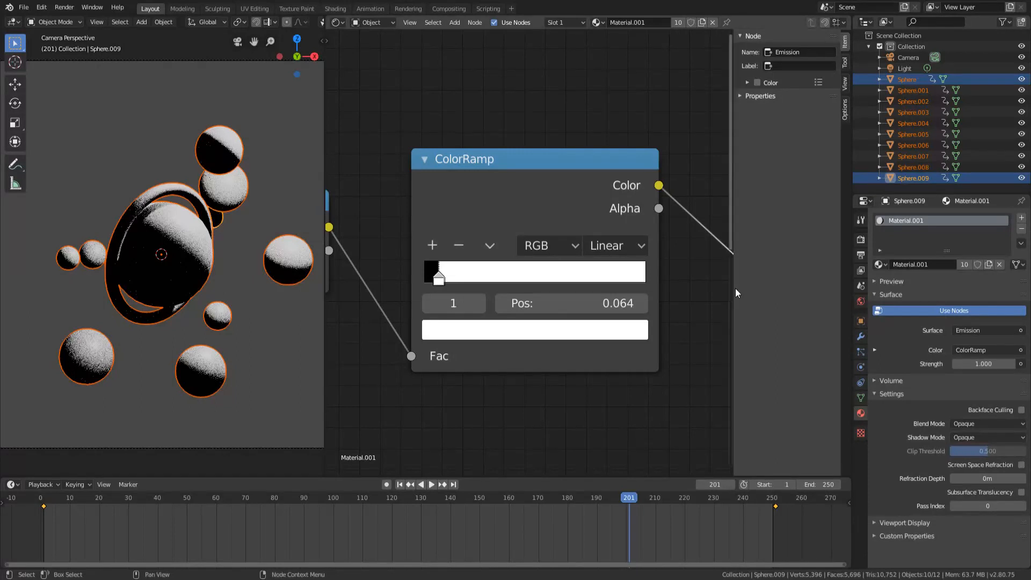
Change the ColorRamp's black stop to green
scroll(568, 301, "down", 5)
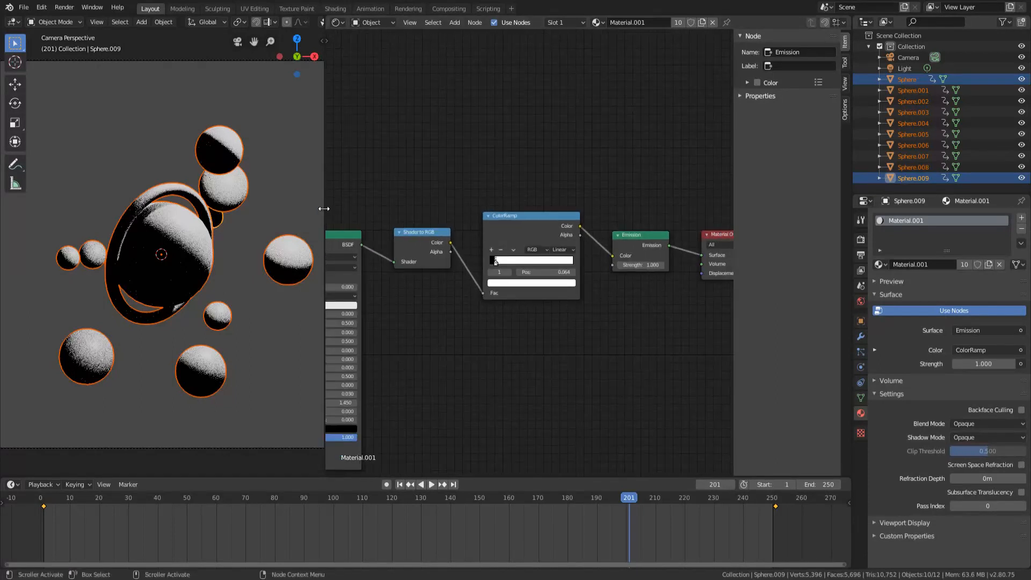
scroll(559, 192, "up", 6)
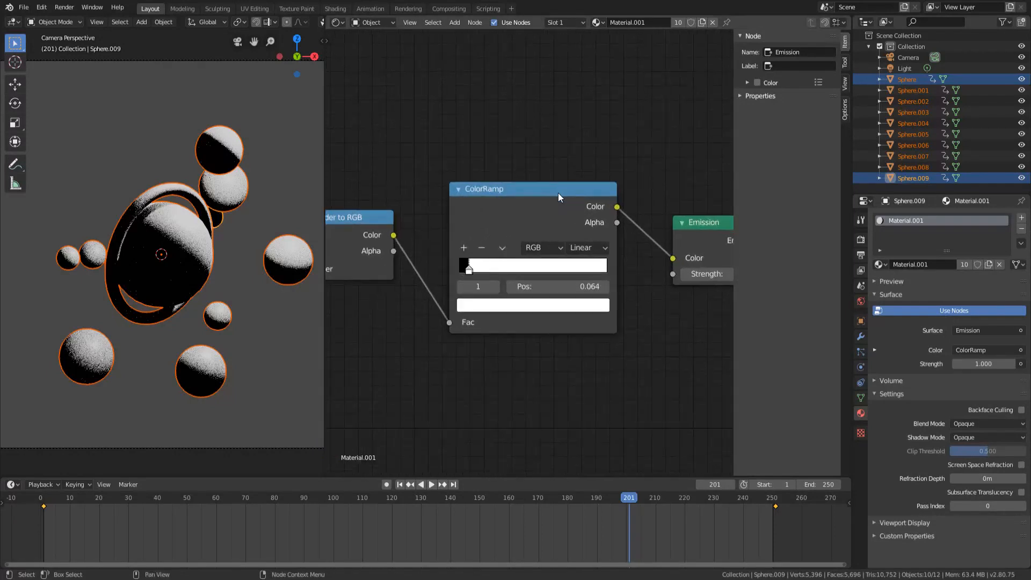
left_click(407, 289)
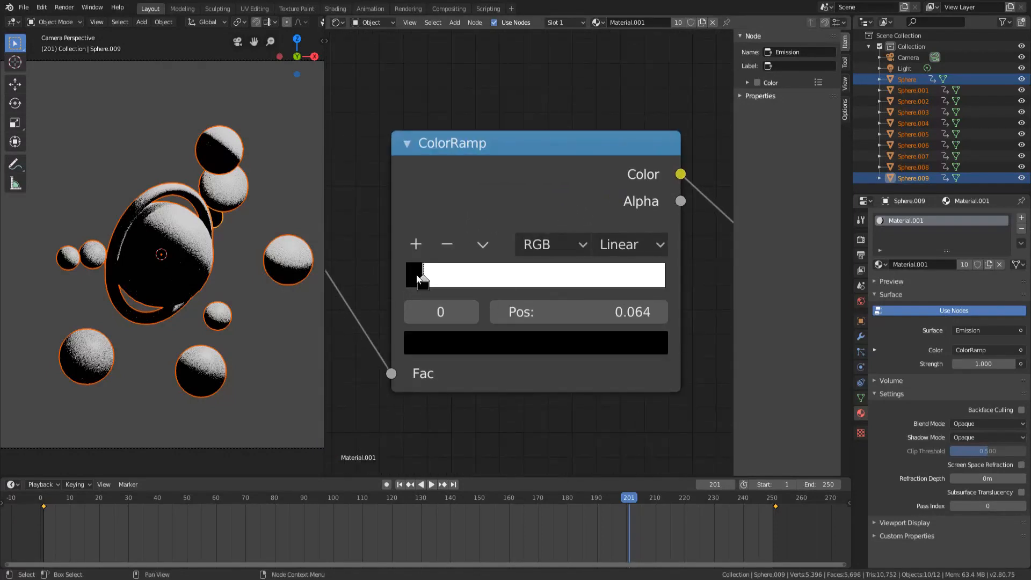
left_click(441, 347)
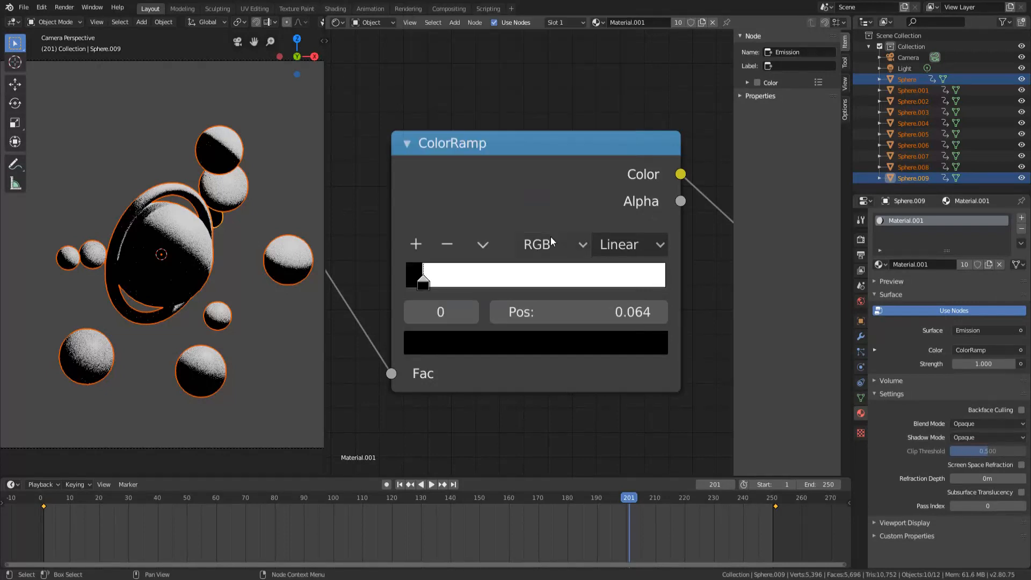
scroll(501, 302, "down", 3)
left_click(502, 302)
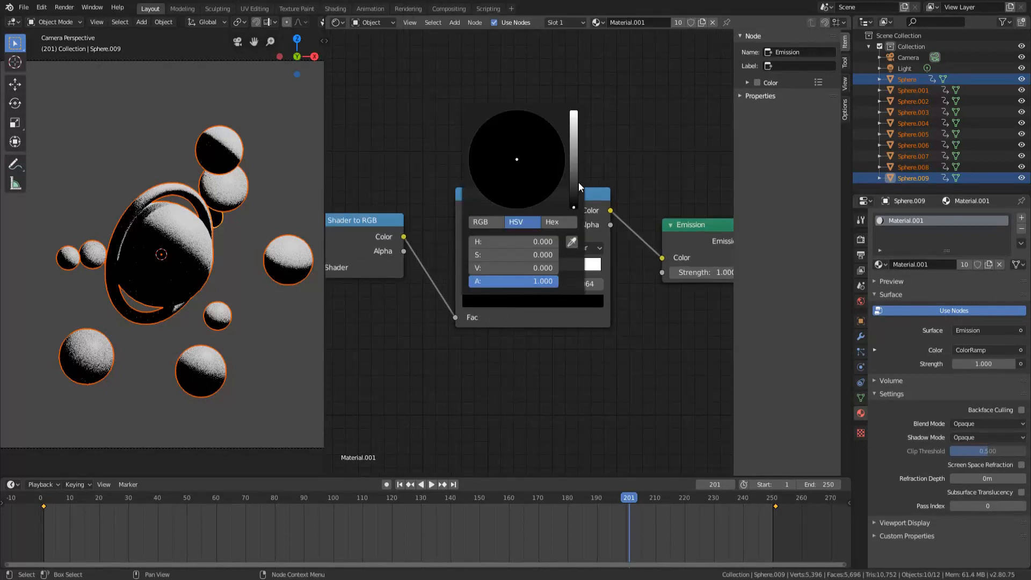
left_click_drag(573, 192, 573, 109)
left_click_drag(532, 155, 474, 138)
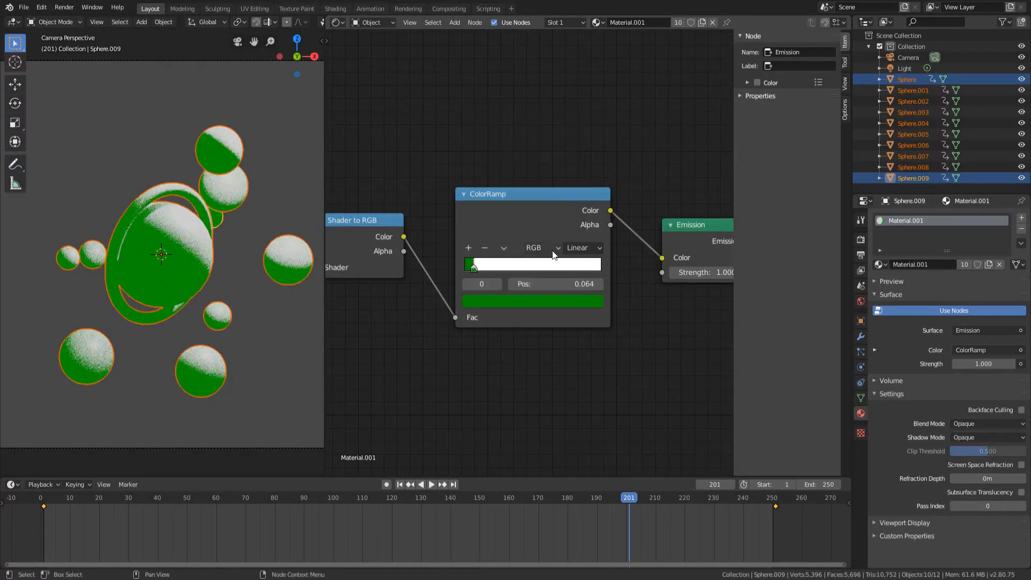
Change the ColorRamp's white stop to a light mint green with hue 0.406, saturation 0.521 and value 1.000
left_click(481, 268)
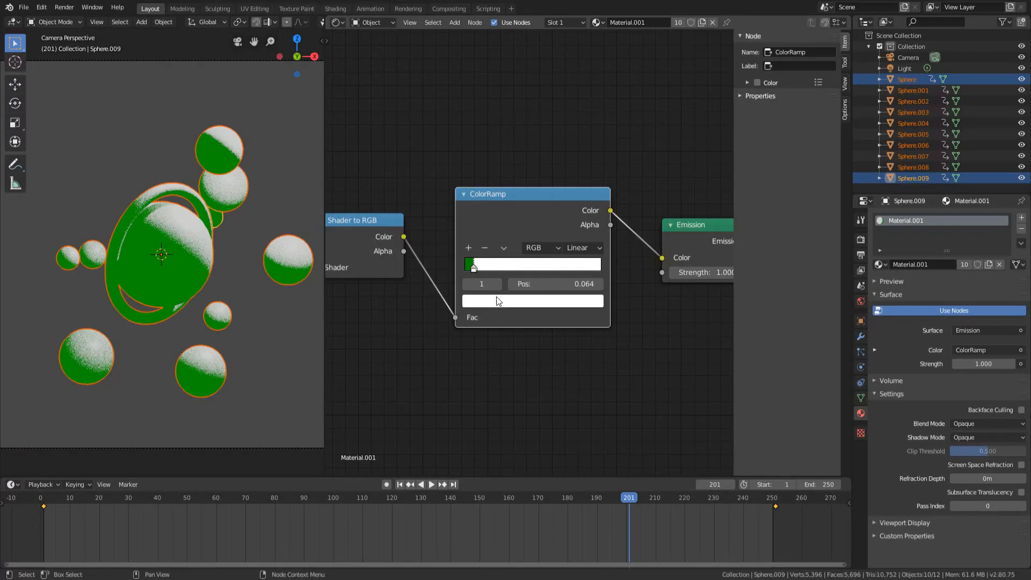
left_click(499, 301)
left_click(503, 138)
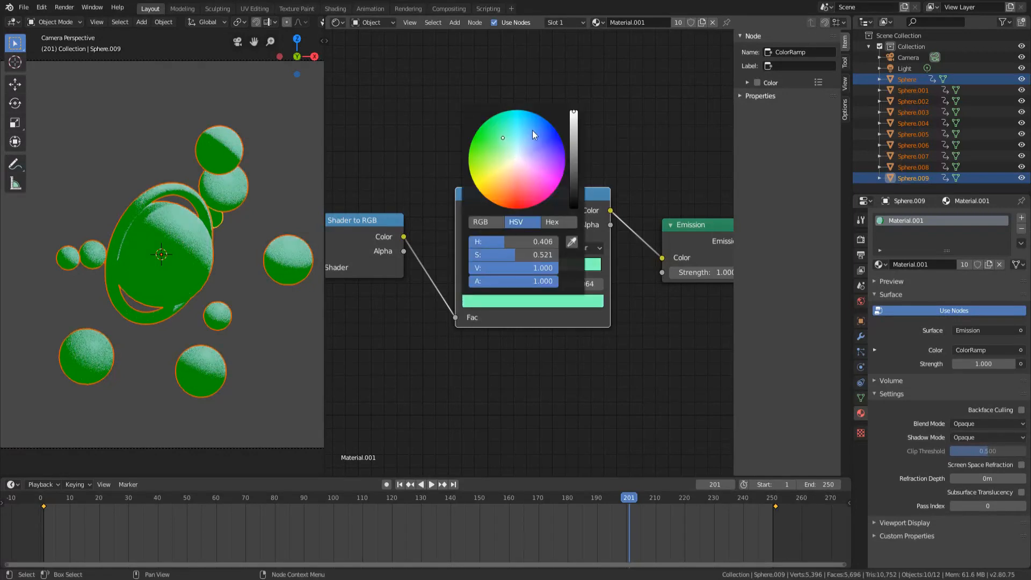
left_click_drag(573, 144, 573, 111)
left_click(511, 359)
scroll(162, 311, "down", 3)
scroll(217, 314, "up", 3)
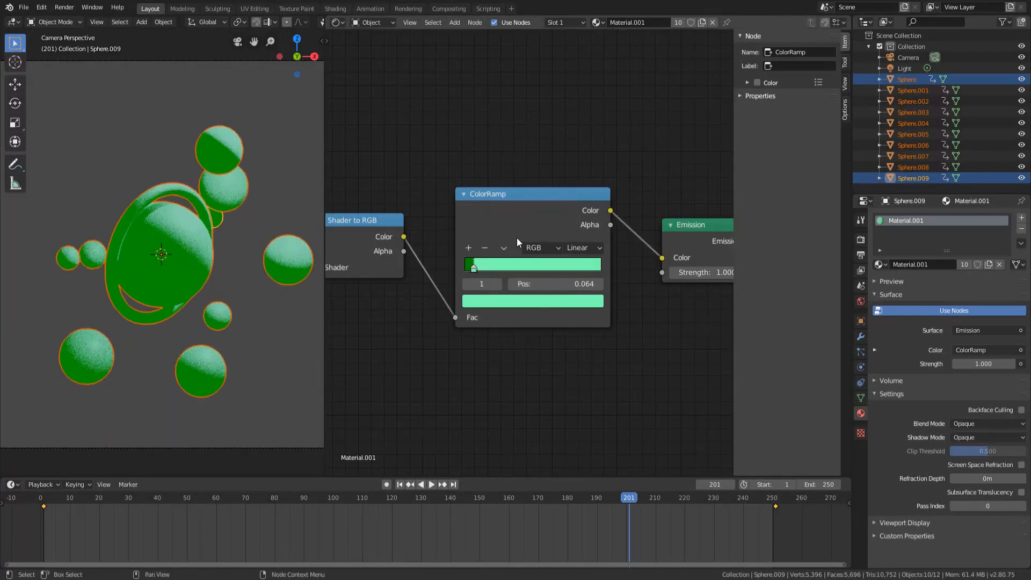
Fine-tune the positions of the ColorRamp's mint and dark green stops near the ramp's start to spread the grain into the shadows
scroll(517, 238, "up", 4)
left_click_drag(545, 269, 534, 258)
left_click(537, 264)
scroll(203, 368, "down", 4)
scroll(218, 358, "up", 6)
scroll(227, 353, "down", 3)
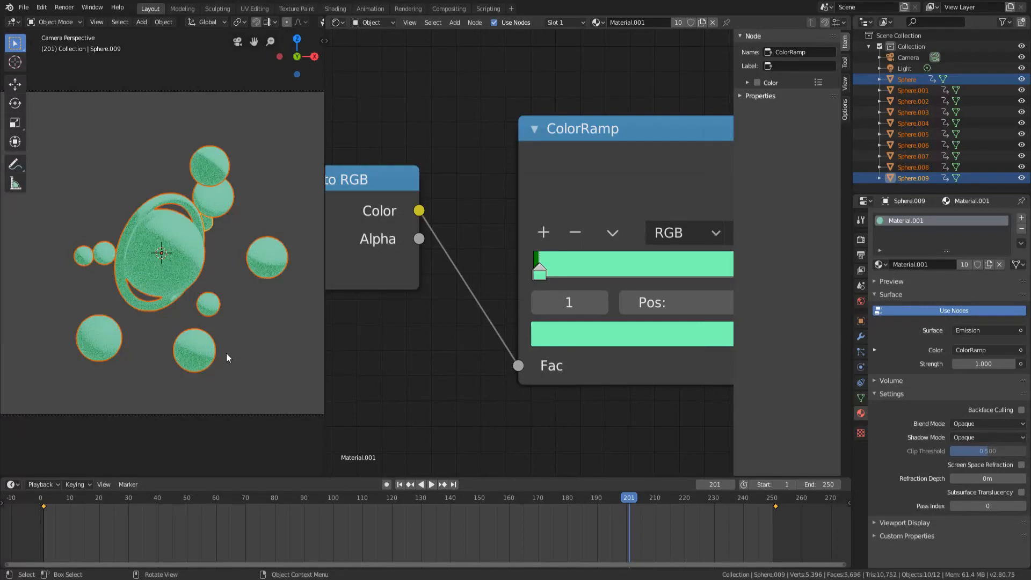
left_click(541, 273)
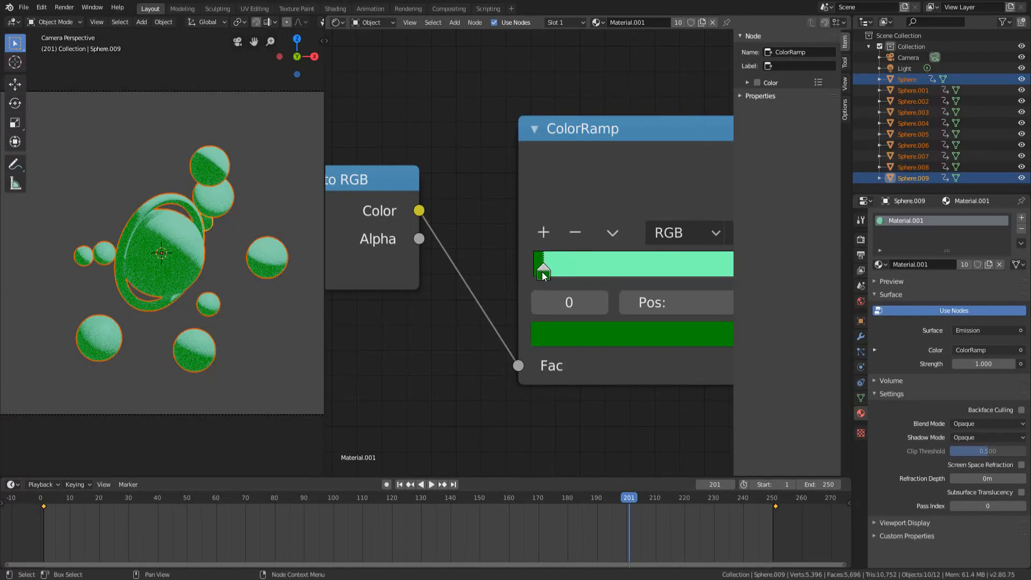
scroll(149, 341, "down", 3)
scroll(139, 298, "up", 2)
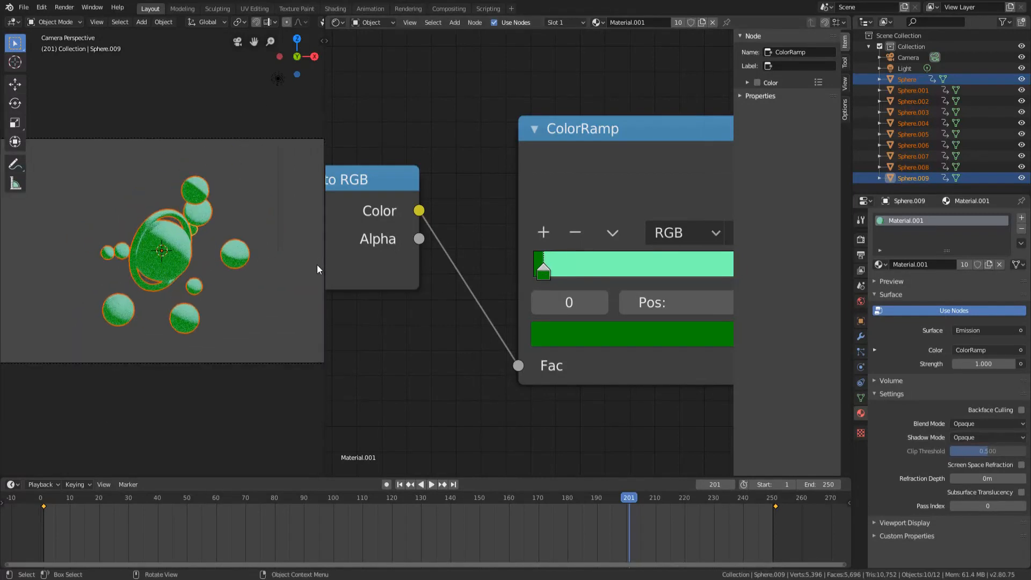
Widen the 3D viewport to fit the whole camera frame and play the orbit animation to preview the grain
left_click_drag(325, 266, 745, 236)
scroll(505, 249, "down", 3)
scroll(499, 247, "up", 6)
scroll(435, 205, "down", 3)
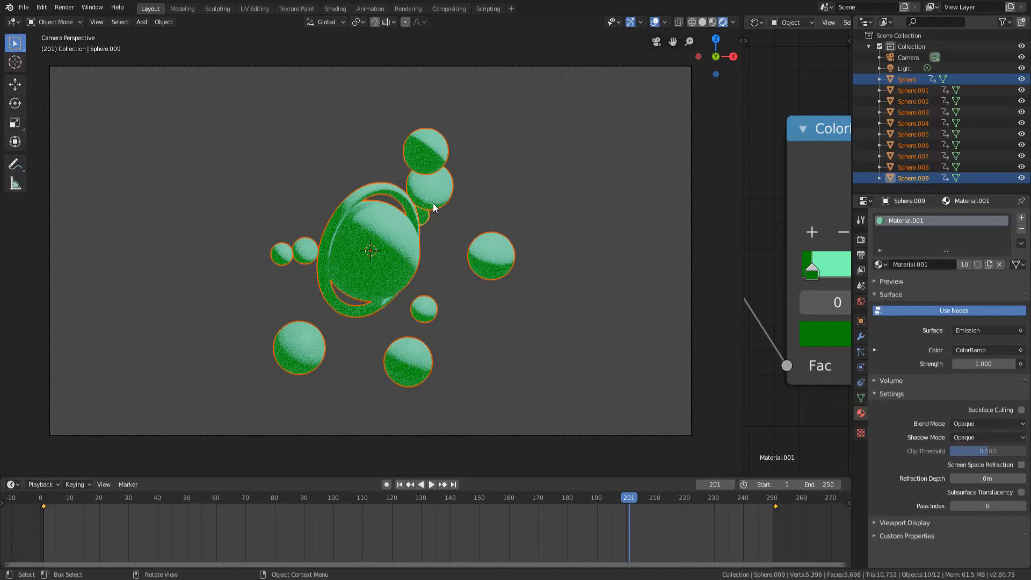
key("space")
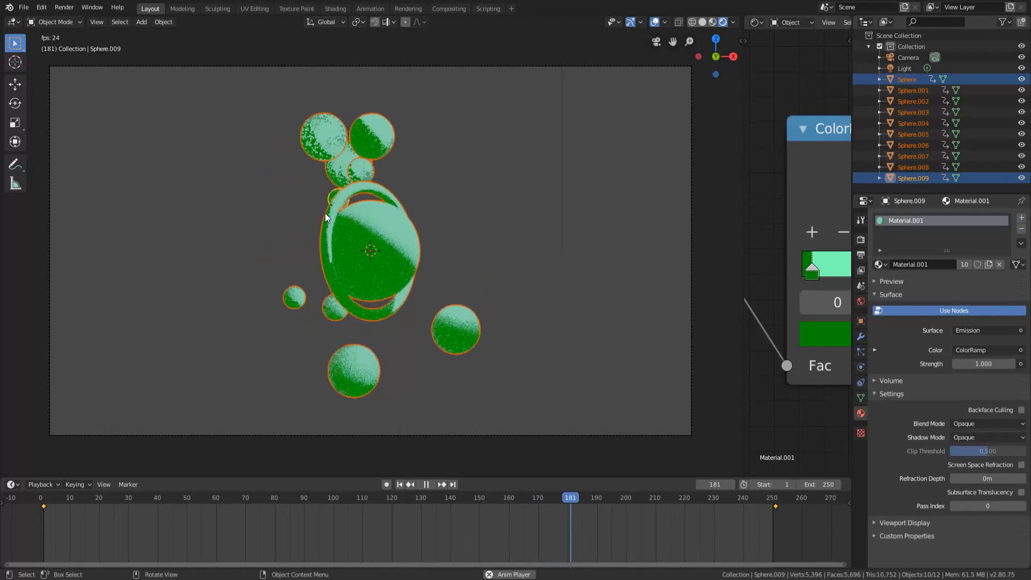
key("space")
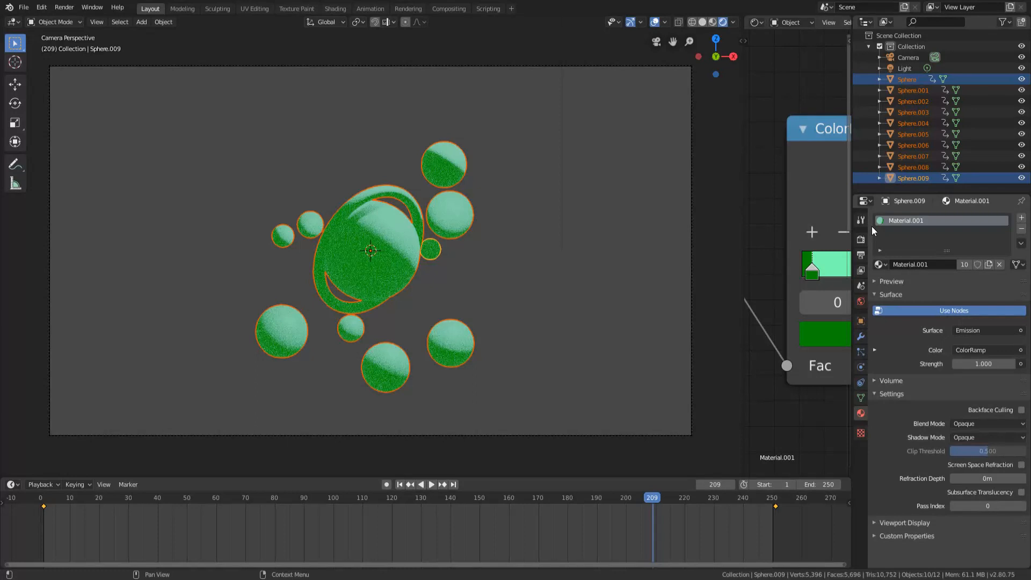
Change the world background color to a fully saturated dark blue
left_click(861, 302)
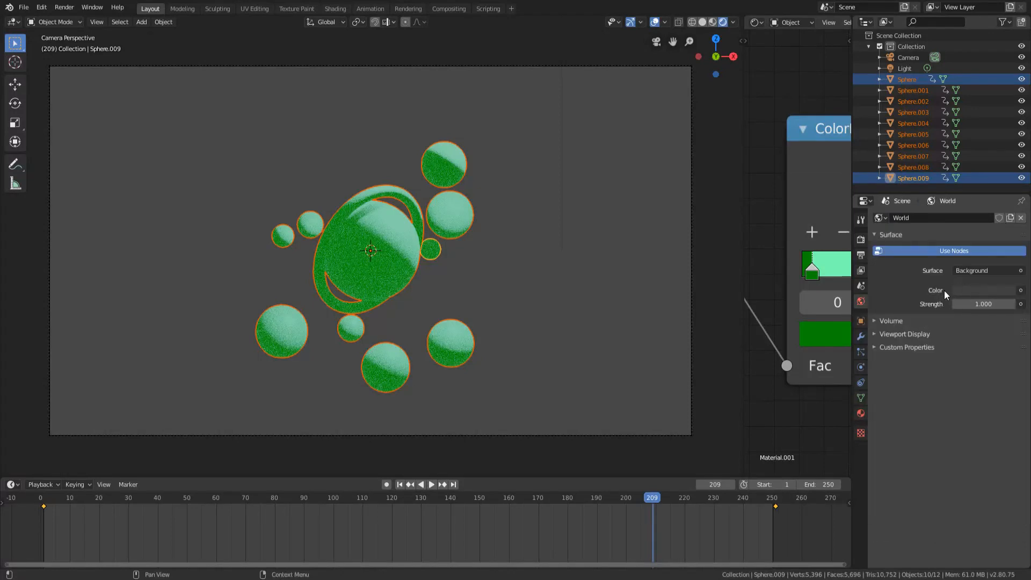
left_click(985, 290)
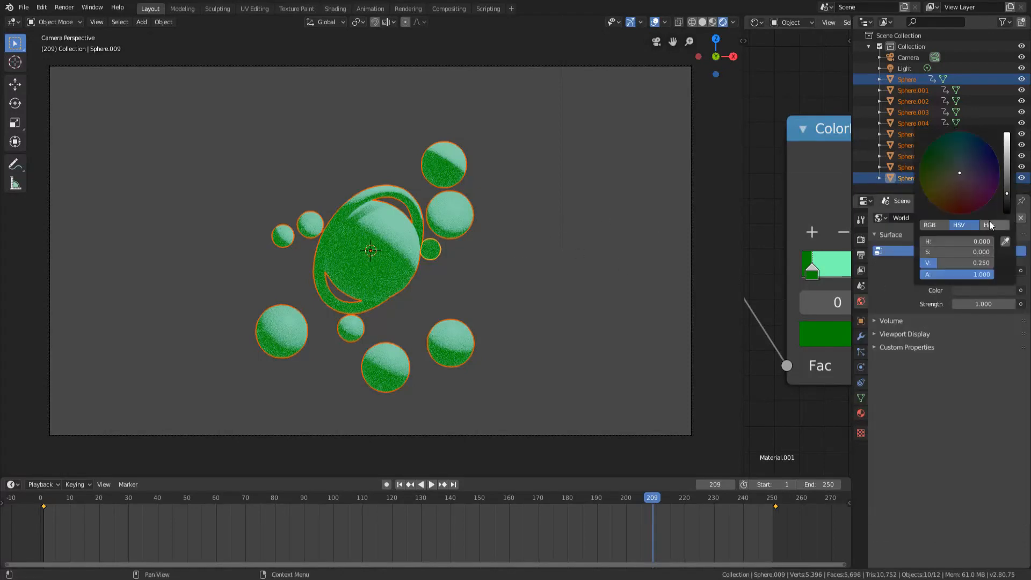
left_click(956, 147)
mouse_move(965, 145)
left_mouse_down()
mouse_move(974, 143)
mouse_move(960, 150)
mouse_move(966, 132)
left_mouse_up()
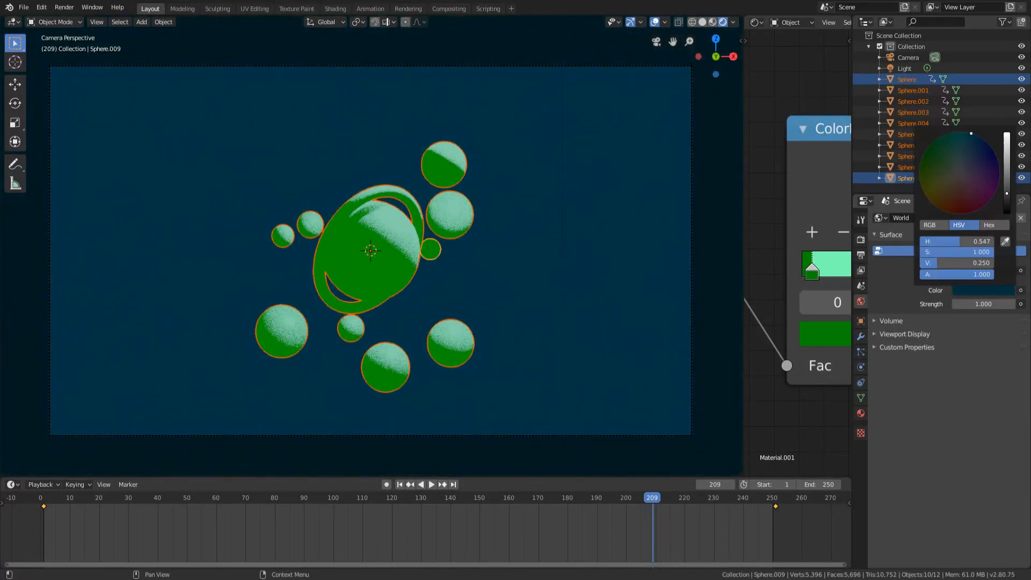
left_click_drag(1004, 179, 1005, 151)
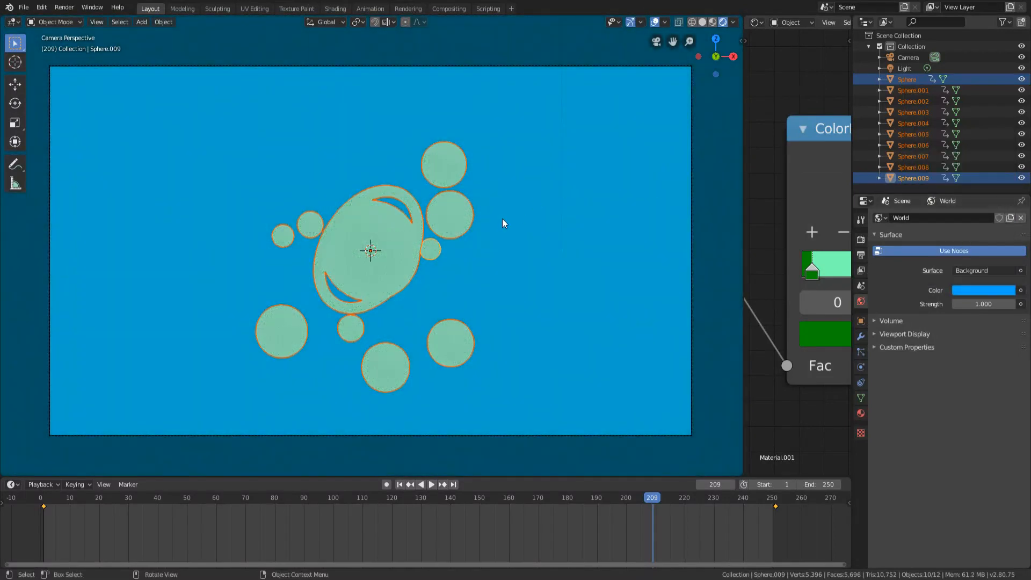
left_click(985, 290)
left_click_drag(1003, 194, 1007, 172)
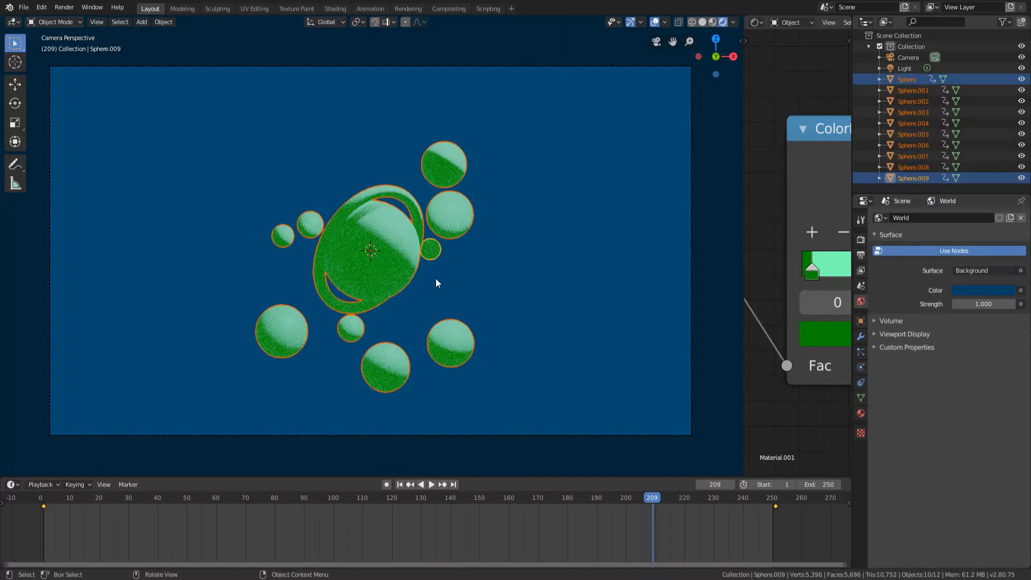
scroll(436, 279, "down", 5)
scroll(488, 286, "up", 5)
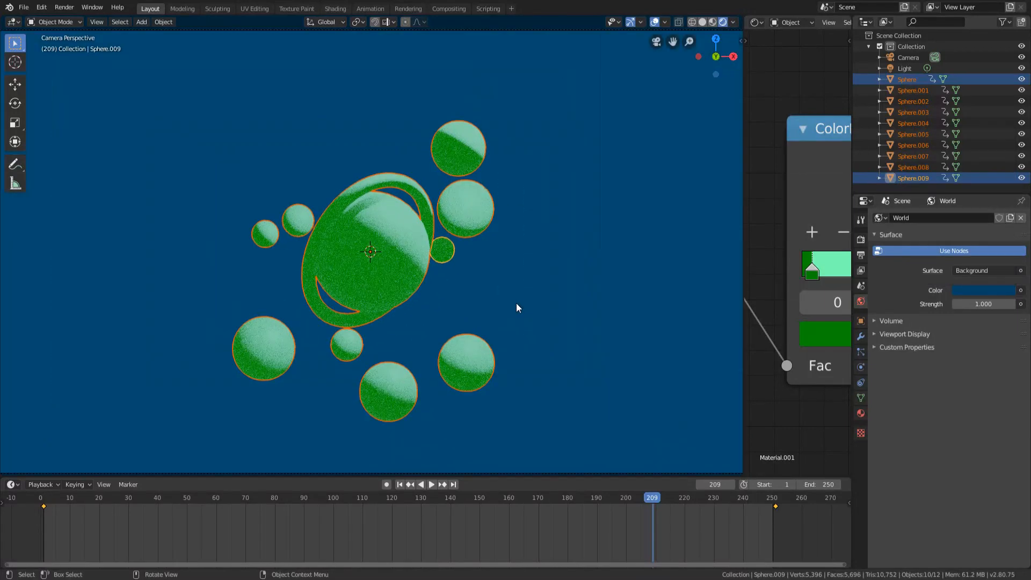
Shift the world background color from blue to teal and darken it slightly
left_click(983, 290)
left_click_drag(960, 185, 962, 132)
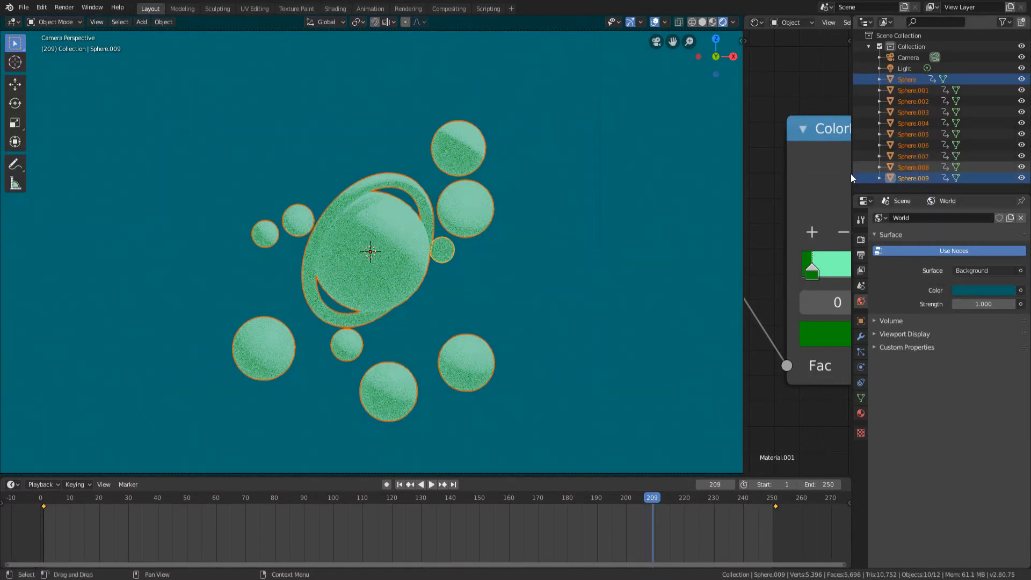
scroll(480, 298, "down", 2)
left_click(993, 292)
left_click_drag(1006, 191, 1006, 189)
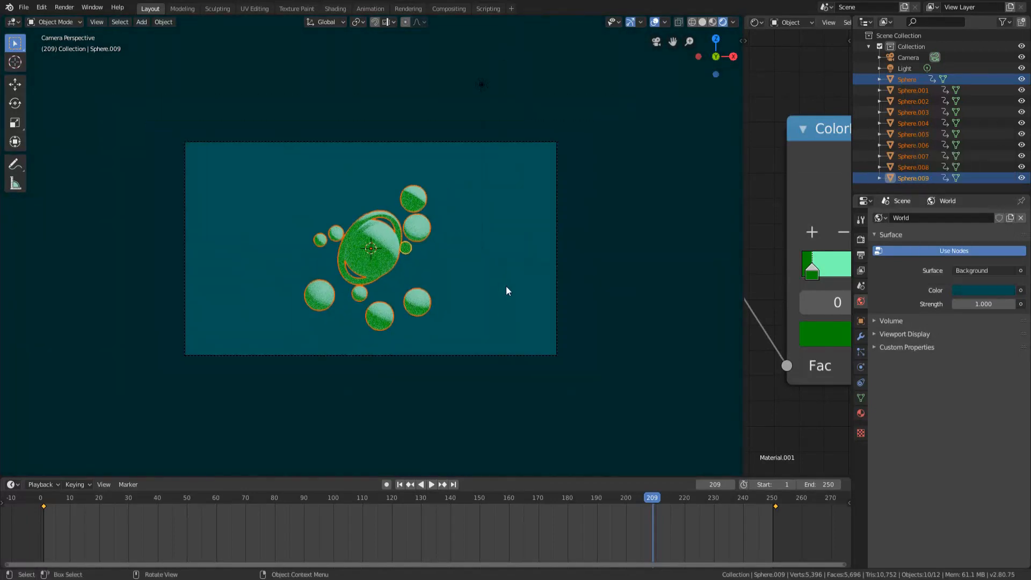
Deselect all objects and play the animation against the teal background
scroll(506, 285, "up", 2)
left_click(525, 321)
scroll(525, 321, "down", 2)
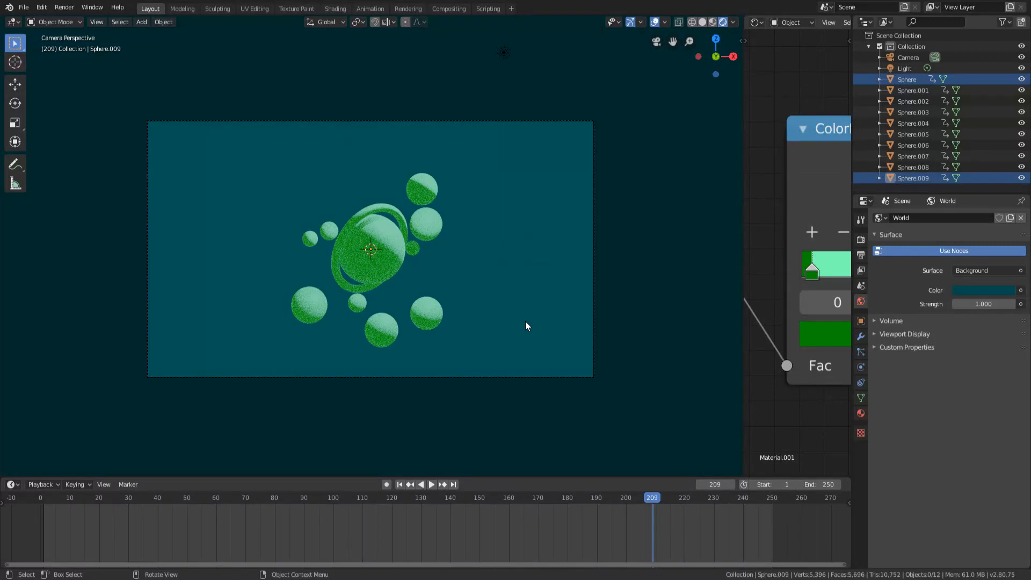
key("space")
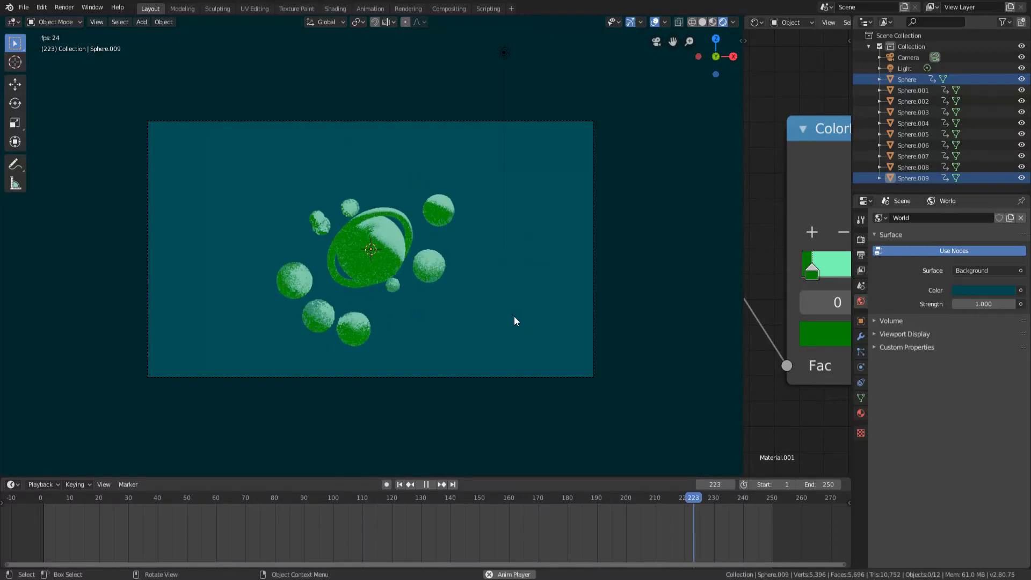